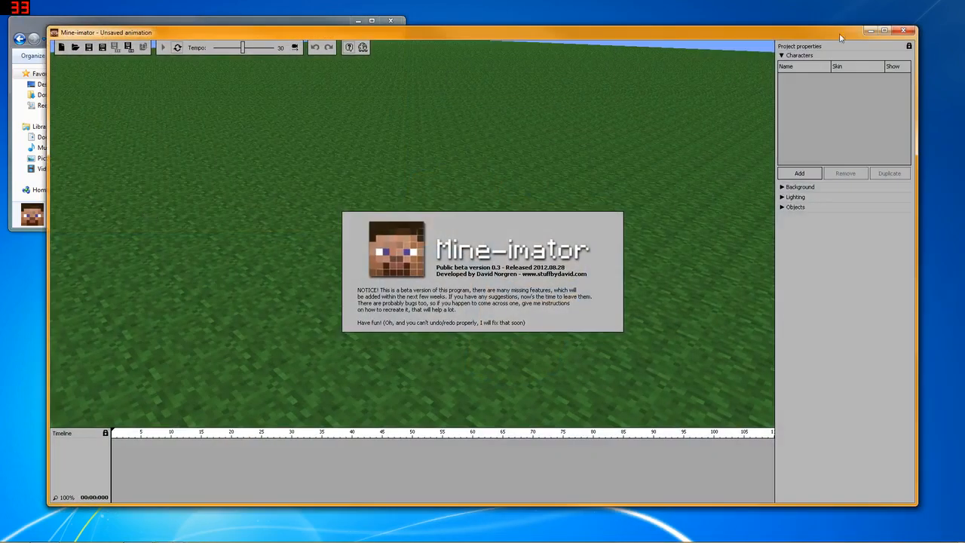
# Step: Minimize Mine-imator and play the forward test video clip from its folder, closing the player when it ends
pyautogui.click(884, 30)
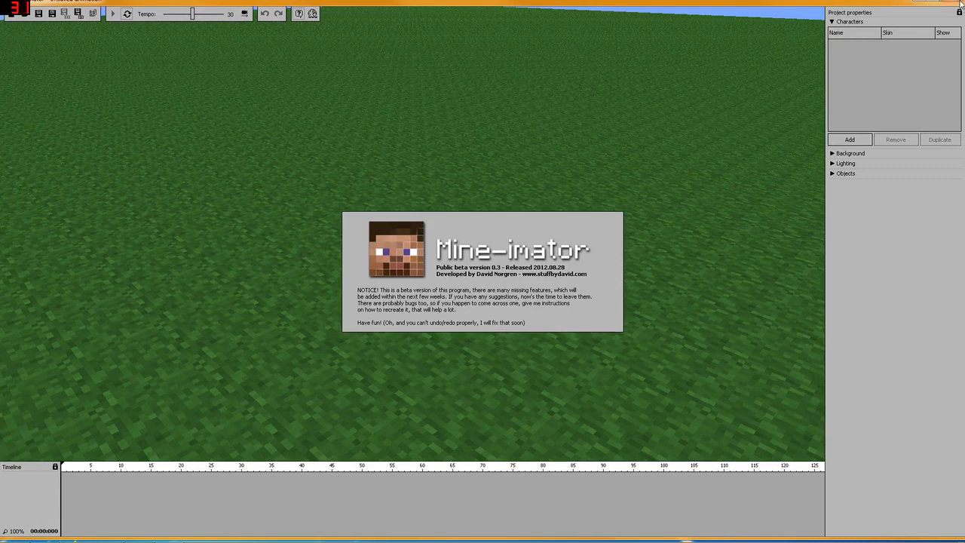
pyautogui.click(933, 3)
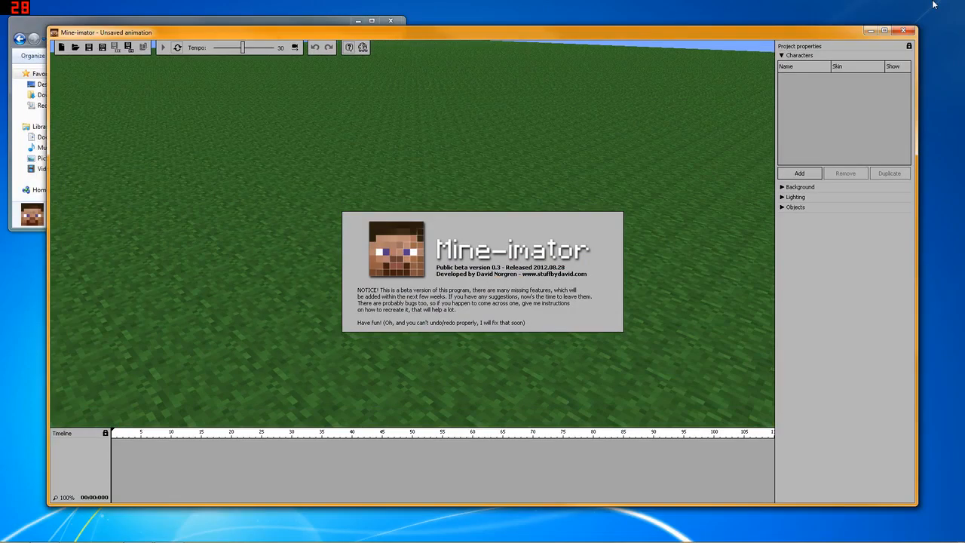
pyautogui.click(871, 31)
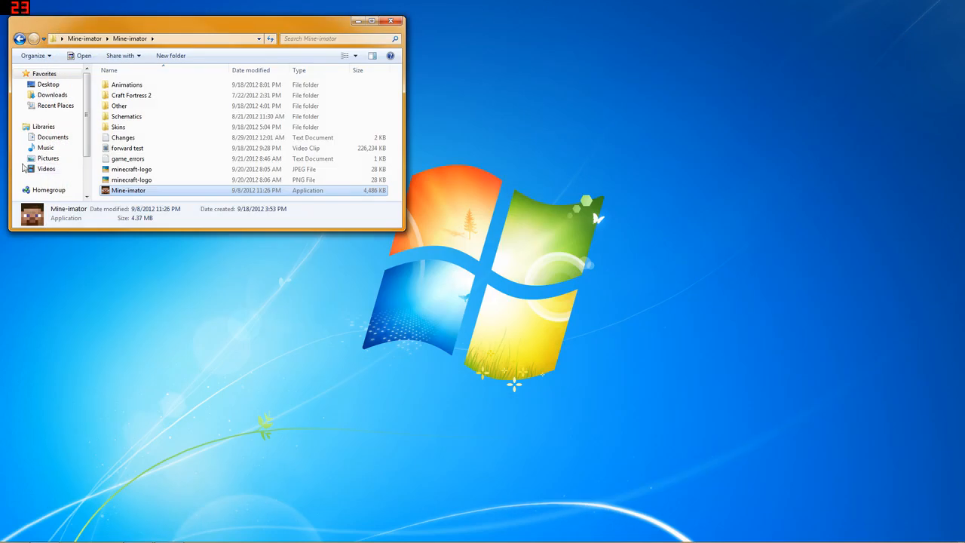
pyautogui.click(120, 149)
pyautogui.doubleClick(118, 152)
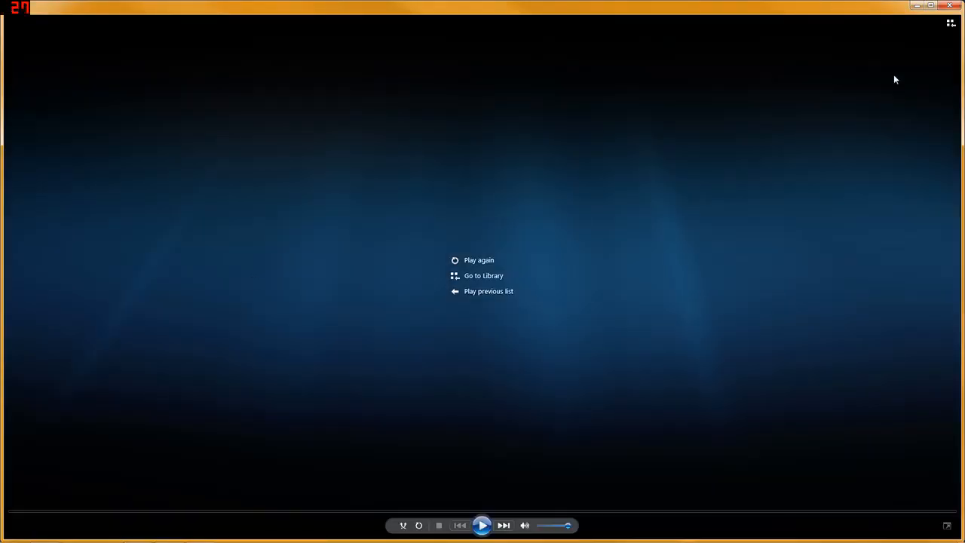
pyautogui.click(946, 6)
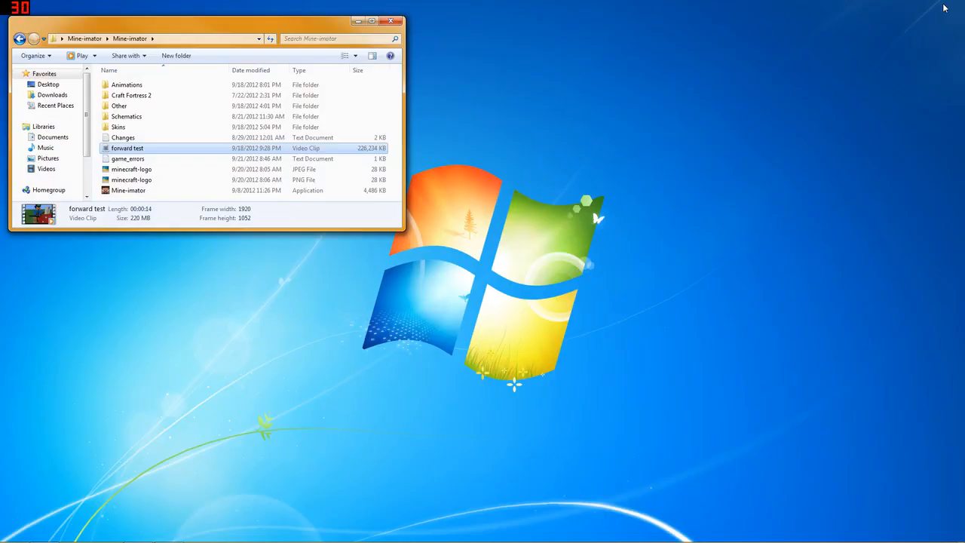
# Step: Replay the forward test video clip, pausing and resuming it, and close the player
pyautogui.doubleClick(137, 153)
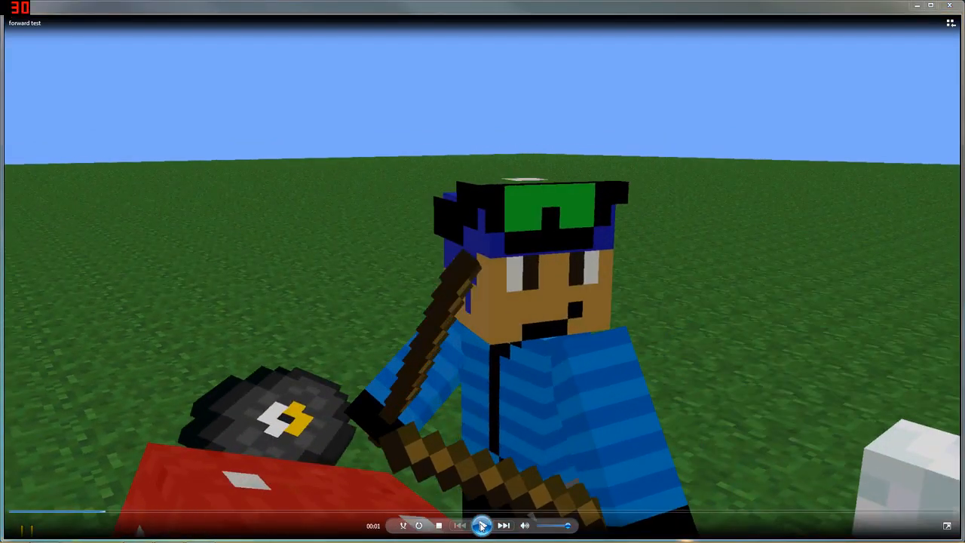
pyautogui.click(483, 526)
pyautogui.click(483, 527)
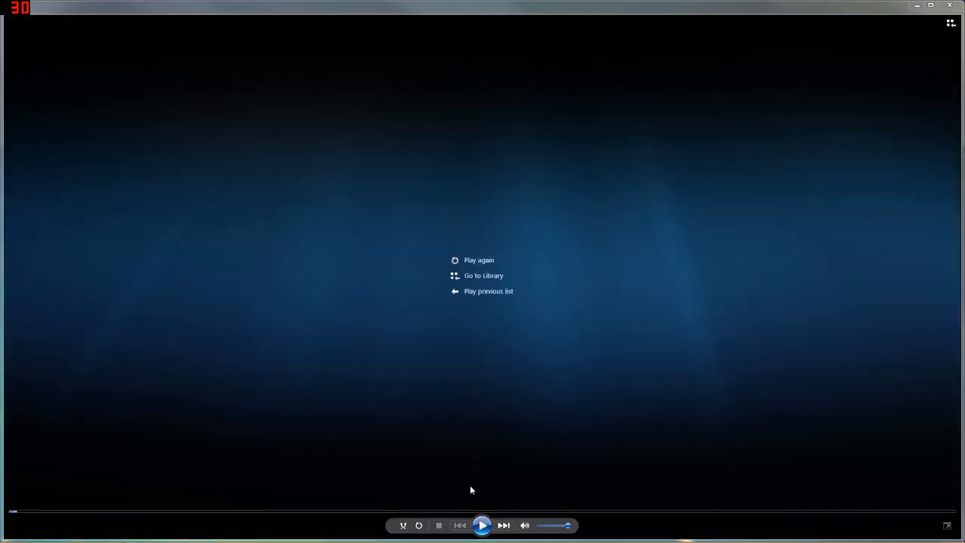
pyautogui.click(483, 526)
pyautogui.click(952, 8)
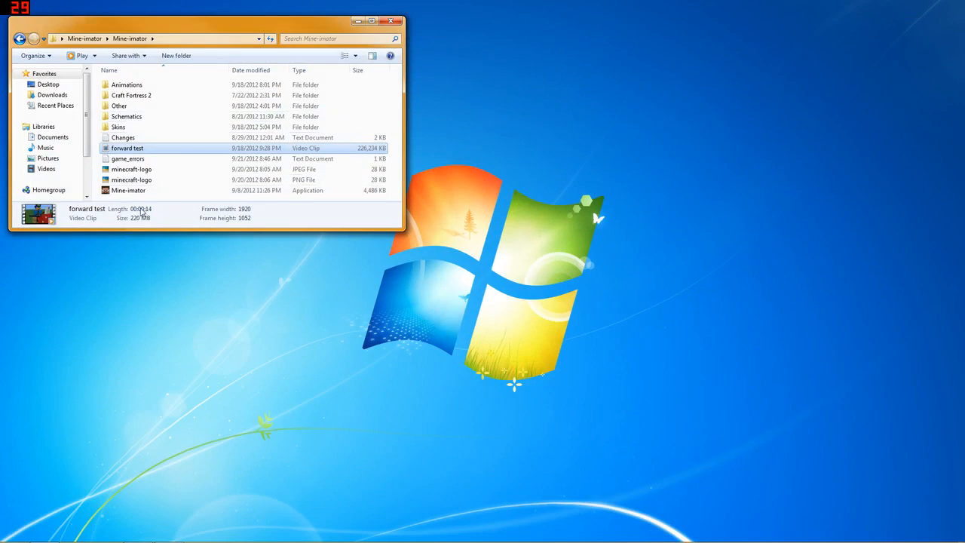
# Step: Bring up Mine-imator from its folder, maximize it and open Test animation.mani from the Test animation folder
pyautogui.doubleClick(142, 190)
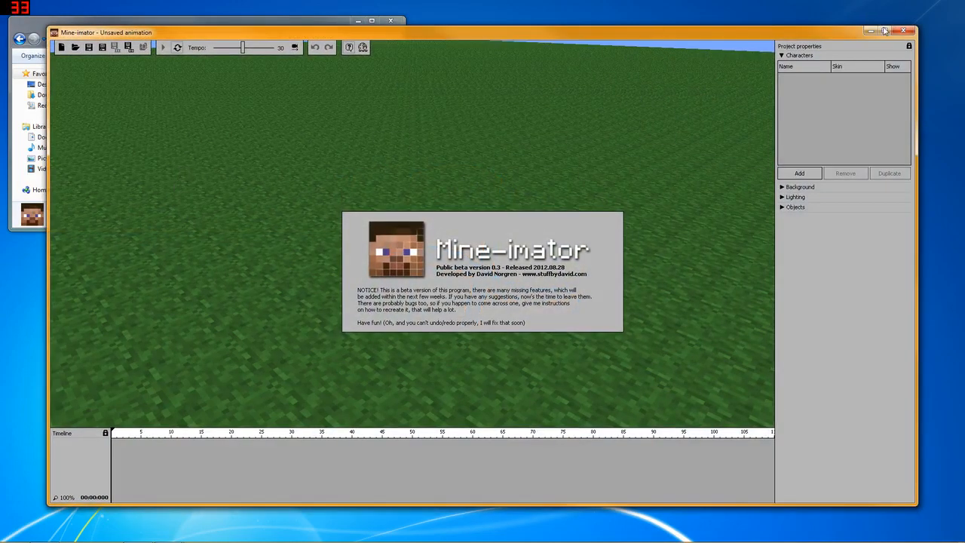
pyautogui.click(887, 31)
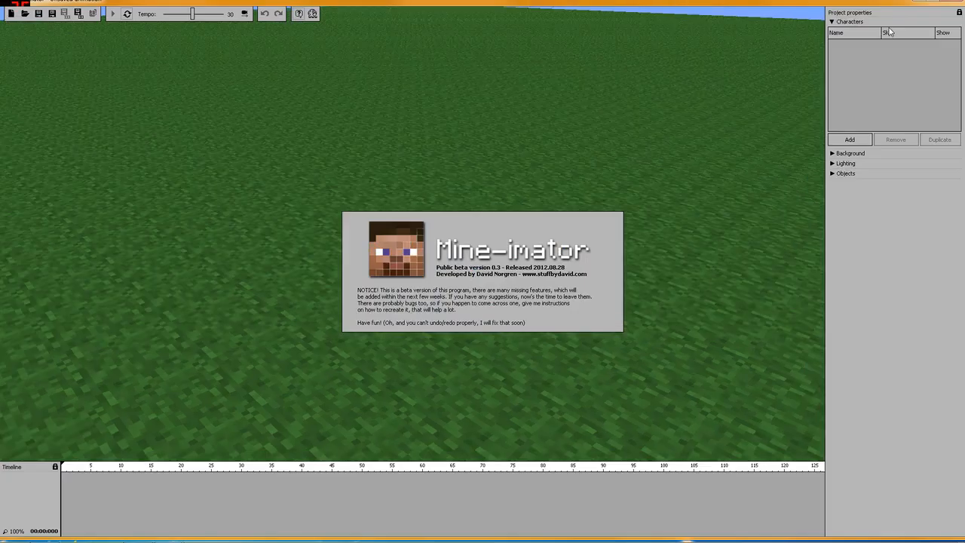
pyautogui.click(24, 13)
pyautogui.doubleClick(373, 206)
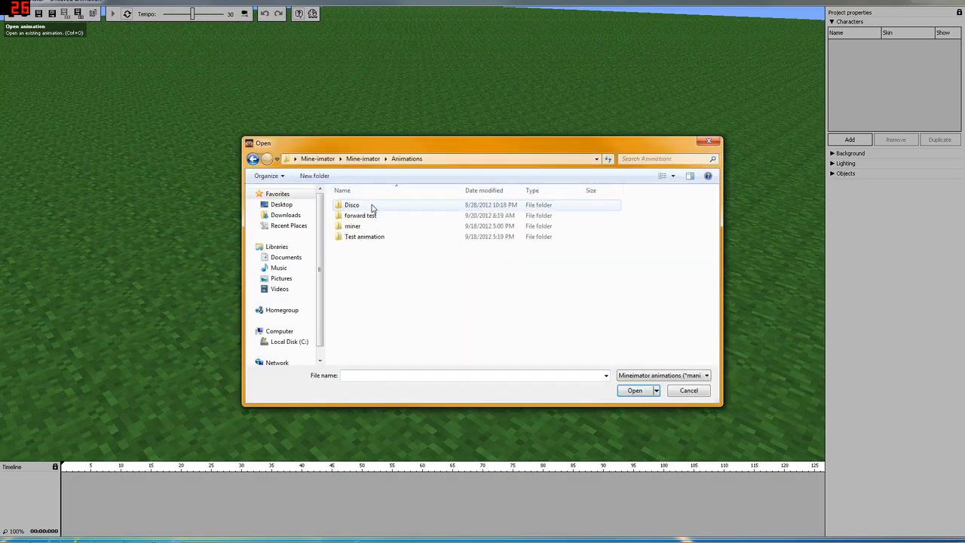
pyautogui.doubleClick(371, 236)
pyautogui.click(365, 207)
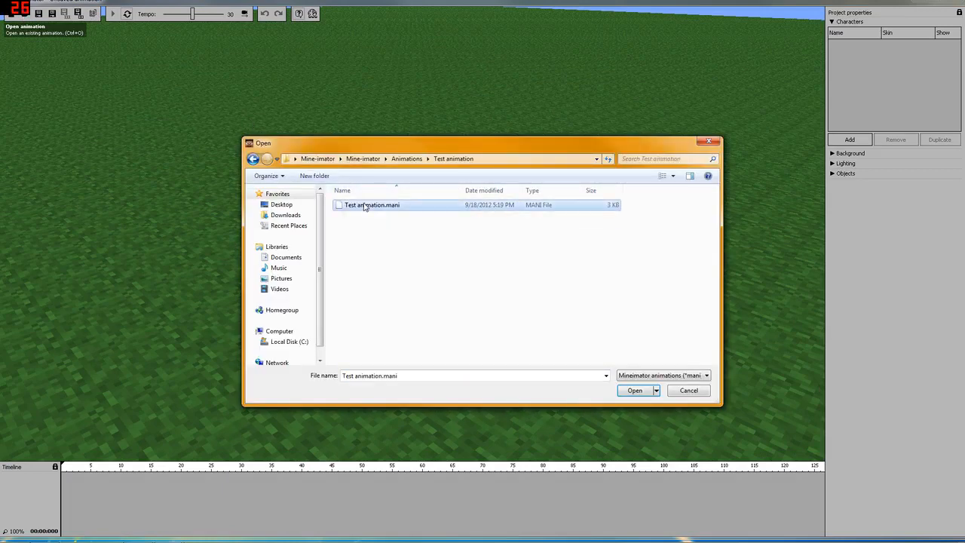
pyautogui.click(633, 391)
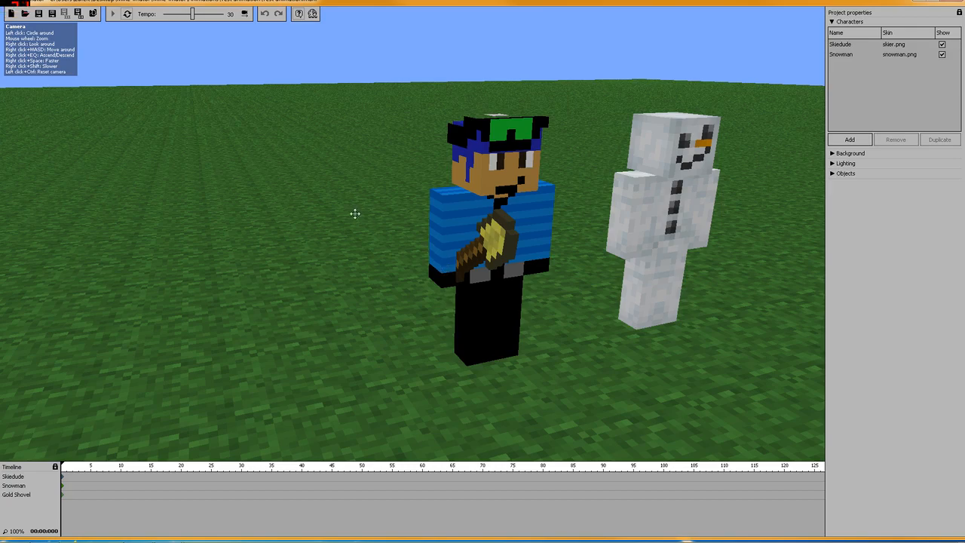
# Step: Try out an X rotation on Skiedude's right arm in its first keyframe and leave it at 0
pyautogui.moveTo(355, 214); pyautogui.dragTo(564, 225)
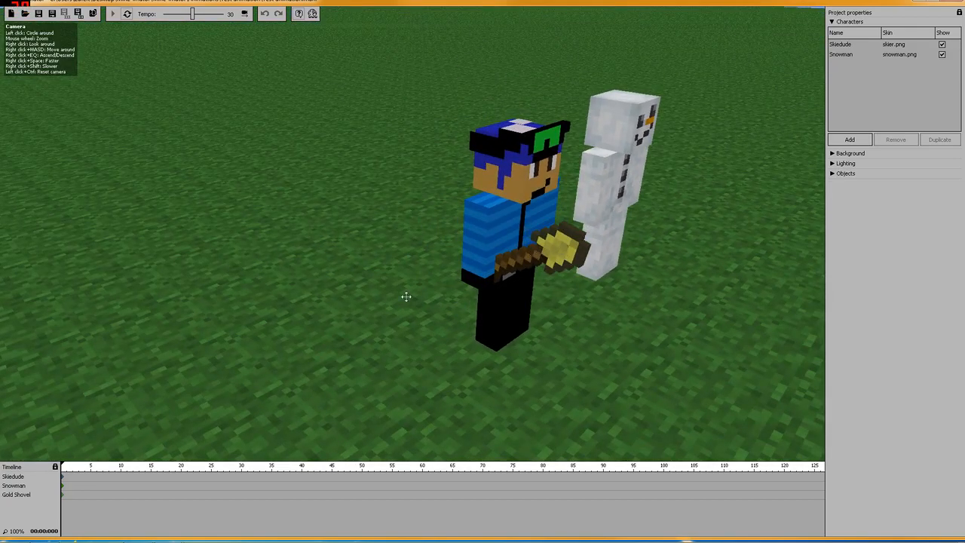
pyautogui.moveTo(607, 258); pyautogui.dragTo(523, 263)
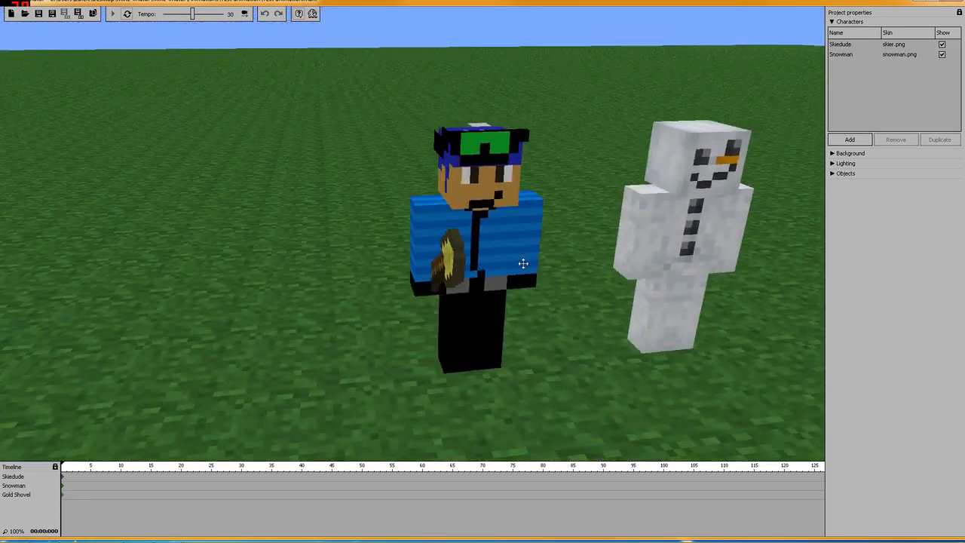
pyautogui.click(63, 480)
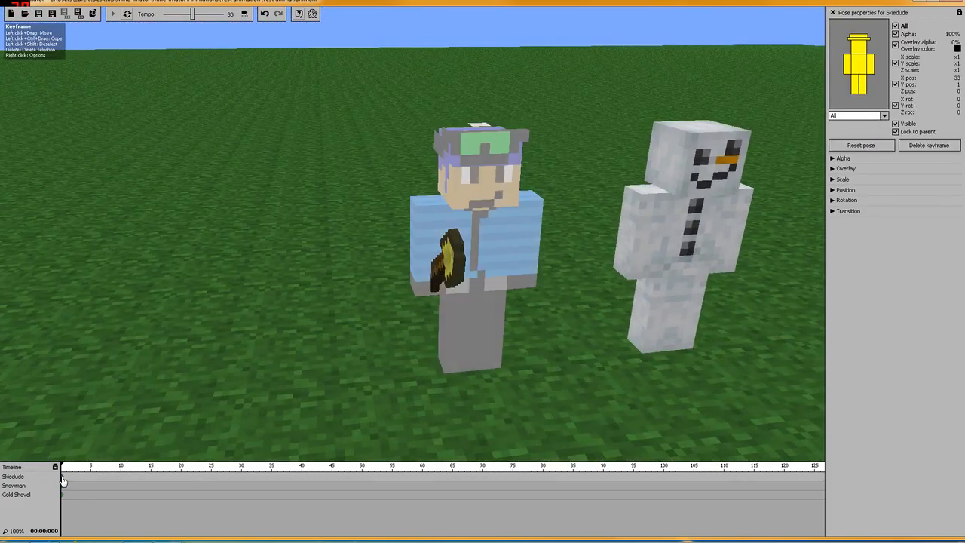
pyautogui.click(847, 66)
pyautogui.click(837, 200)
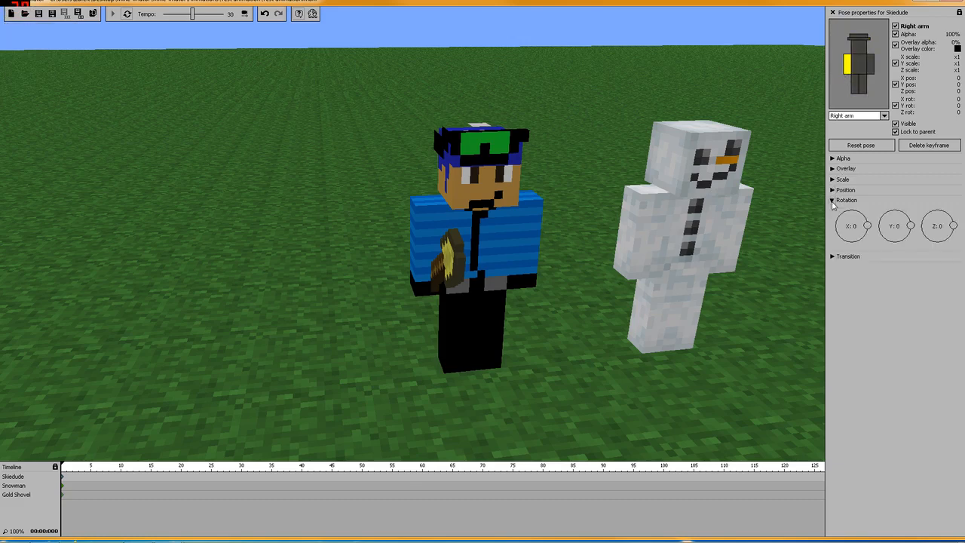
pyautogui.scroll(15, 865, 228)
pyautogui.moveTo(863, 227)
pyautogui.mouseDown()
pyautogui.moveTo(860, 241)
pyautogui.moveTo(864, 216)
pyautogui.moveTo(866, 238)
pyautogui.moveTo(866, 226)
pyautogui.mouseUp()
pyautogui.scroll(7, 866, 231)
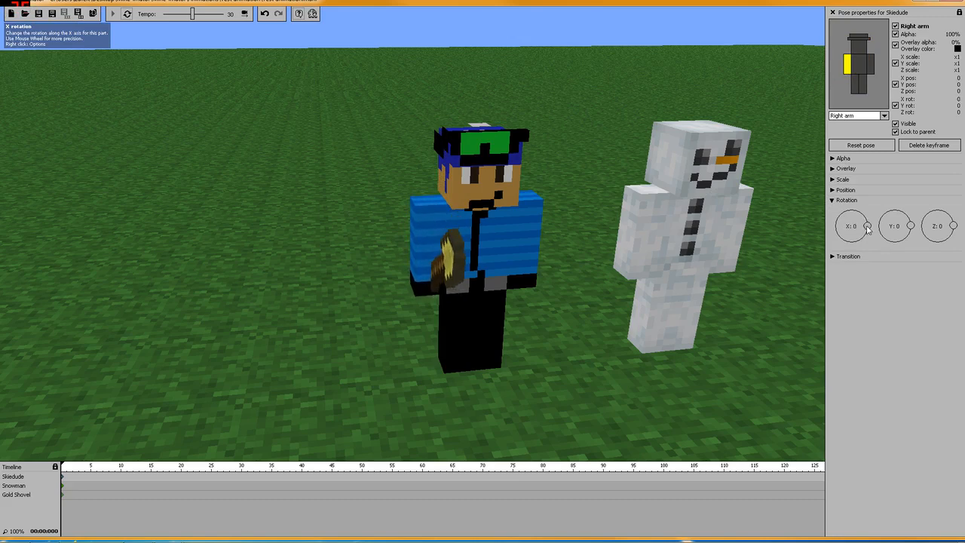
# Step: Open the Gold Shovel's object properties and switch its lock to a character or object off and on again
pyautogui.click(25, 496)
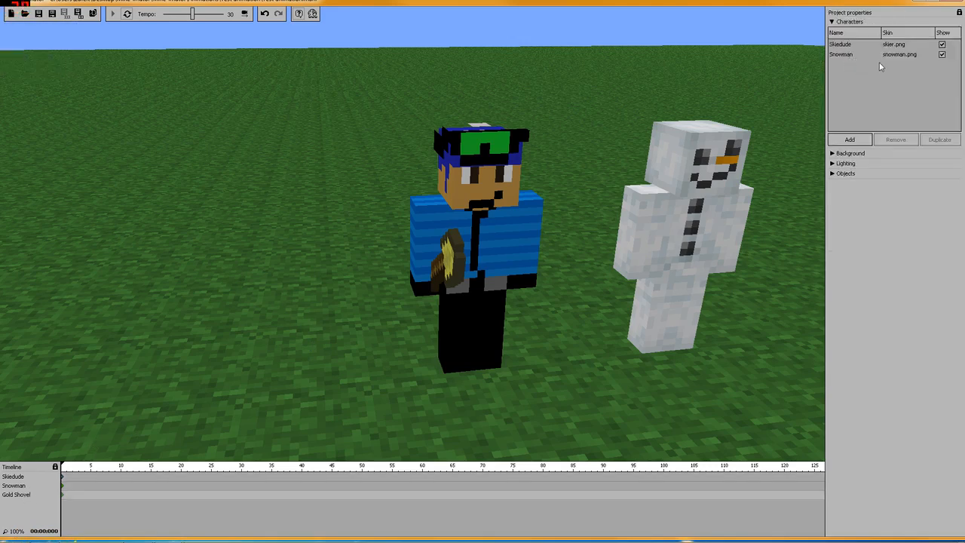
pyautogui.click(833, 23)
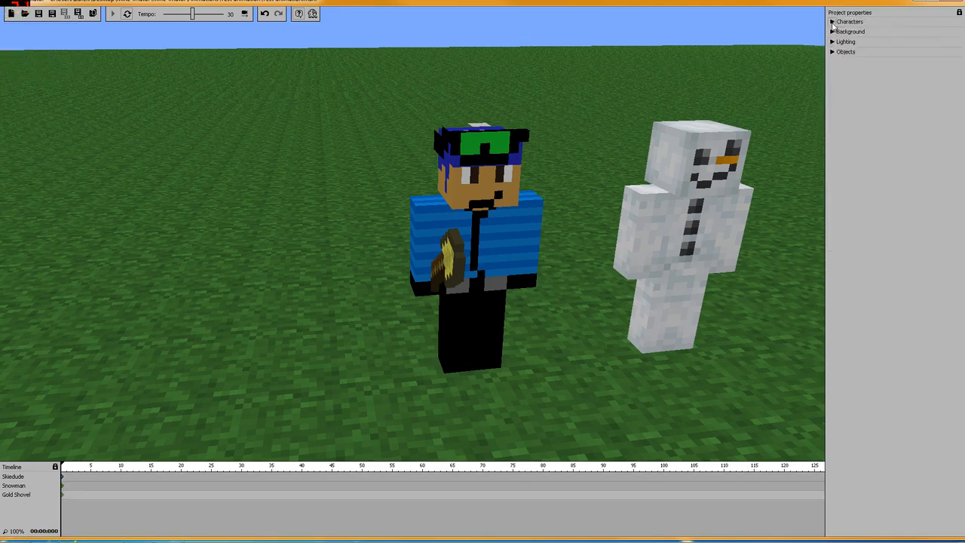
pyautogui.click(832, 52)
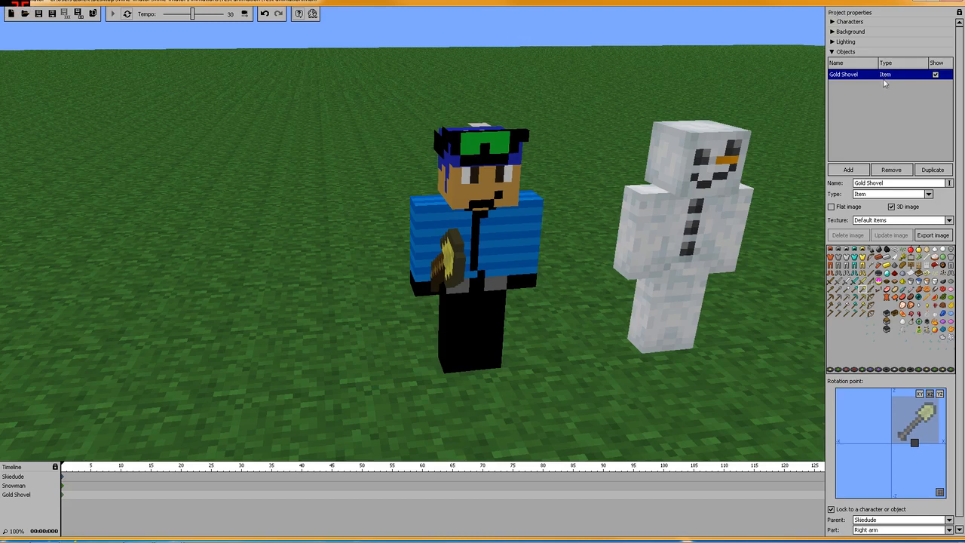
pyautogui.moveTo(959, 230); pyautogui.dragTo(962, 322)
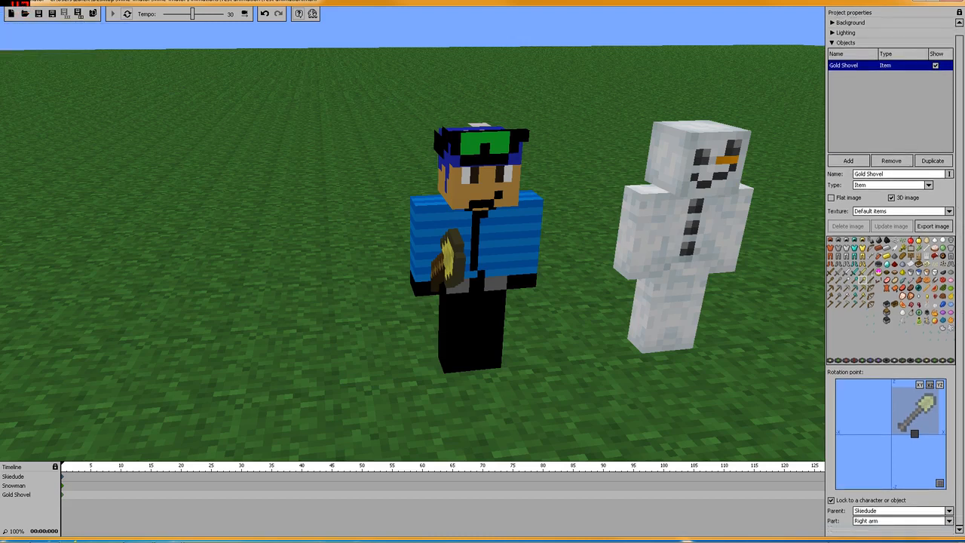
pyautogui.click(831, 500)
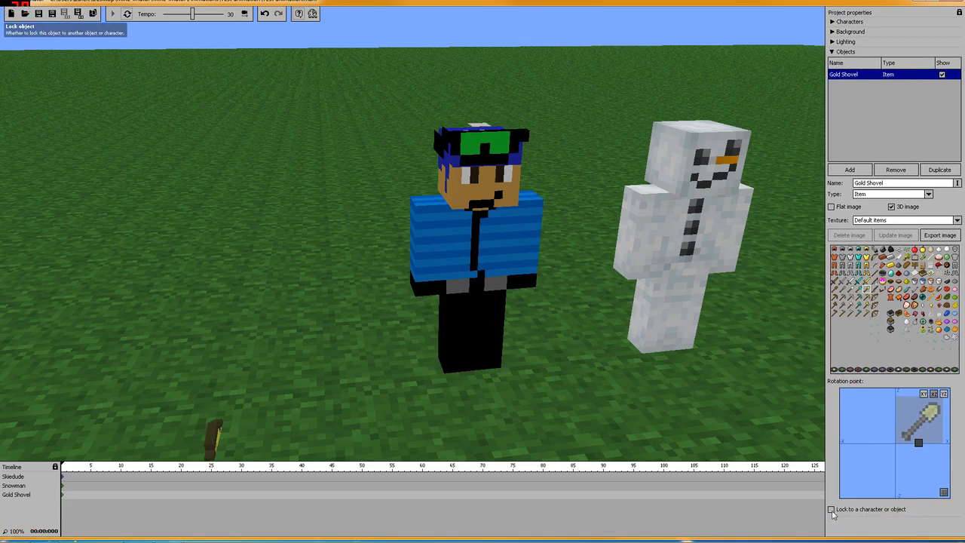
pyautogui.click(831, 509)
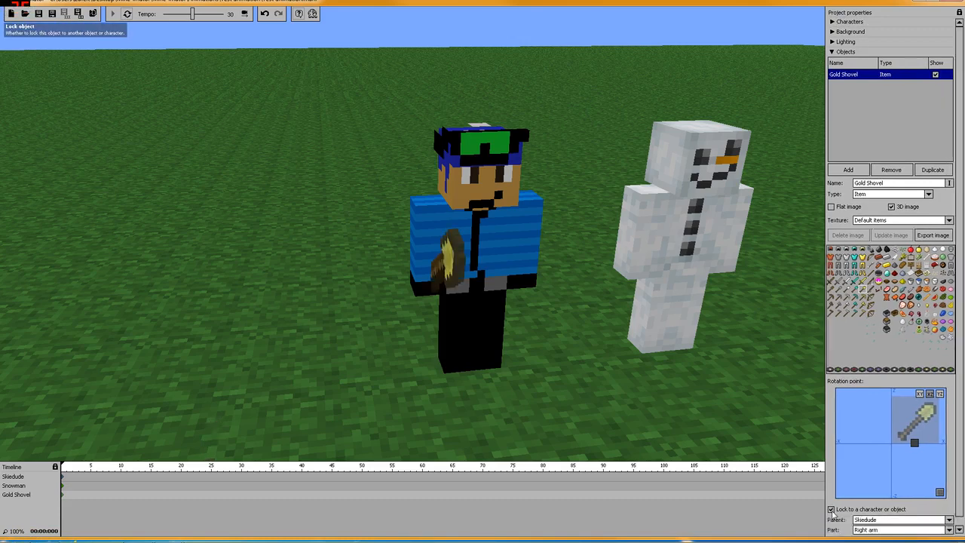
# Step: Choose Skiedude as the Gold Shovel's parent and Right arm as the part it is locked to
pyautogui.click(864, 520)
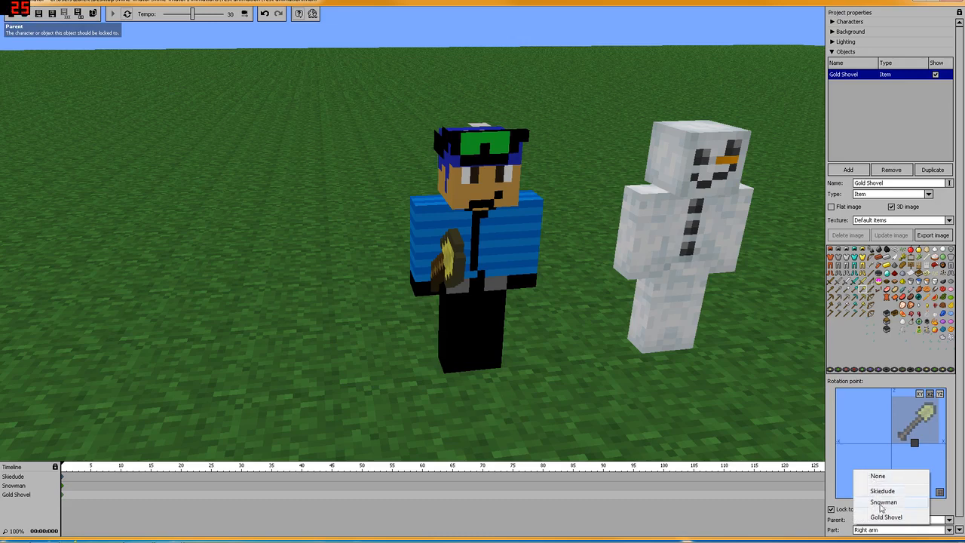
pyautogui.click(882, 490)
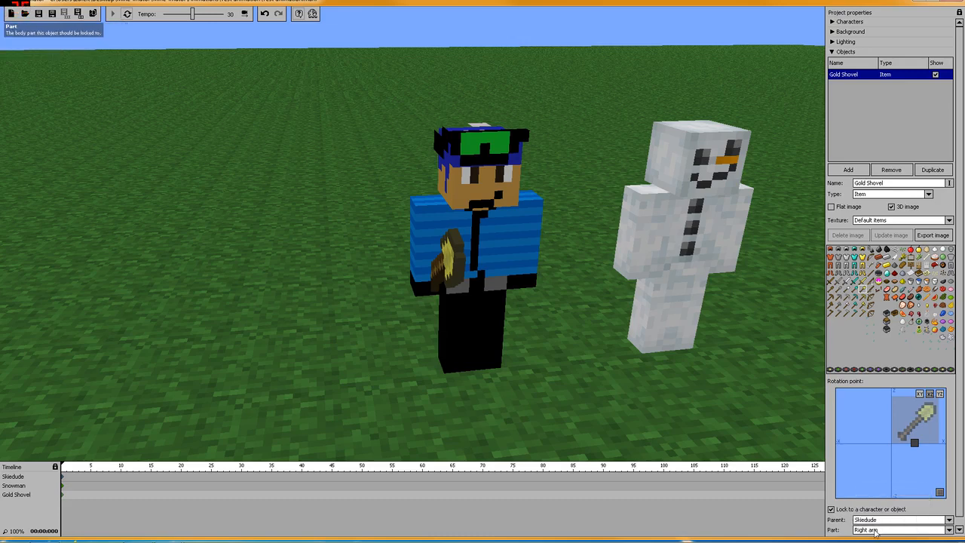
pyautogui.click(875, 530)
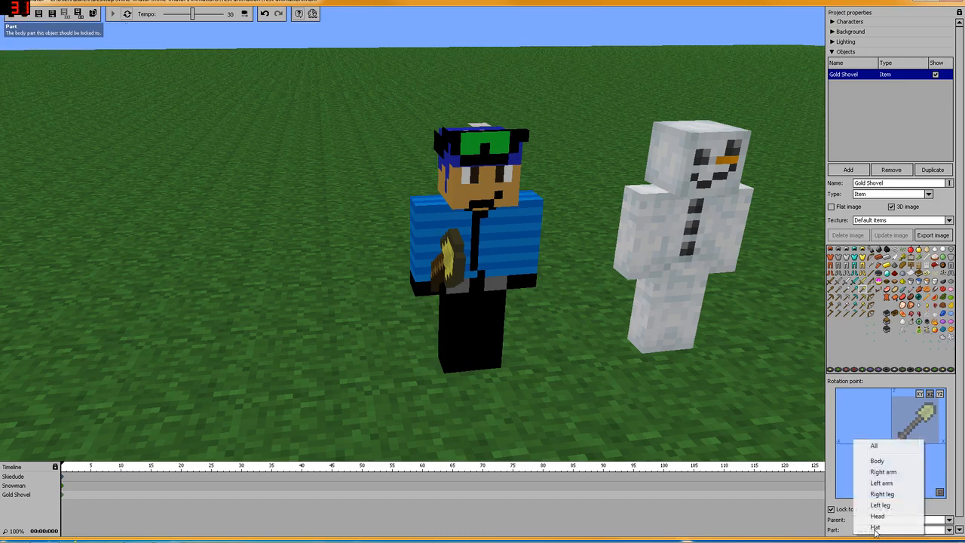
pyautogui.click(892, 472)
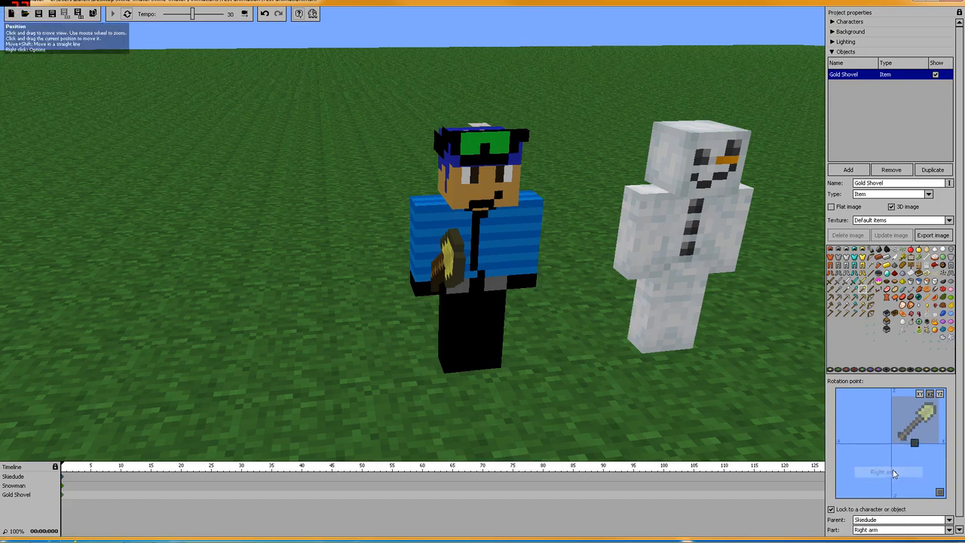
pyautogui.moveTo(353, 249); pyautogui.dragTo(491, 261)
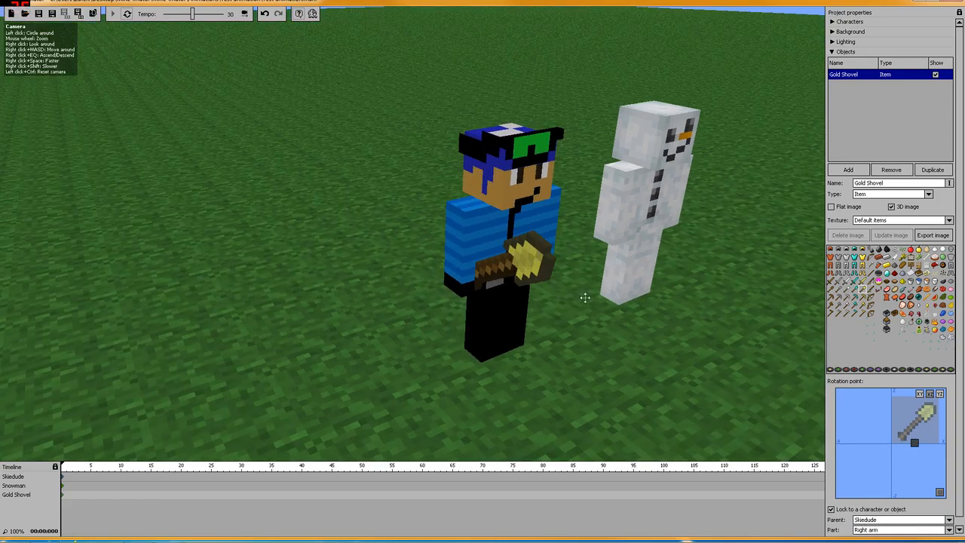
pyautogui.moveTo(585, 298); pyautogui.dragTo(560, 310)
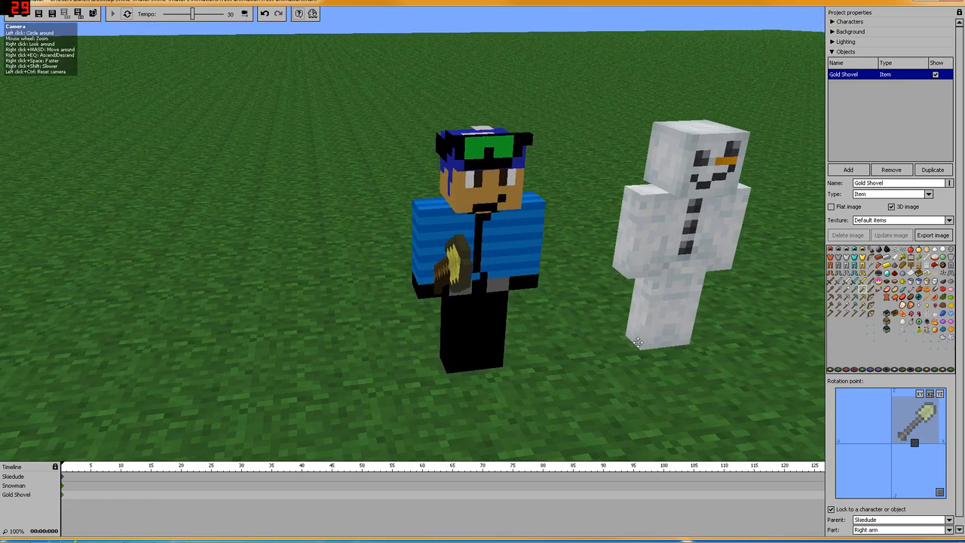
# Step: Lock the Gold Shovel to the Snowman's left arm
pyautogui.click(902, 519)
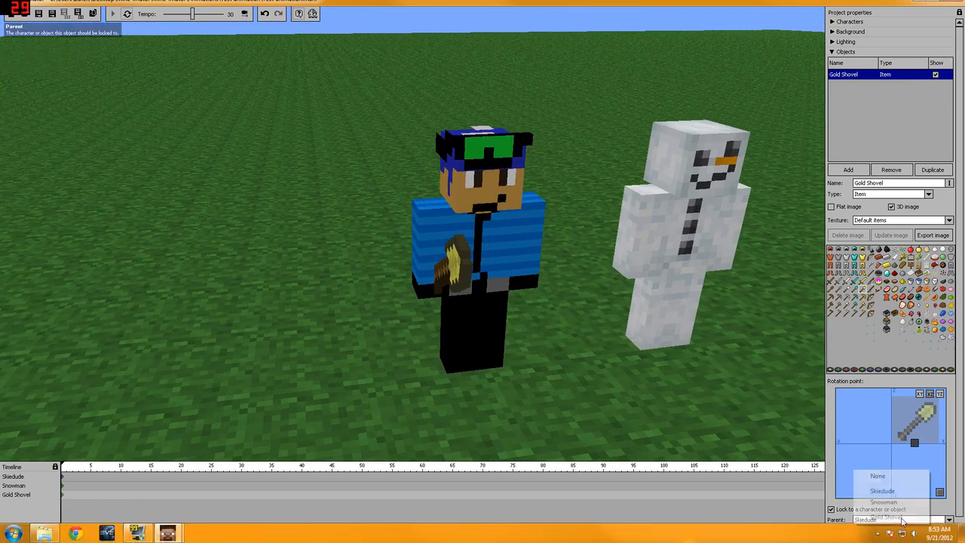
pyautogui.click(895, 502)
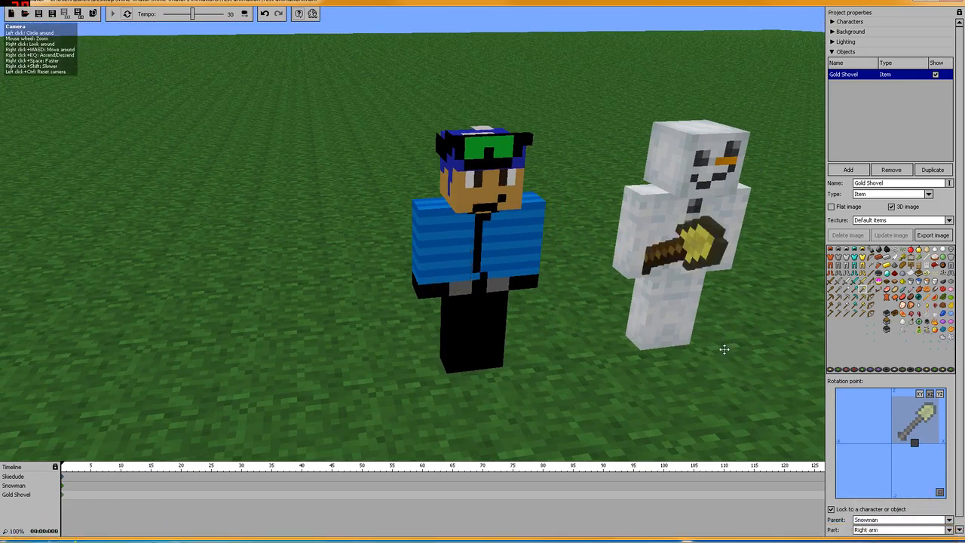
pyautogui.click(901, 530)
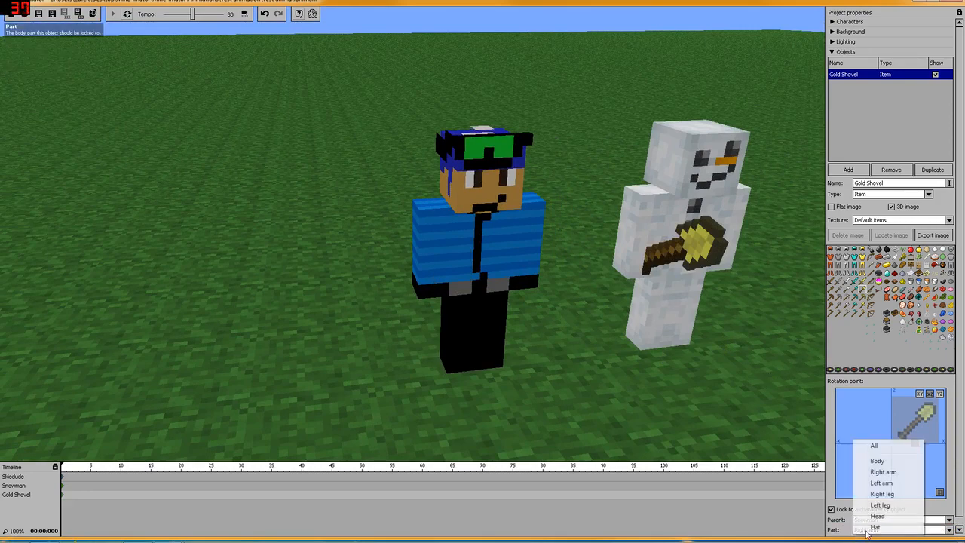
pyautogui.click(902, 484)
# Step: Lock the Gold Shovel to Skiedude's right arm
pyautogui.moveTo(773, 379); pyautogui.dragTo(737, 373)
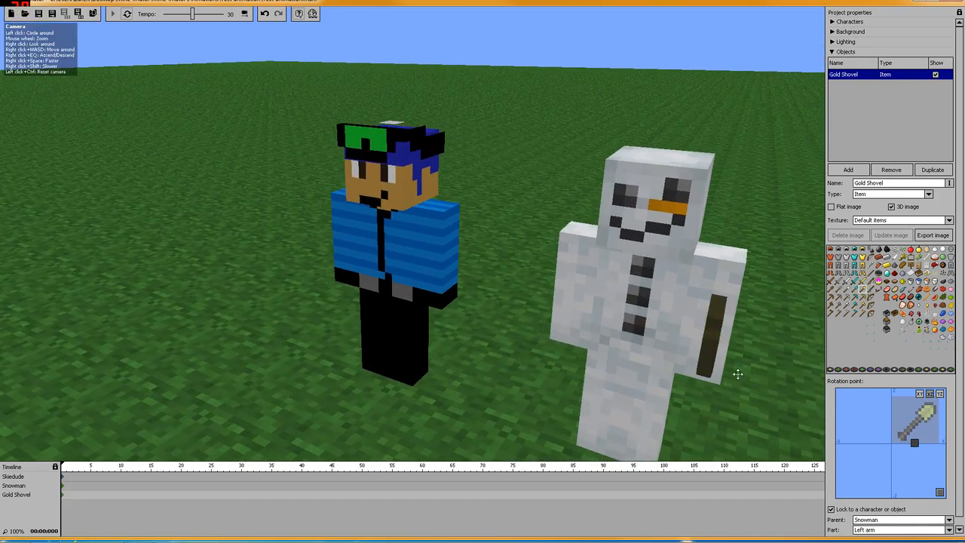
pyautogui.click(865, 520)
pyautogui.click(880, 493)
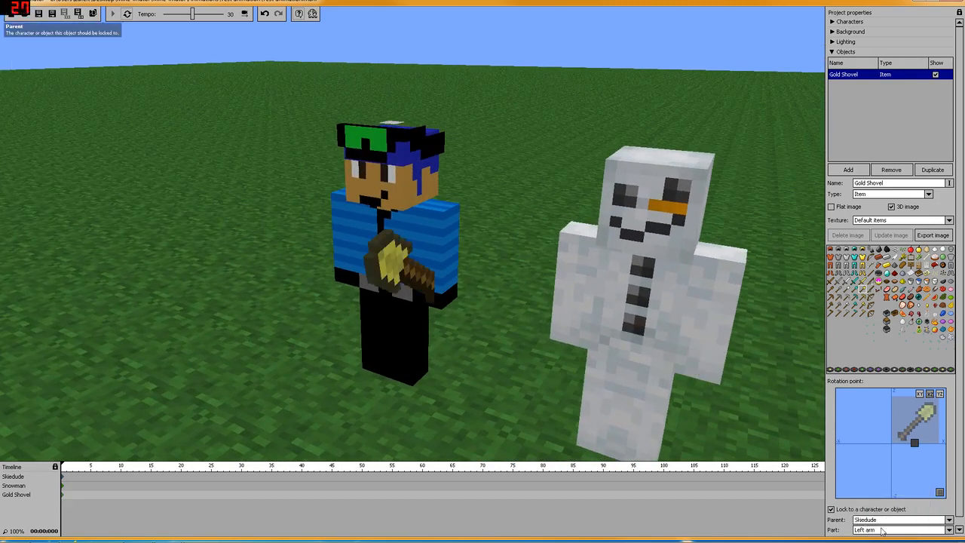
pyautogui.click(876, 530)
pyautogui.click(887, 472)
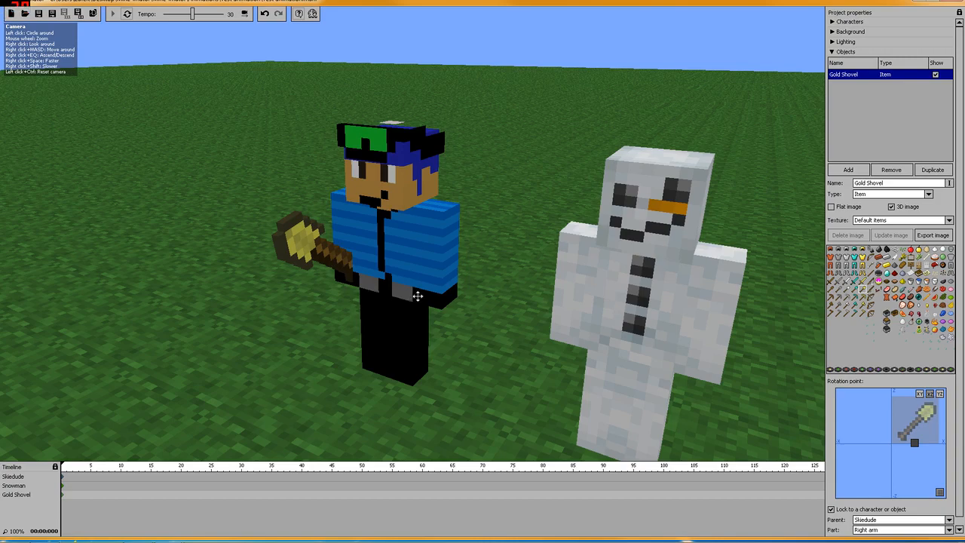
pyautogui.moveTo(476, 264); pyautogui.dragTo(549, 269)
pyautogui.scroll(2, 534, 275)
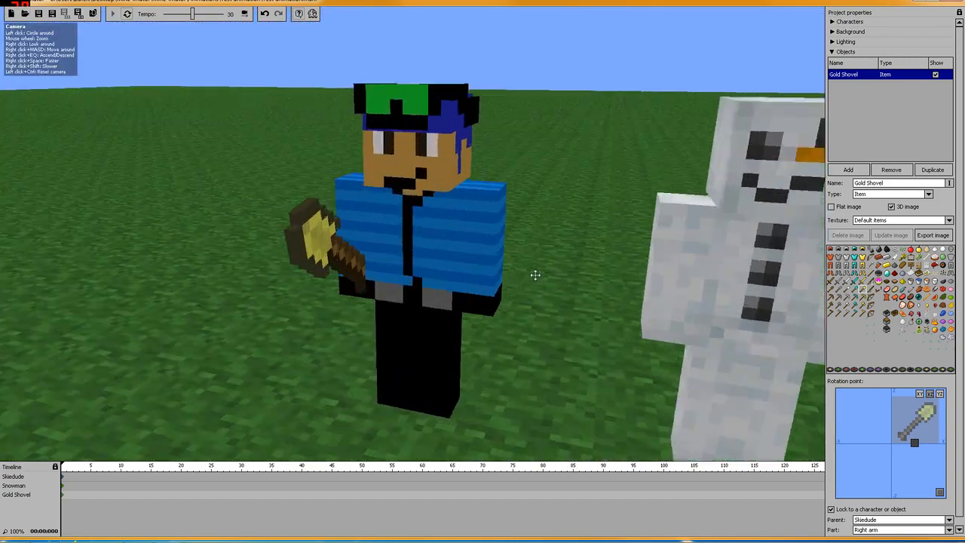
pyautogui.scroll(-5, 534, 275)
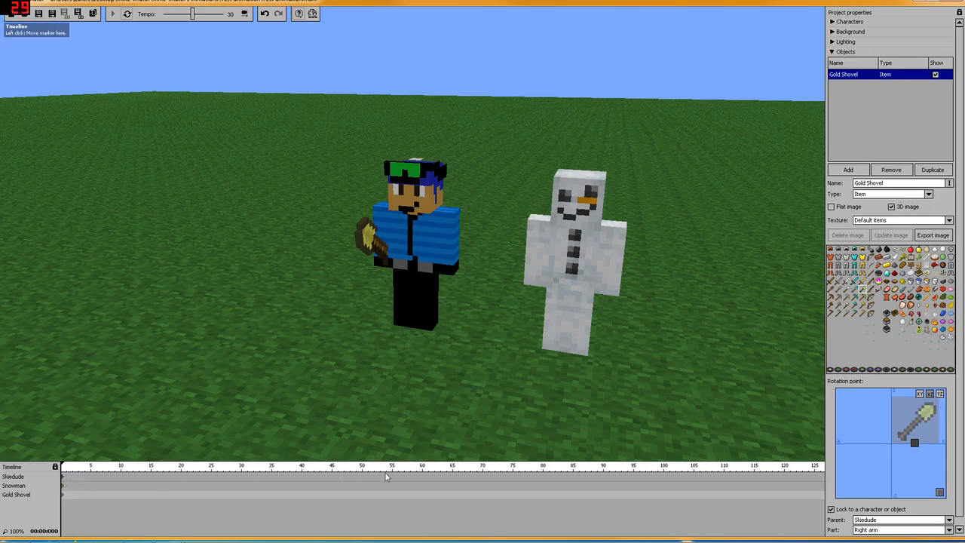
# Step: Add keyframes for Skiedude at frames 5, 10, 20, 30, 46 and 54
pyautogui.click(92, 477)
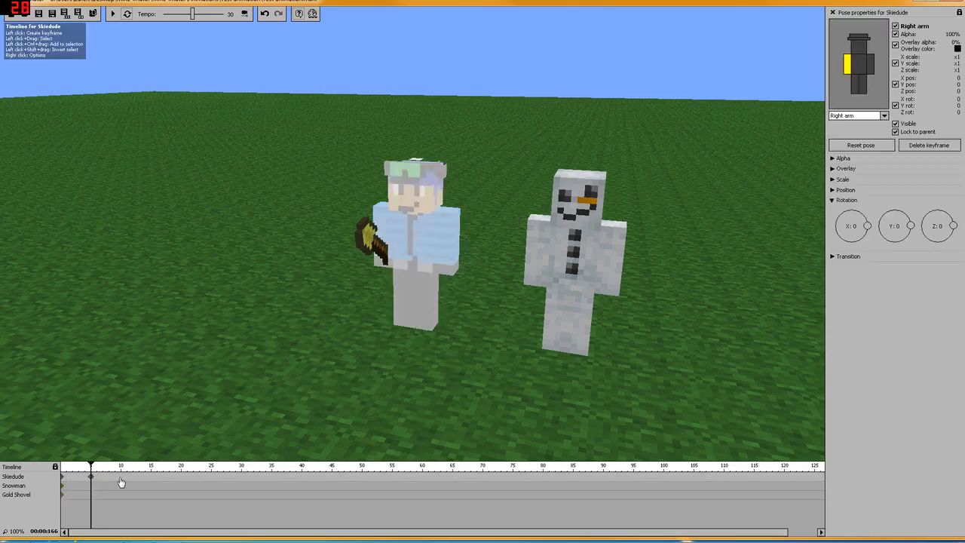
pyautogui.click(121, 478)
pyautogui.click(181, 478)
pyautogui.click(241, 478)
pyautogui.click(336, 477)
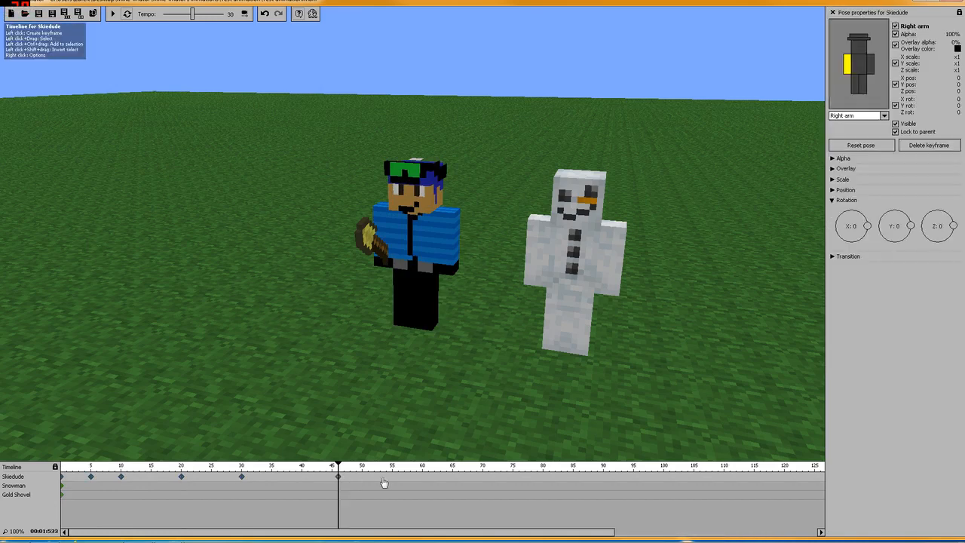
pyautogui.click(386, 477)
# Step: Go through Skiedude's keyframes one by one from frame 5 to frame 54
pyautogui.click(91, 476)
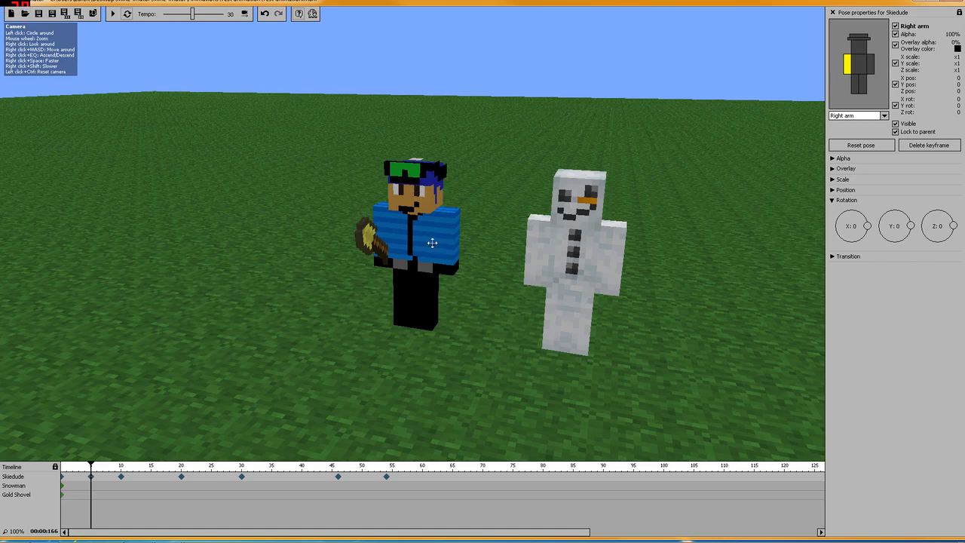
pyautogui.click(121, 478)
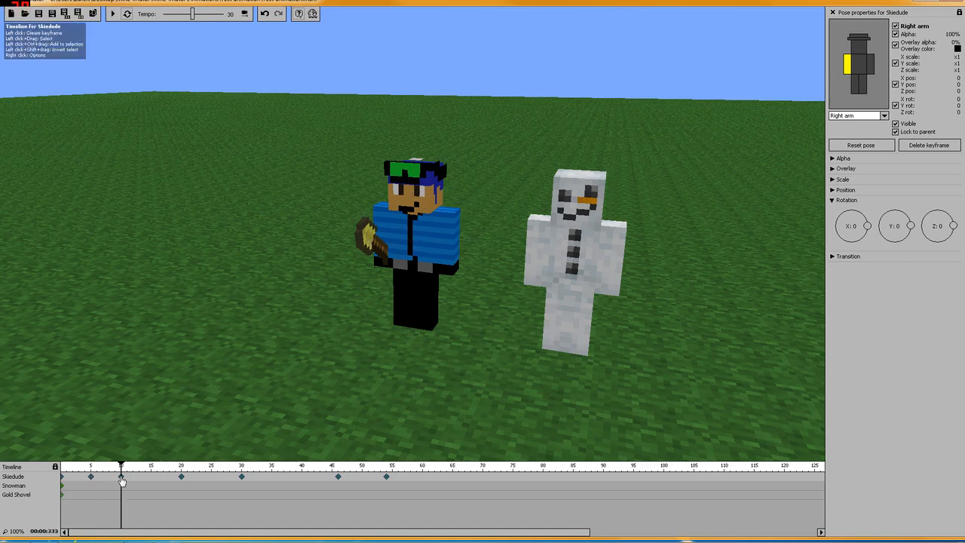
pyautogui.click(182, 477)
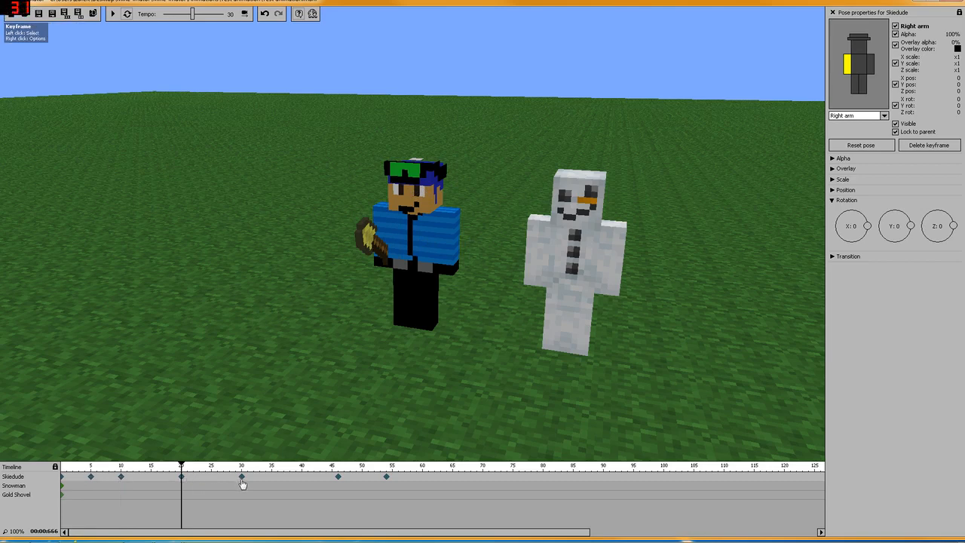
pyautogui.click(242, 478)
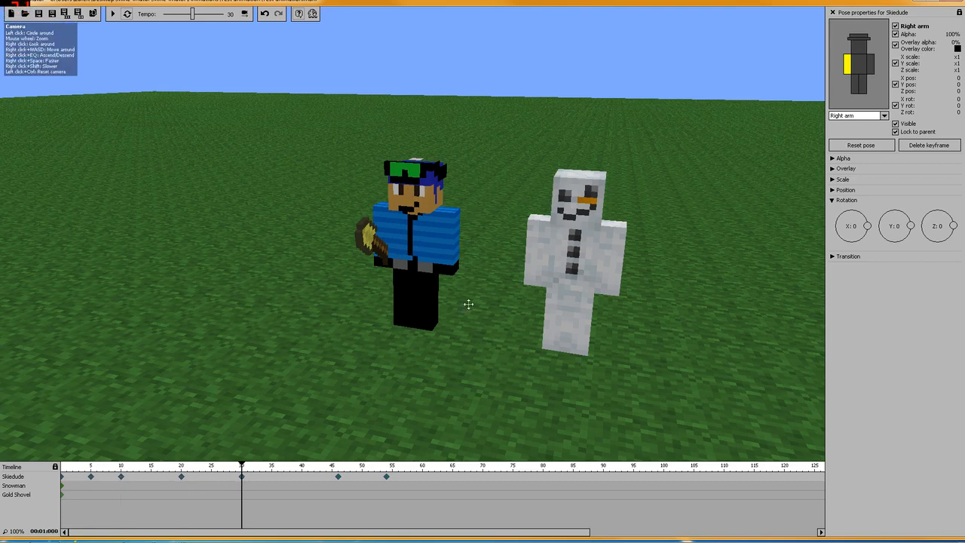
pyautogui.click(338, 478)
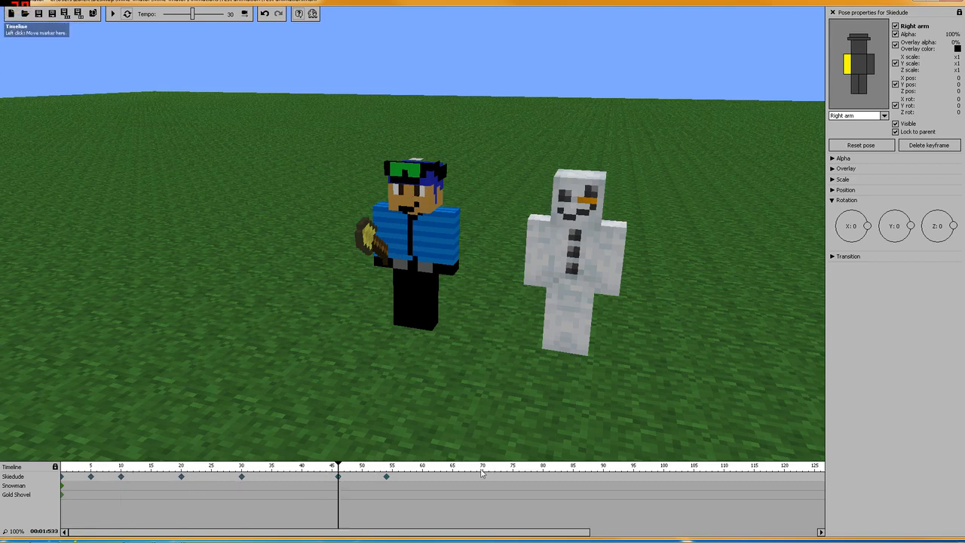
pyautogui.click(387, 477)
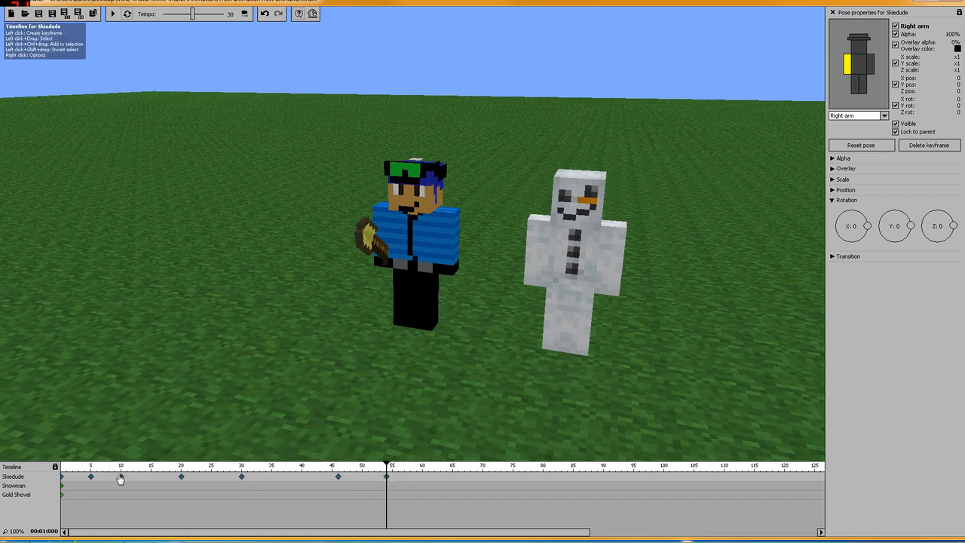
# Step: Add a Skiedude keyframe at frame 38 and remove it again
pyautogui.click(289, 478)
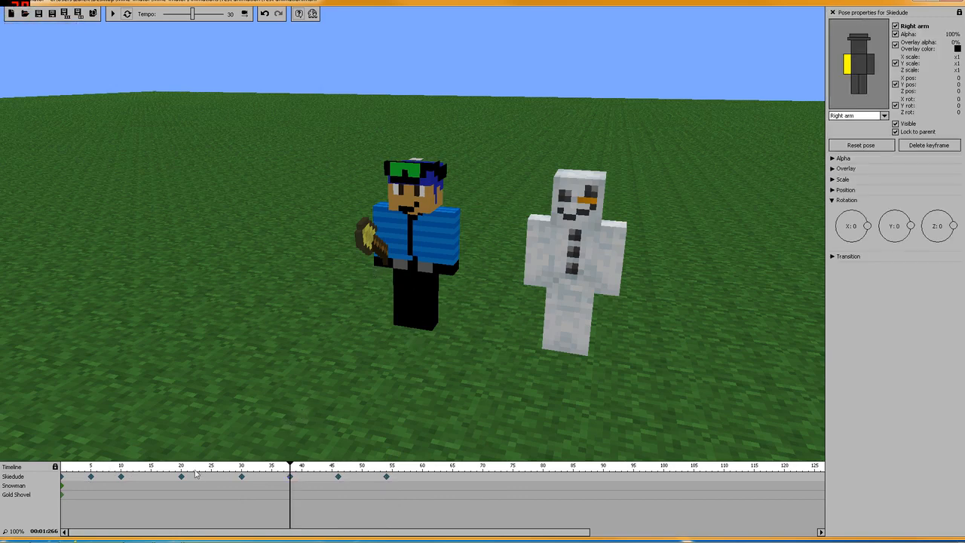
pyautogui.rightClick(290, 481)
pyautogui.click(305, 484)
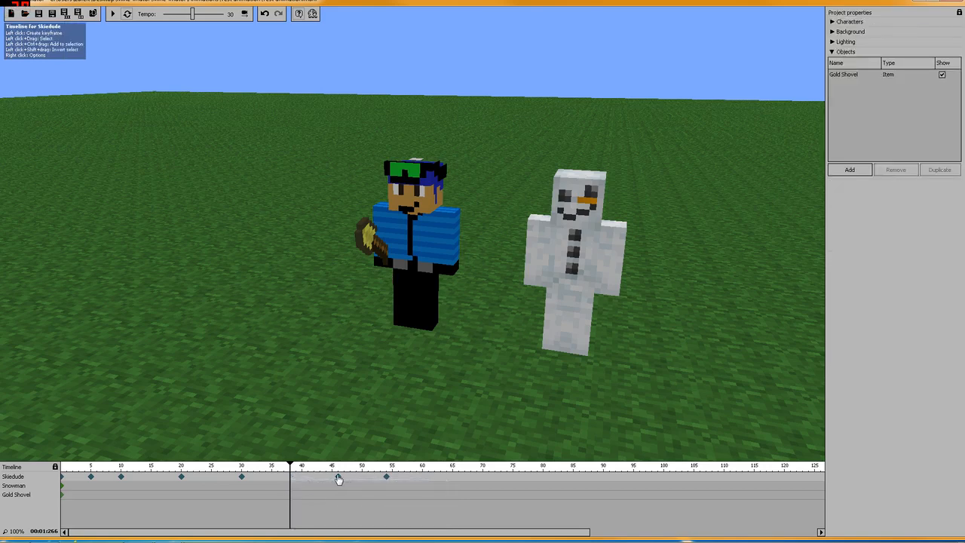
# Step: Remove Skiedude's keyframes at frames 46, 54 and 30
pyautogui.click(339, 479)
pyautogui.rightClick(339, 480)
pyautogui.click(353, 483)
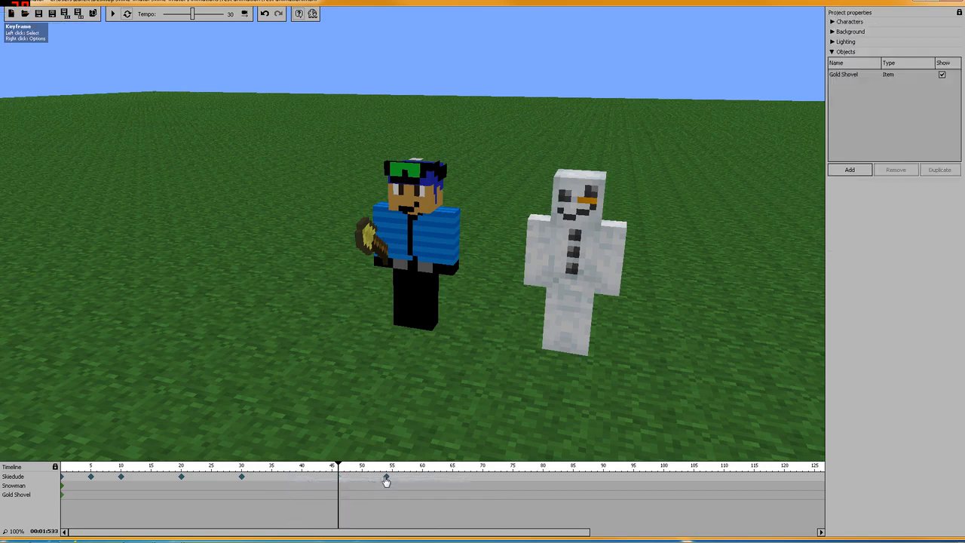
pyautogui.click(386, 479)
pyautogui.rightClick(386, 480)
pyautogui.click(401, 483)
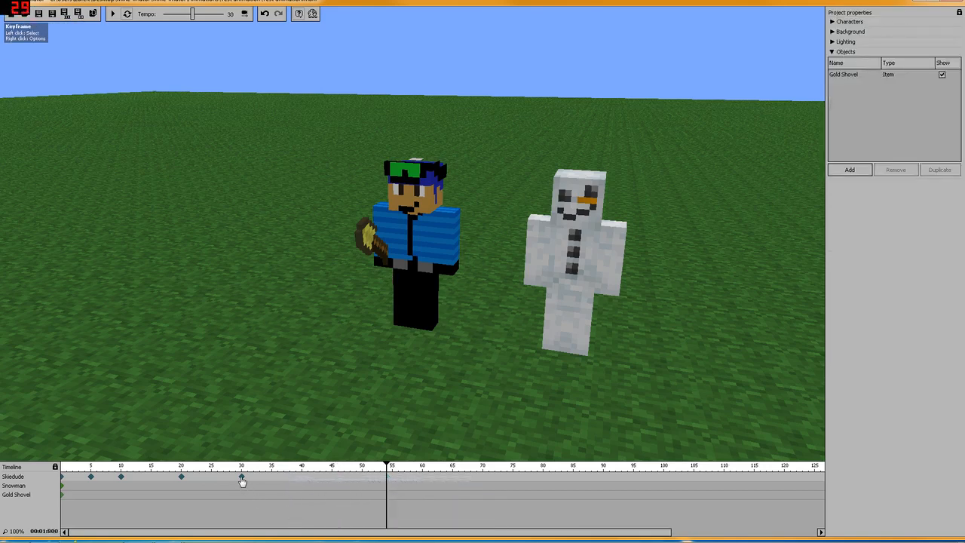
pyautogui.click(241, 479)
pyautogui.rightClick(241, 479)
pyautogui.click(256, 483)
# Step: Remove Skiedude's keyframes at frames 20, 10 and 5
pyautogui.click(181, 478)
pyautogui.rightClick(181, 478)
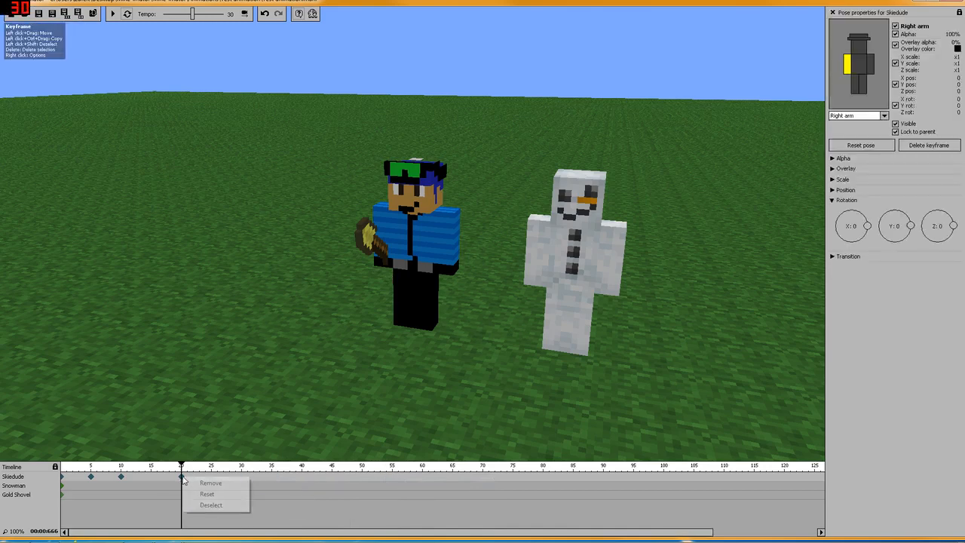
pyautogui.click(200, 482)
pyautogui.click(121, 478)
pyautogui.rightClick(120, 478)
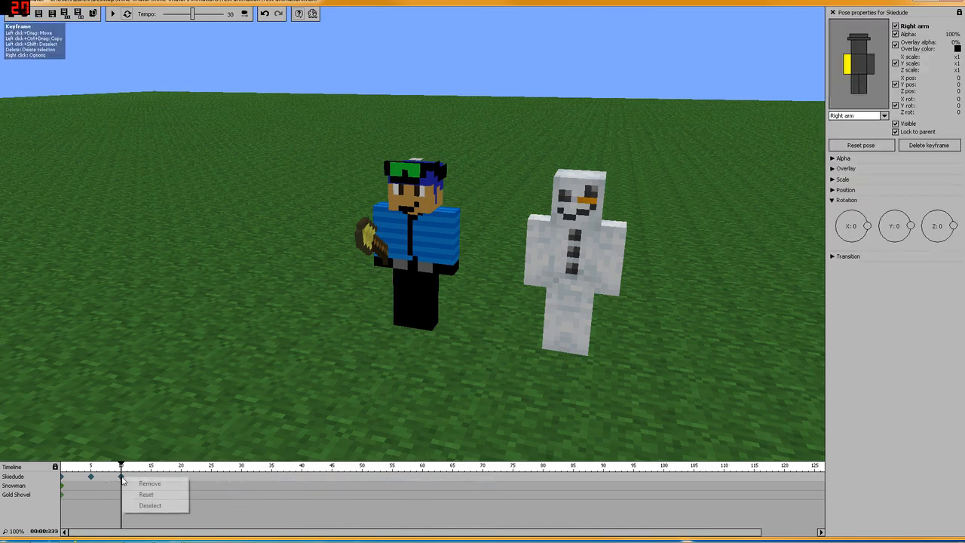
pyautogui.click(143, 483)
pyautogui.click(90, 478)
pyautogui.rightClick(90, 478)
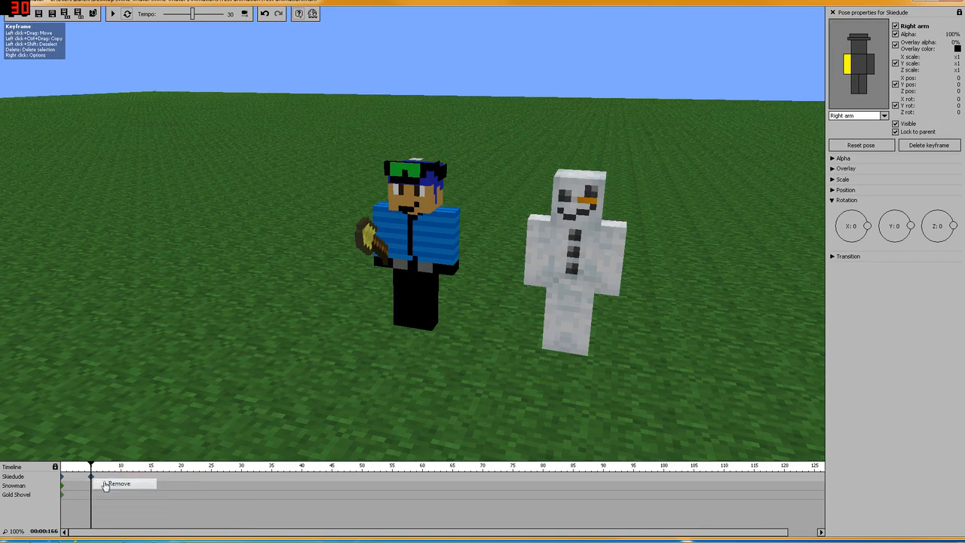
pyautogui.click(115, 483)
# Step: Open the background settings and set the background color to the basic brown
pyautogui.moveTo(287, 295); pyautogui.dragTo(347, 310, button='middle')
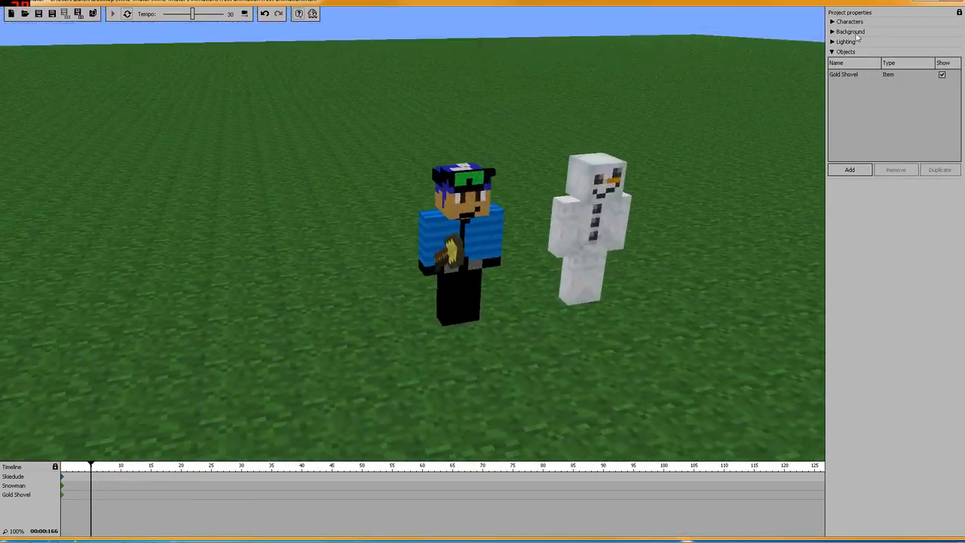
pyautogui.click(833, 32)
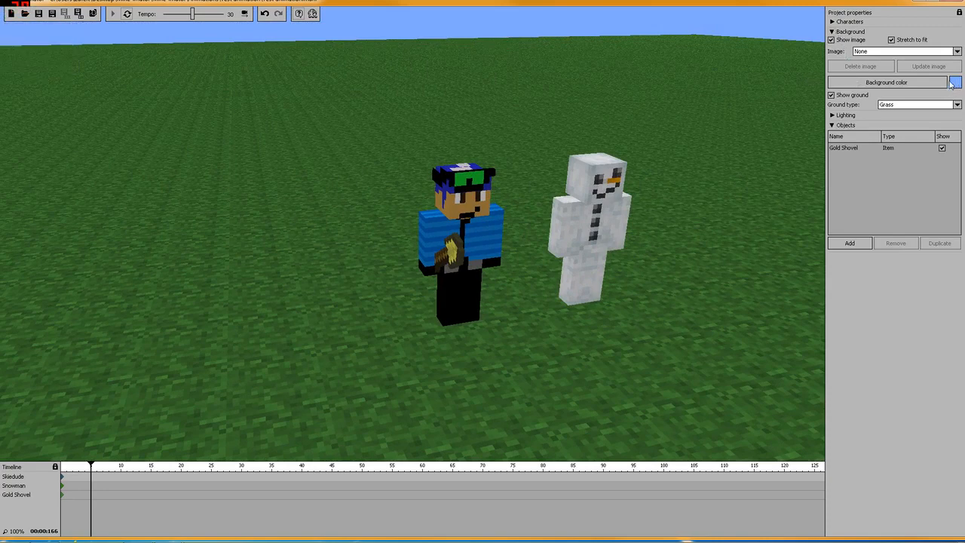
pyautogui.click(953, 82)
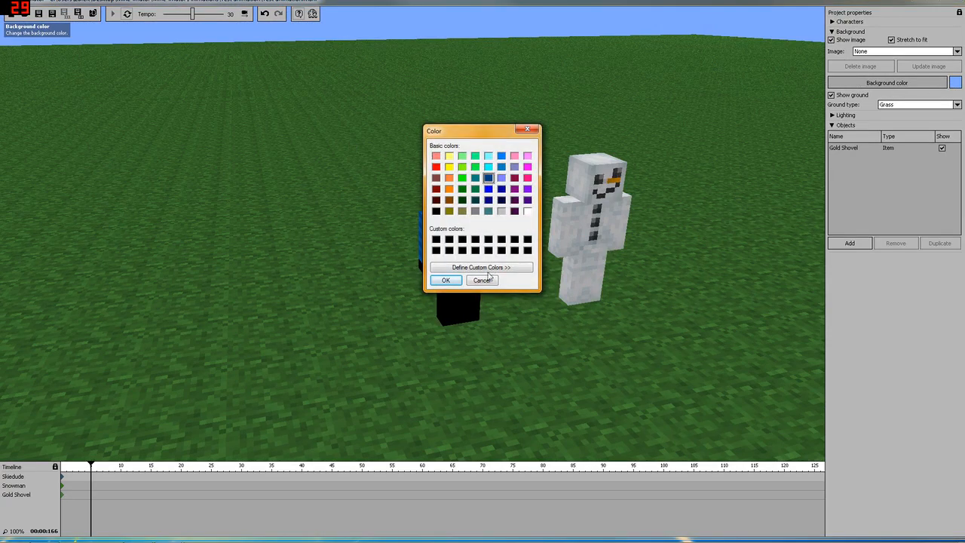
pyautogui.click(448, 199)
pyautogui.click(446, 280)
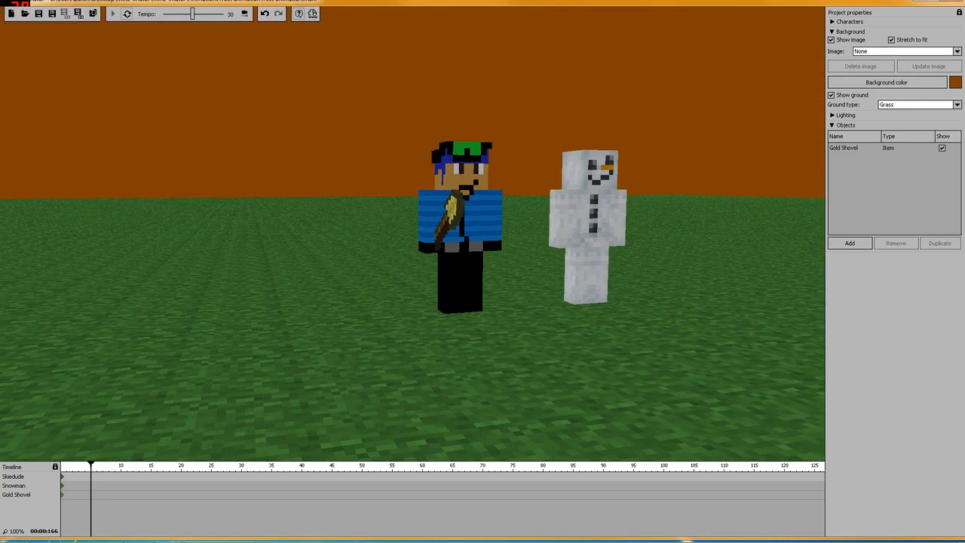
# Step: Try light cyan as the background color, and settle on the basic bright blue
pyautogui.click(844, 82)
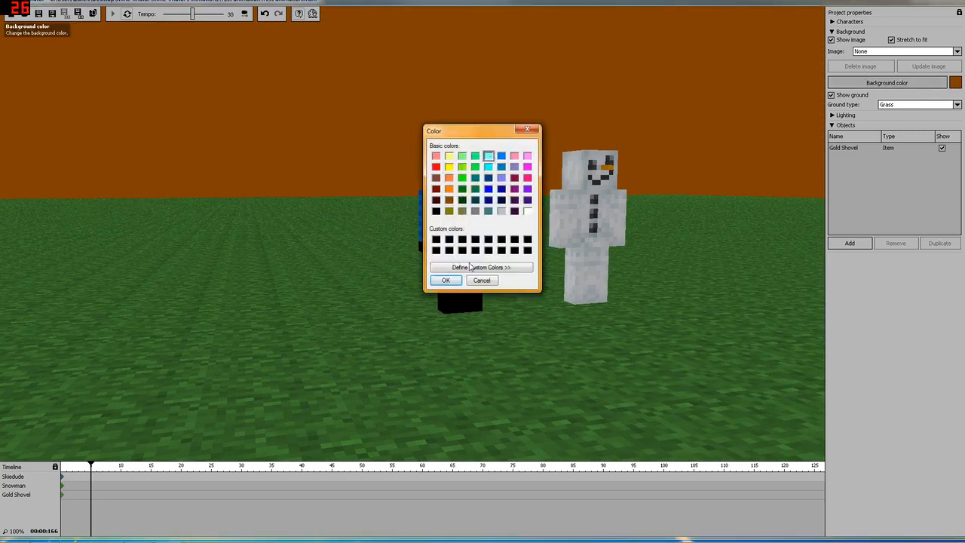
pyautogui.click(445, 280)
pyautogui.click(930, 83)
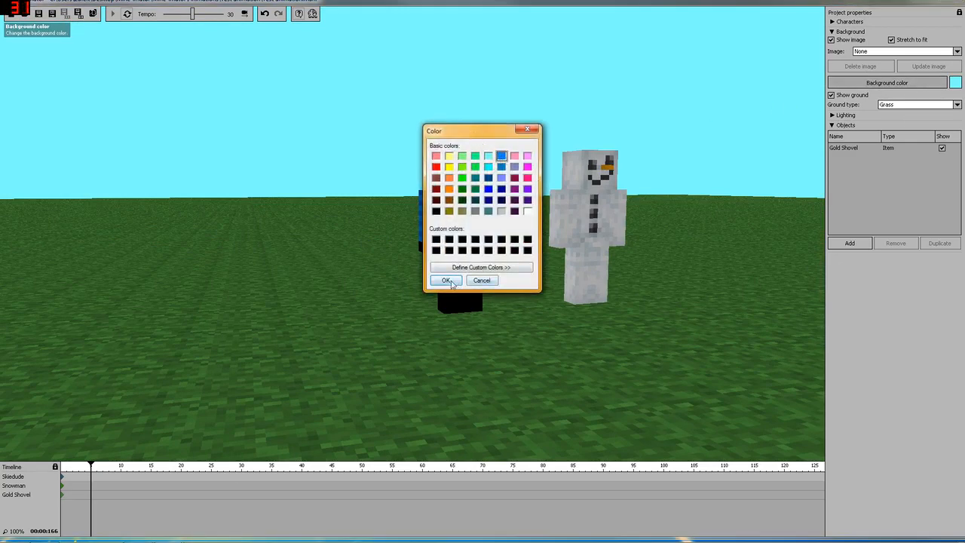
pyautogui.click(446, 280)
pyautogui.scroll(2, 655, 129)
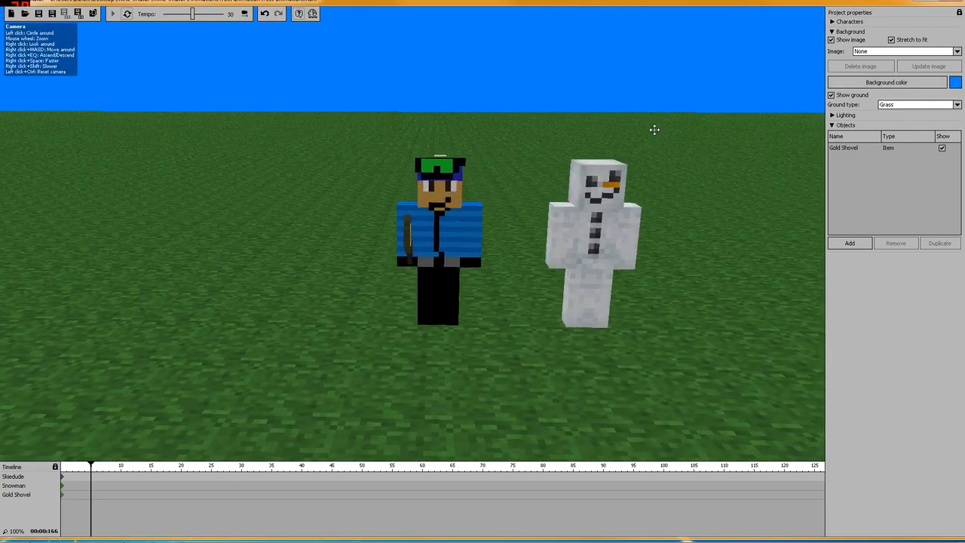
pyautogui.moveTo(489, 16); pyautogui.dragTo(607, 29)
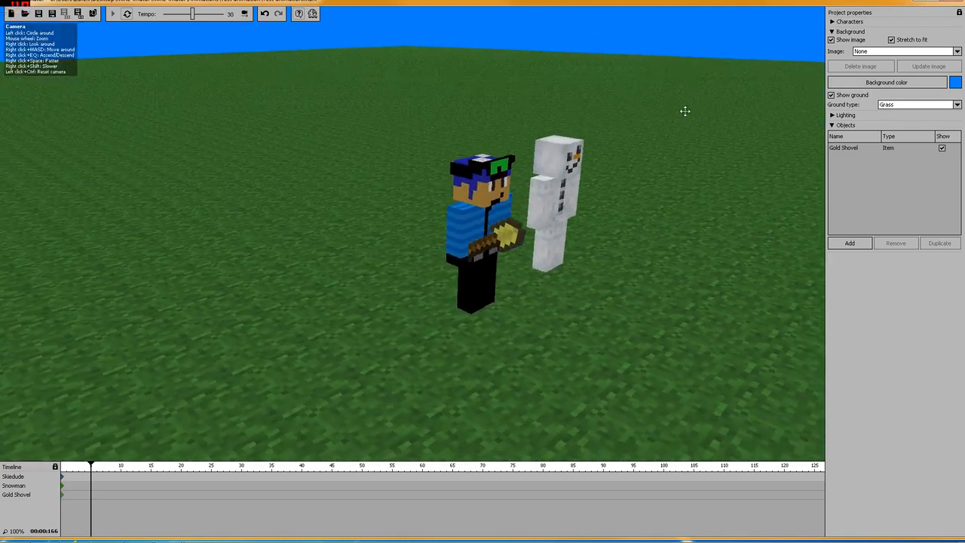
pyautogui.moveTo(685, 110); pyautogui.dragTo(863, 88)
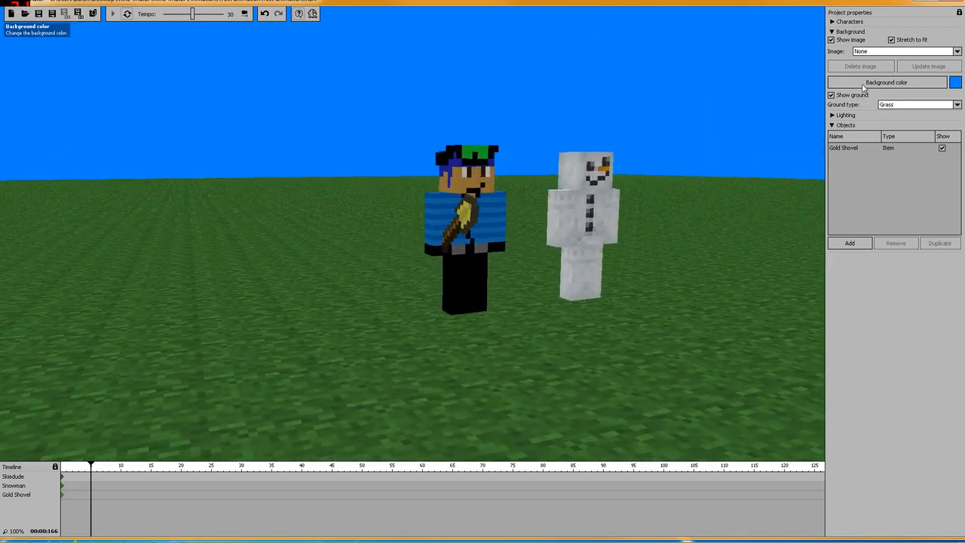
# Step: Browse for a background image, select the minecraft-logo PNG file and cancel without opening it
pyautogui.click(887, 53)
pyautogui.click(881, 78)
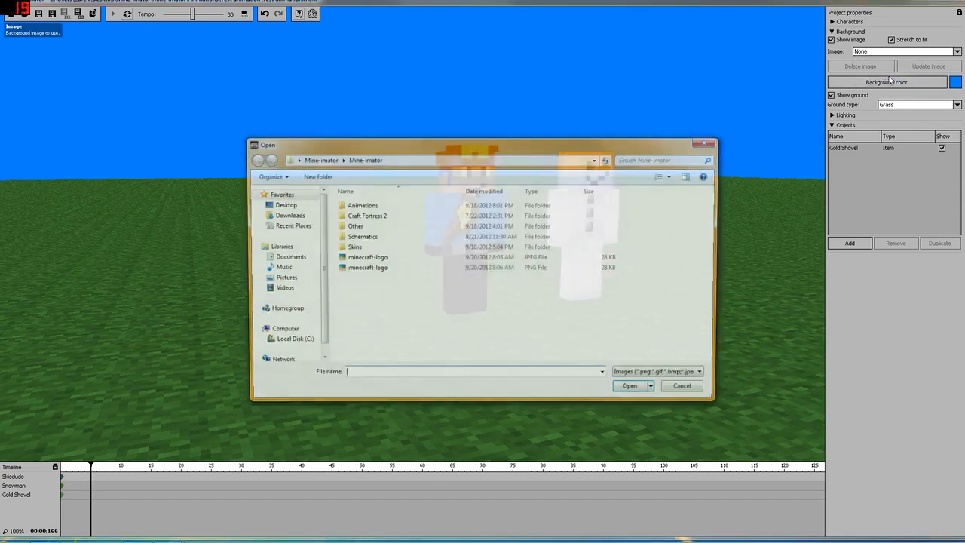
pyautogui.click(391, 260)
pyautogui.click(389, 269)
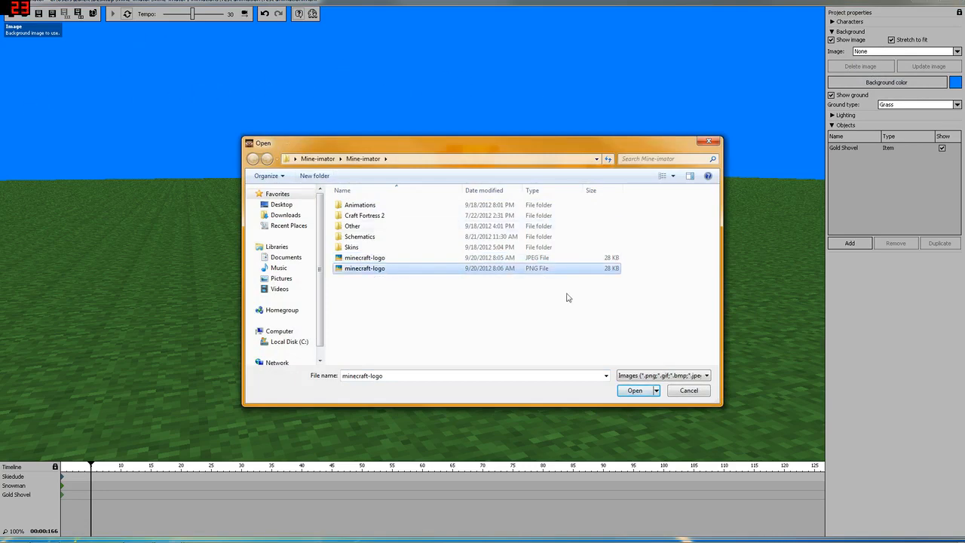
pyautogui.click(688, 391)
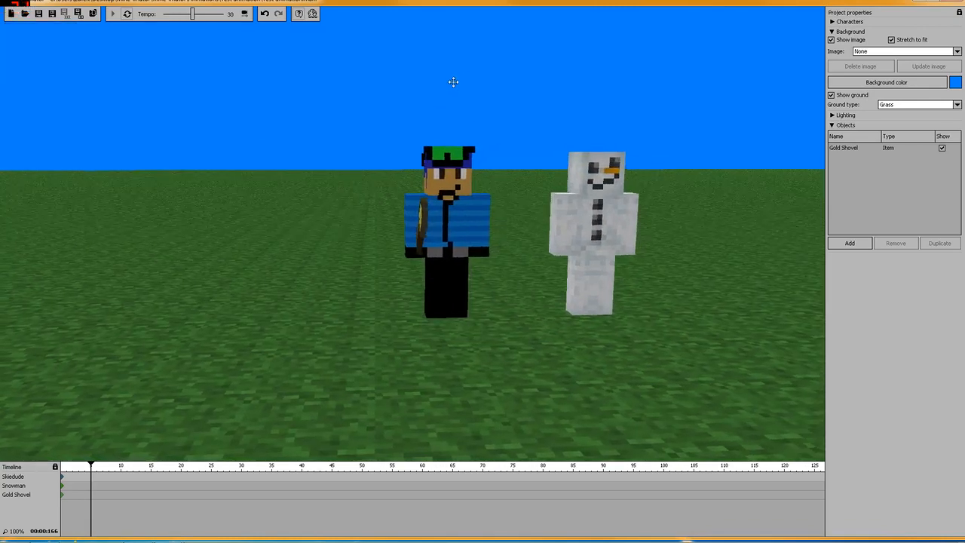
pyautogui.moveTo(452, 82); pyautogui.dragTo(307, 60)
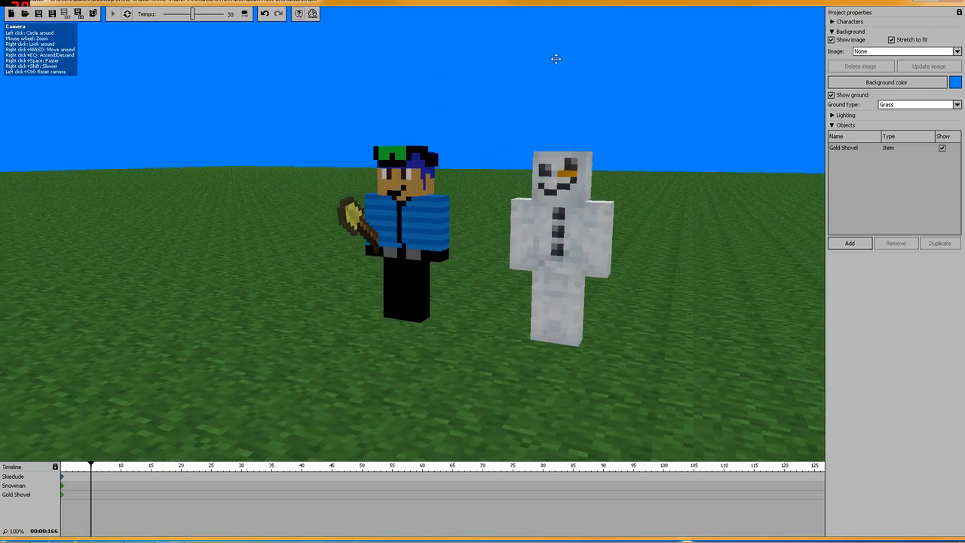
pyautogui.keyDown('ctrl'); pyautogui.click(494, 61); pyautogui.keyUp('ctrl')
pyautogui.scroll(2, 491, 68)
pyautogui.scroll(-2, 493, 72)
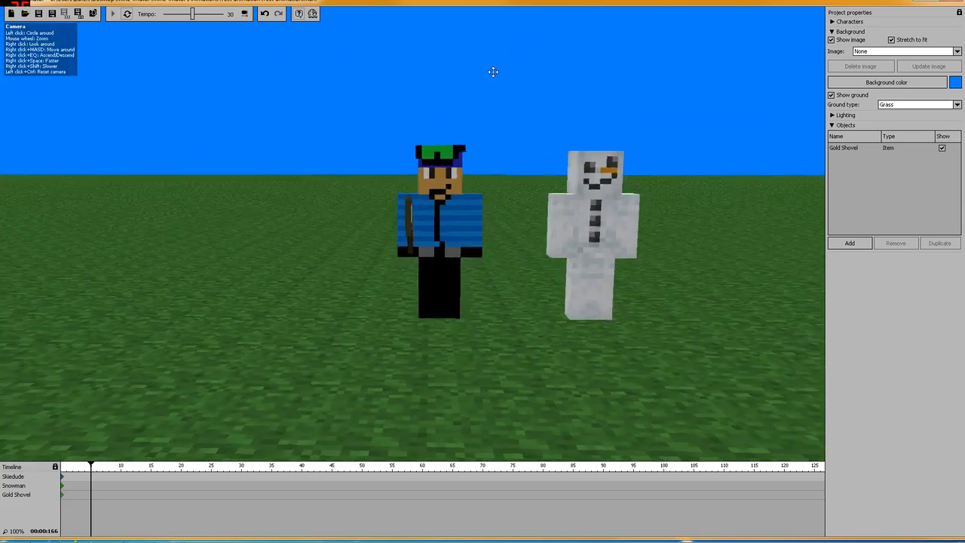
pyautogui.scroll(-3, 492, 72)
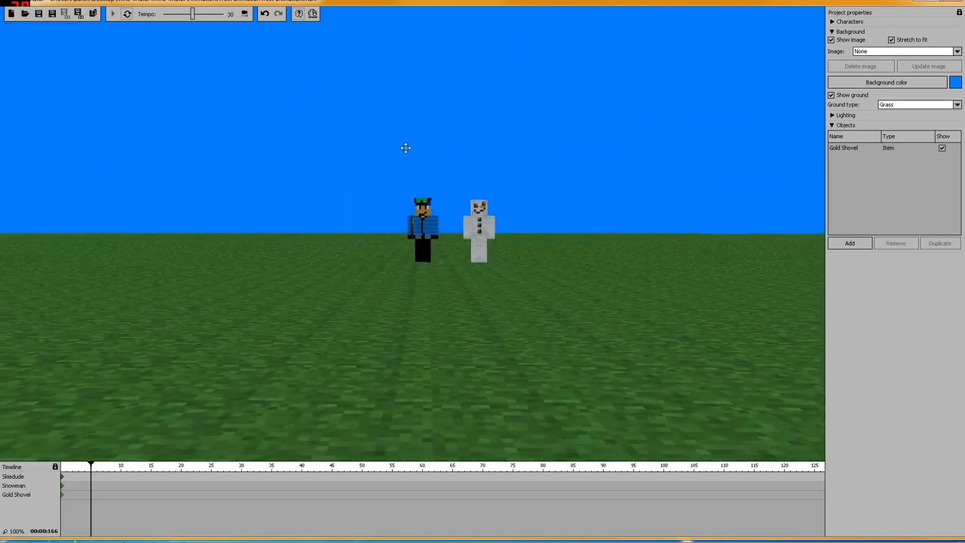
# Step: Hide the ground, check the two characters without it from several distances, and show the ground again
pyautogui.moveTo(404, 153); pyautogui.dragTo(473, 92)
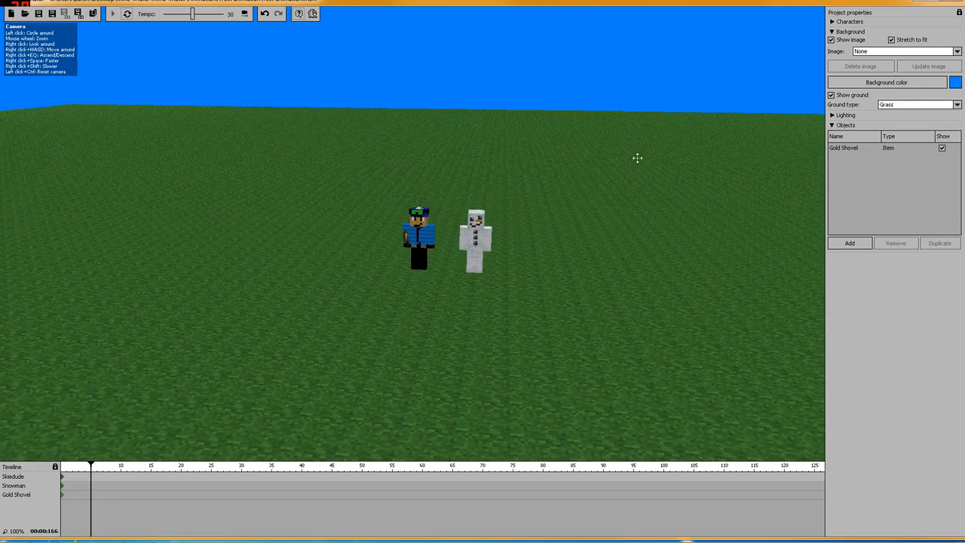
pyautogui.moveTo(446, 97); pyautogui.dragTo(523, 107)
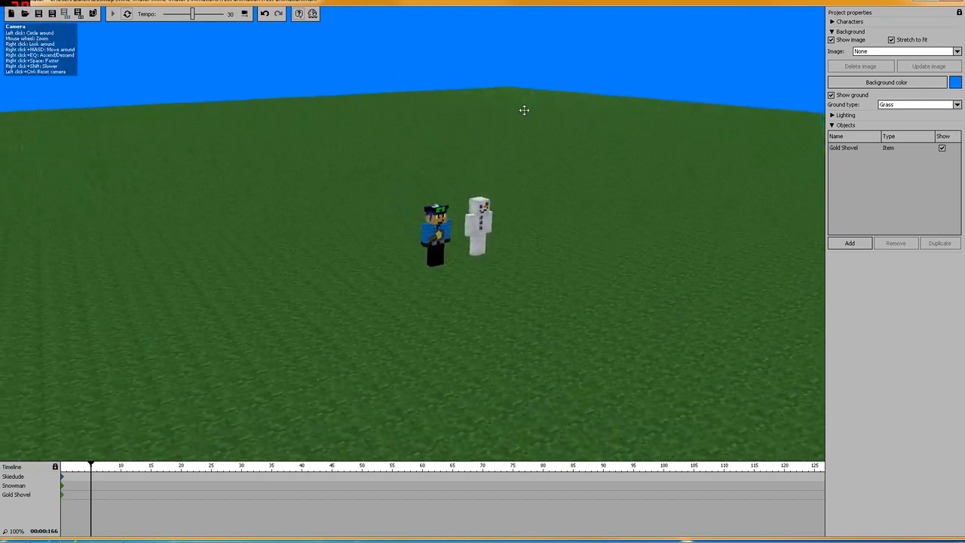
pyautogui.scroll(-3, 486, 96)
pyautogui.scroll(5, 485, 96)
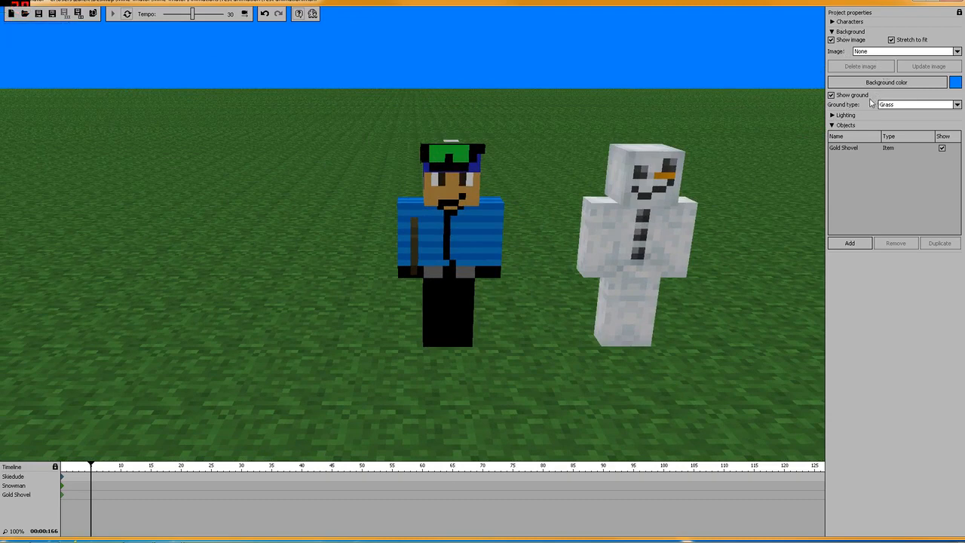
pyautogui.click(832, 96)
pyautogui.moveTo(646, 103); pyautogui.dragTo(641, 140)
pyautogui.scroll(5, 565, 114)
pyautogui.scroll(-8, 560, 114)
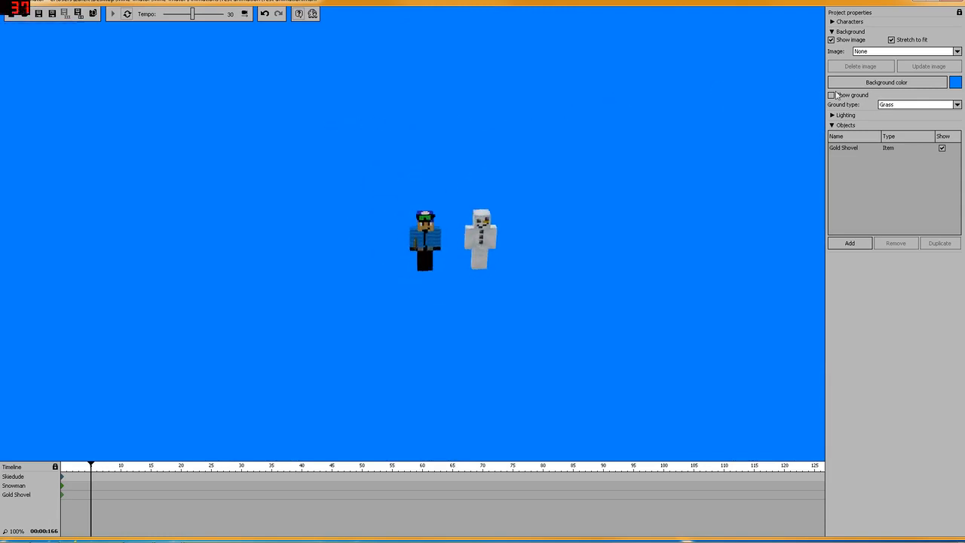
pyautogui.click(832, 95)
# Step: Try Dirt, Adminium and Water in turn as the ground type
pyautogui.click(905, 106)
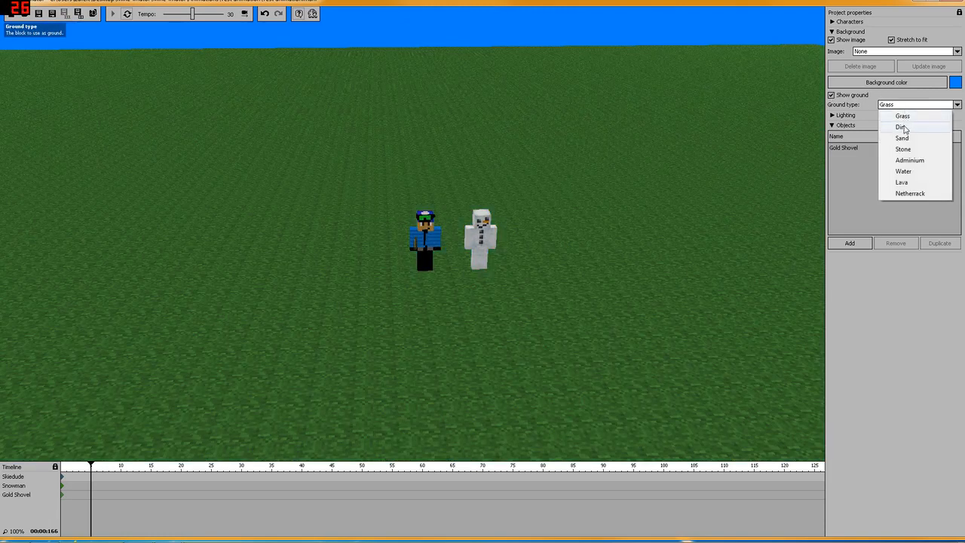
pyautogui.click(902, 127)
pyautogui.click(905, 105)
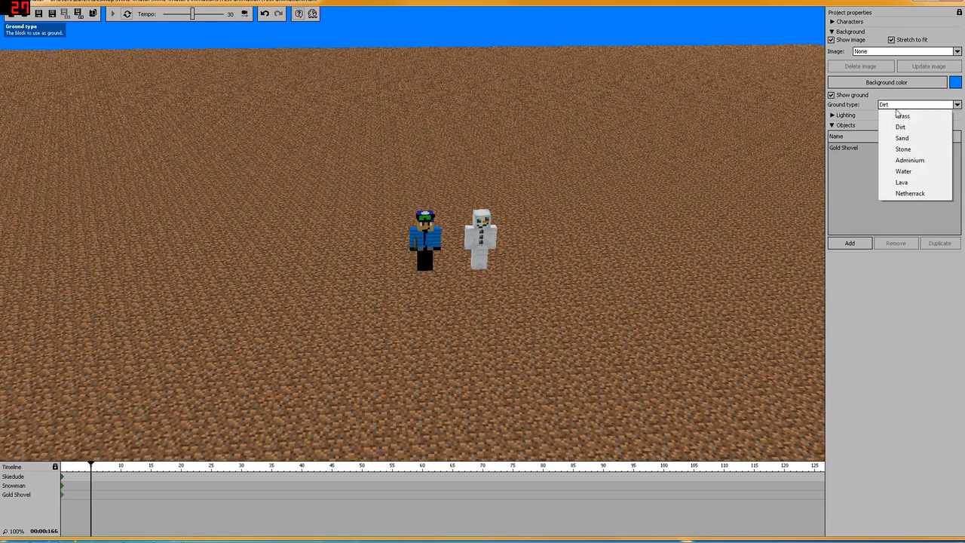
pyautogui.click(903, 160)
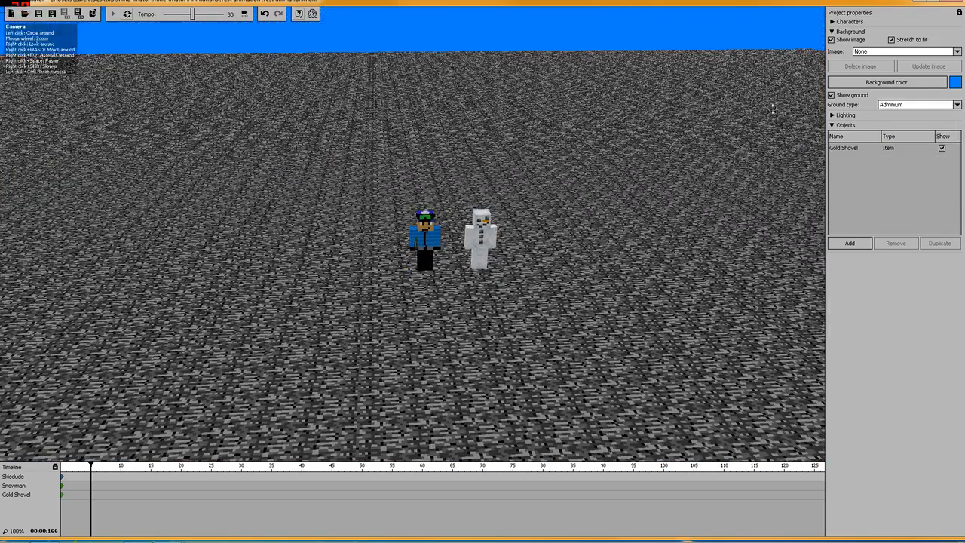
pyautogui.click(887, 108)
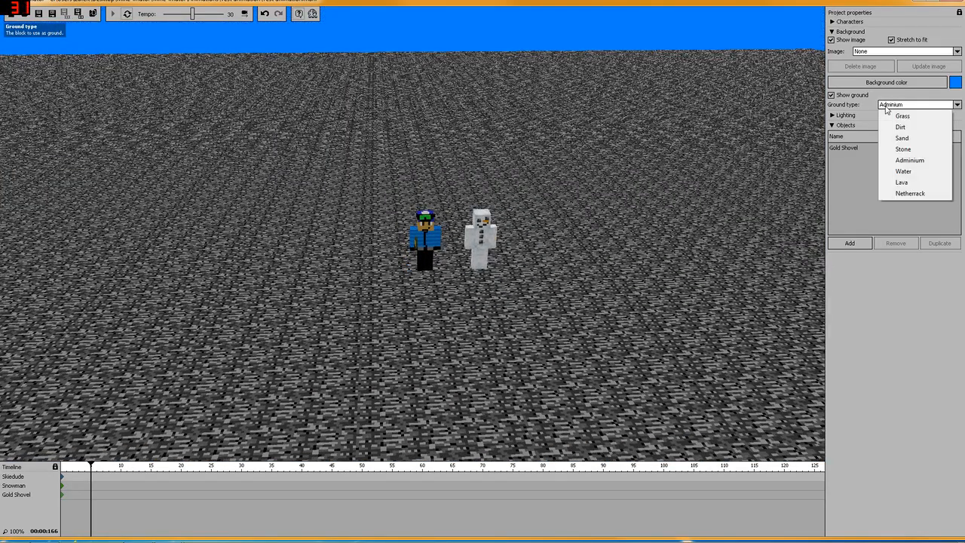
pyautogui.click(902, 171)
# Step: Try Lava and Netherrack as the ground type, and set it back to Grass
pyautogui.click(905, 105)
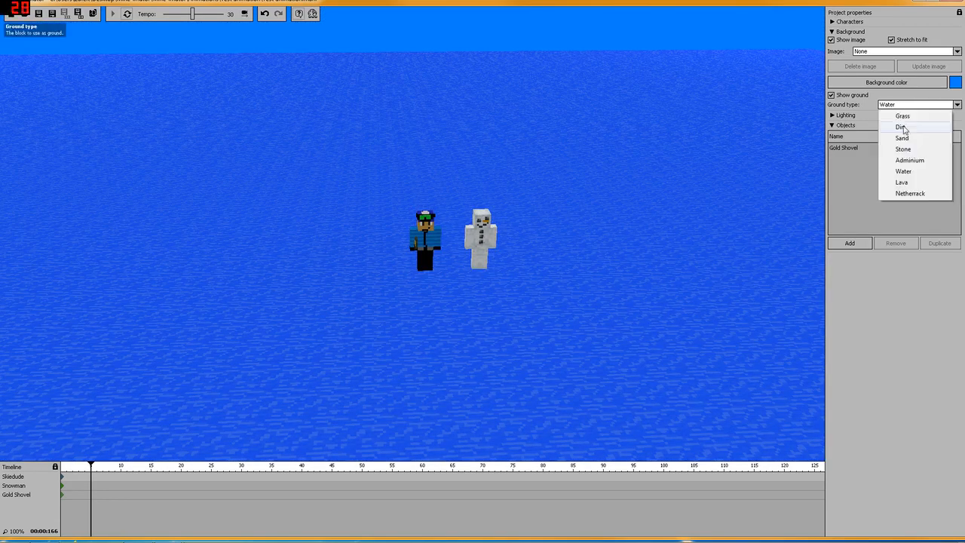
pyautogui.click(901, 182)
pyautogui.click(908, 104)
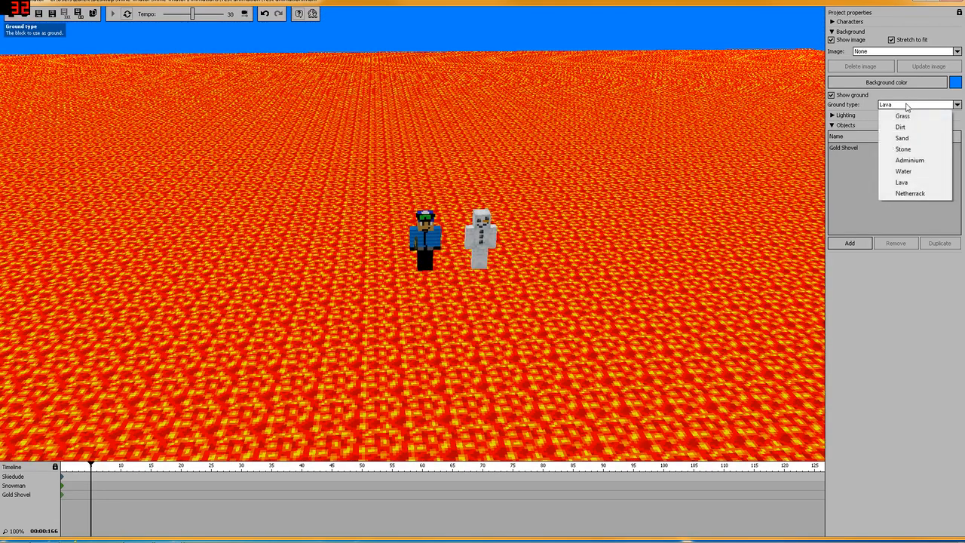
pyautogui.click(907, 193)
pyautogui.click(908, 105)
pyautogui.click(893, 116)
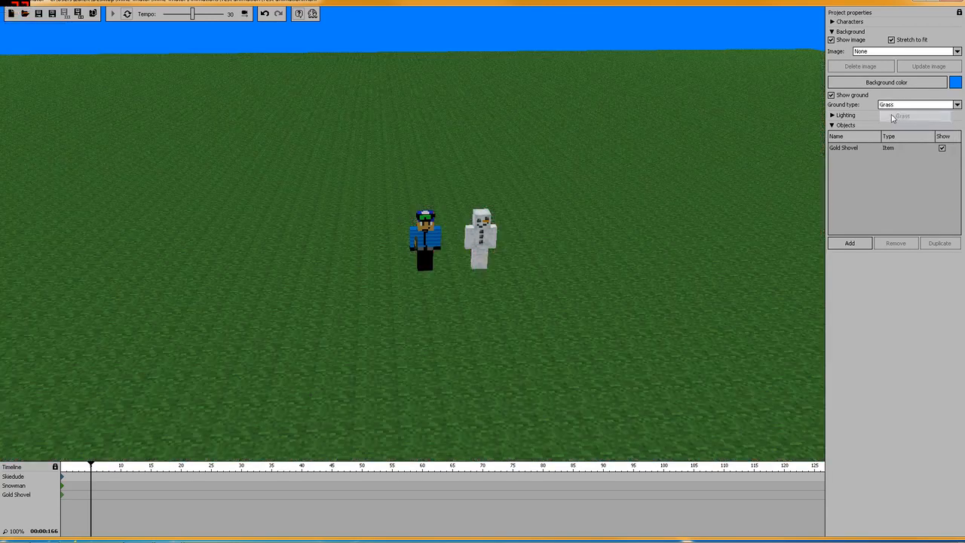
# Step: Toggle the ground off and on again, and open the lighting settings to examine how the scene is lit
pyautogui.click(831, 94)
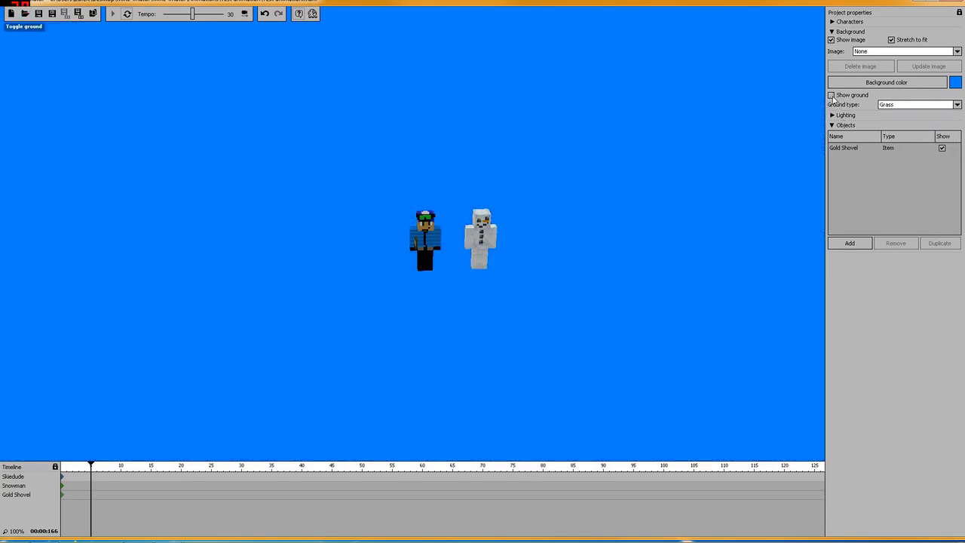
pyautogui.click(832, 95)
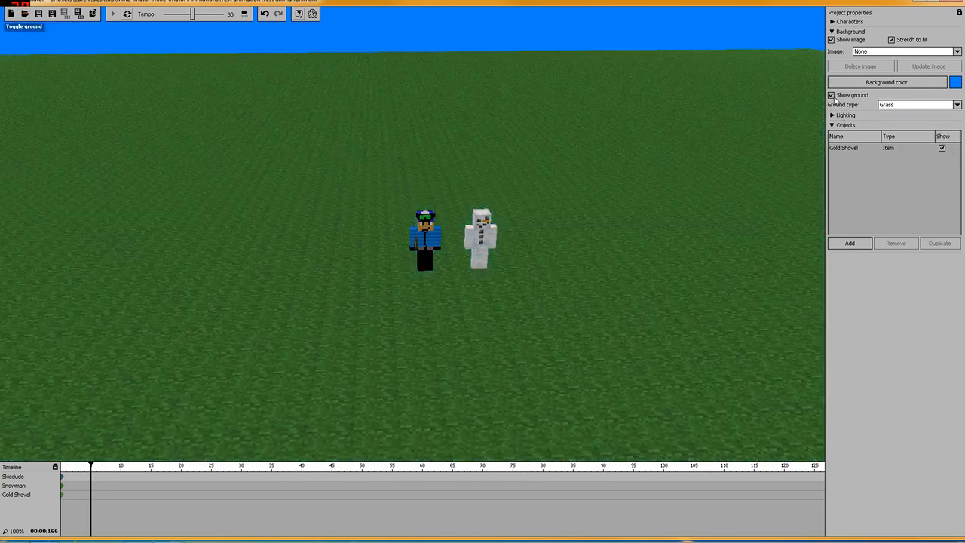
pyautogui.click(832, 32)
pyautogui.click(831, 43)
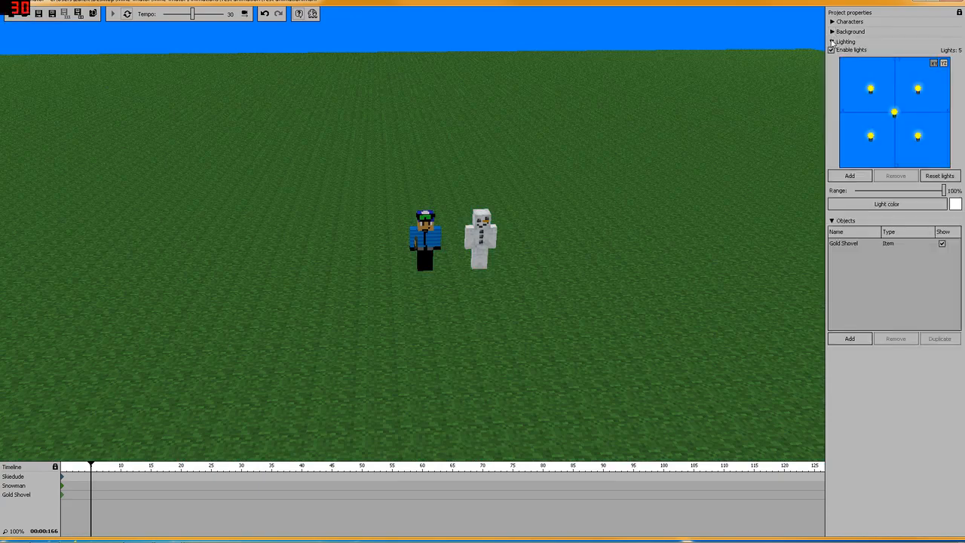
pyautogui.moveTo(656, 72); pyautogui.dragTo(648, 91)
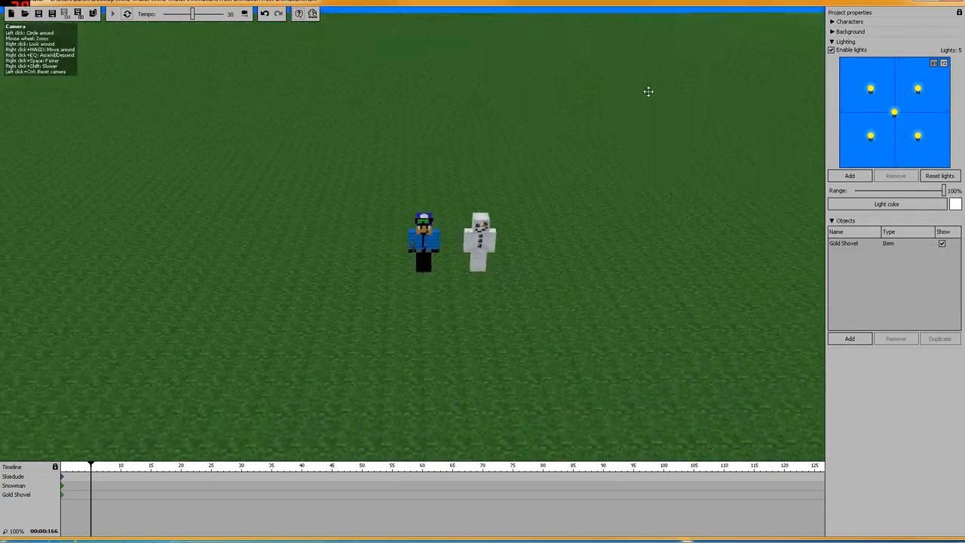
pyautogui.scroll(2, 642, 95)
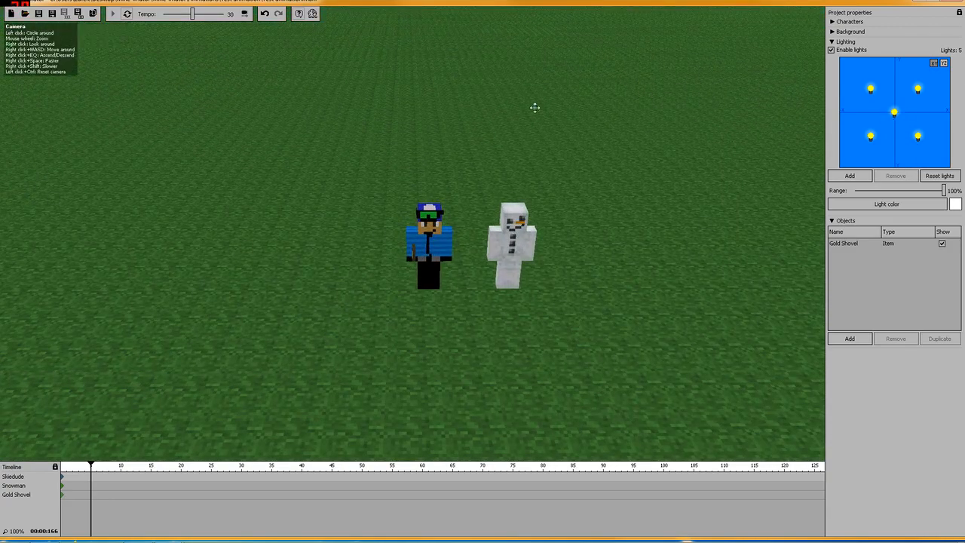
pyautogui.moveTo(535, 104)
pyautogui.mouseDown()
pyautogui.moveTo(480, 114)
pyautogui.moveTo(527, 105)
pyautogui.mouseUp()
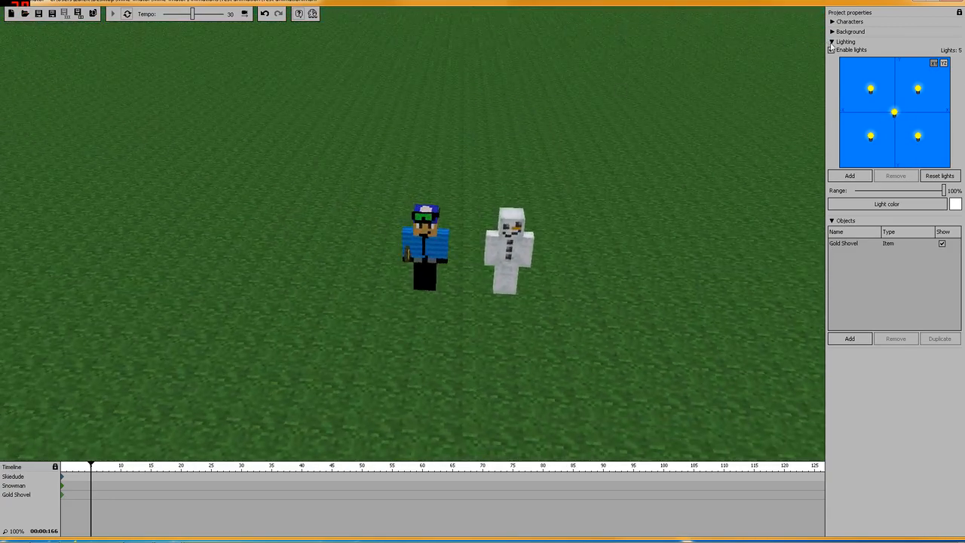
# Step: Close the lighting settings, add a new object to the scene and set its type to Light
pyautogui.click(832, 42)
pyautogui.click(832, 52)
pyautogui.click(832, 53)
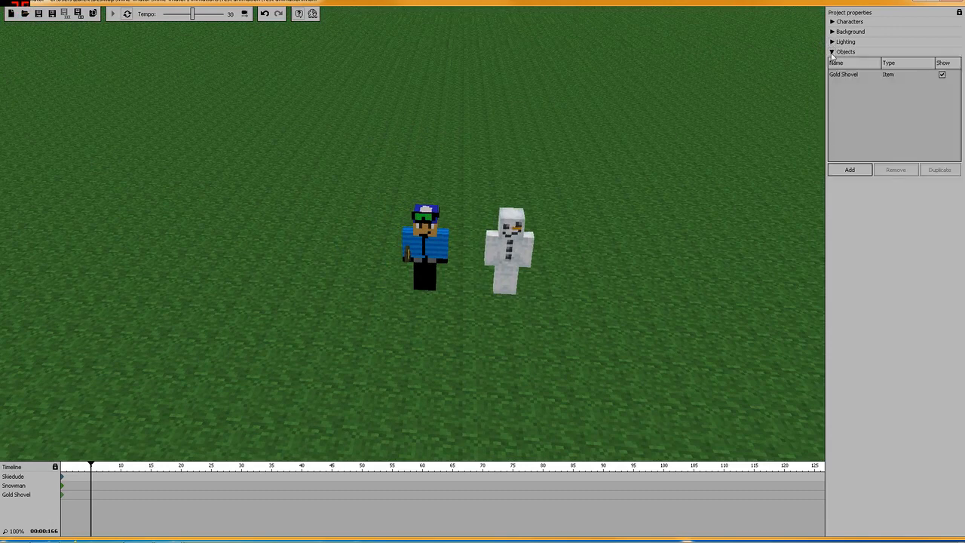
pyautogui.click(849, 168)
pyautogui.click(878, 198)
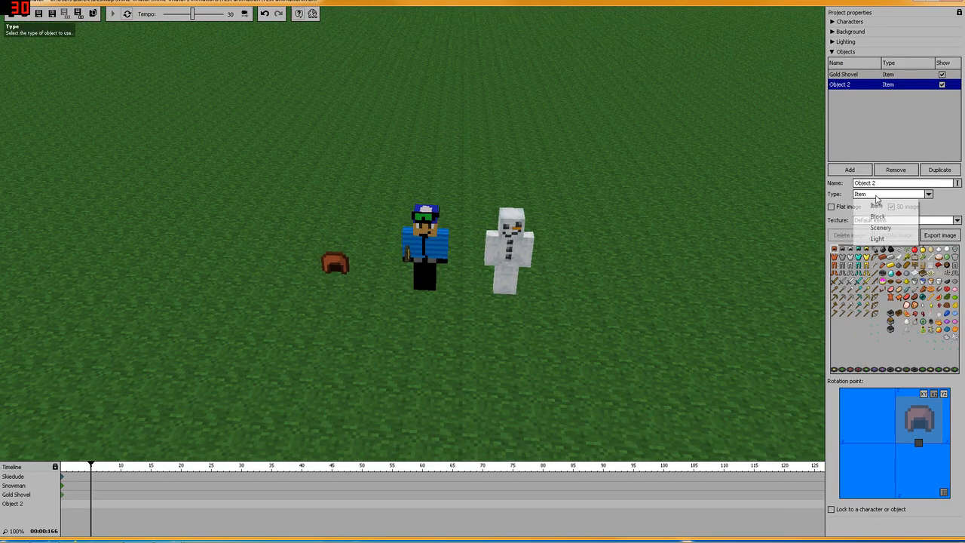
pyautogui.click(877, 239)
pyautogui.moveTo(606, 173); pyautogui.dragTo(580, 147)
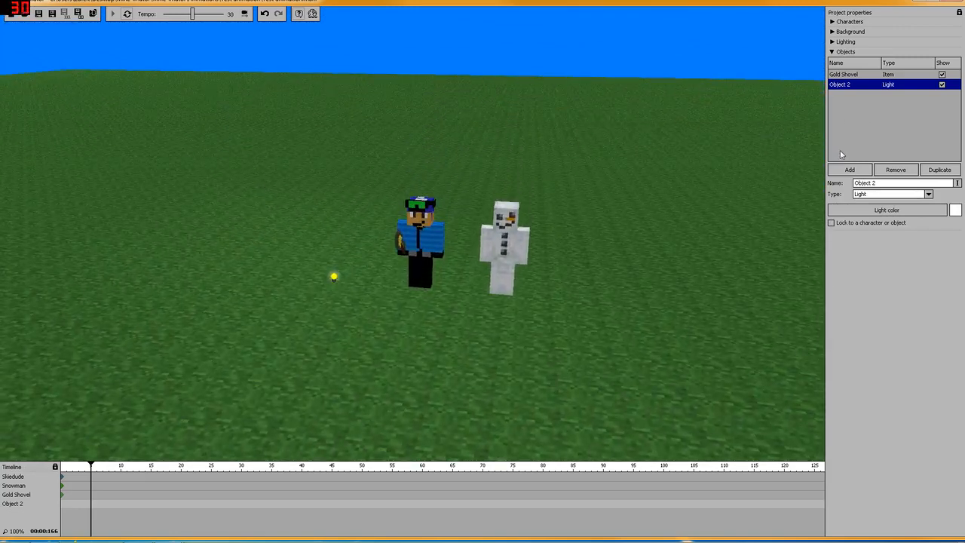
# Step: Select the newly added light object and remove it from the scene
pyautogui.click(853, 91)
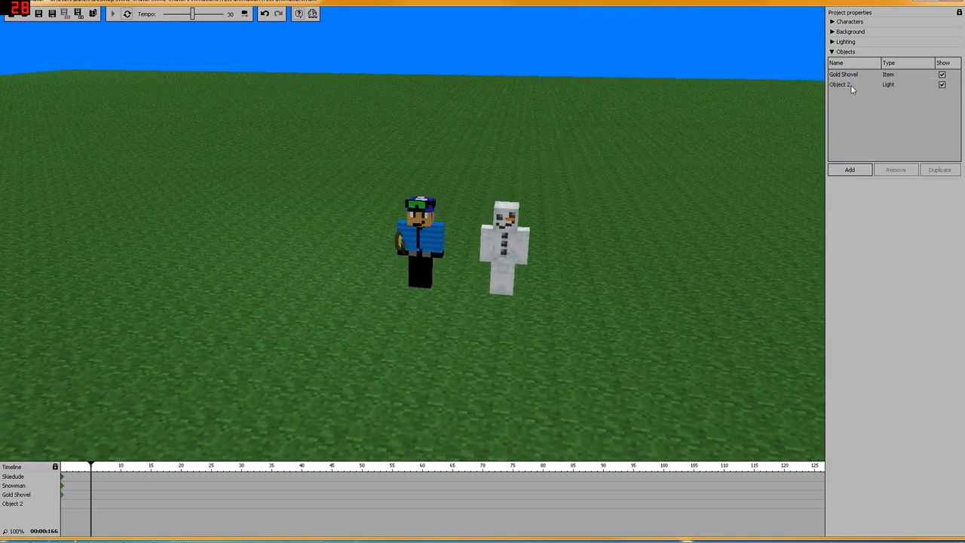
pyautogui.click(849, 85)
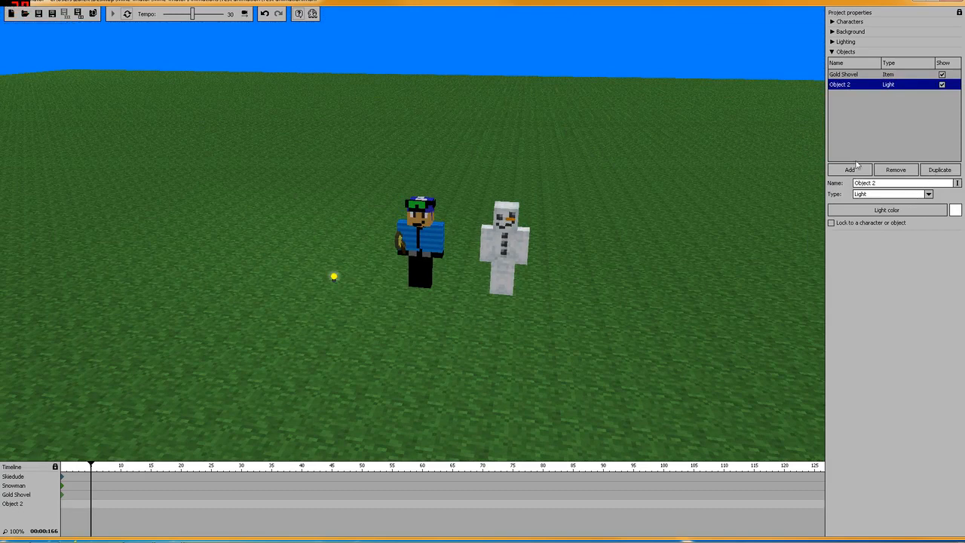
pyautogui.click(904, 173)
pyautogui.click(435, 298)
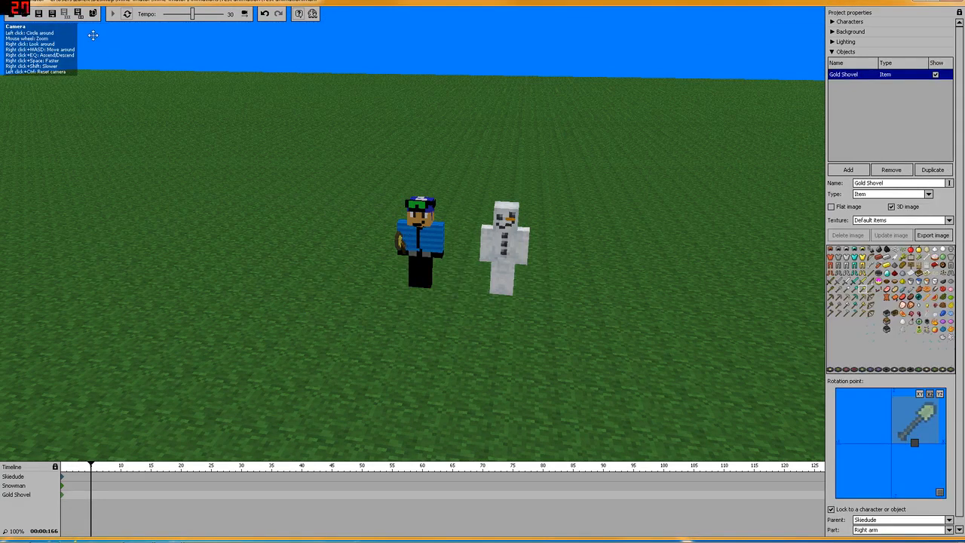
# Step: Open the animation in the Disco folder without saving the changes to the test animation
pyautogui.click(24, 15)
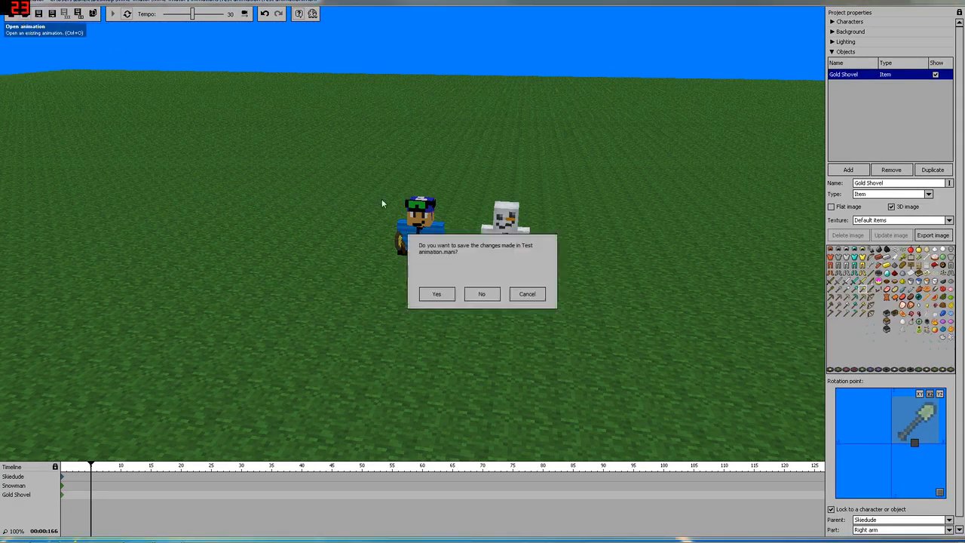
pyautogui.click(482, 293)
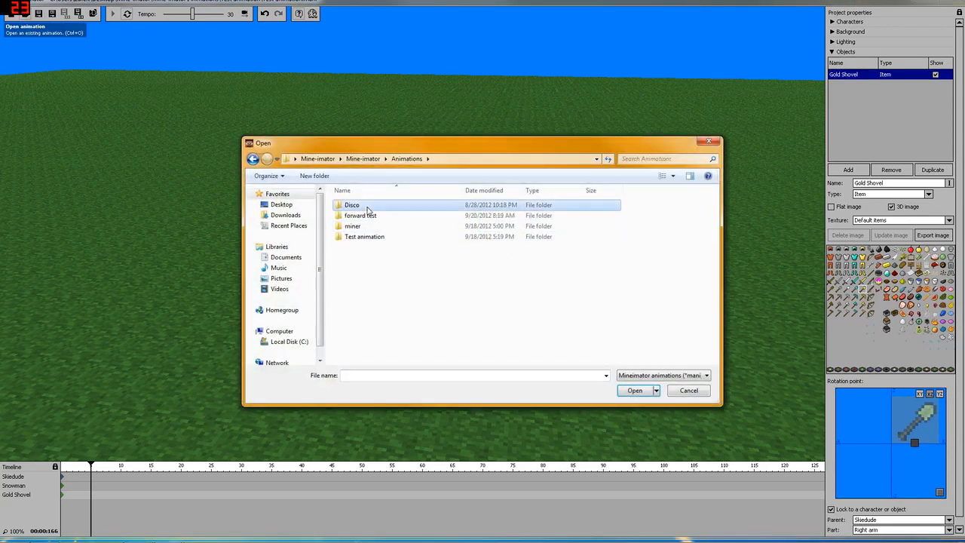
pyautogui.doubleClick(369, 207)
pyautogui.click(368, 206)
pyautogui.click(646, 393)
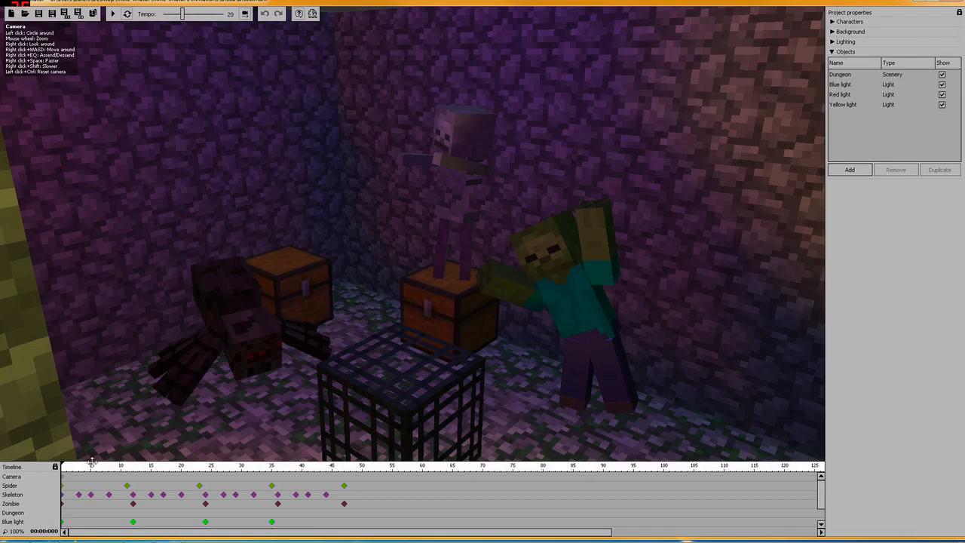
# Step: Play the disco animation, bring the colored lights' keyframes into view on the timeline, and pause playback
pyautogui.click(112, 14)
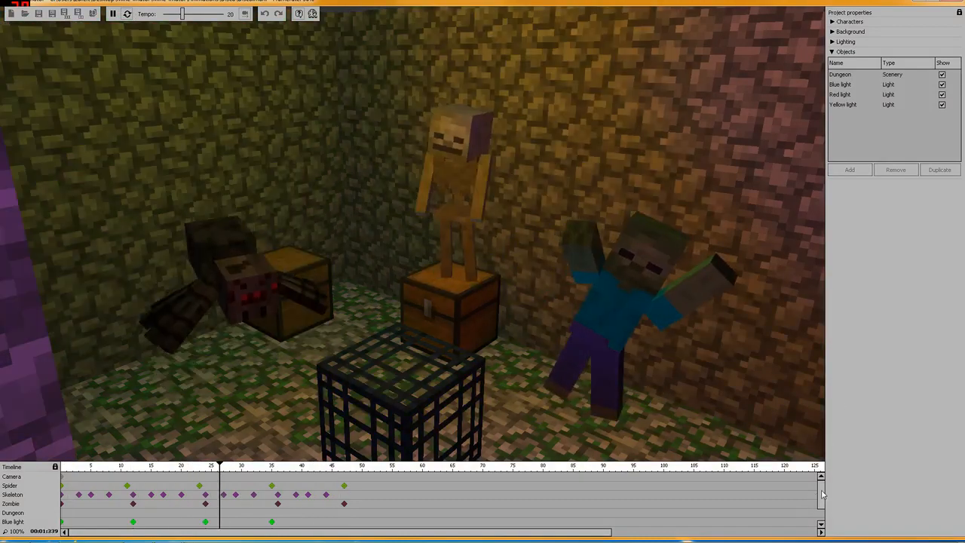
pyautogui.moveTo(820, 493); pyautogui.dragTo(821, 509)
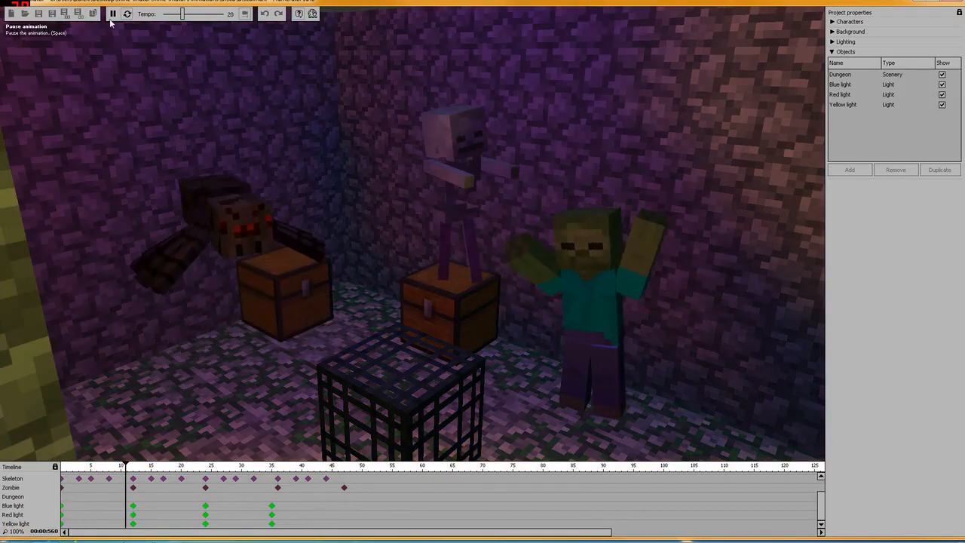
pyautogui.click(113, 14)
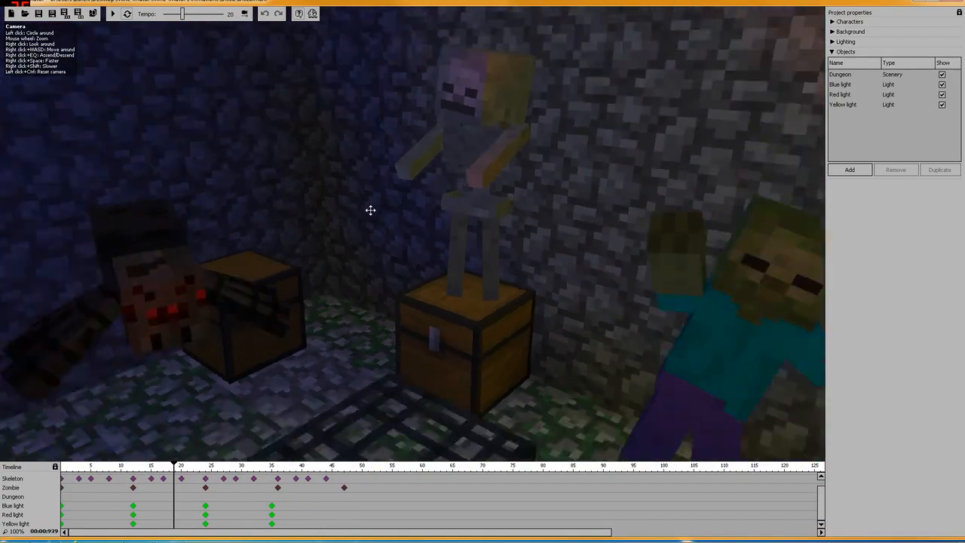
# Step: View the dungeon from outside and examine the placement of the blue, red and yellow lights
pyautogui.scroll(-6, 370, 210)
pyautogui.moveTo(368, 217); pyautogui.dragTo(378, 187)
pyautogui.click(838, 85)
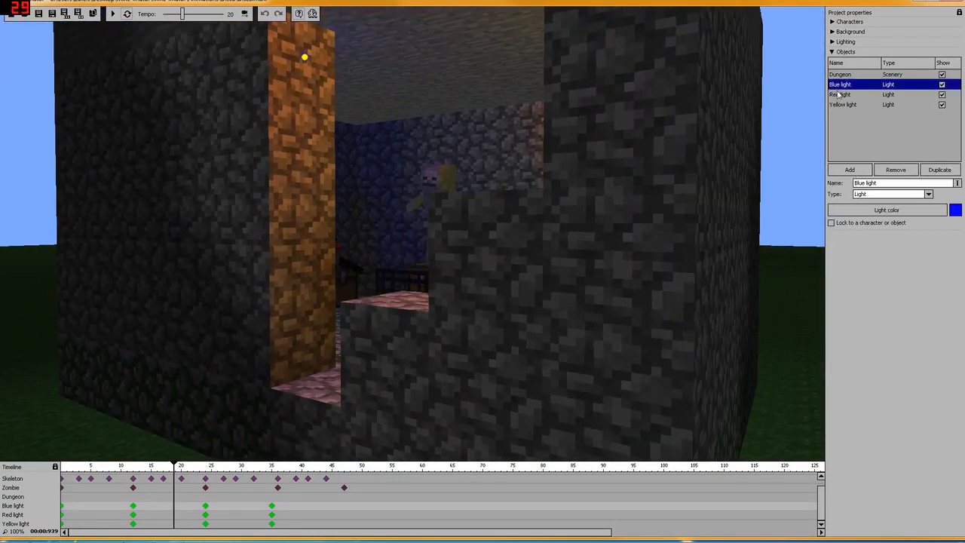
pyautogui.click(839, 94)
pyautogui.click(841, 104)
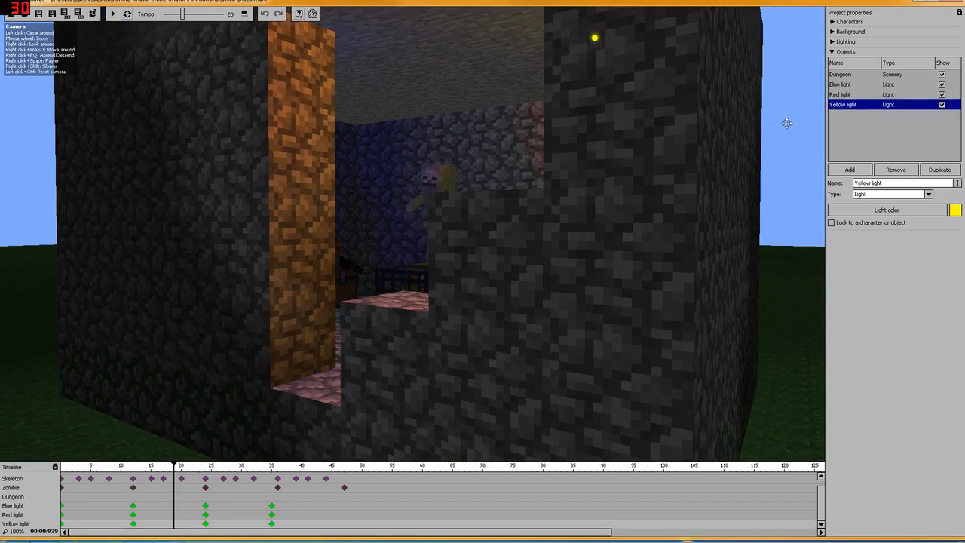
pyautogui.moveTo(586, 133); pyautogui.dragTo(597, 149)
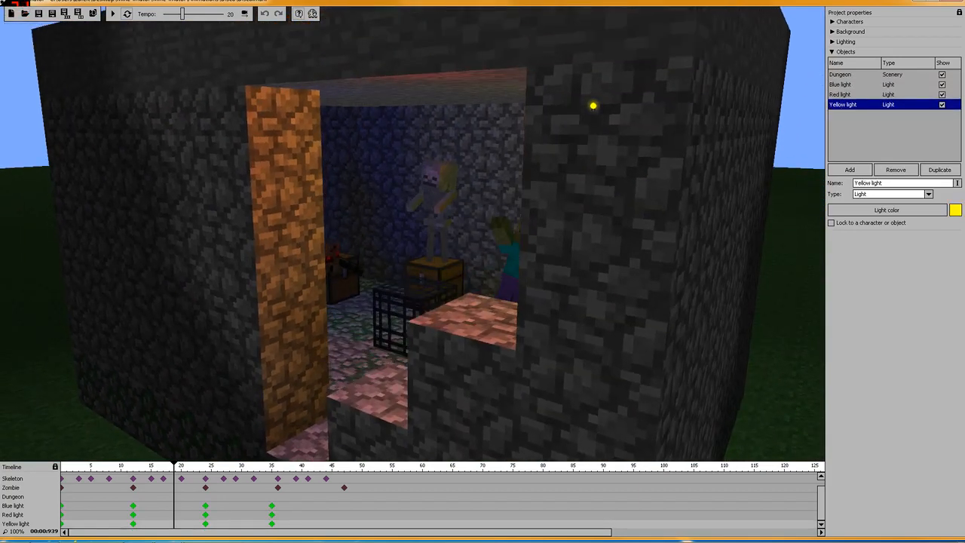
# Step: Reopen Test animation.mani from the Test animation folder inside Animations
pyautogui.click(25, 14)
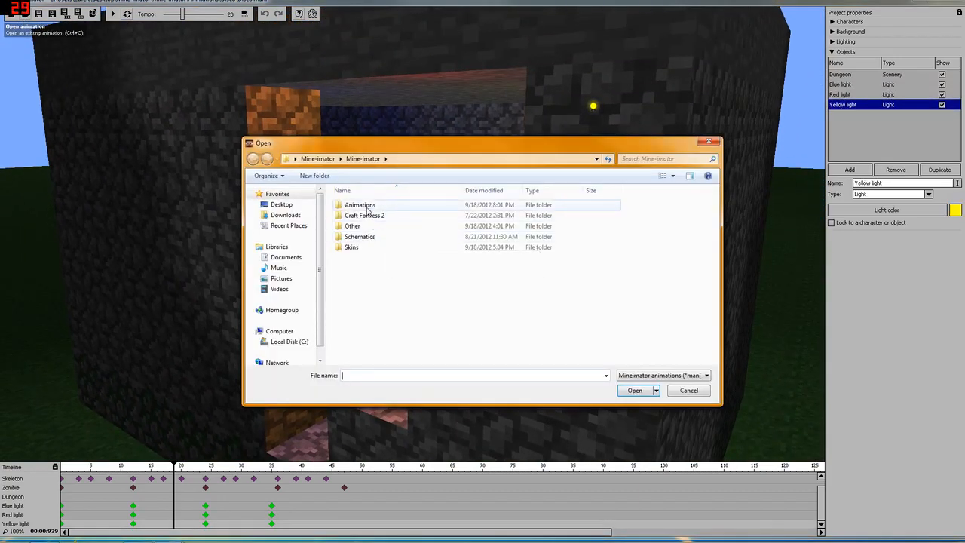
pyautogui.doubleClick(368, 209)
pyautogui.doubleClick(366, 237)
pyautogui.click(364, 208)
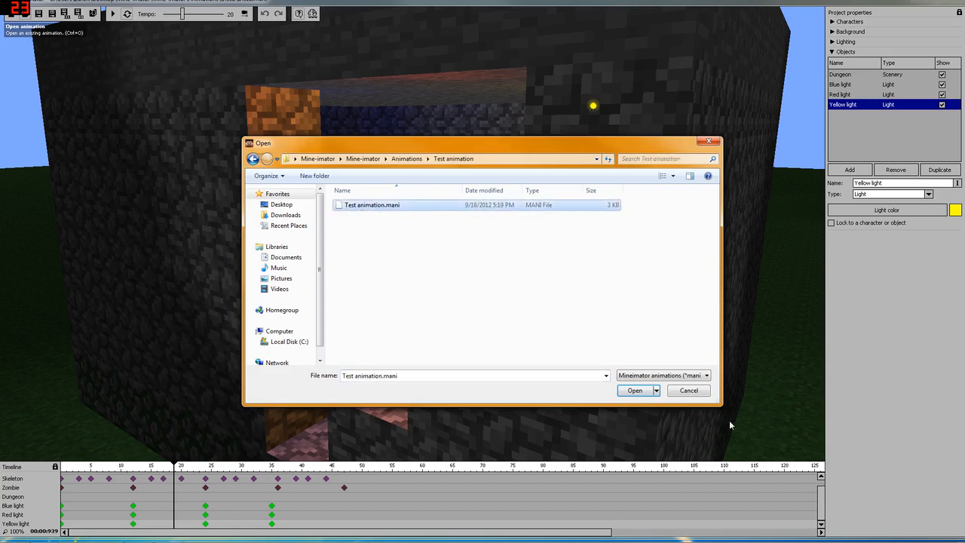
pyautogui.click(634, 390)
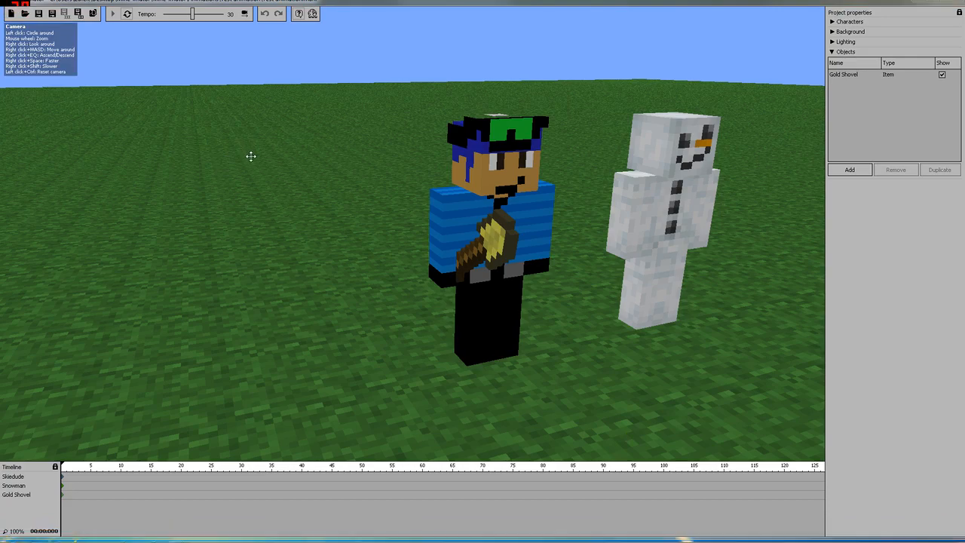
pyautogui.moveTo(342, 188); pyautogui.dragTo(278, 190)
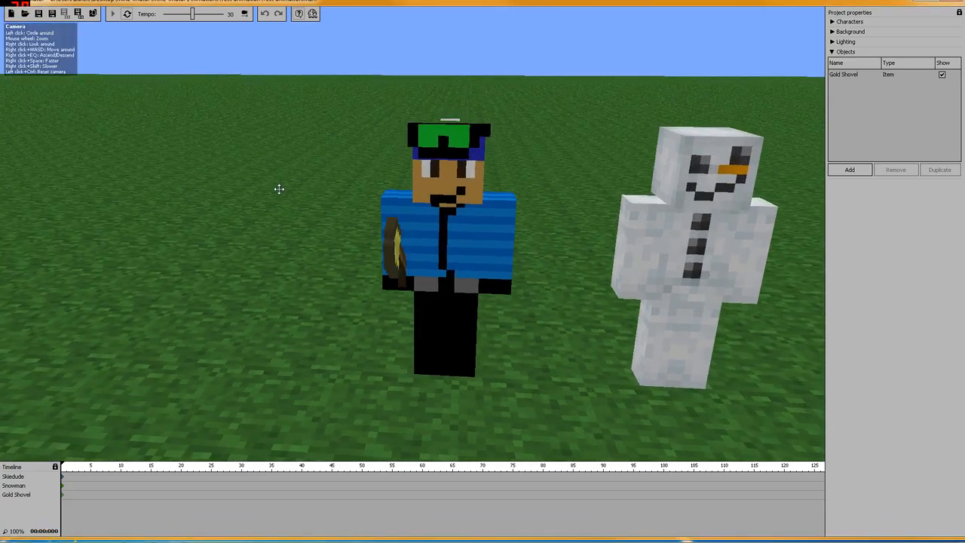
pyautogui.scroll(5, 279, 189)
pyautogui.scroll(-5, 279, 190)
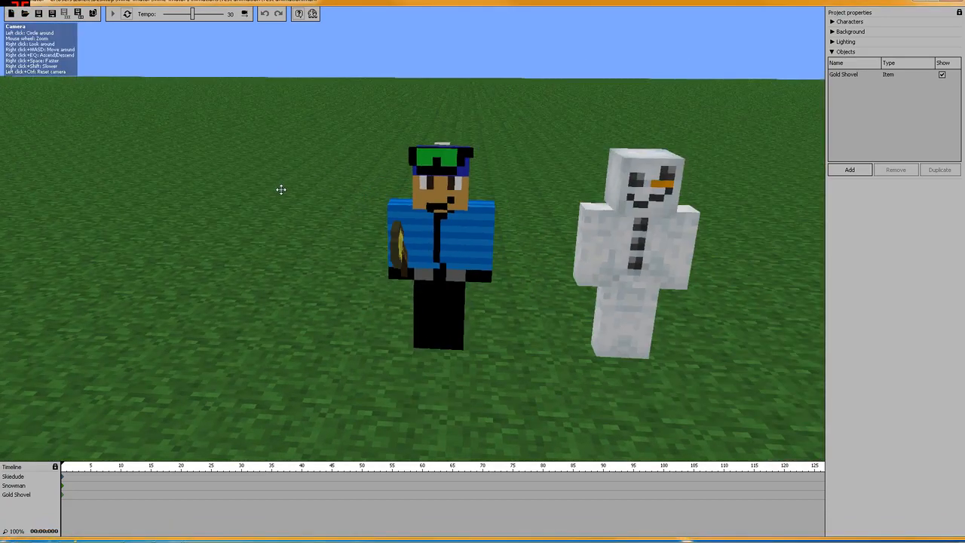
pyautogui.scroll(-3, 279, 189)
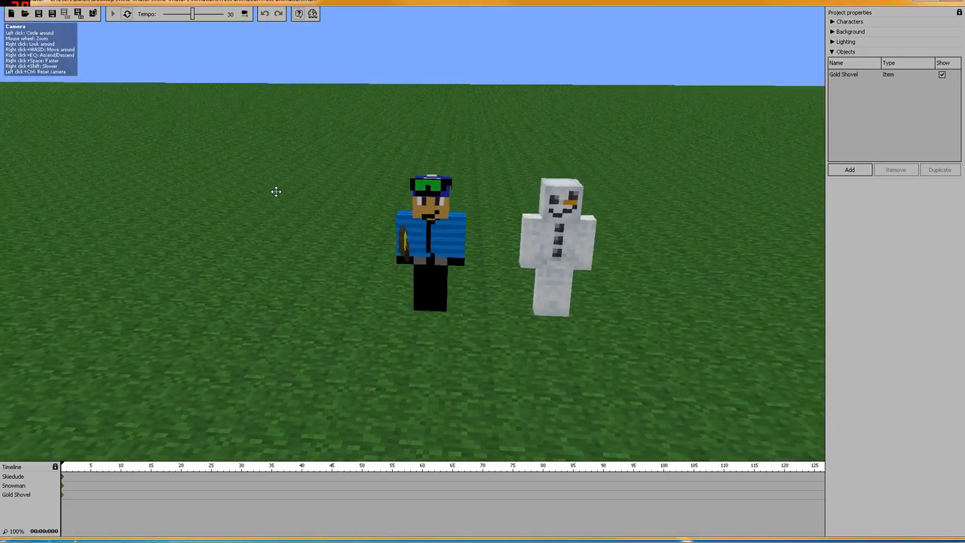
pyautogui.moveTo(291, 183); pyautogui.dragTo(317, 175)
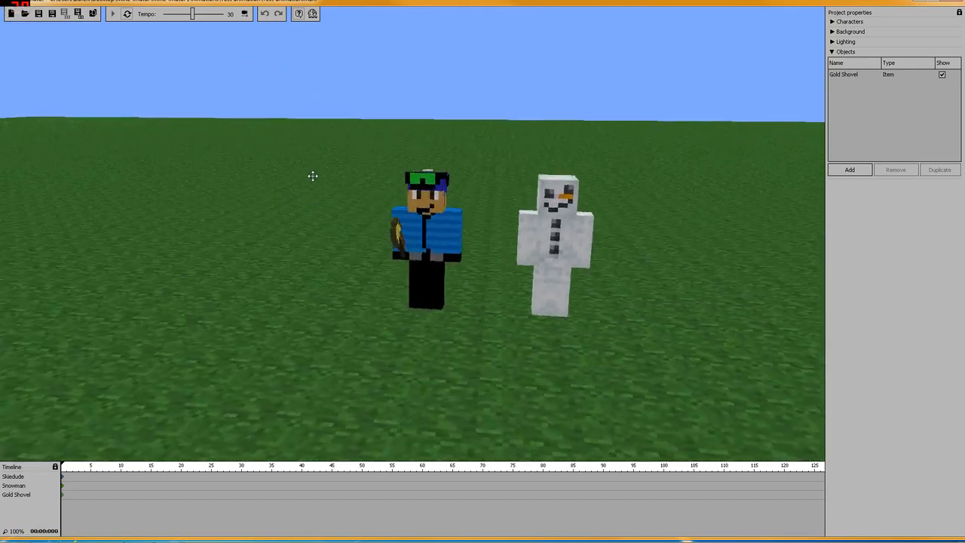
pyautogui.moveTo(486, 151); pyautogui.dragTo(425, 153)
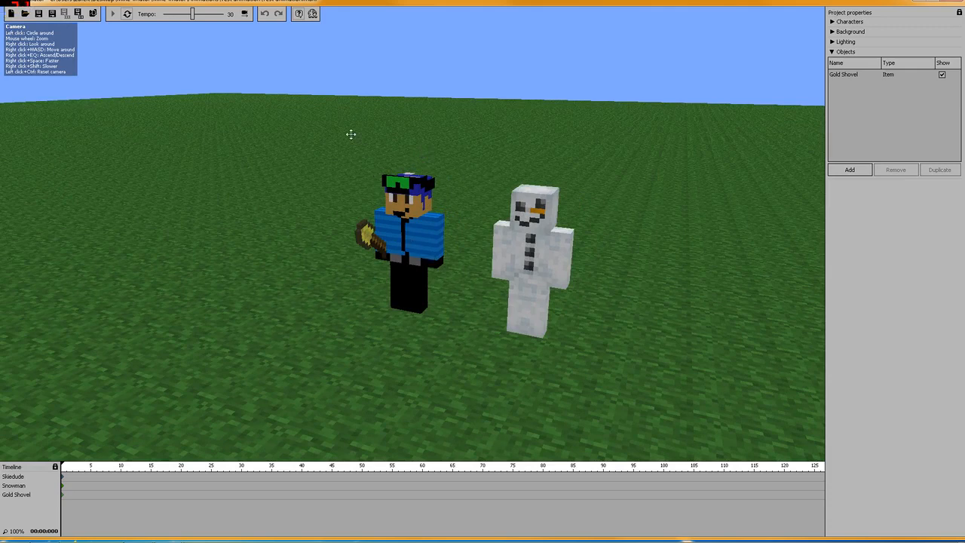
pyautogui.moveTo(350, 134); pyautogui.dragTo(431, 107)
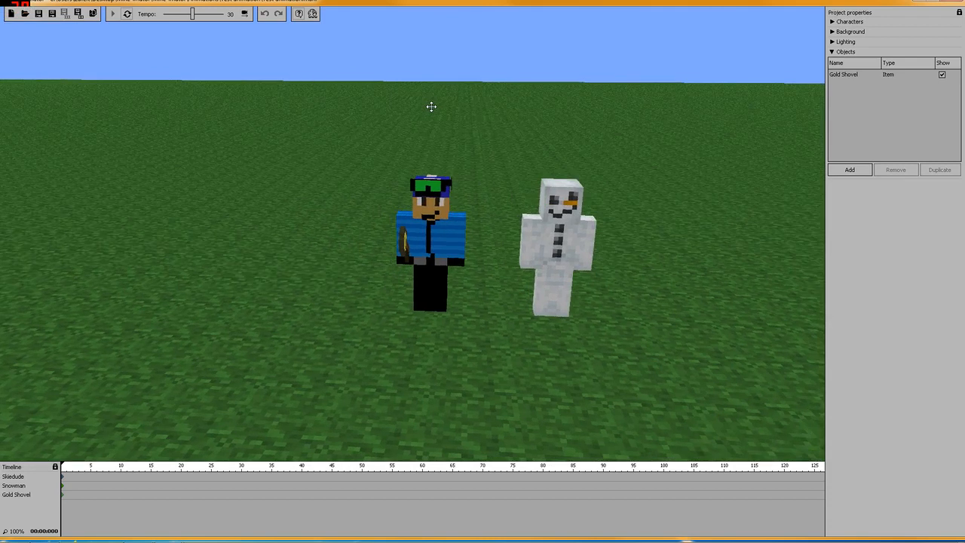
pyautogui.click(832, 52)
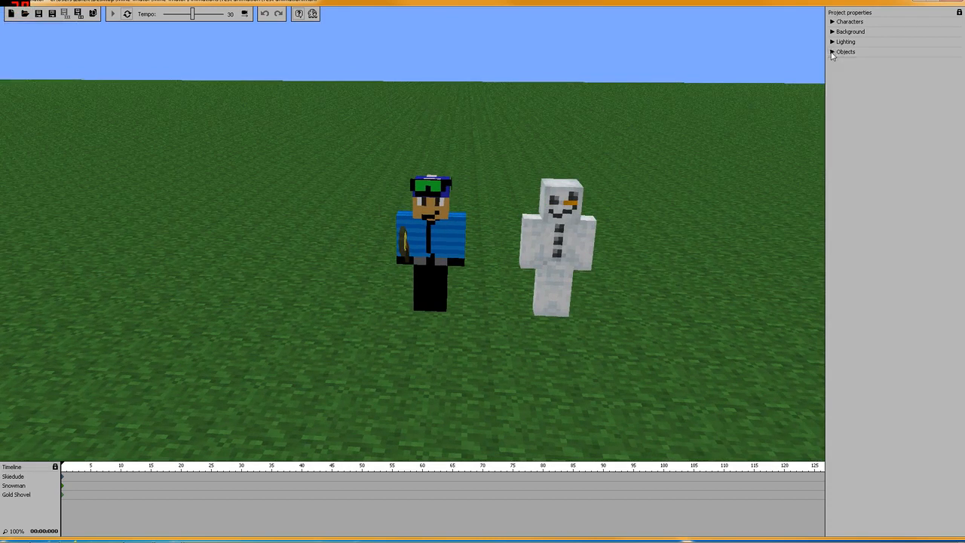
pyautogui.click(832, 33)
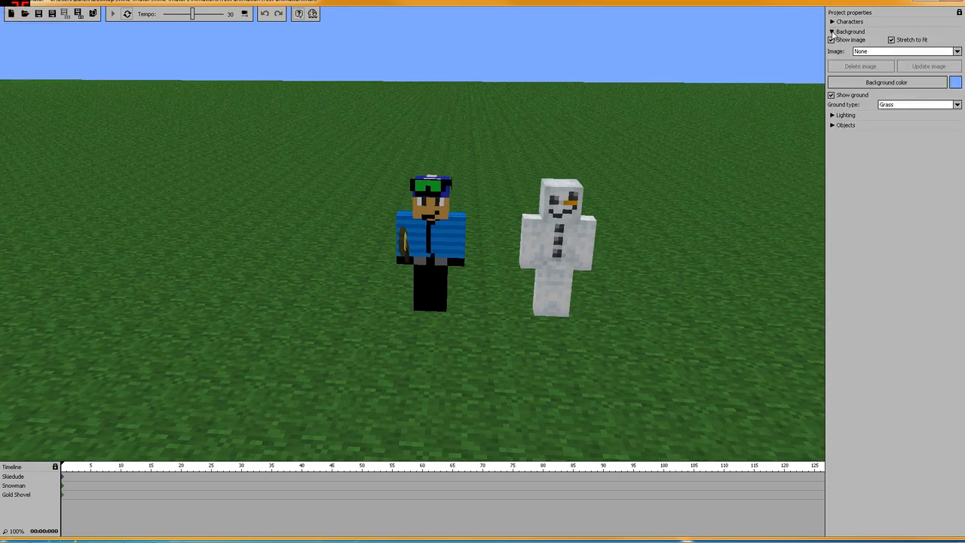
pyautogui.click(832, 32)
pyautogui.click(832, 52)
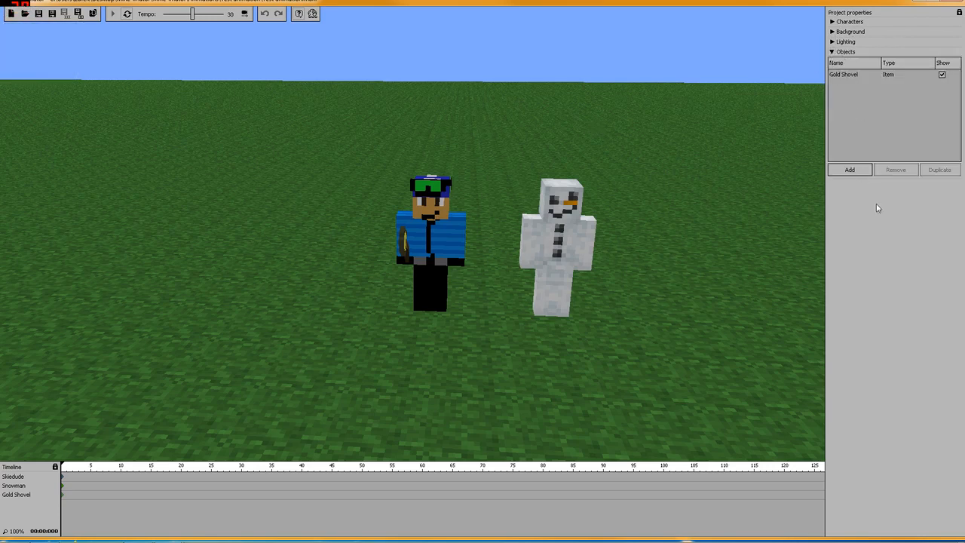
# Step: Add a new object to the project, name it "Scenery" and set its type to Scenery
pyautogui.click(848, 168)
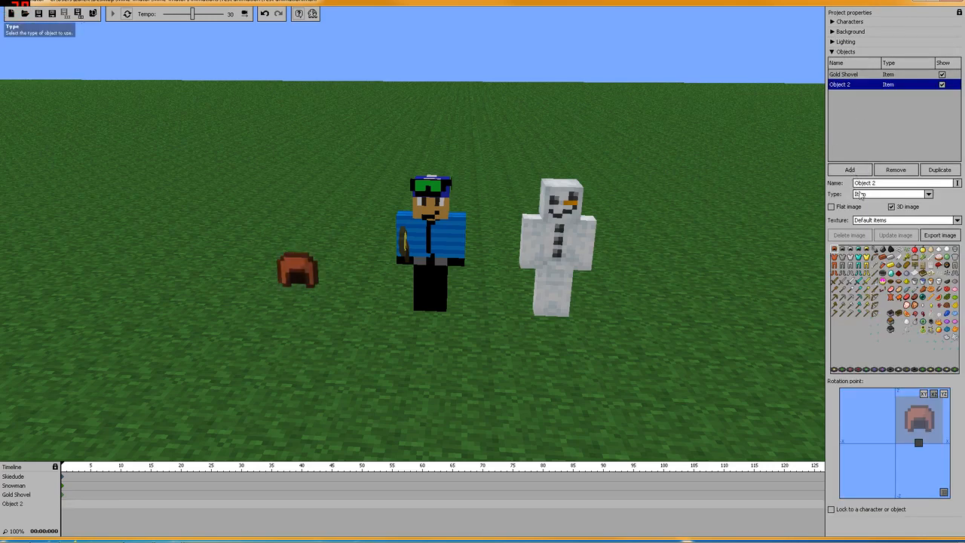
pyautogui.click(861, 185)
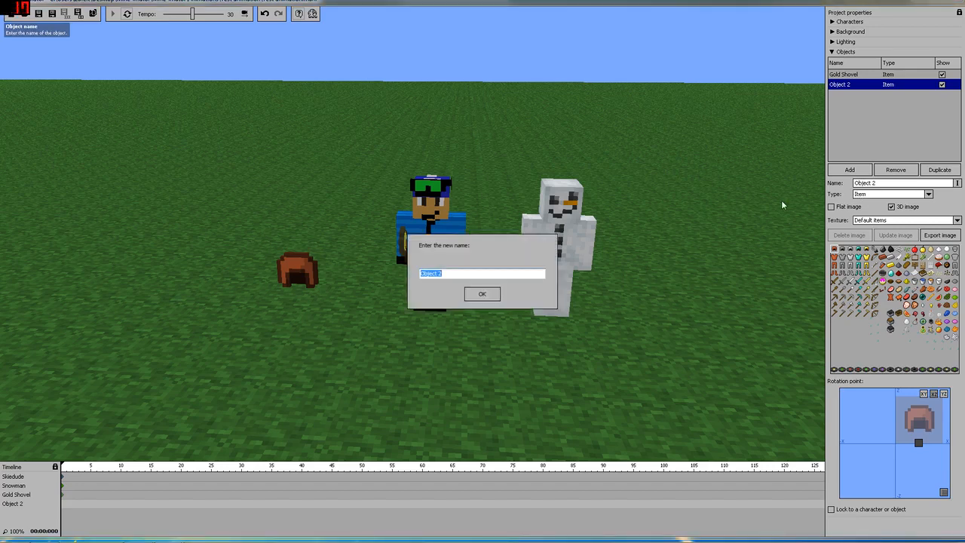
pyautogui.write('Scenery')
pyautogui.click(482, 294)
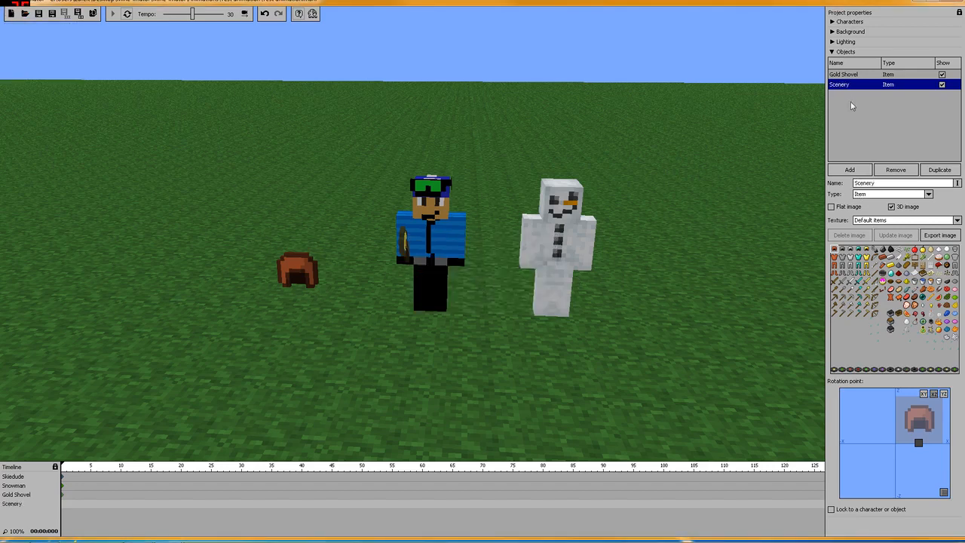
pyautogui.click(892, 194)
pyautogui.click(887, 229)
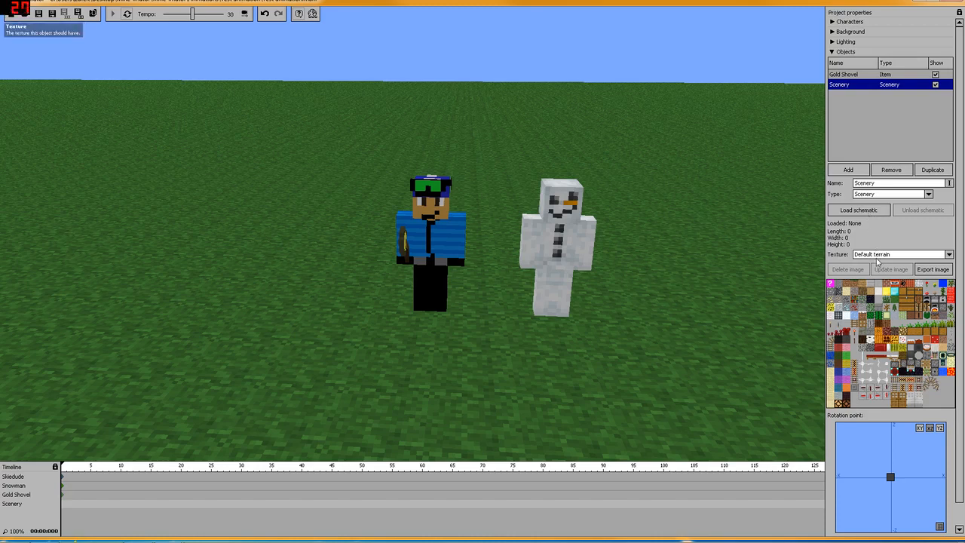
pyautogui.click(877, 257)
# Step: Load Swedish ship.schematic from the Schematics folder into the Scenery object and view the whole ship
pyautogui.click(863, 211)
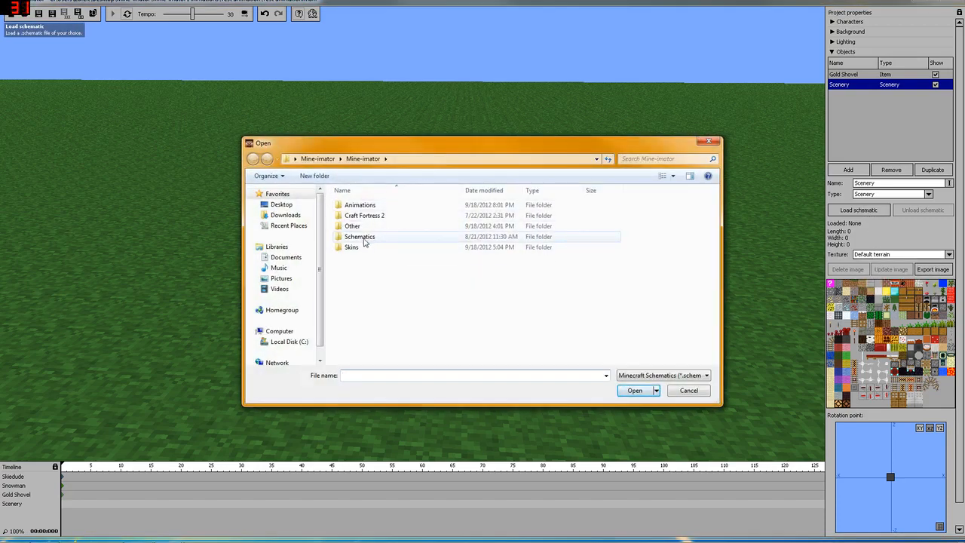
pyautogui.doubleClick(358, 238)
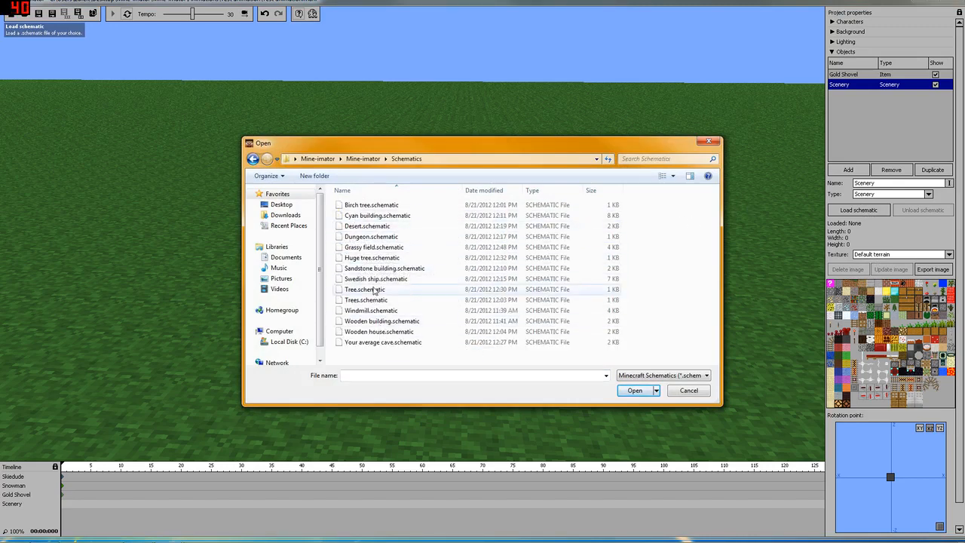
pyautogui.doubleClick(402, 278)
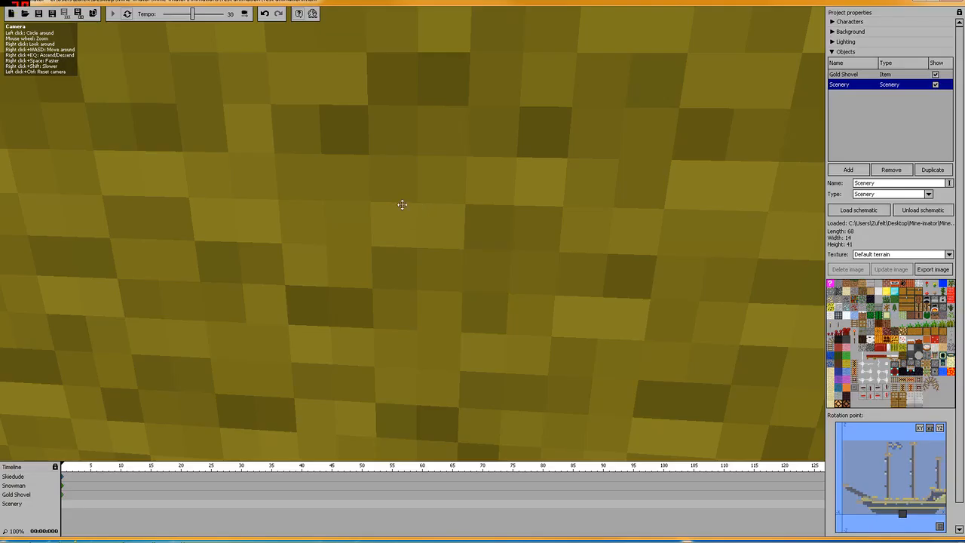
pyautogui.scroll(-10, 401, 205)
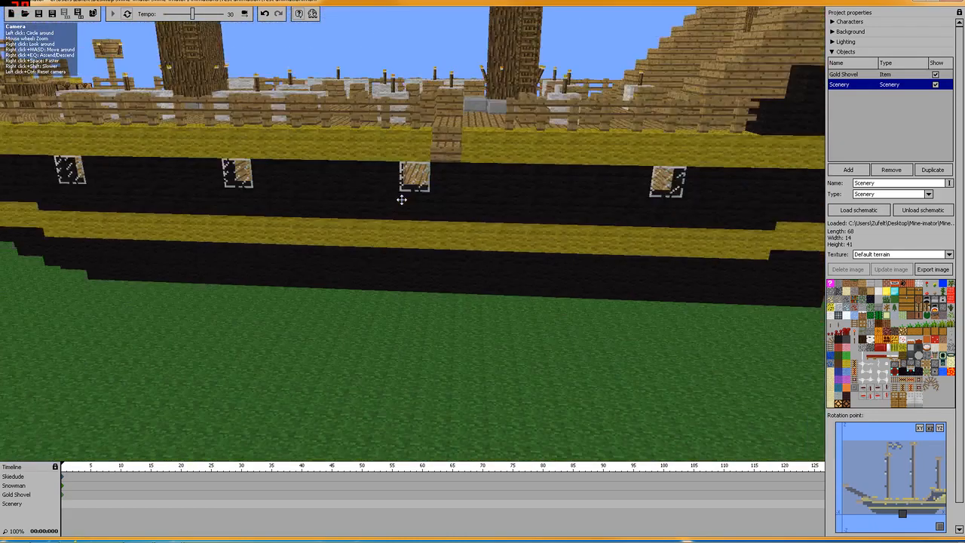
pyautogui.scroll(-5, 401, 199)
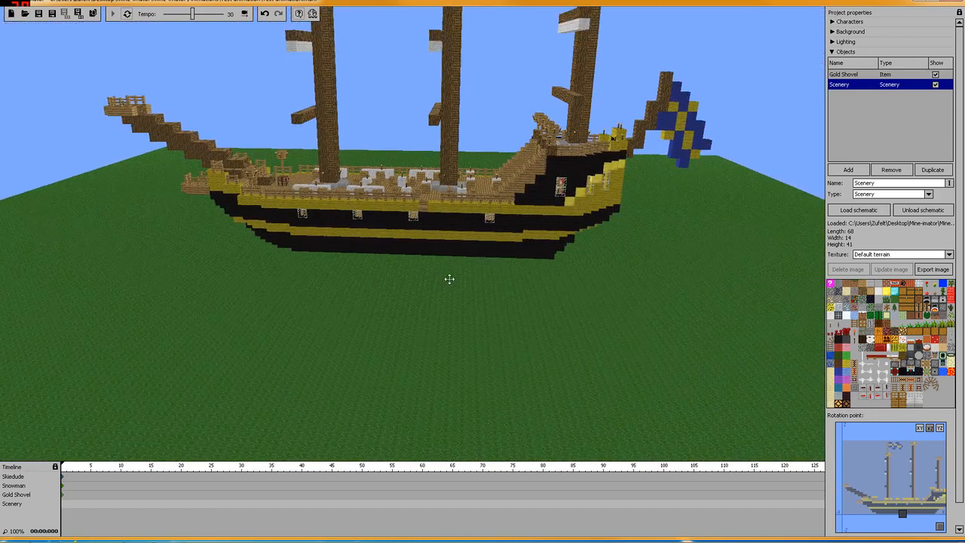
pyautogui.moveTo(448, 279); pyautogui.dragTo(324, 226)
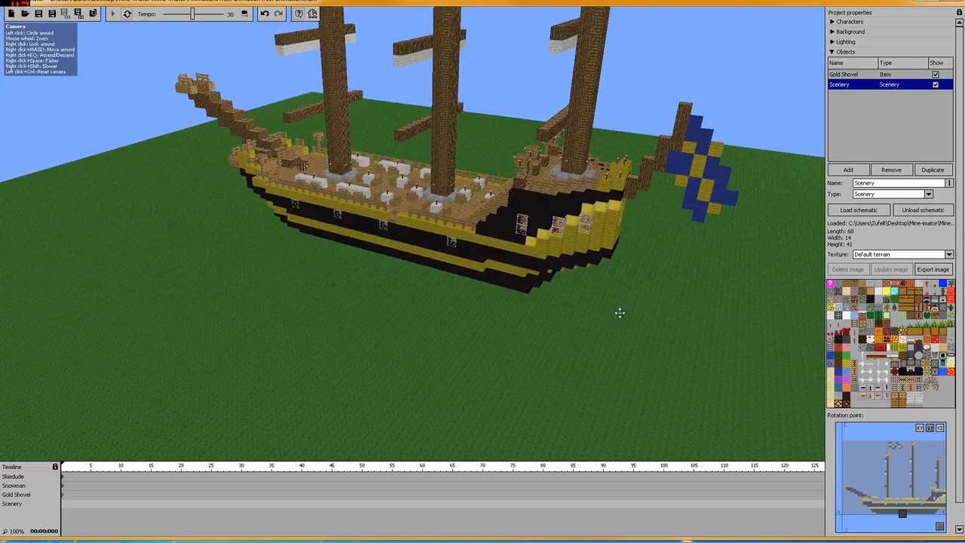
pyautogui.moveTo(618, 312)
pyautogui.mouseDown()
pyautogui.moveTo(734, 319)
pyautogui.moveTo(623, 309)
pyautogui.mouseUp()
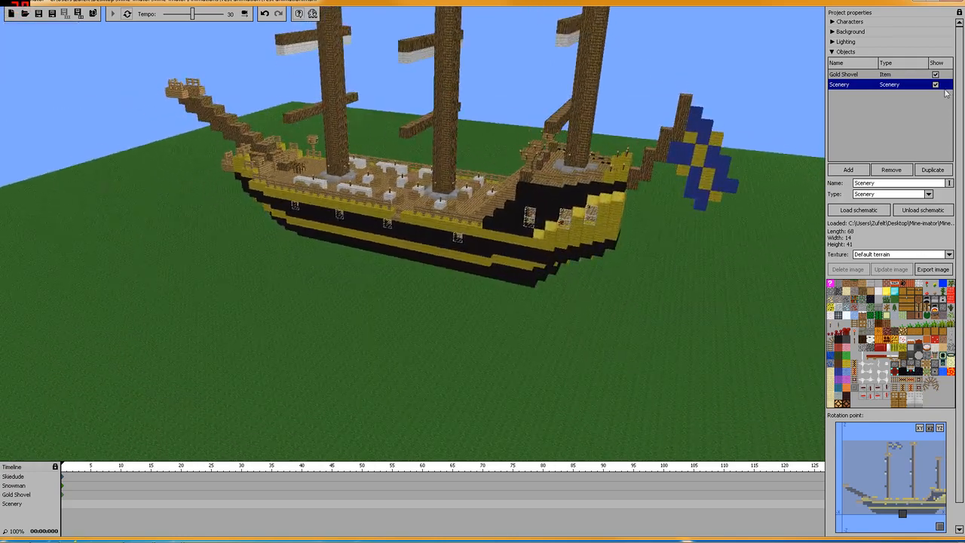
# Step: Unload the ship schematic from the Scenery object
pyautogui.click(872, 211)
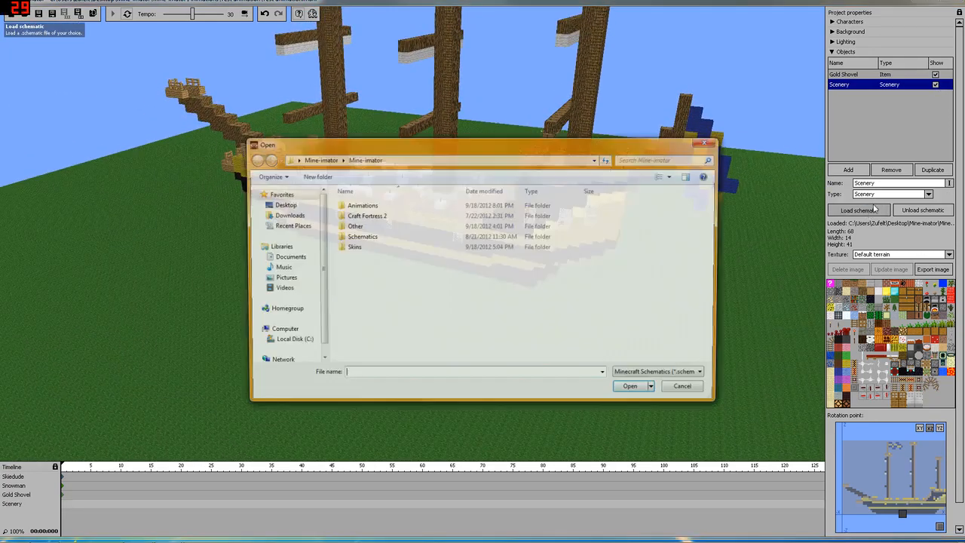
pyautogui.click(707, 142)
pyautogui.click(921, 210)
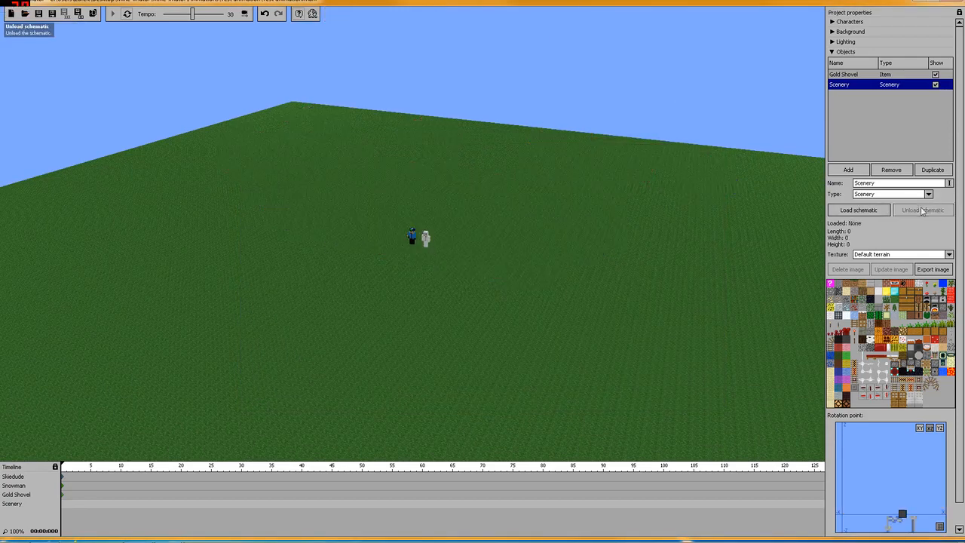
# Step: Load Huge tree.schematic from the Schematics folder into the Scenery object and view the tree beside the characters
pyautogui.click(873, 211)
pyautogui.doubleClick(377, 237)
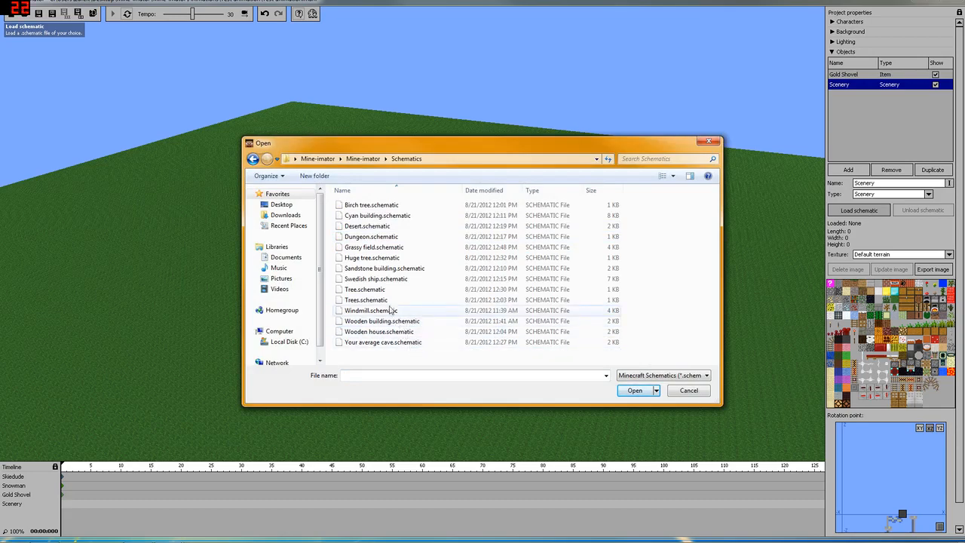
pyautogui.click(388, 258)
pyautogui.click(624, 386)
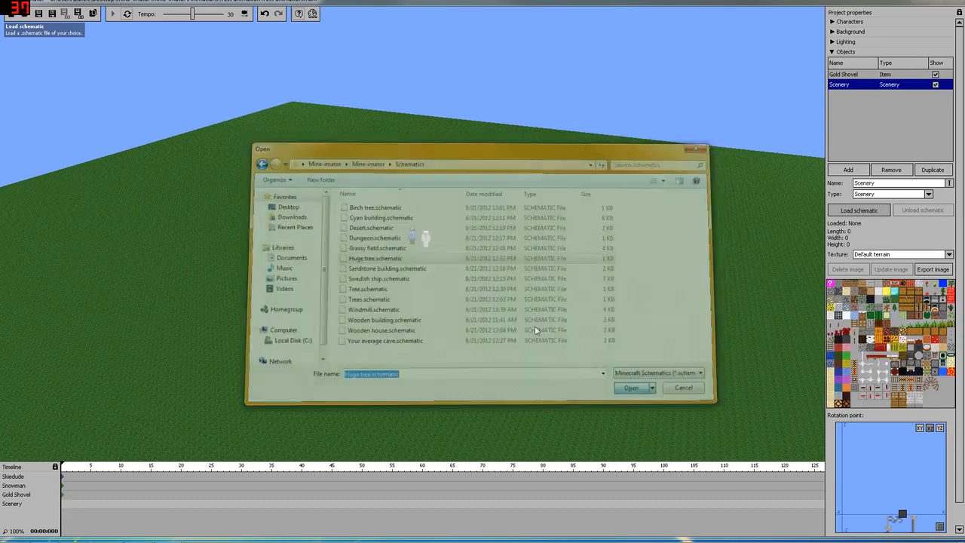
pyautogui.moveTo(531, 281); pyautogui.dragTo(485, 272)
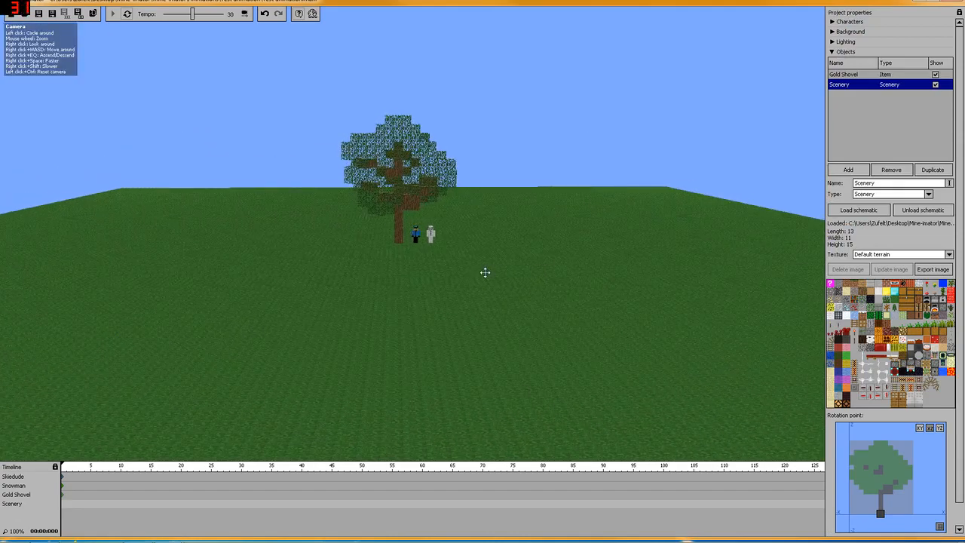
pyautogui.scroll(4, 426, 256)
pyautogui.scroll(-3, 421, 252)
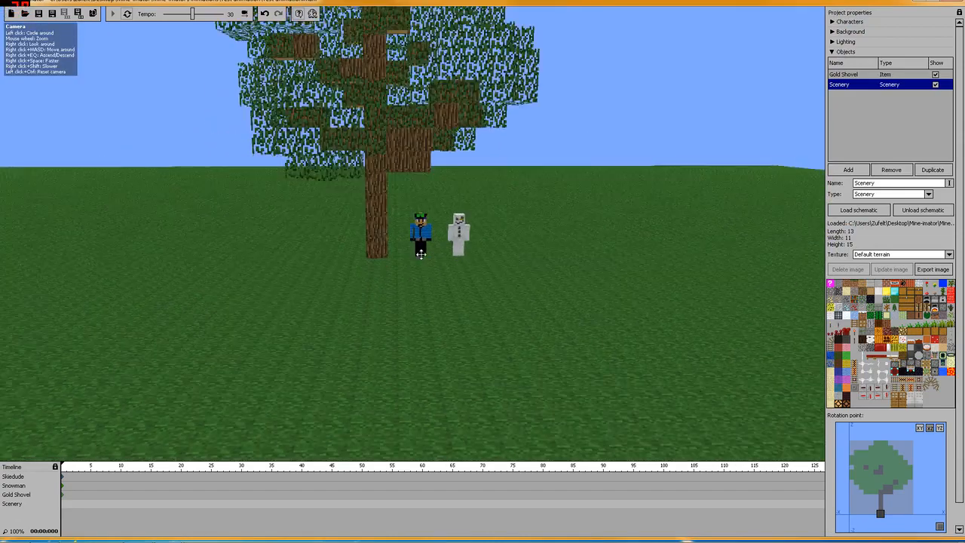
pyautogui.scroll(-2, 350, 238)
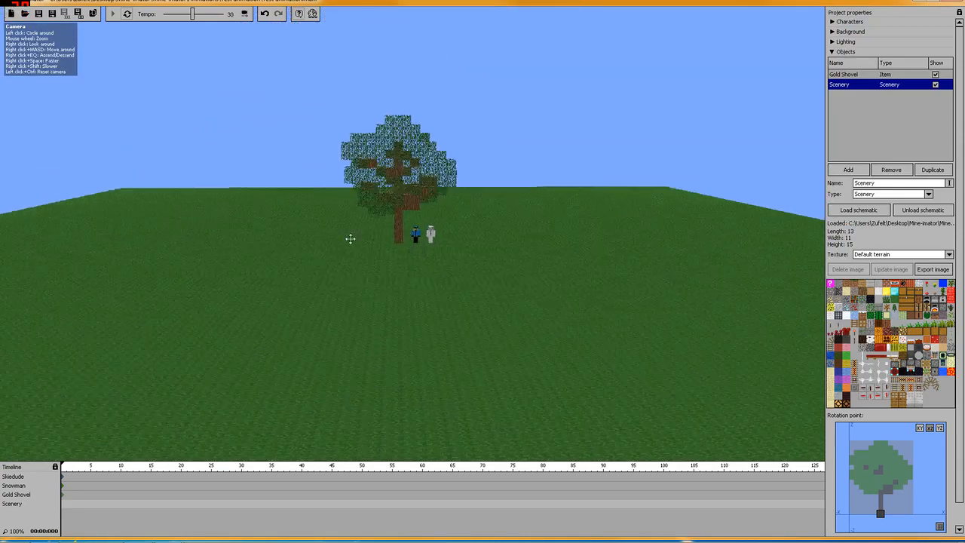
# Step: Add another object with its default name and set its type to Scenery
pyautogui.click(848, 170)
pyautogui.click(860, 183)
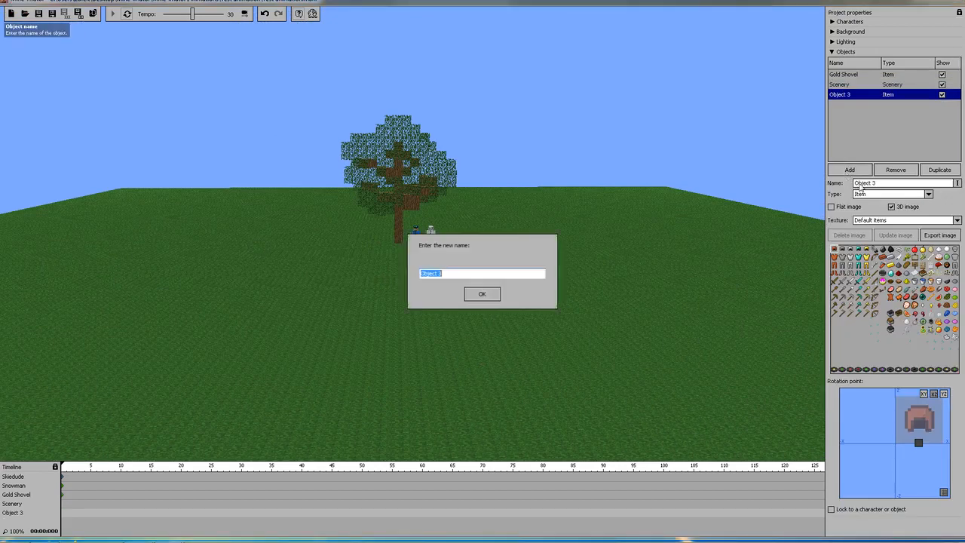
pyautogui.click(482, 293)
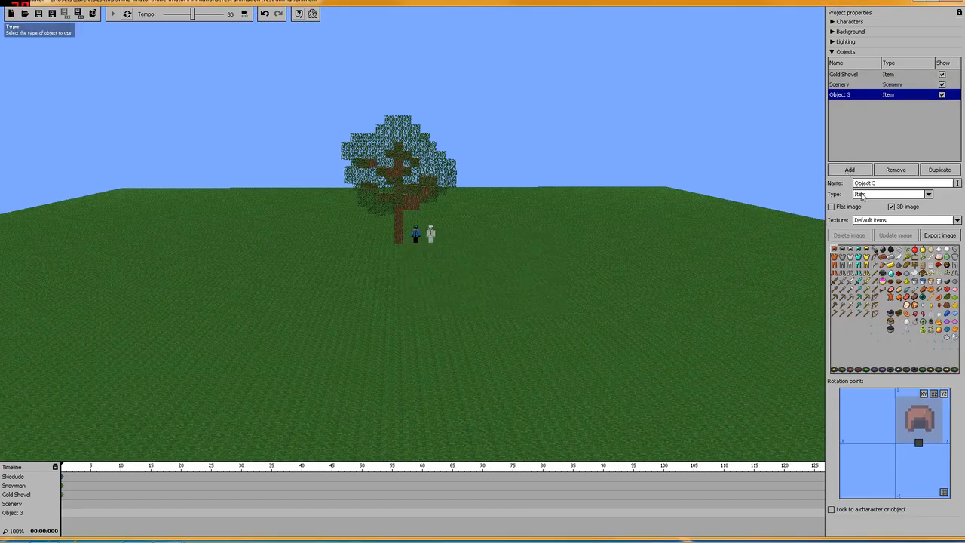
pyautogui.click(860, 193)
pyautogui.click(880, 227)
# Step: Load Huge tree.schematic from the Schematics folder into the new third object
pyautogui.click(859, 210)
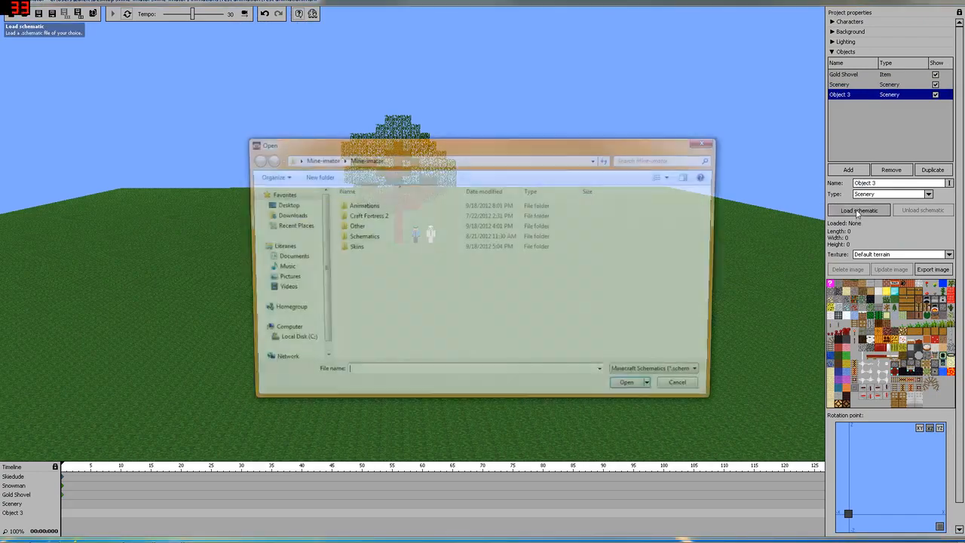
pyautogui.doubleClick(383, 238)
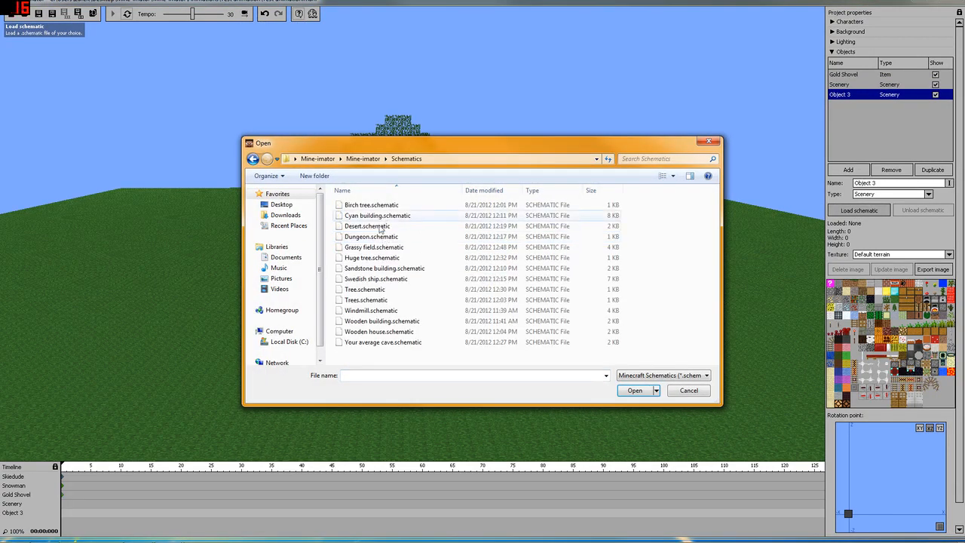
pyautogui.click(373, 258)
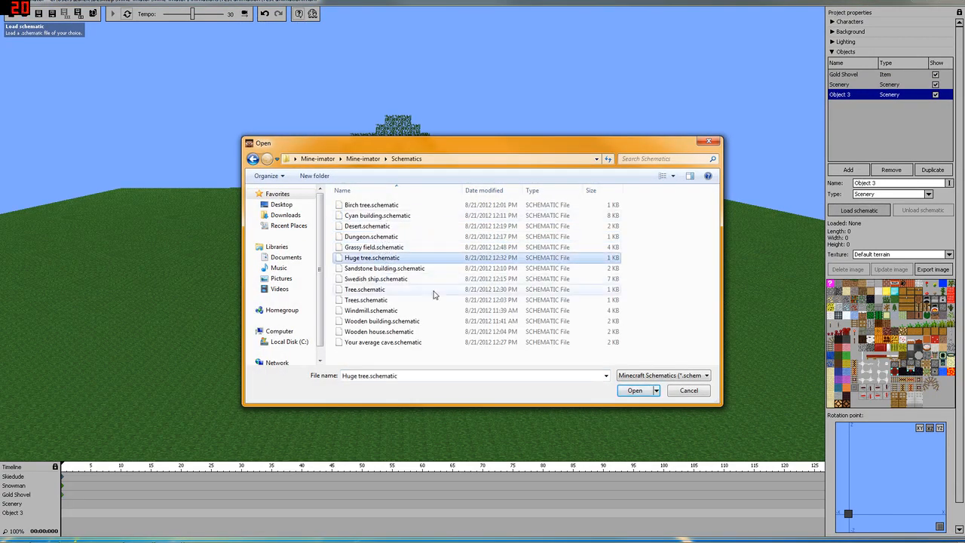
pyautogui.click(634, 390)
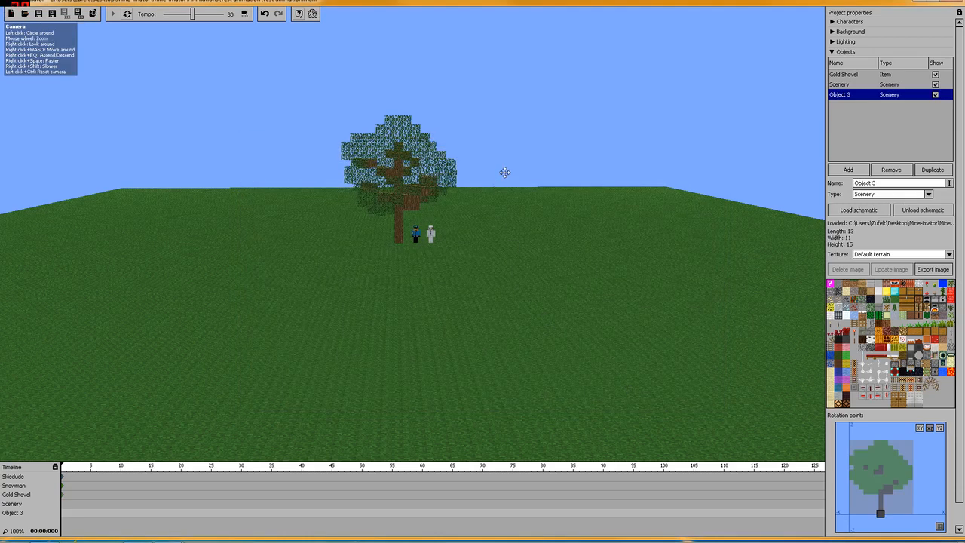
# Step: Move Object 3's rotation point in the XY view so its tree stands well apart from the first tree
pyautogui.moveTo(504, 173); pyautogui.dragTo(420, 225)
pyautogui.moveTo(555, 177); pyautogui.dragTo(556, 293)
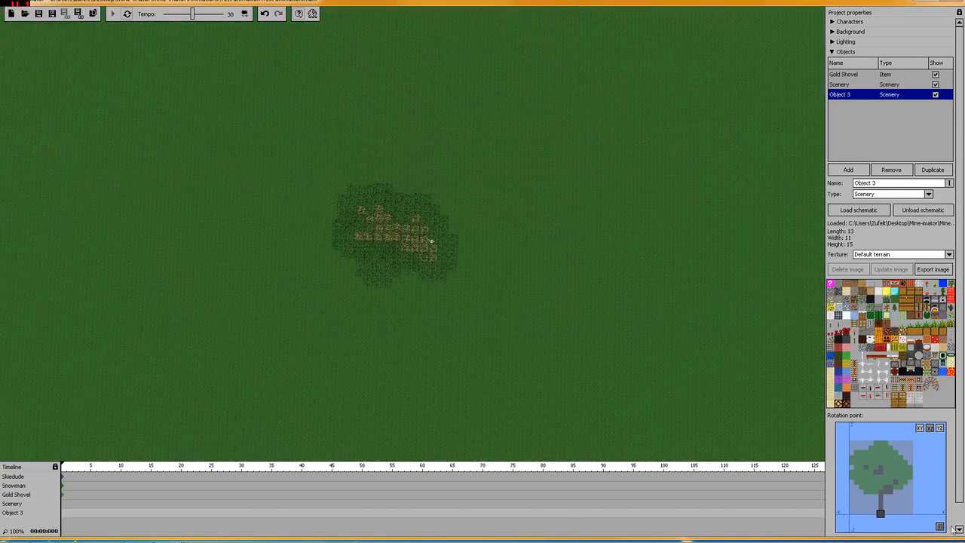
pyautogui.moveTo(880, 519)
pyautogui.mouseDown()
pyautogui.moveTo(886, 501)
pyautogui.moveTo(887, 514)
pyautogui.mouseUp()
pyautogui.click(921, 429)
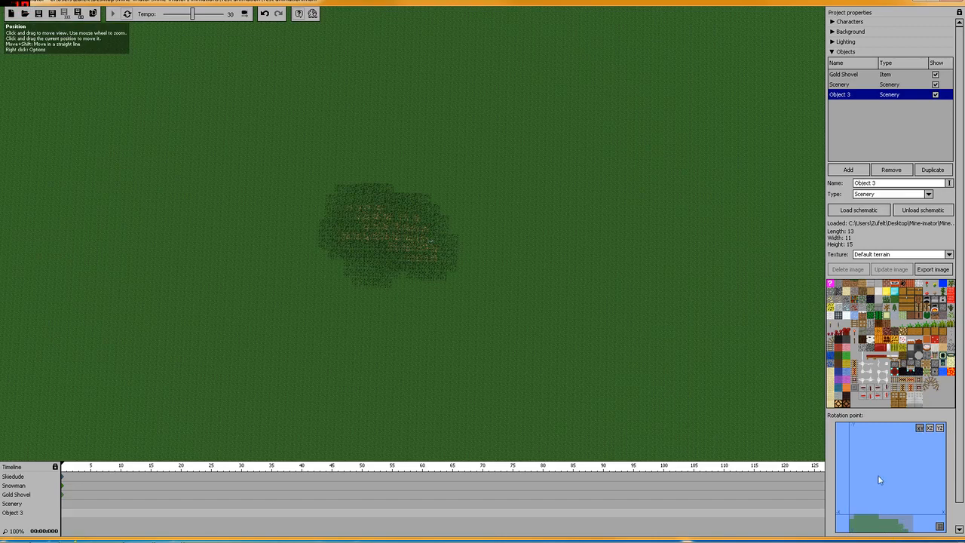
pyautogui.scroll(2, 876, 472)
pyautogui.moveTo(875, 471)
pyautogui.mouseDown()
pyautogui.moveTo(895, 432)
pyautogui.moveTo(890, 465)
pyautogui.moveTo(868, 465)
pyautogui.moveTo(883, 485)
pyautogui.moveTo(843, 479)
pyautogui.moveTo(885, 482)
pyautogui.mouseUp()
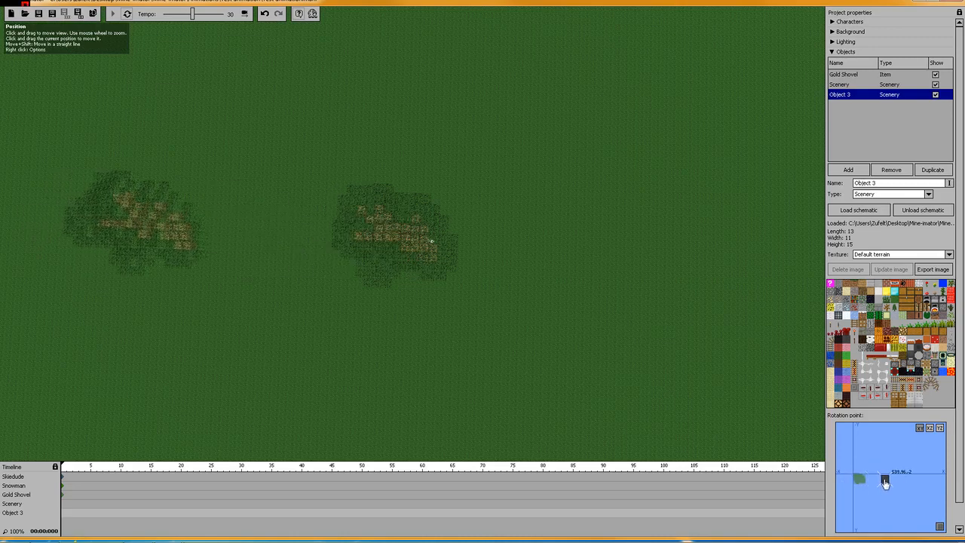
pyautogui.moveTo(646, 353)
pyautogui.mouseDown()
pyautogui.moveTo(651, 308)
pyautogui.moveTo(685, 219)
pyautogui.mouseUp()
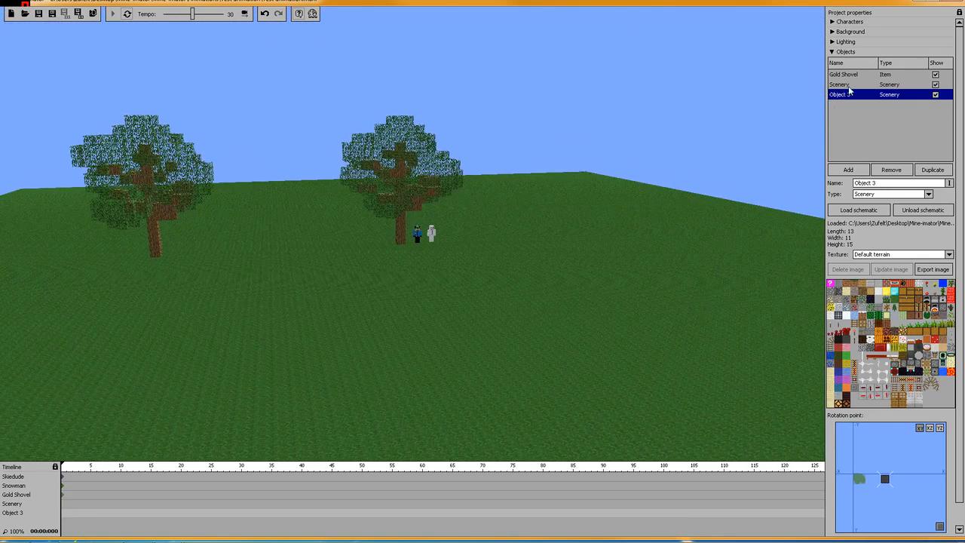
# Step: Unload the tree schematics from both Object 3 and the Scenery object
pyautogui.click(916, 210)
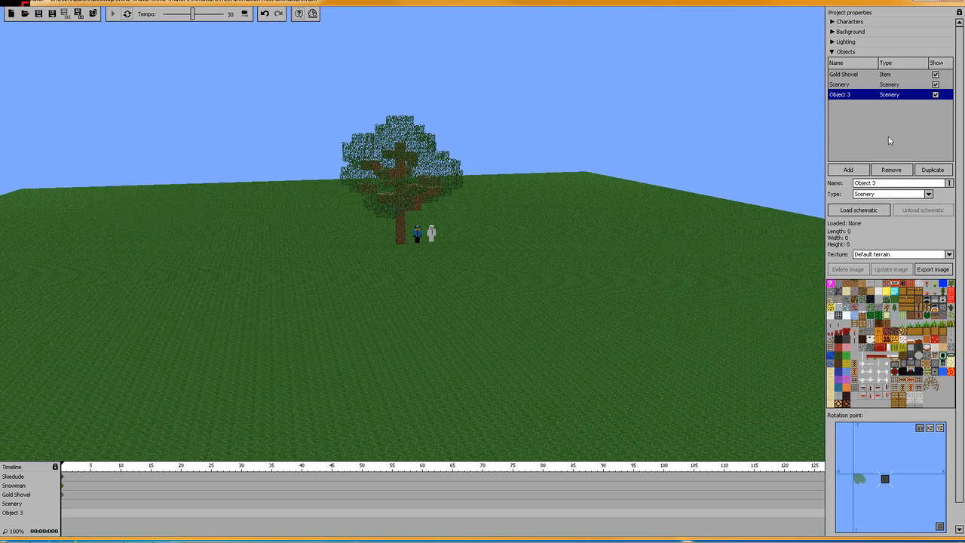
pyautogui.click(885, 86)
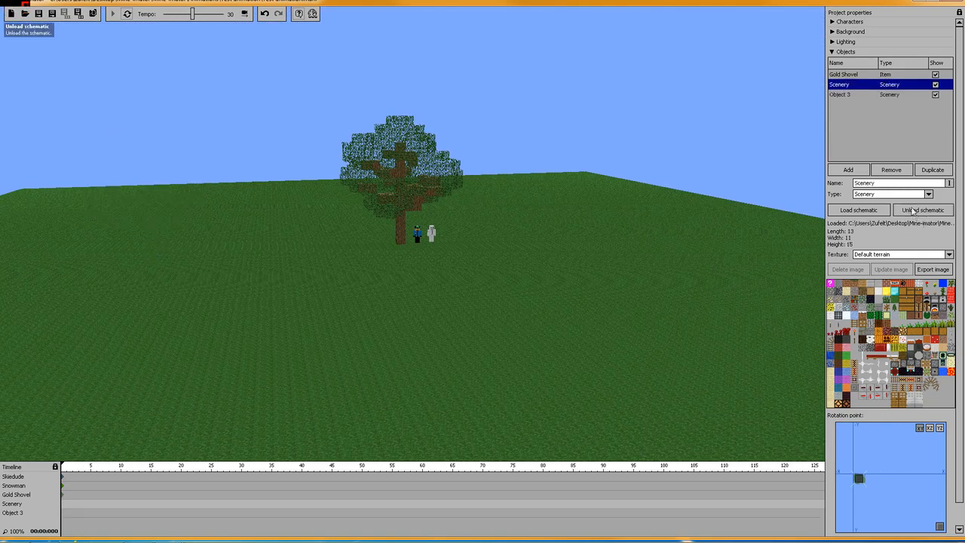
pyautogui.click(912, 210)
# Step: Remove Object 3 and the Scenery object from the animation, leaving only the Gold Shovel object
pyautogui.click(870, 95)
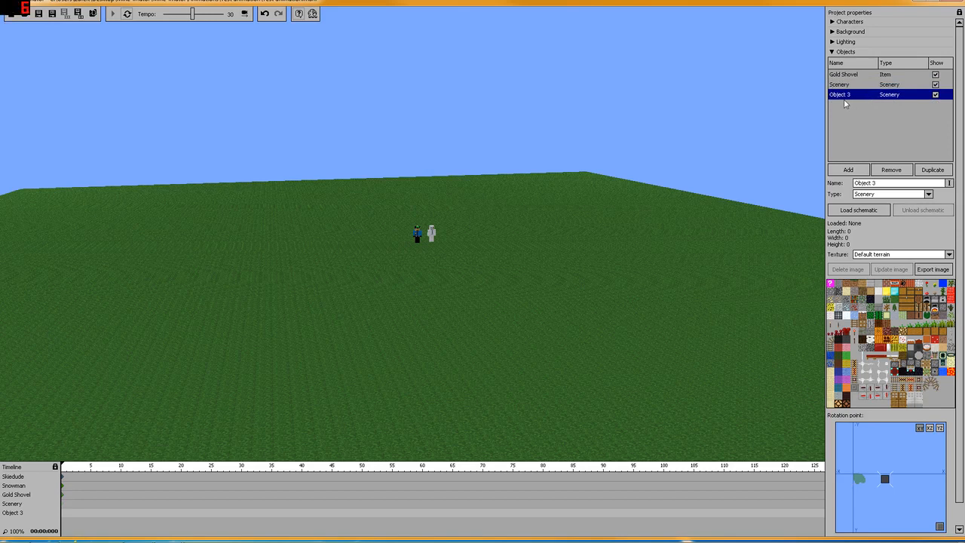
pyautogui.click(891, 171)
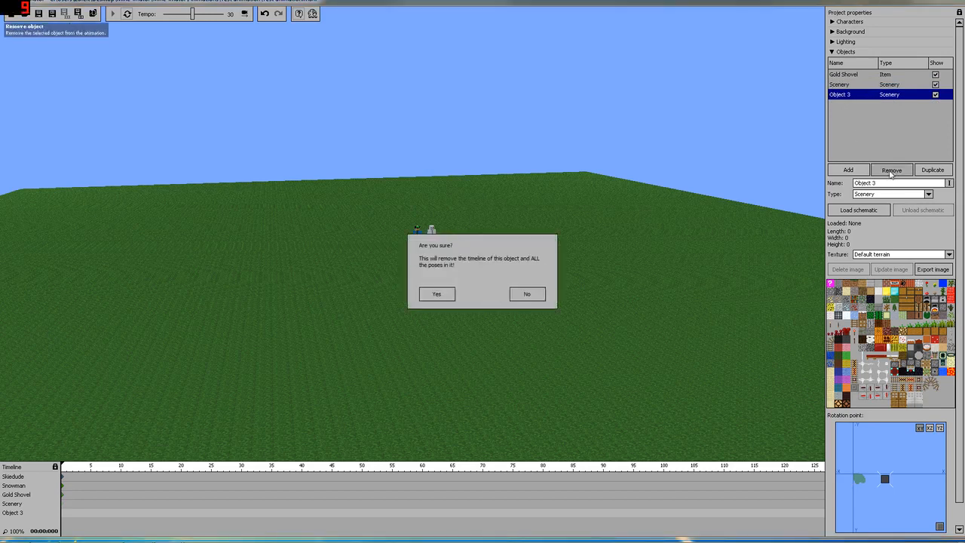
pyautogui.click(441, 296)
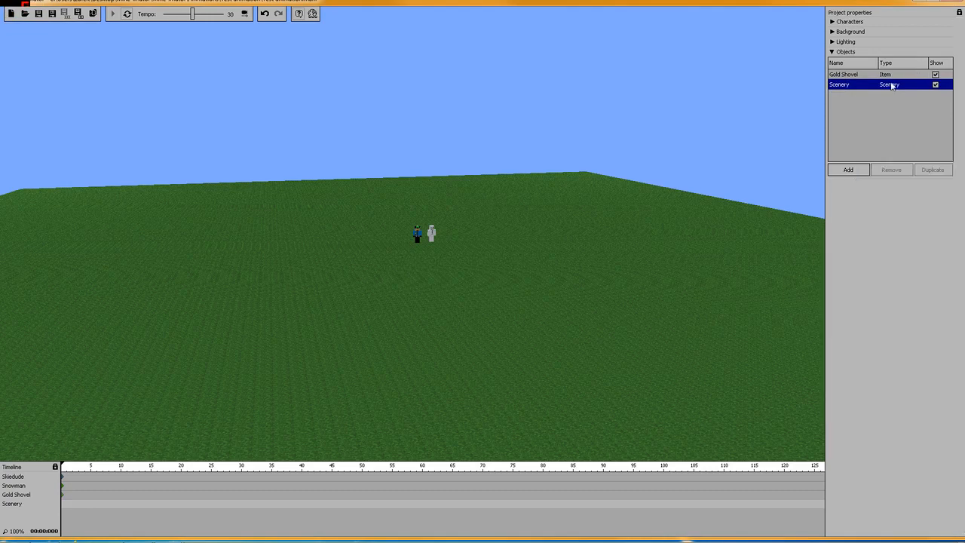
pyautogui.click(849, 82)
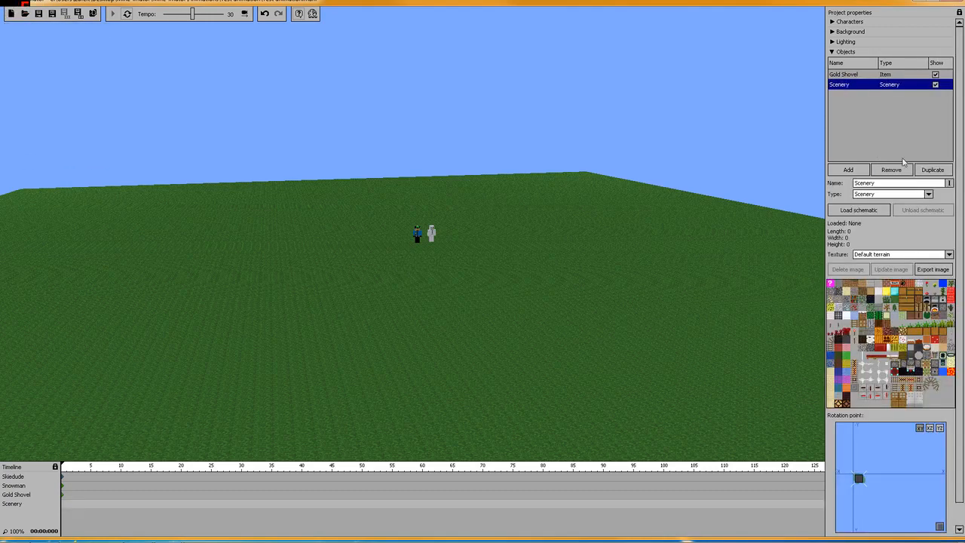
pyautogui.click(891, 170)
pyautogui.click(434, 295)
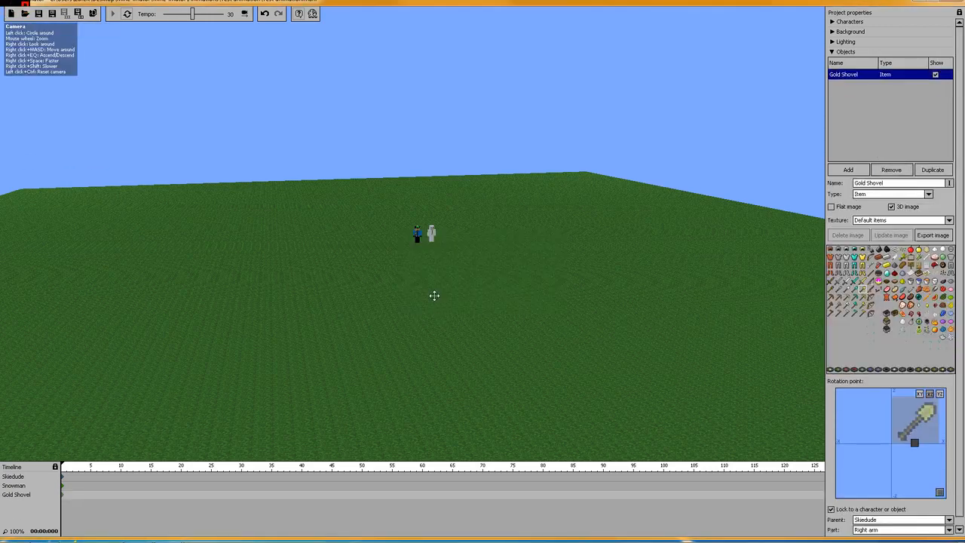
# Step: Add a new object, name it Ship and set its type to Scenery
pyautogui.moveTo(490, 222); pyautogui.dragTo(458, 236)
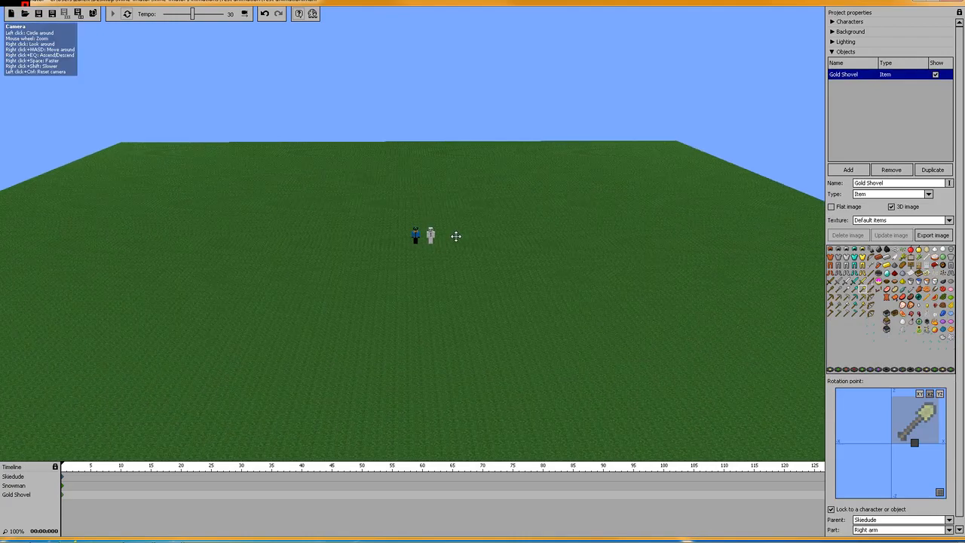
pyautogui.scroll(3, 456, 236)
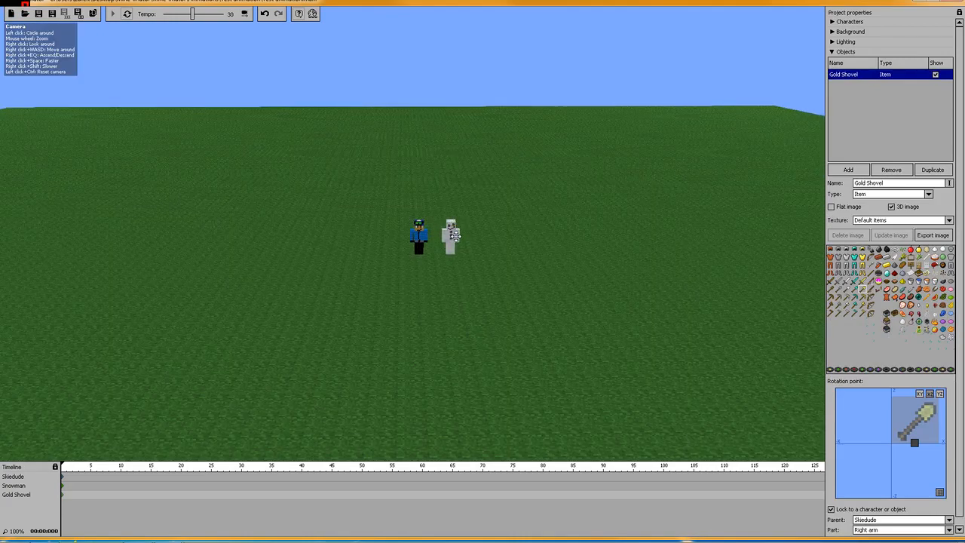
pyautogui.scroll(2, 455, 236)
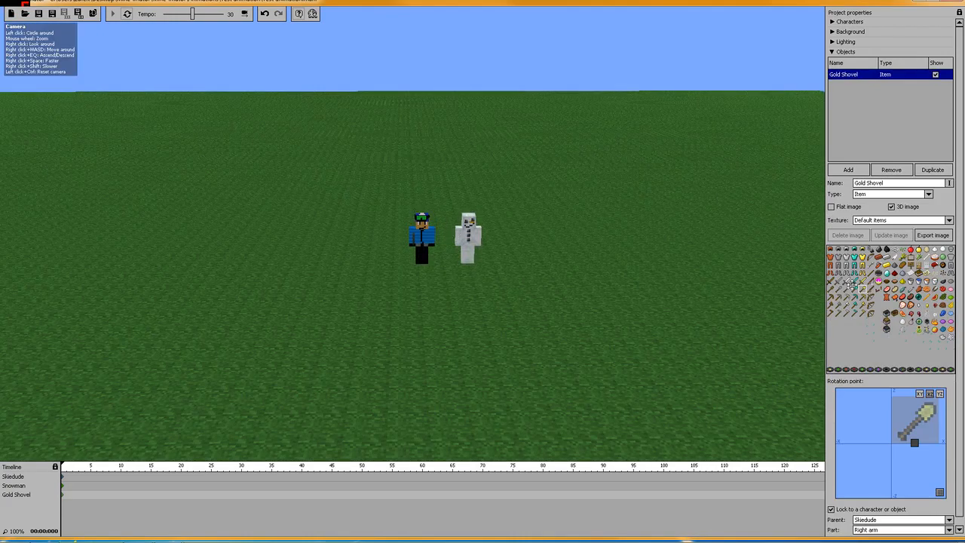
pyautogui.click(847, 170)
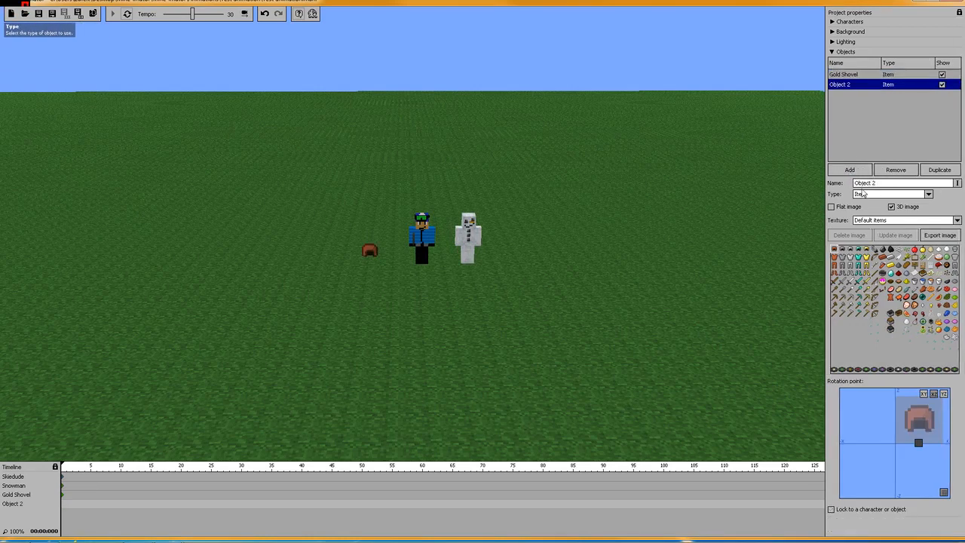
pyautogui.click(862, 187)
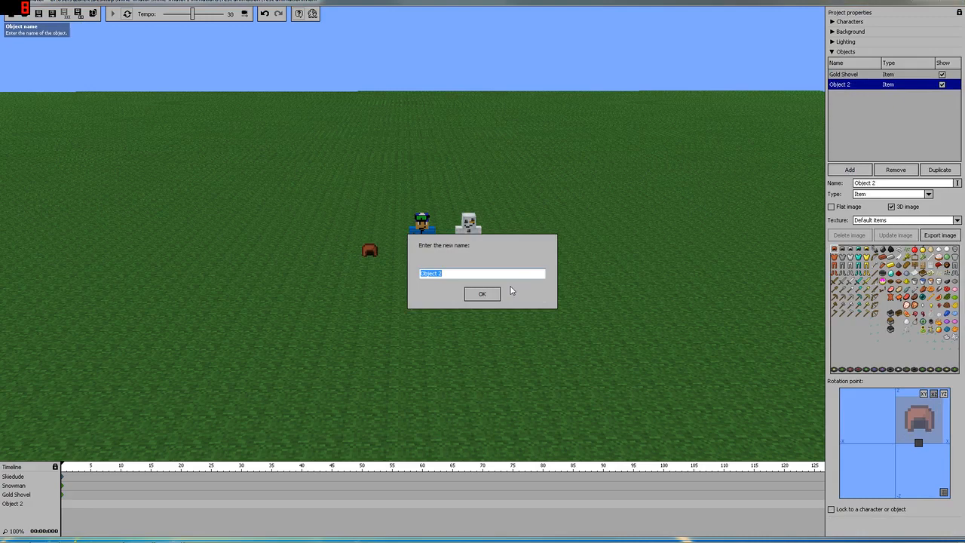
pyautogui.write('Ship')
pyautogui.click(479, 294)
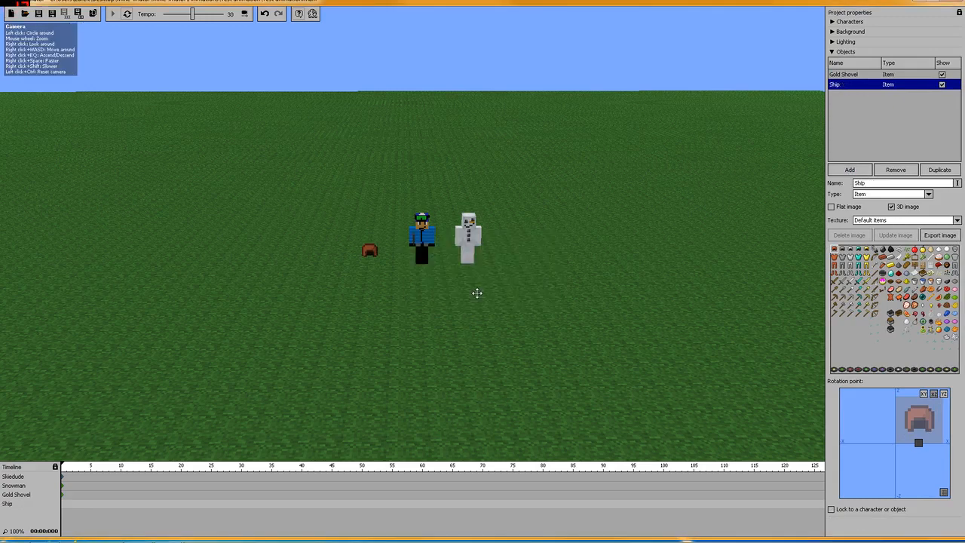
pyautogui.click(864, 196)
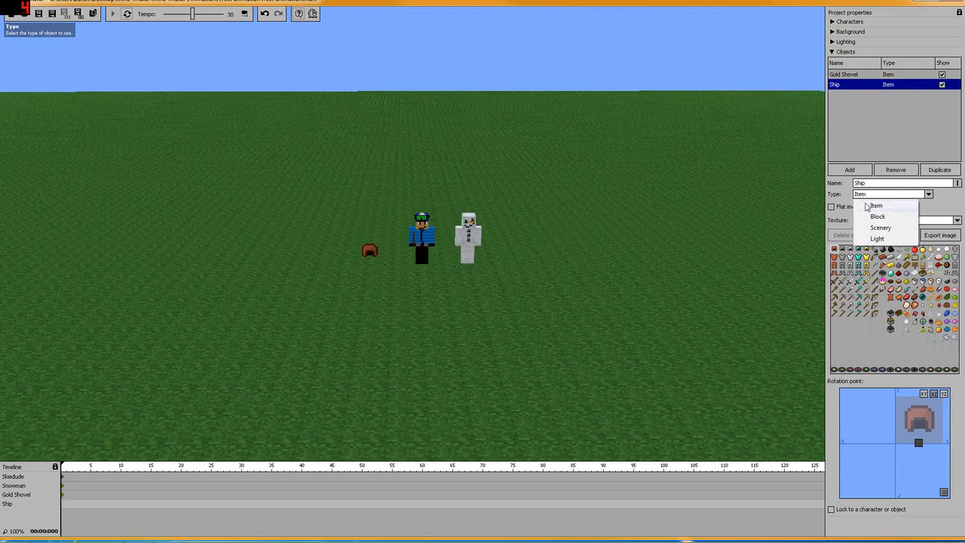
pyautogui.click(877, 227)
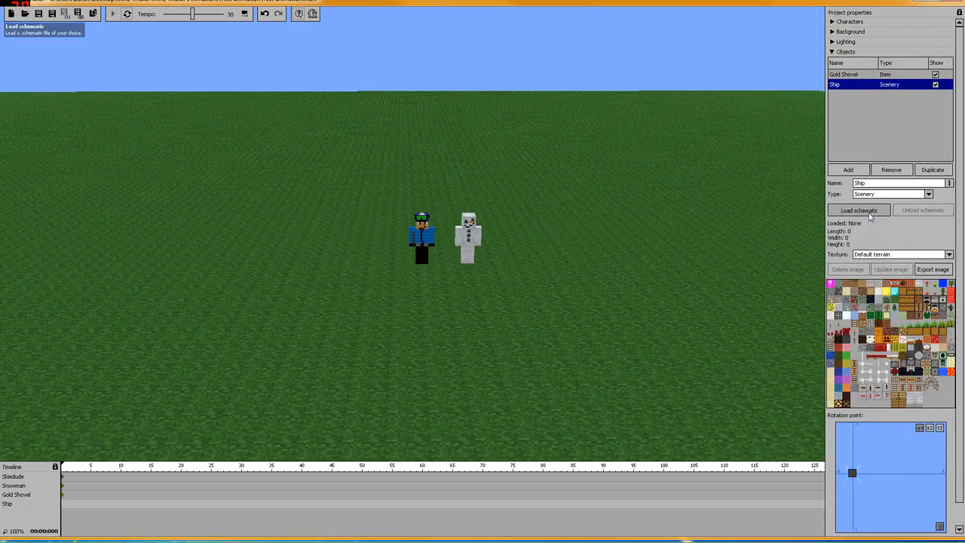
# Step: Load Swedish ship.schematic from the Schematics folder into the Ship object
pyautogui.click(858, 210)
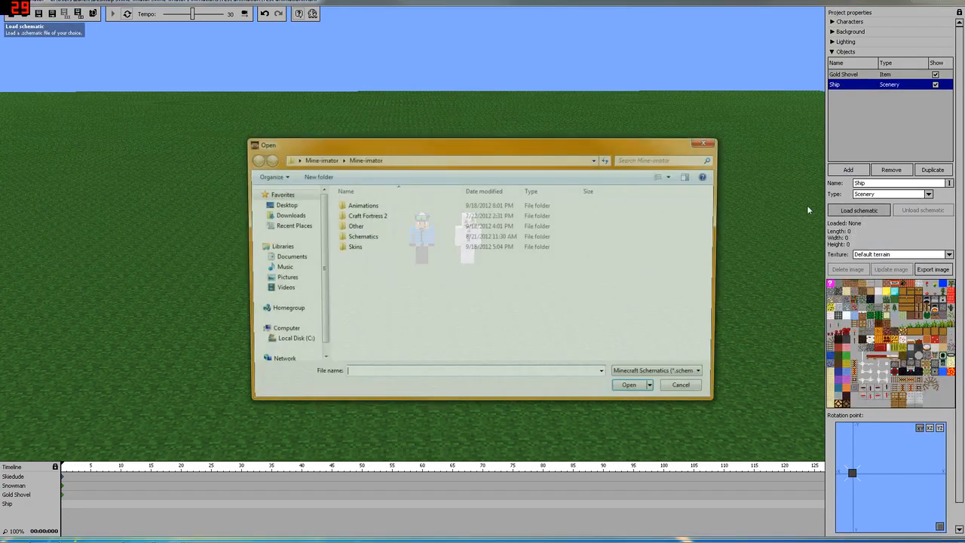
pyautogui.click(362, 238)
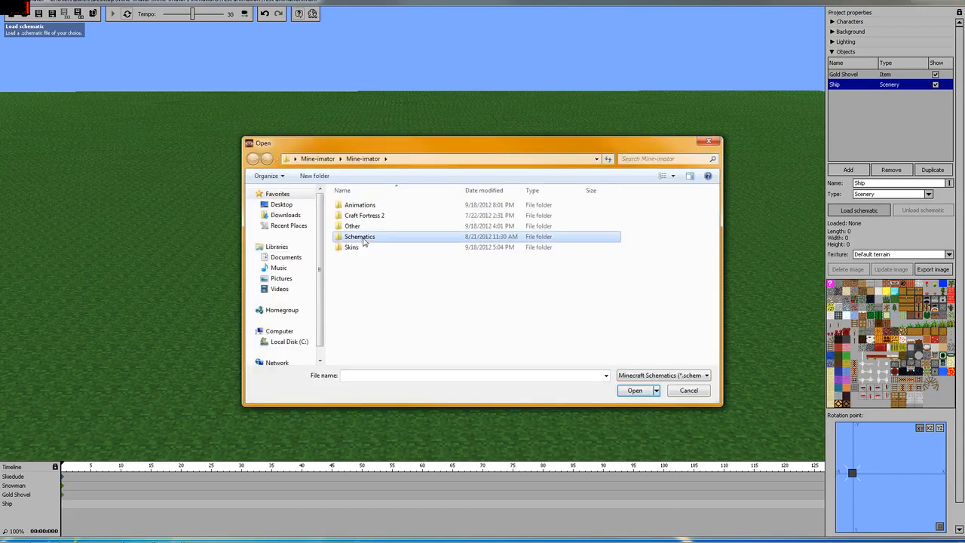
pyautogui.doubleClick(363, 238)
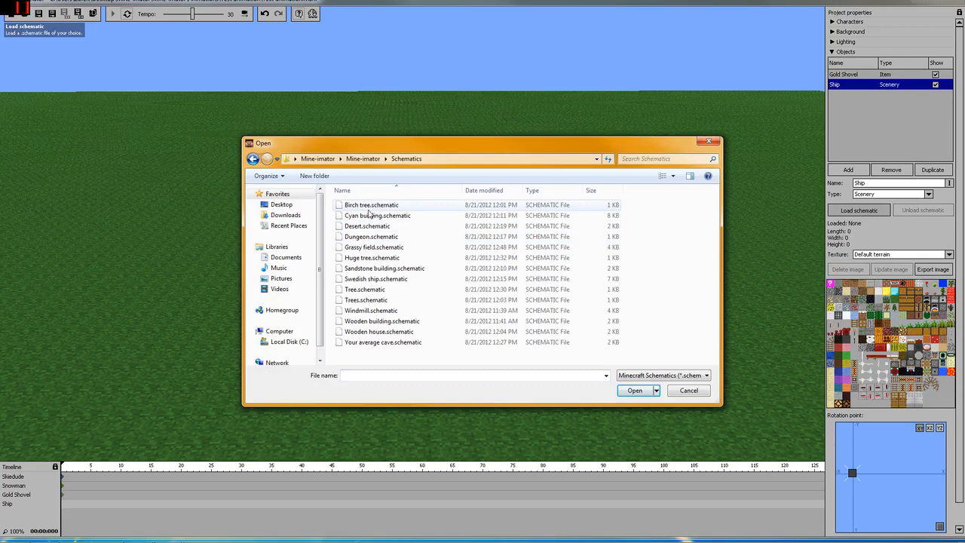
pyautogui.click(389, 279)
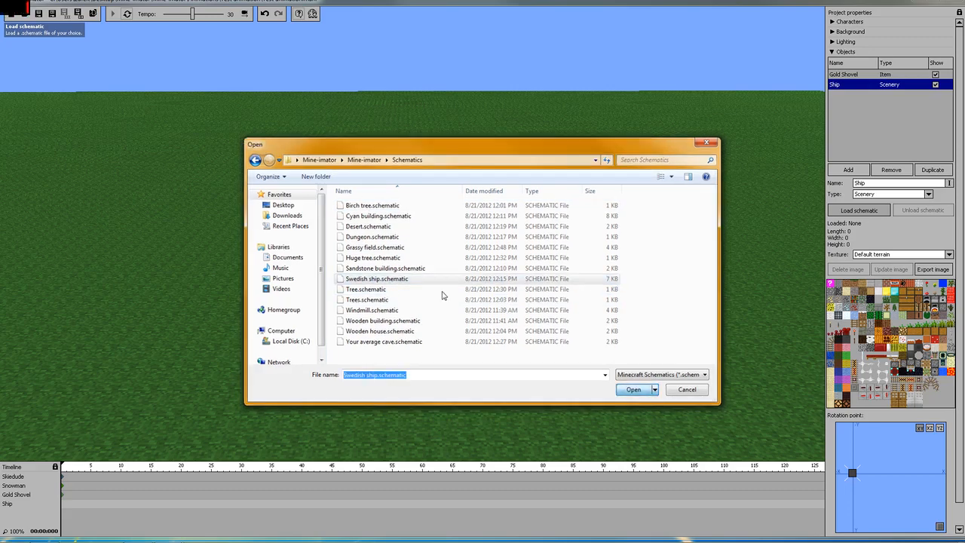
pyautogui.press('Return')
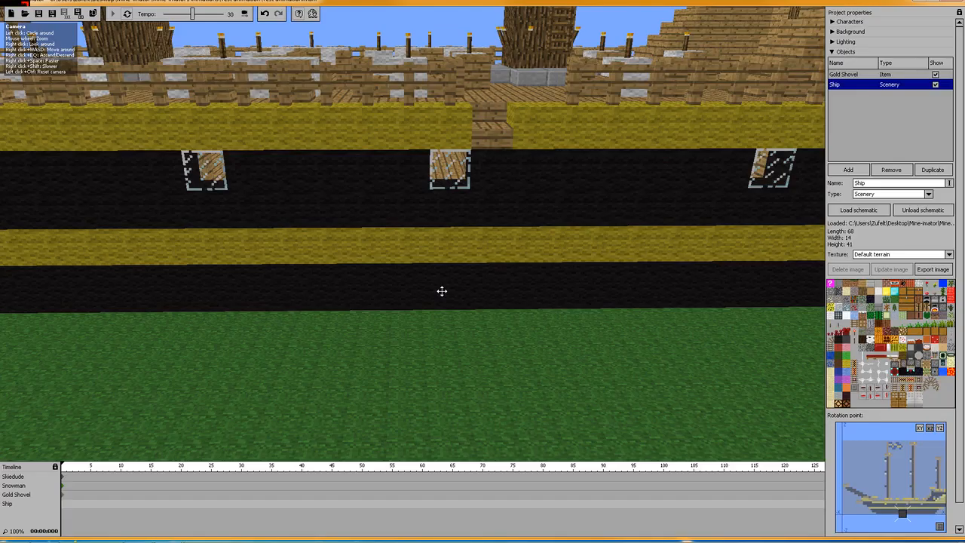
pyautogui.scroll(3, 442, 291)
pyautogui.scroll(-2, 442, 291)
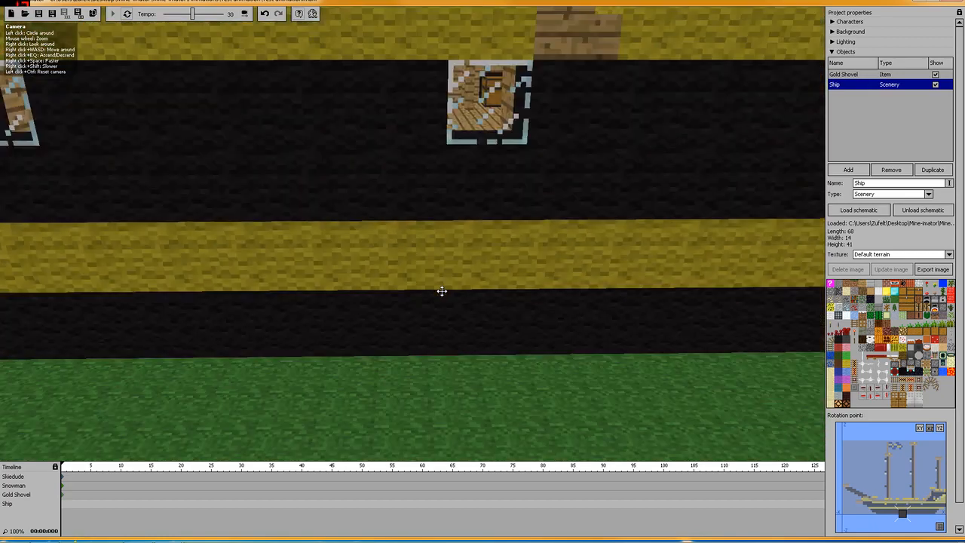
pyautogui.scroll(-5, 441, 291)
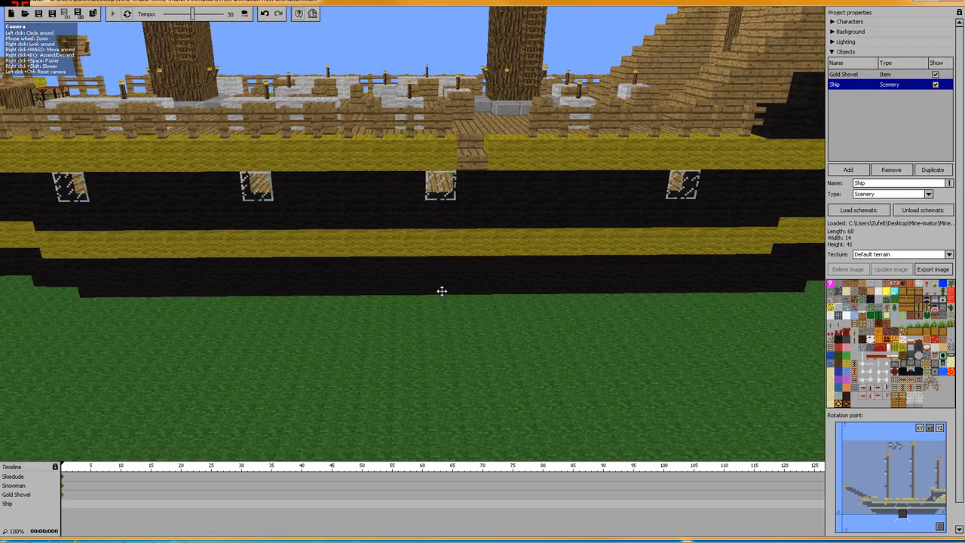
pyautogui.scroll(-5, 442, 291)
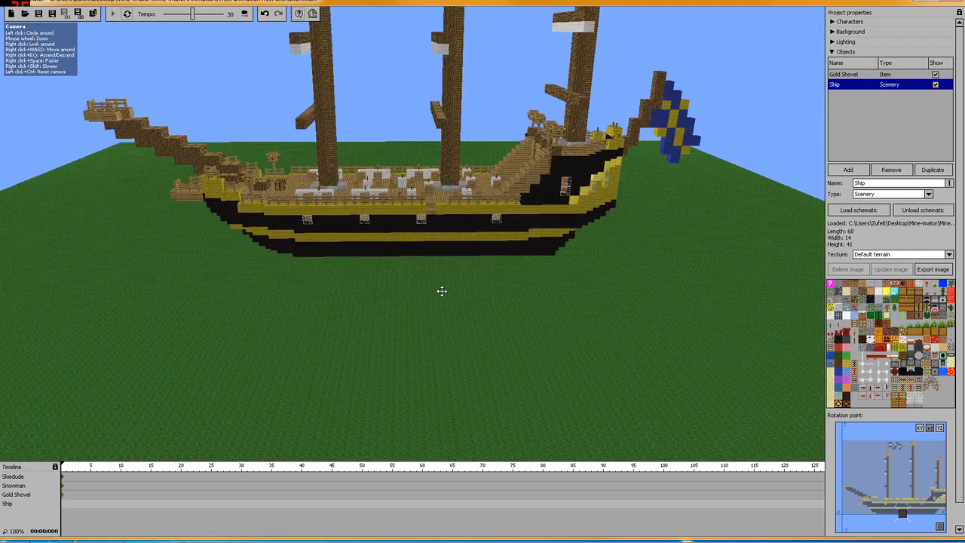
pyautogui.moveTo(443, 291); pyautogui.dragTo(499, 297)
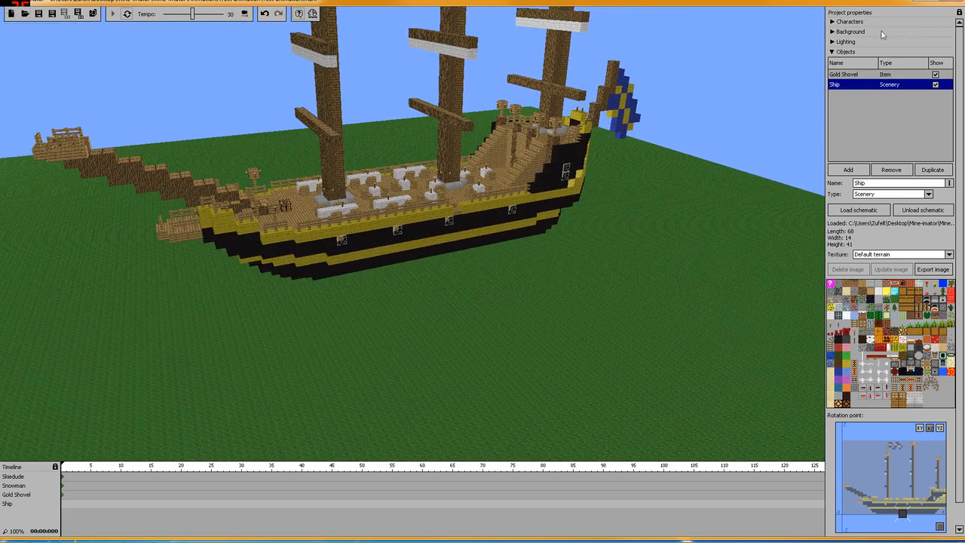
# Step: Change the background's ground type to Water
pyautogui.click(832, 33)
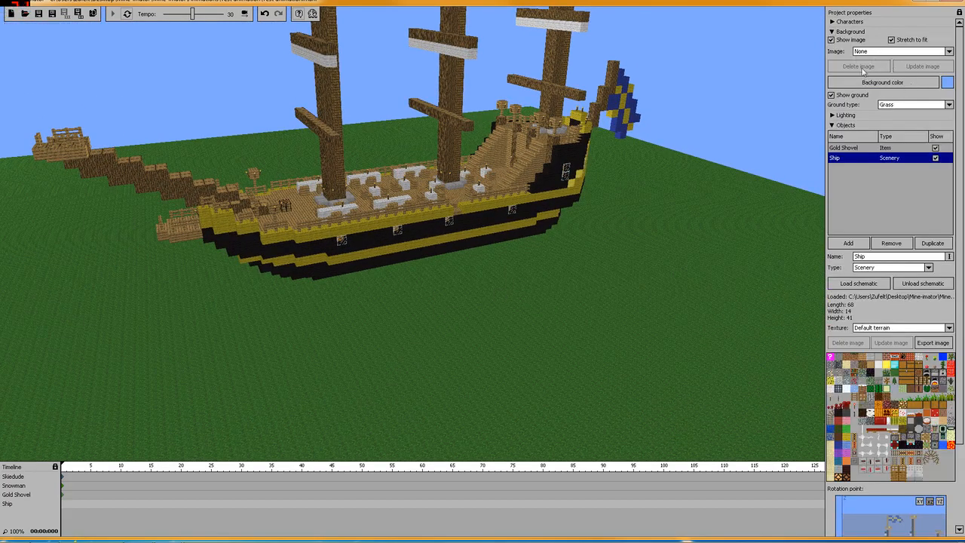
pyautogui.click(887, 105)
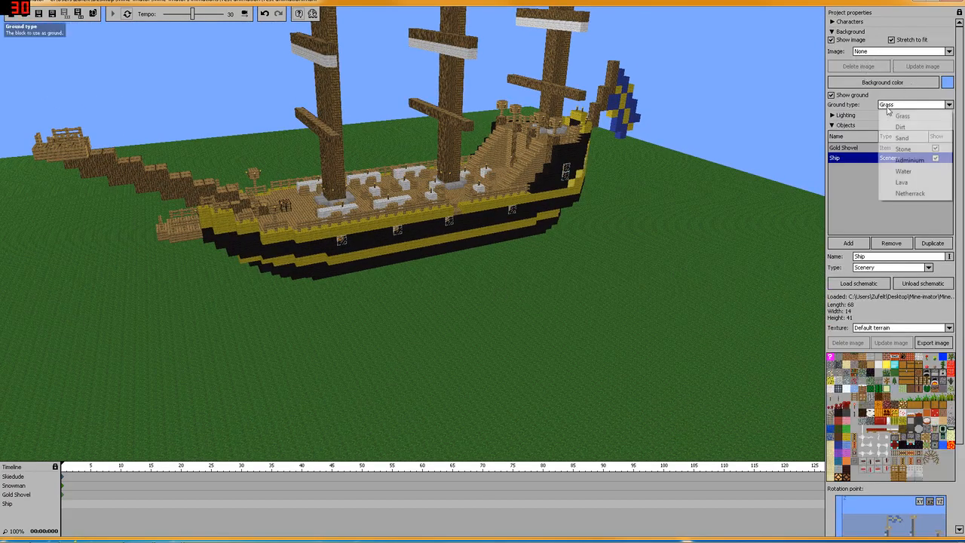
pyautogui.click(911, 173)
pyautogui.moveTo(698, 160); pyautogui.dragTo(675, 144)
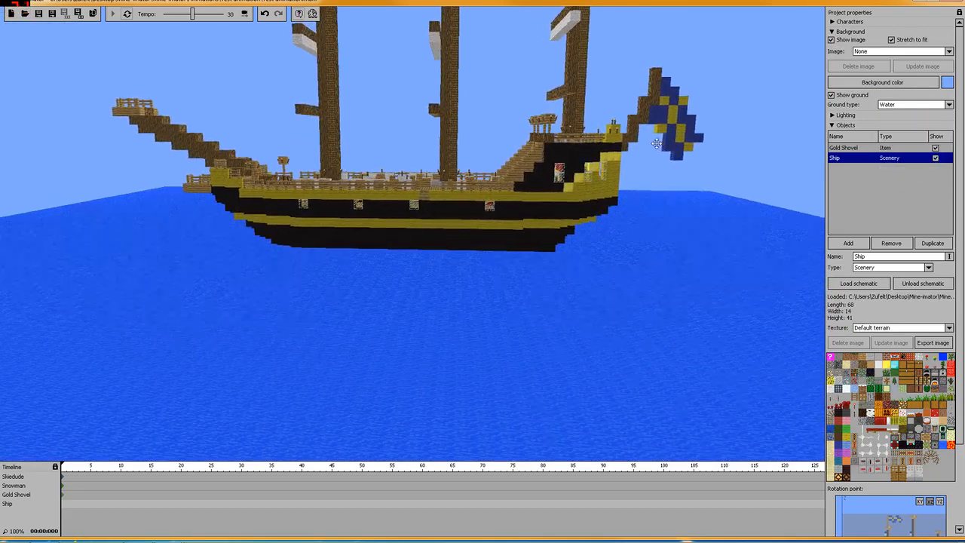
# Step: Raise the Ship object's rotation point slightly above its keel so the hull sits lower in the water
pyautogui.click(845, 160)
pyautogui.click(844, 159)
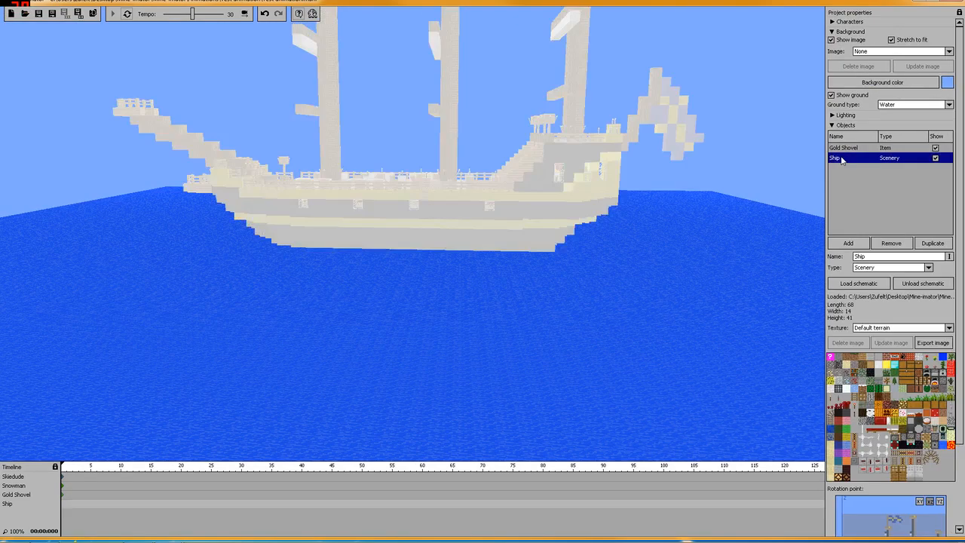
pyautogui.click(832, 32)
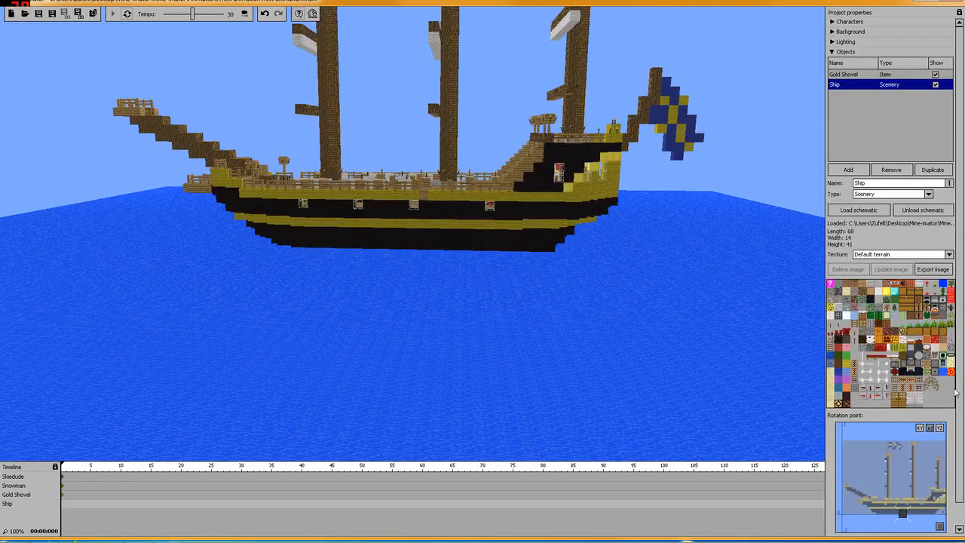
pyautogui.scroll(-1, 963, 301)
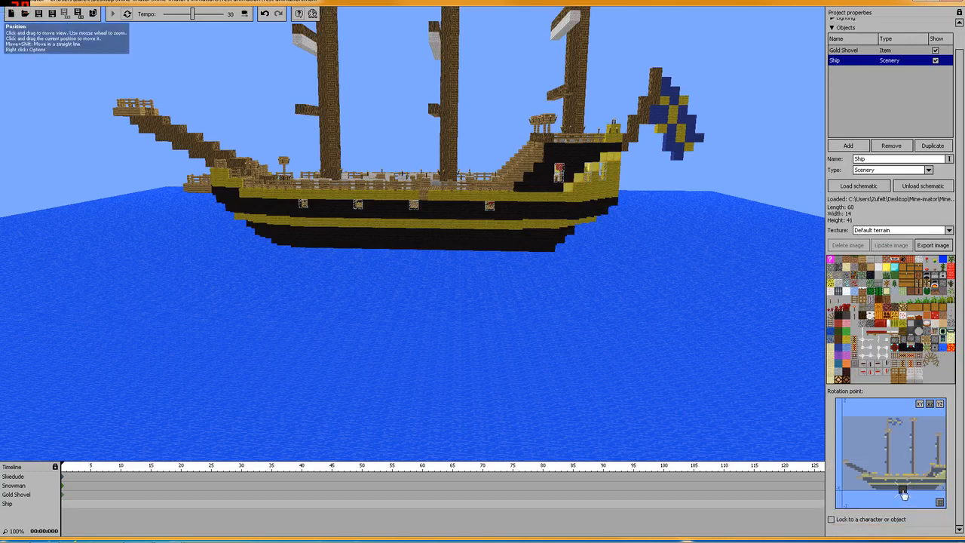
pyautogui.moveTo(903, 494); pyautogui.dragTo(903, 490)
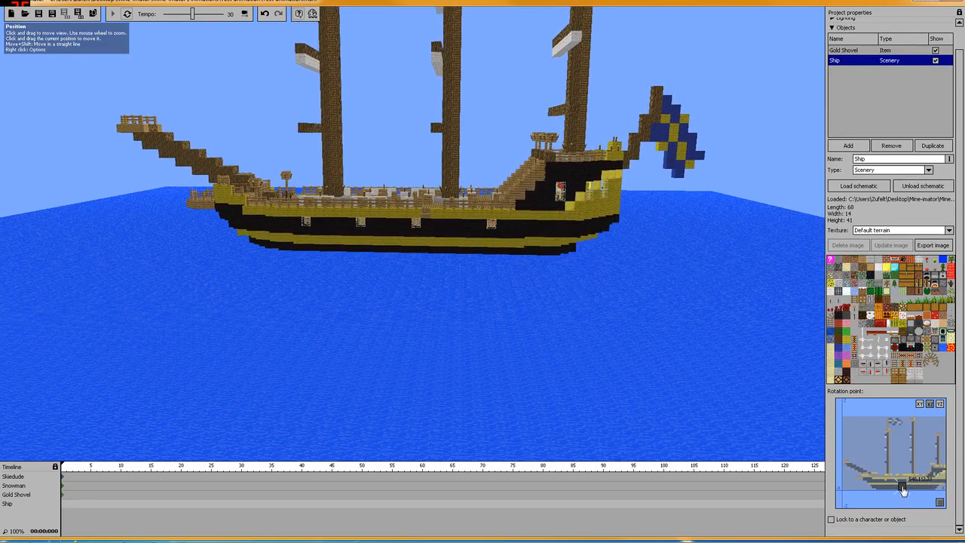
# Step: Fine-tune the Ship's rotation point and create a keyframe for the Ship at frame 0
pyautogui.moveTo(903, 490); pyautogui.dragTo(904, 490)
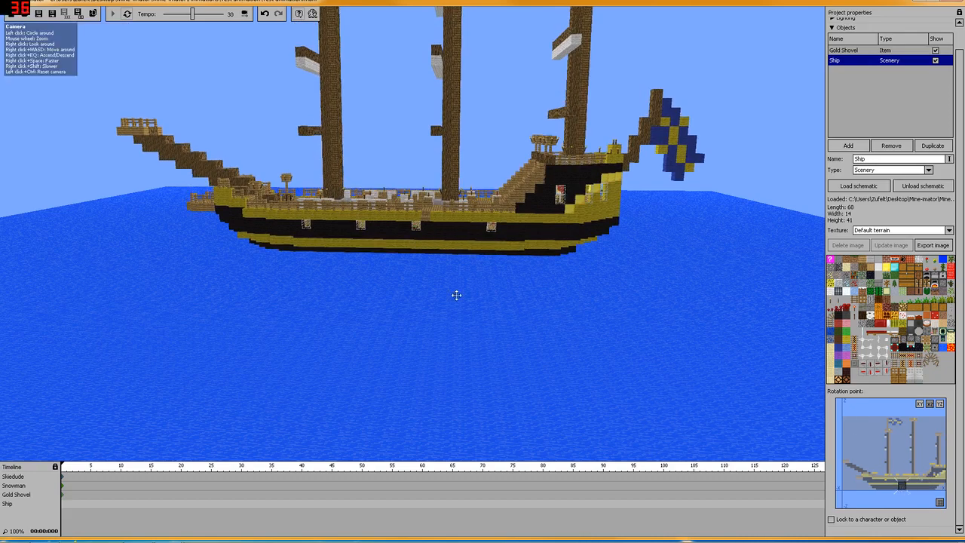
pyautogui.click(61, 506)
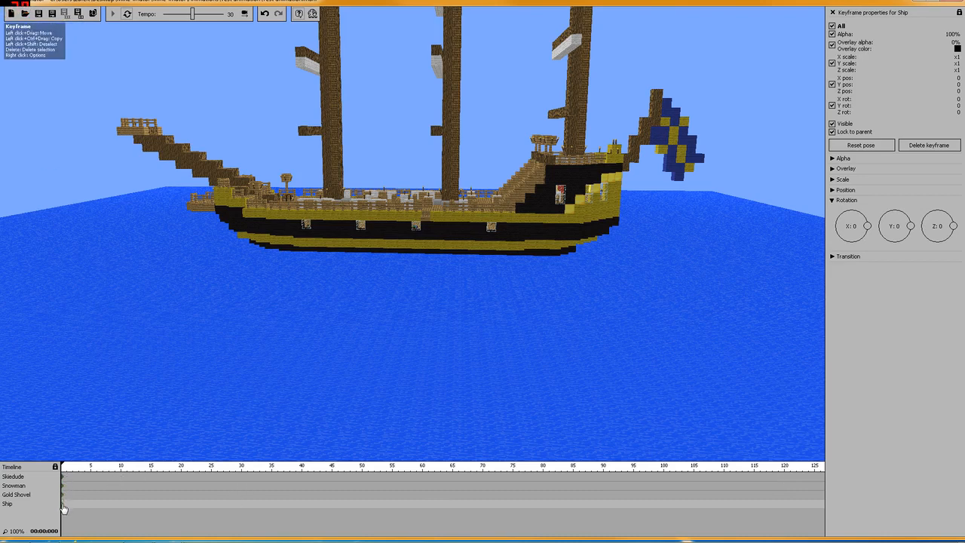
pyautogui.moveTo(215, 319); pyautogui.dragTo(166, 415, button='middle')
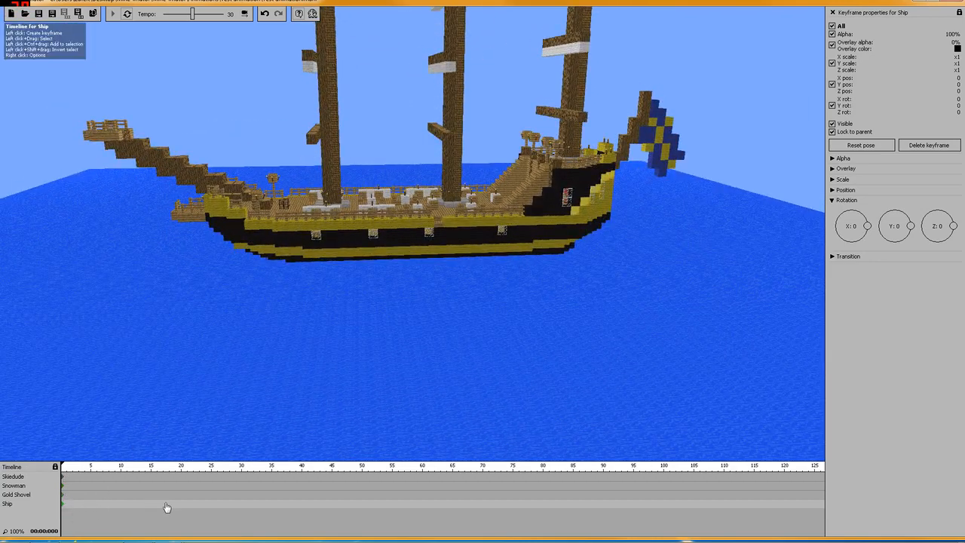
# Step: Create a Ship keyframe at frame 25 and set its Z rotation to 178, leaving Y rotation at 0
pyautogui.click(211, 504)
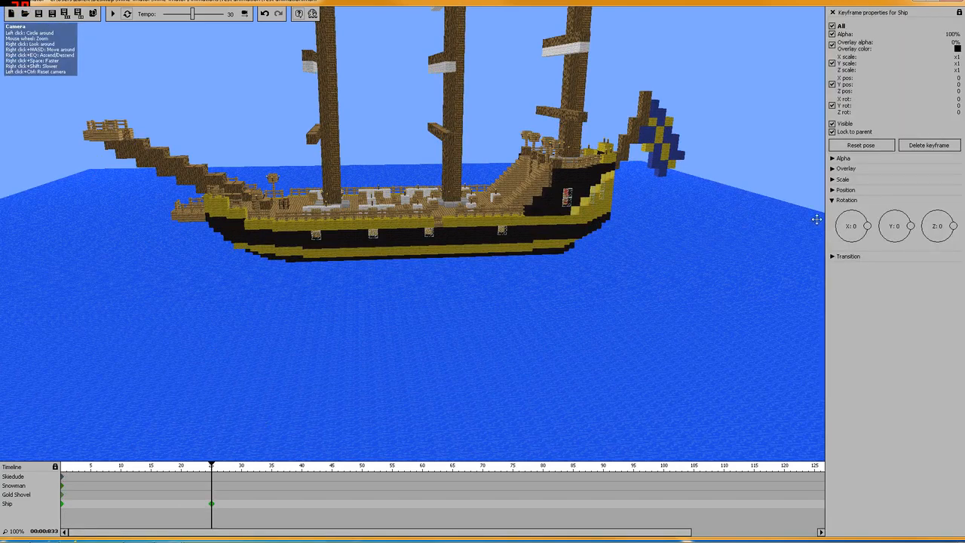
pyautogui.moveTo(866, 229); pyautogui.dragTo(868, 229)
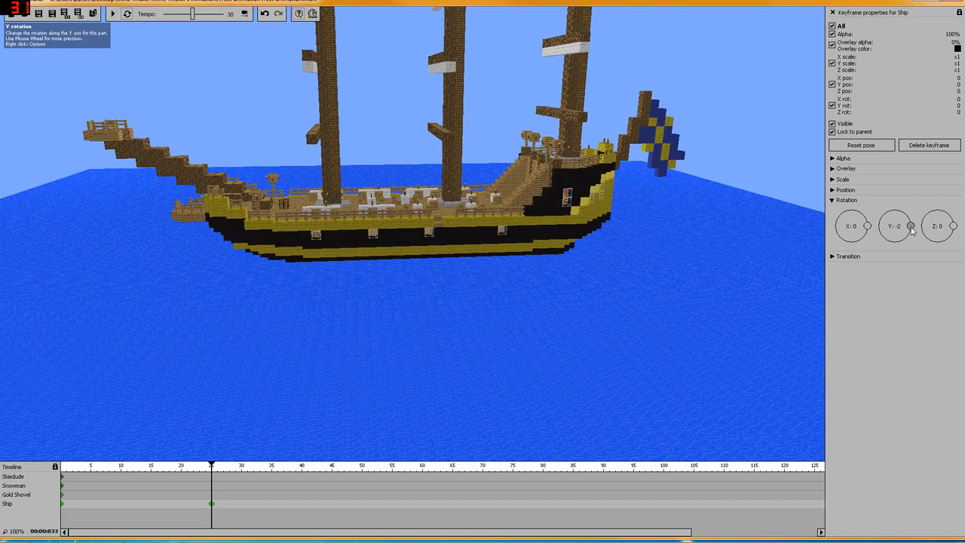
pyautogui.scroll(-3, 912, 229)
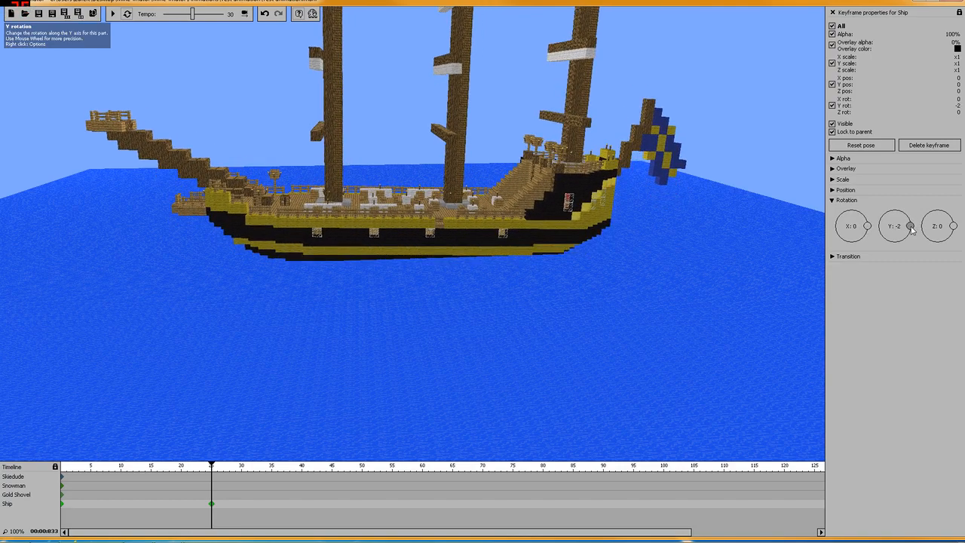
pyautogui.scroll(2, 912, 229)
pyautogui.moveTo(953, 228); pyautogui.dragTo(923, 225)
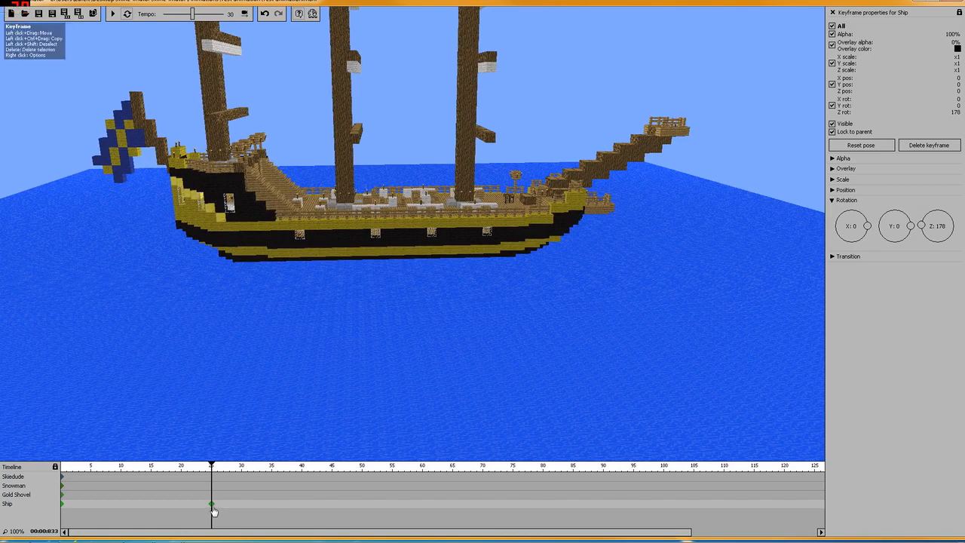
# Step: Play the animation from the Ship's first keyframe to check the turn, then pause and scrub back to about frame 33
pyautogui.click(63, 508)
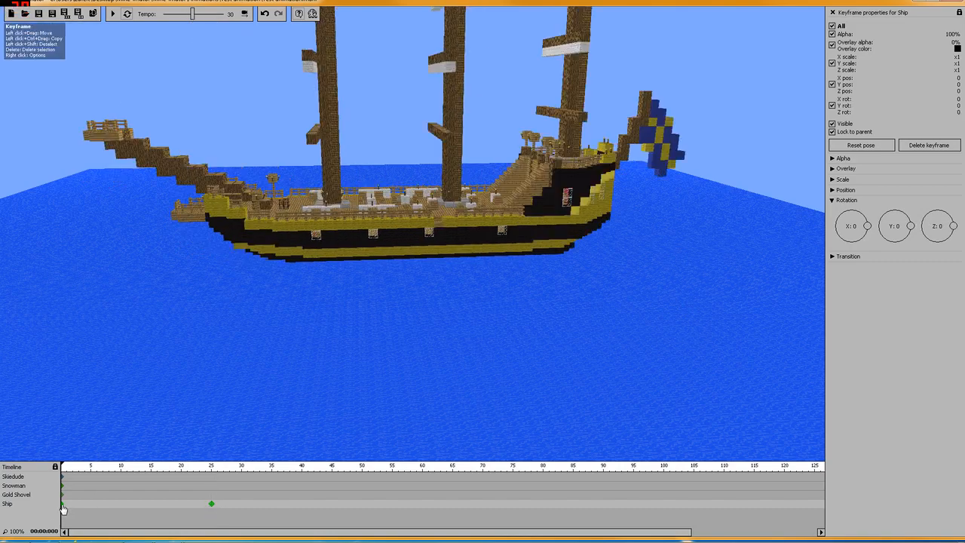
pyautogui.click(113, 13)
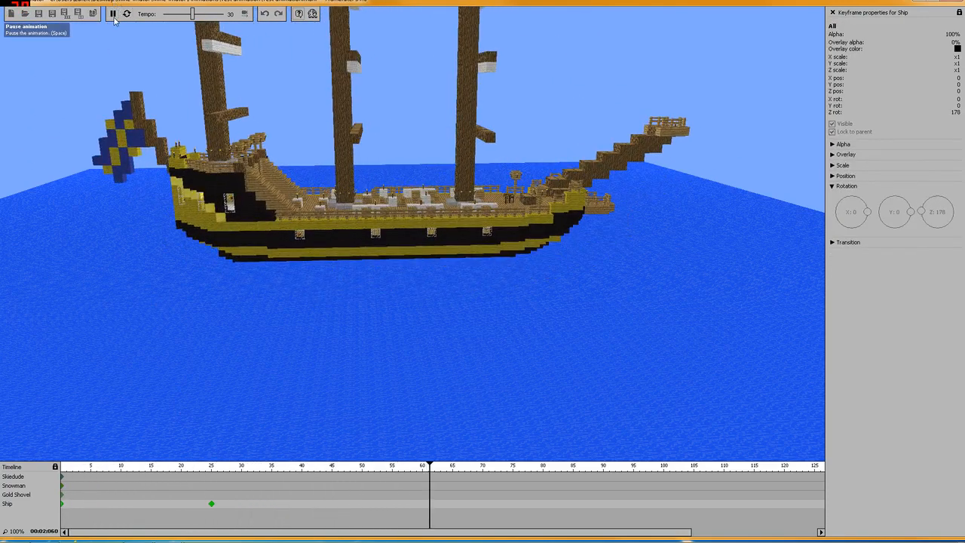
pyautogui.click(113, 15)
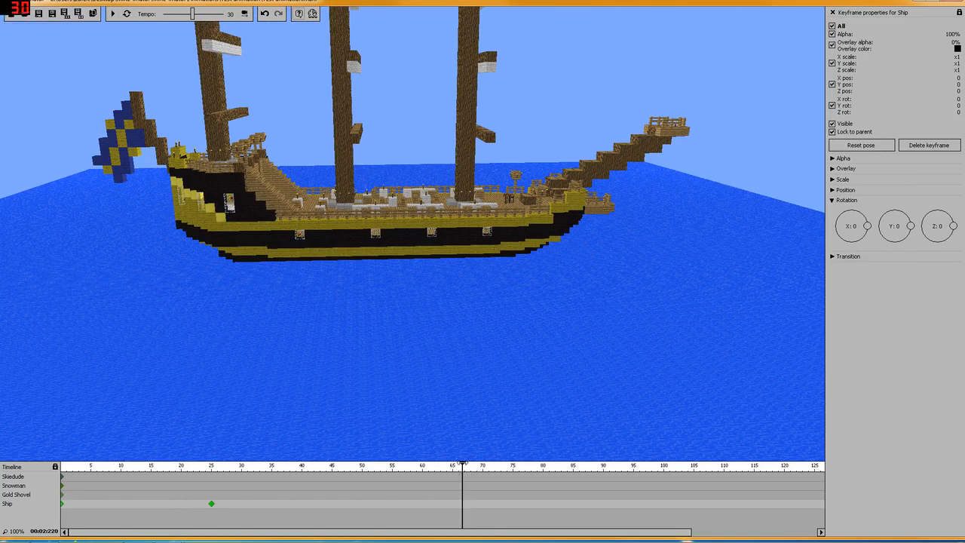
pyautogui.moveTo(293, 461); pyautogui.dragTo(262, 460)
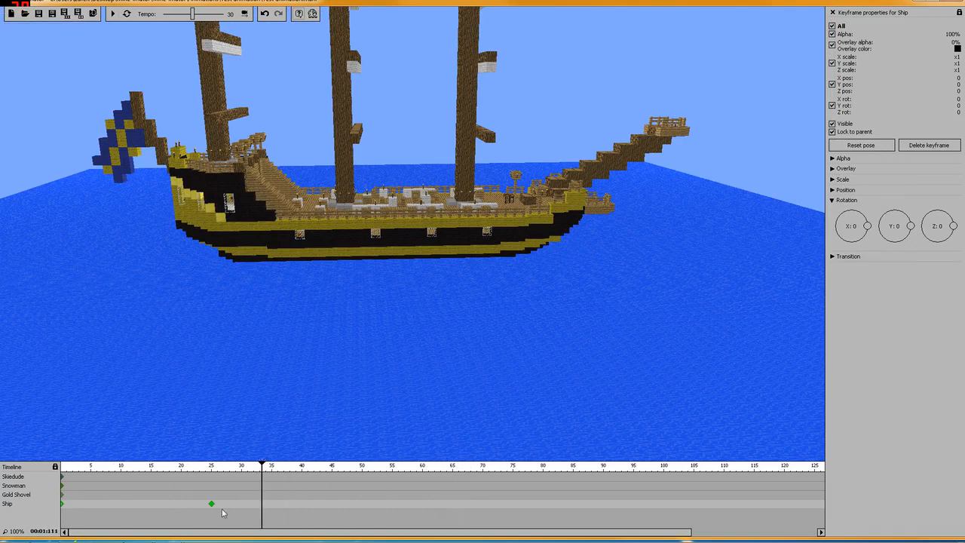
# Step: Move the Ship's rotated keyframe to frame 7 and play the animation from the start
pyautogui.moveTo(212, 508); pyautogui.dragTo(103, 508)
pyautogui.click(63, 505)
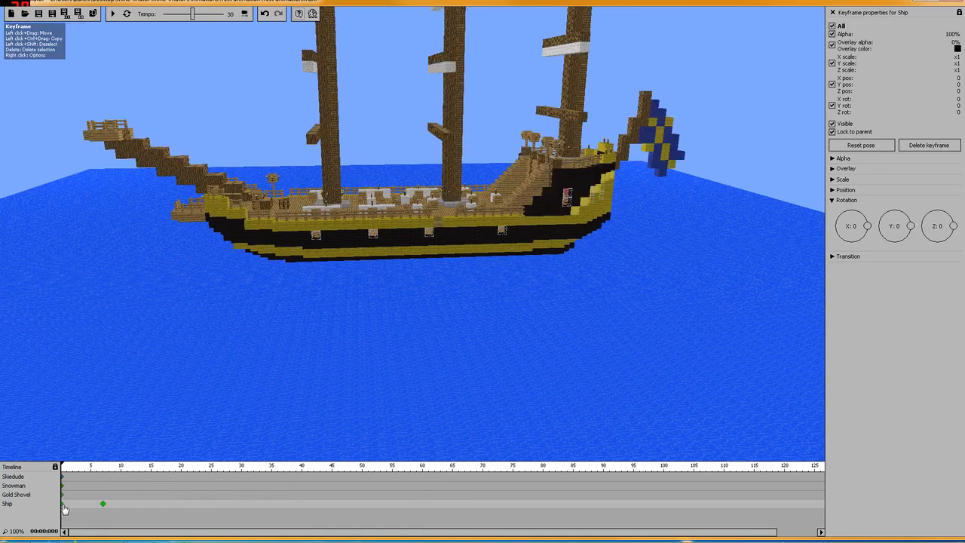
pyautogui.click(111, 14)
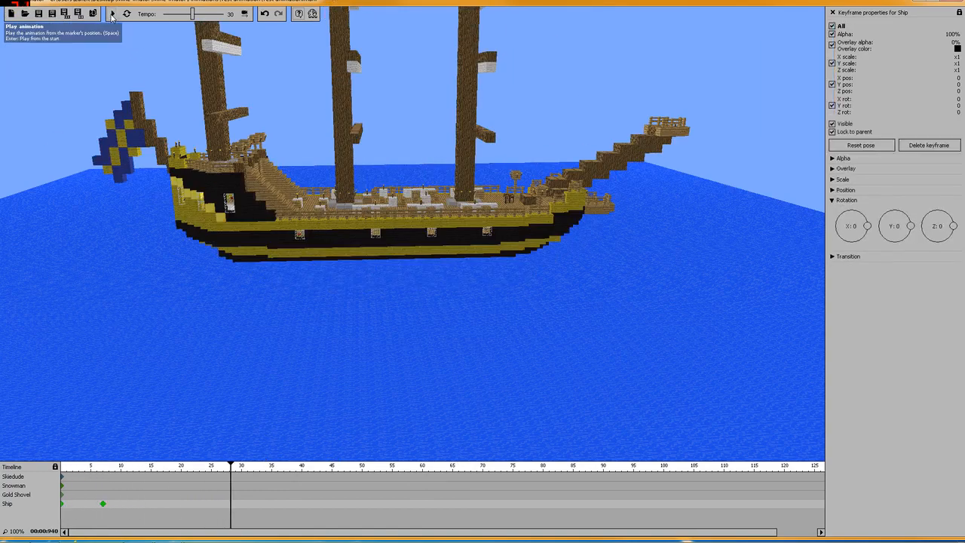
# Step: Move the Ship's rotated keyframe out to frame 110 and play the animation from the start
pyautogui.moveTo(103, 504); pyautogui.dragTo(725, 511)
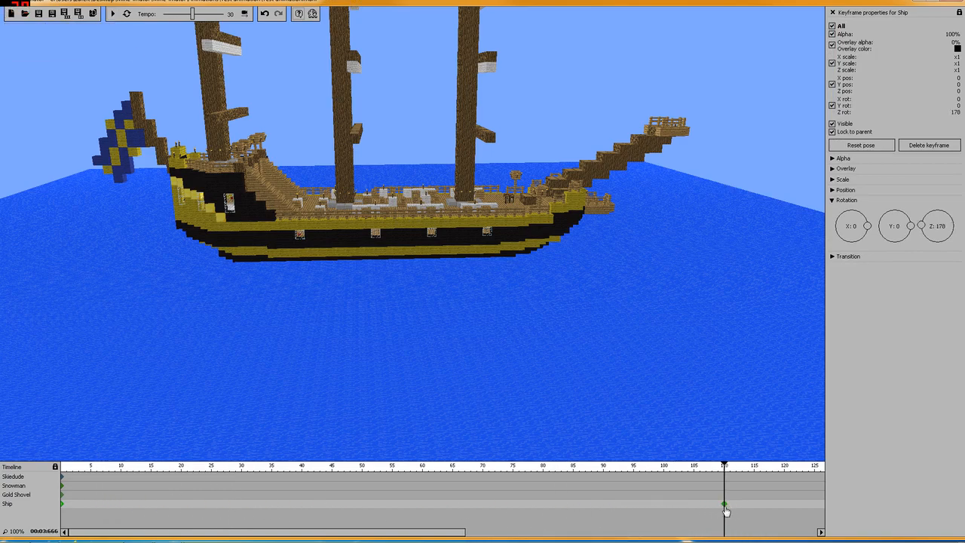
pyautogui.click(113, 14)
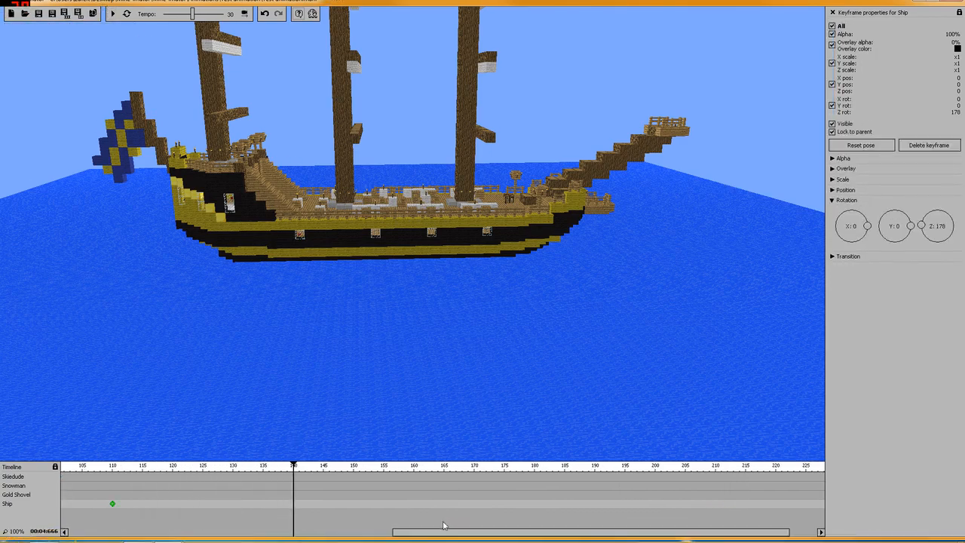
pyautogui.click(332, 534)
pyautogui.moveTo(332, 538); pyautogui.dragTo(55, 536)
pyautogui.click(58, 506)
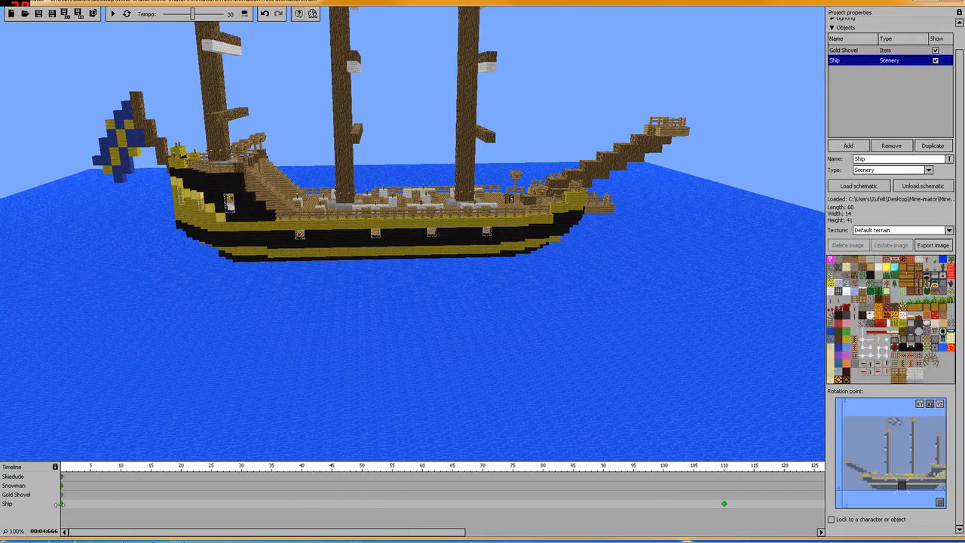
pyautogui.click(63, 506)
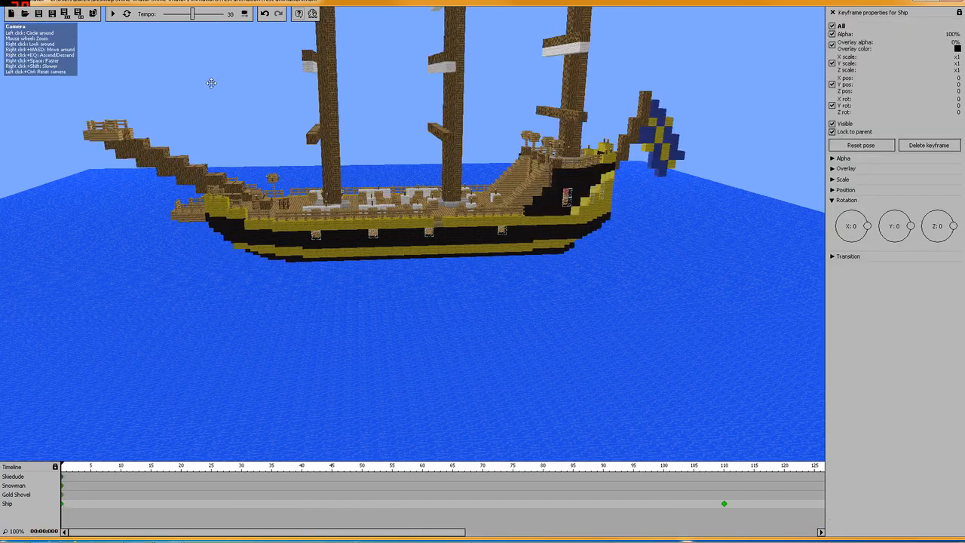
pyautogui.click(111, 14)
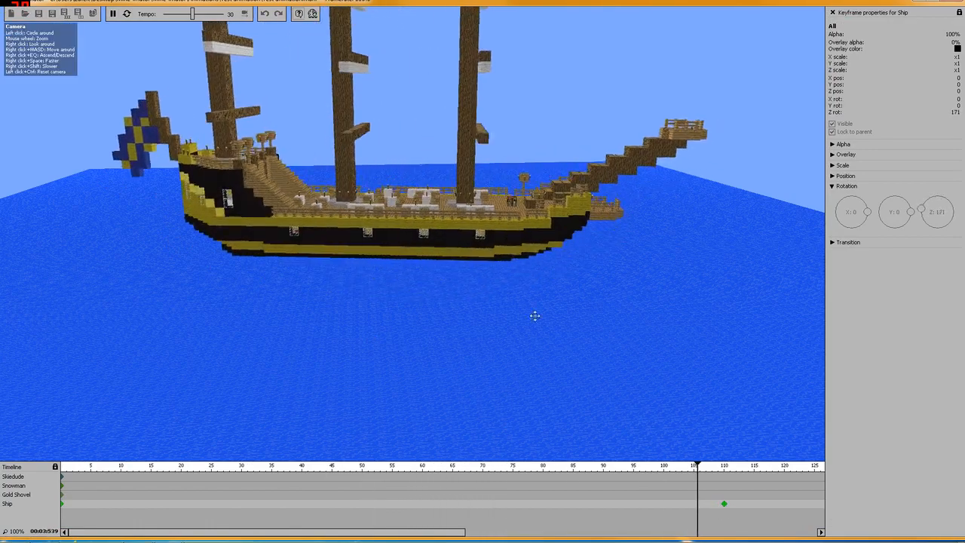
pyautogui.click(113, 13)
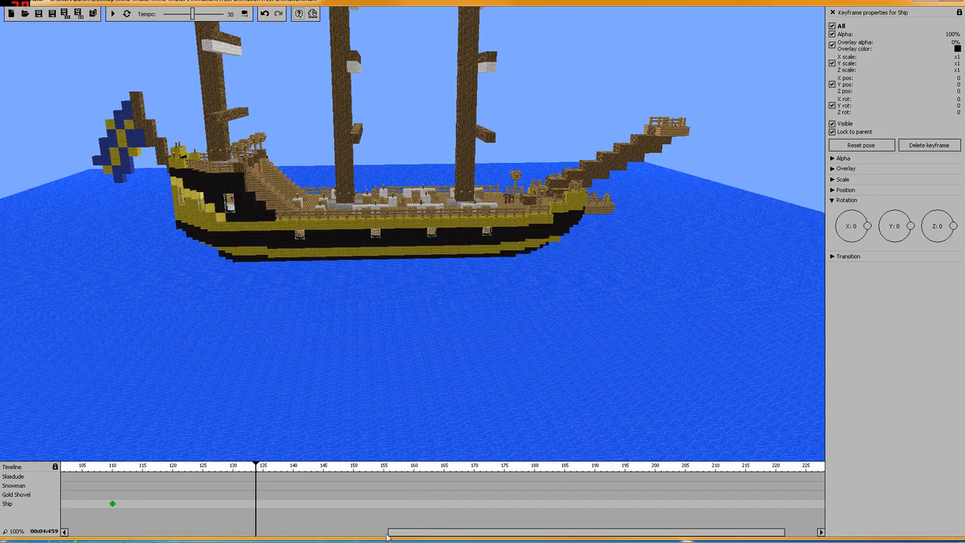
pyautogui.moveTo(387, 536); pyautogui.dragTo(74, 536)
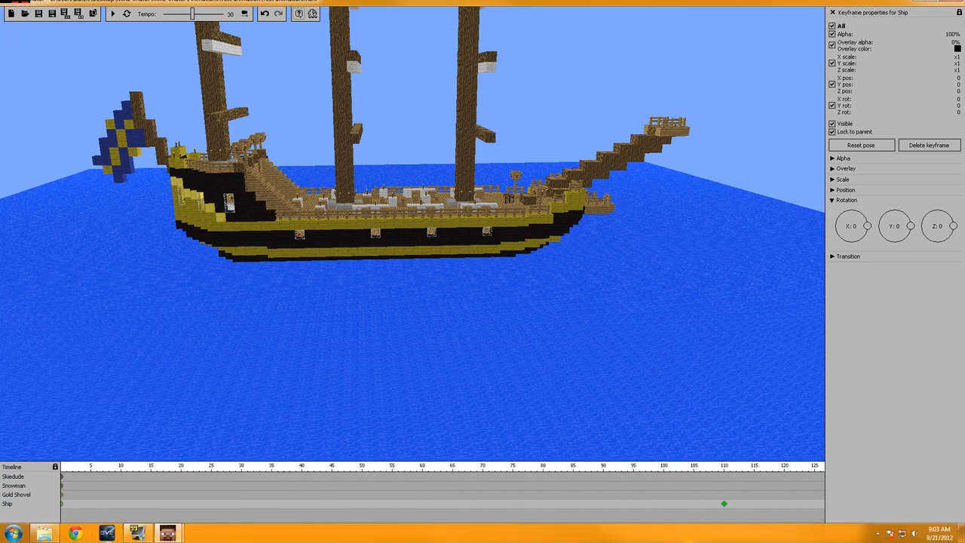
# Step: Switch to the Mine-imator folder in the file explorer, watch the forward test video, and return to the animation
pyautogui.click(44, 532)
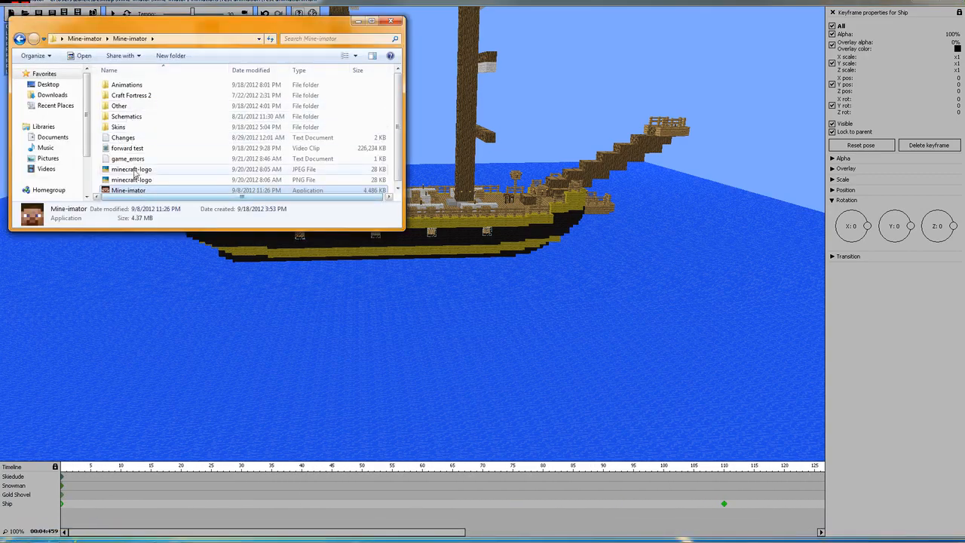
pyautogui.doubleClick(130, 147)
pyautogui.doubleClick(189, 141)
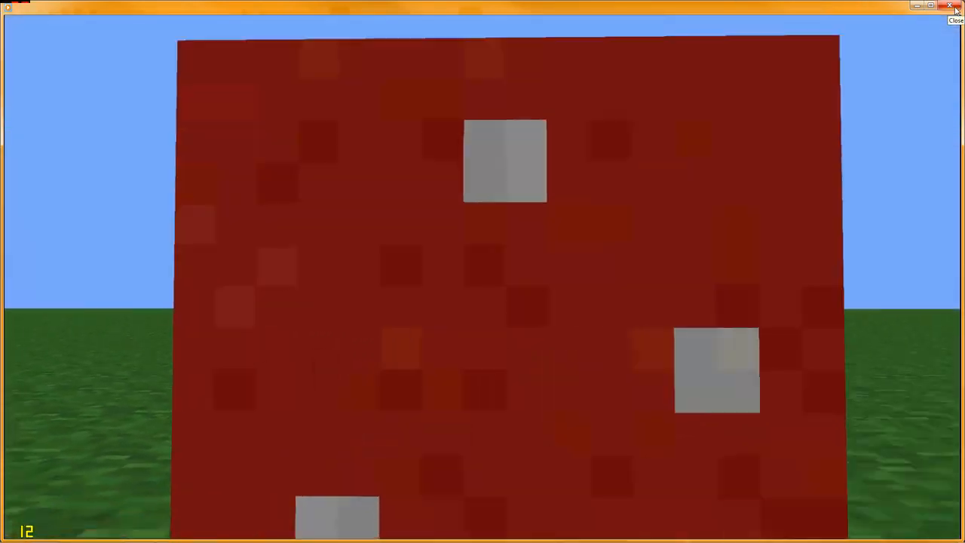
pyautogui.click(950, 6)
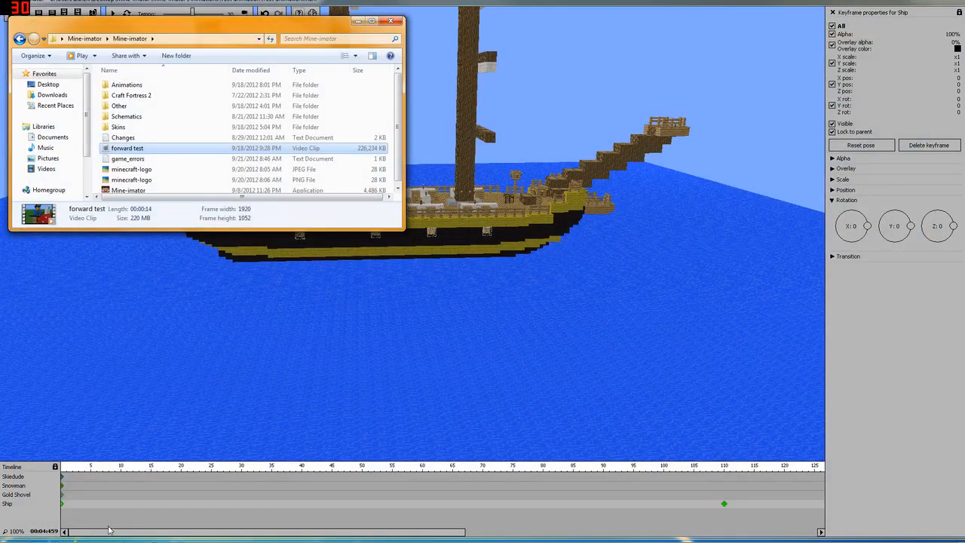
pyautogui.click(360, 23)
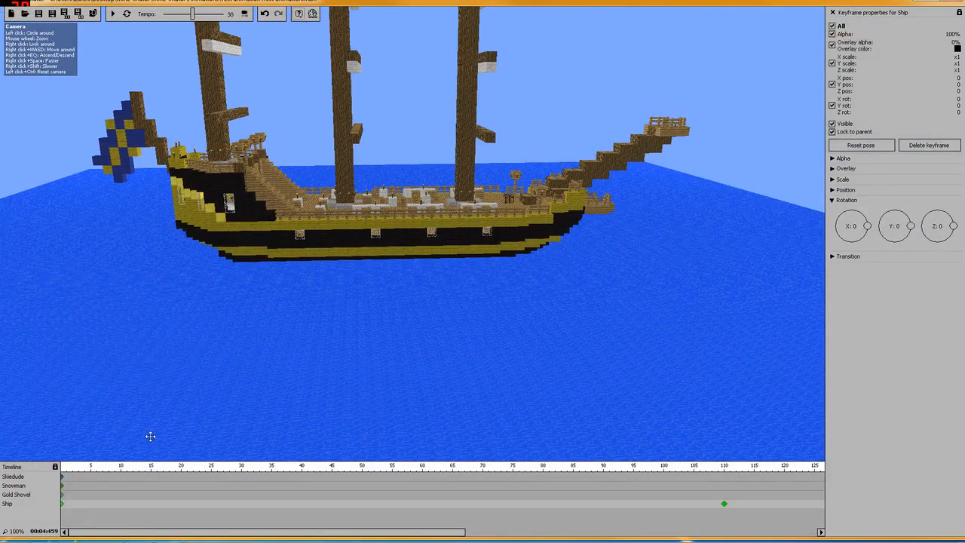
# Step: Delete the Ship's keyframe at frame 110
pyautogui.click(726, 505)
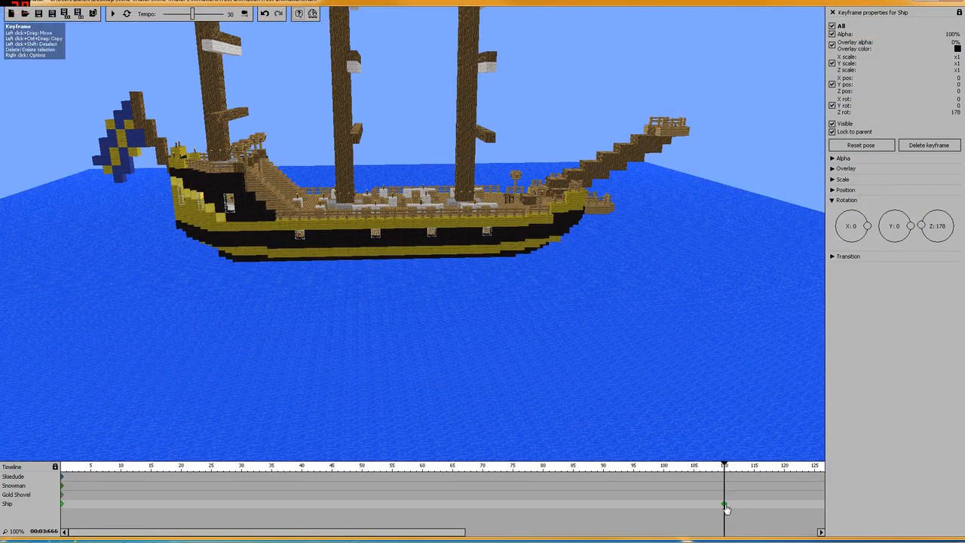
pyautogui.rightClick(726, 510)
pyautogui.click(748, 512)
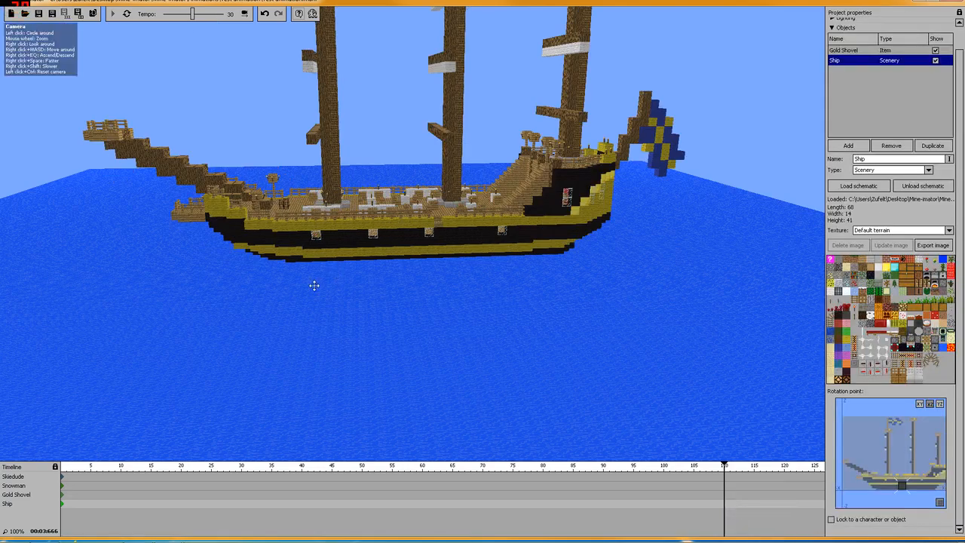
# Step: Create a Ship keyframe at frame 76 with Z rotation -183 and play the animation from the start
pyautogui.click(518, 510)
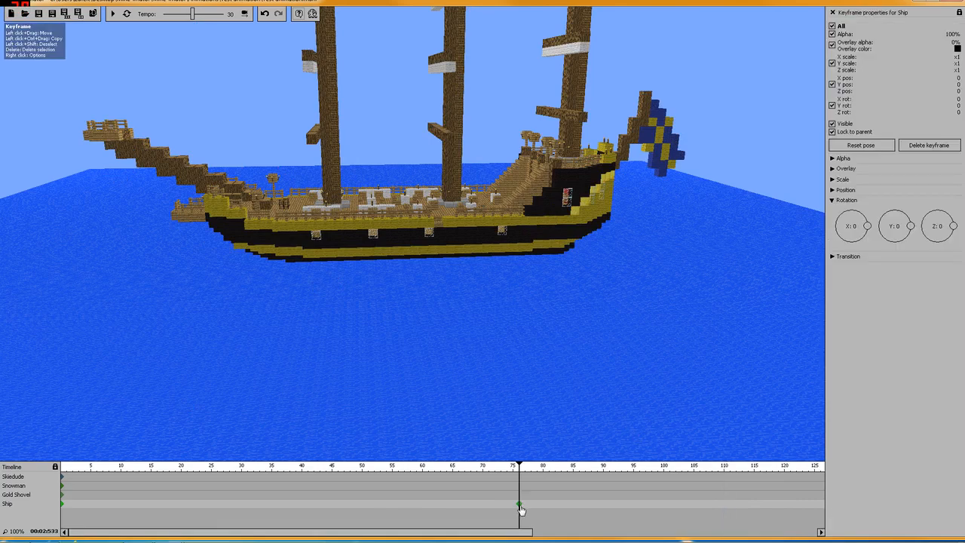
pyautogui.moveTo(953, 229); pyautogui.dragTo(921, 226)
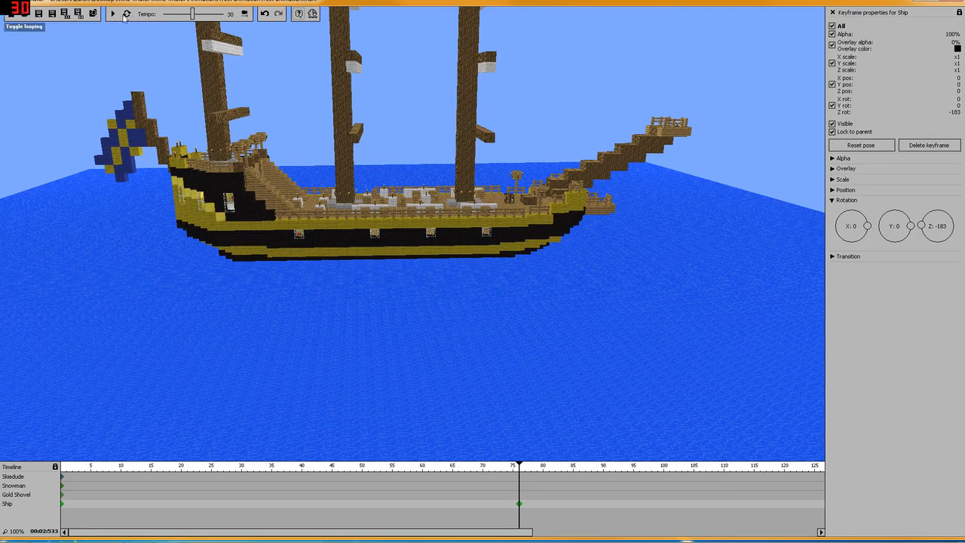
pyautogui.click(63, 505)
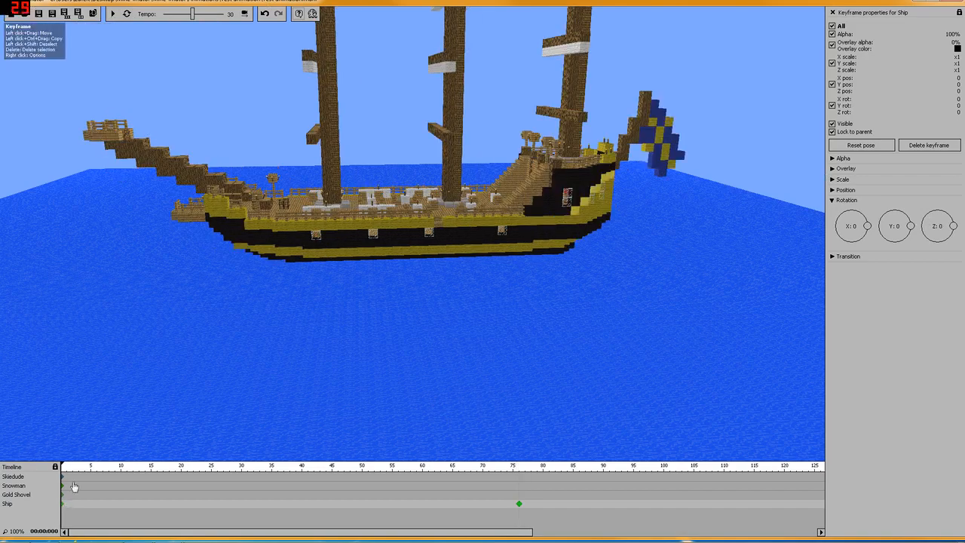
pyautogui.click(113, 13)
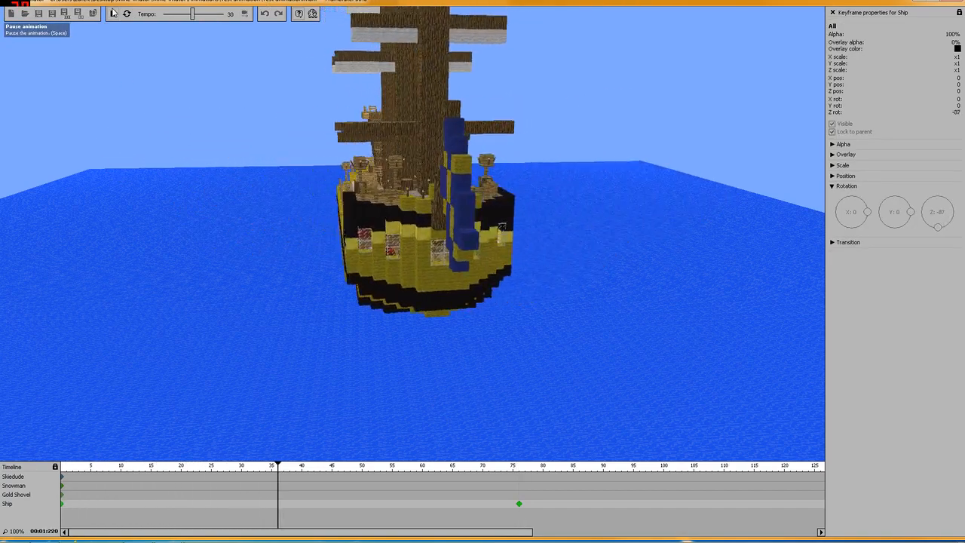
pyautogui.click(113, 13)
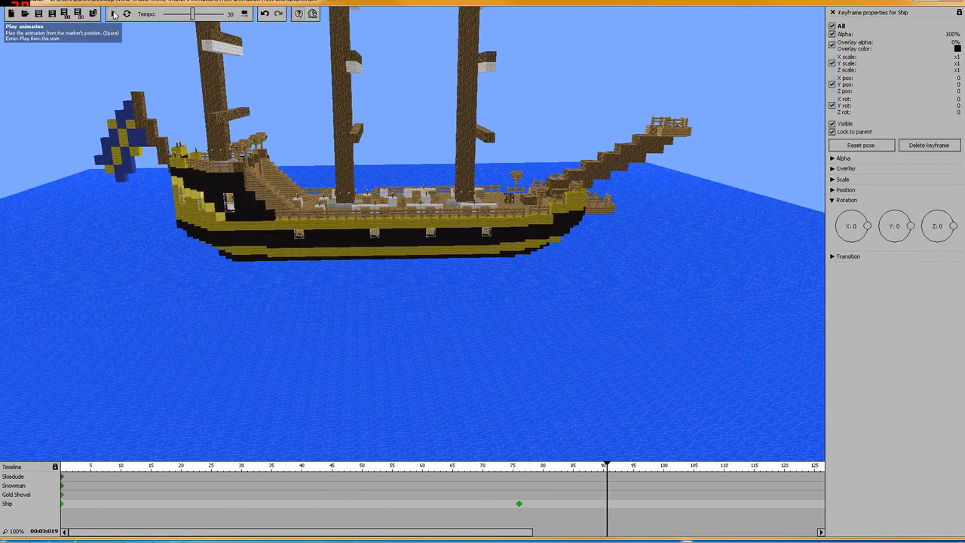
# Step: Add a Ship keyframe at frame 36 with X rotation -27 so it tilts mid-turn, and play from the start
pyautogui.click(277, 505)
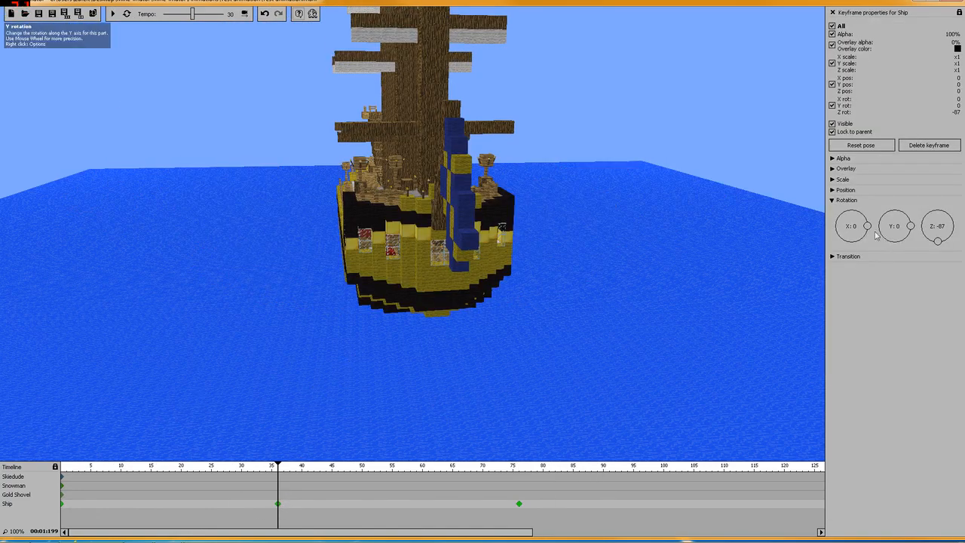
pyautogui.moveTo(868, 230); pyautogui.dragTo(869, 238)
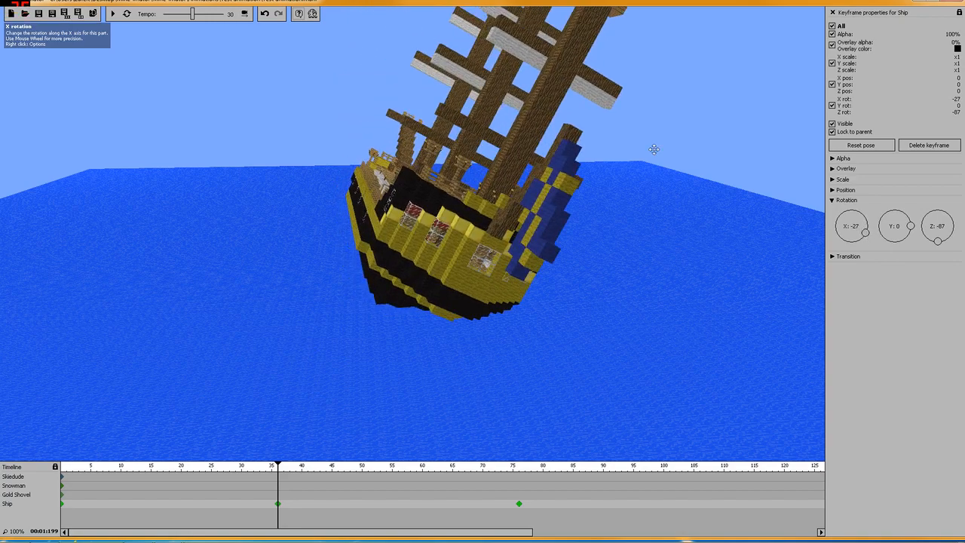
pyautogui.click(62, 504)
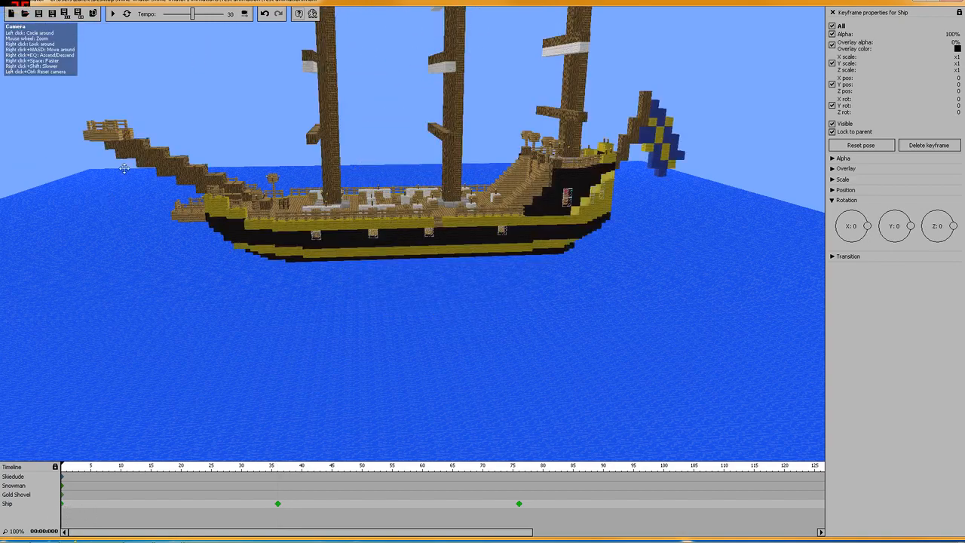
pyautogui.click(113, 14)
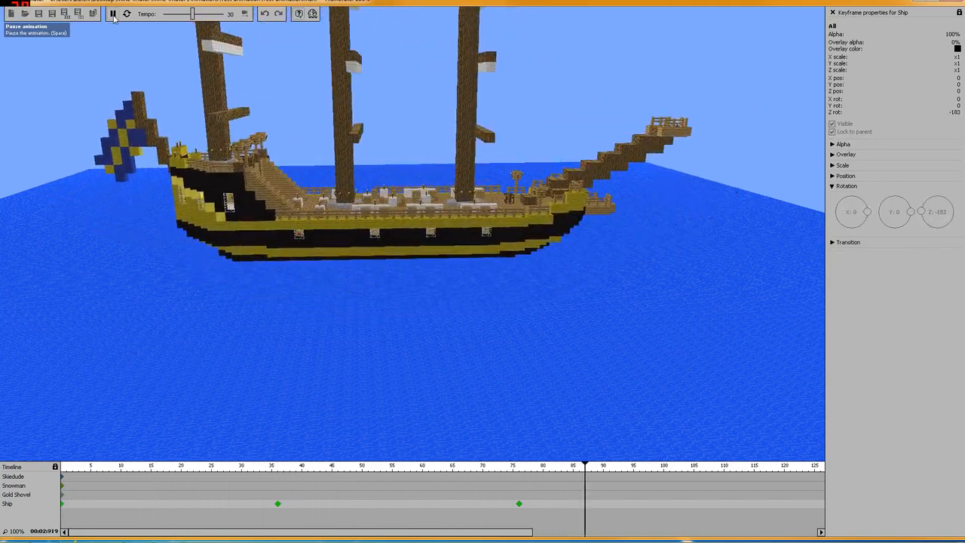
# Step: Pause the playback and remove the Ship's keyframes at frames 36 and 76
pyautogui.click(113, 15)
pyautogui.click(278, 504)
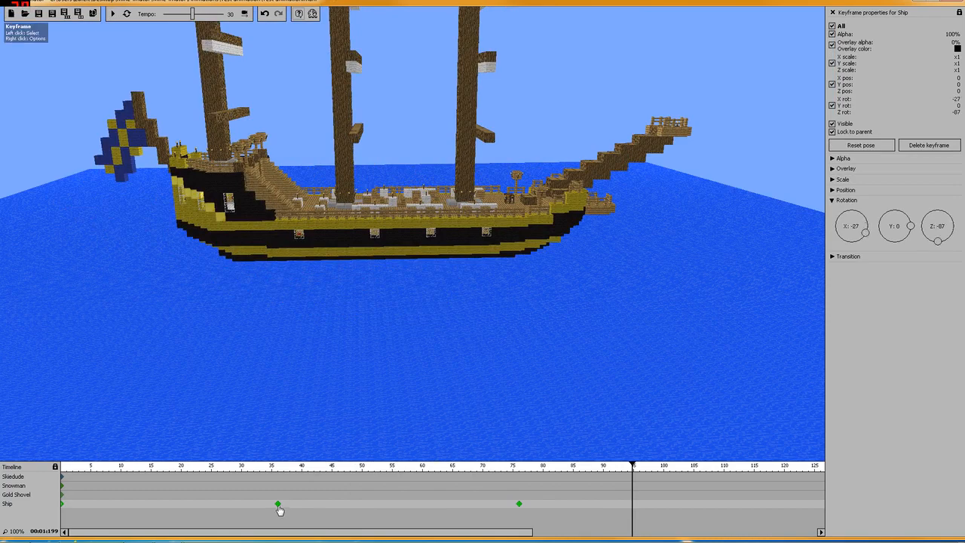
pyautogui.rightClick(279, 511)
pyautogui.click(294, 513)
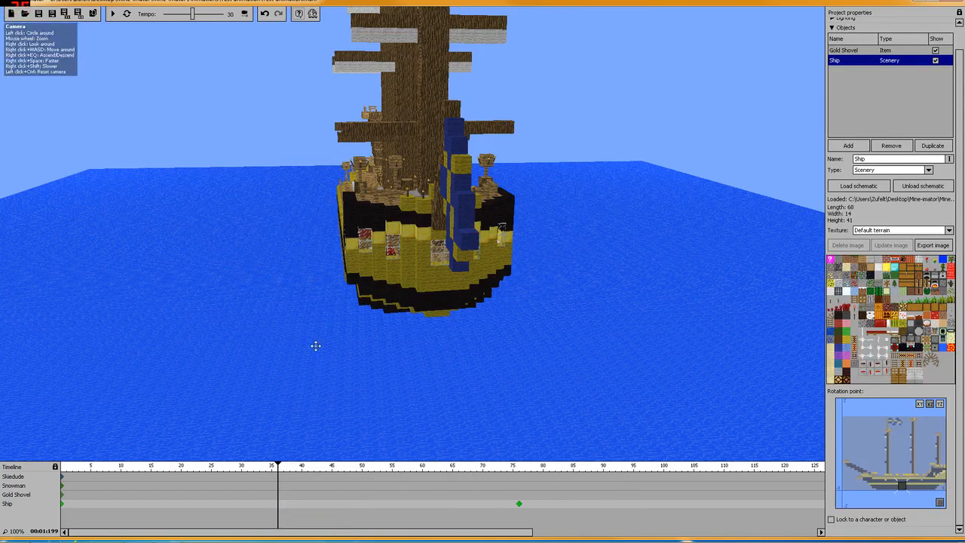
pyautogui.moveTo(550, 260)
pyautogui.mouseDown()
pyautogui.moveTo(459, 260)
pyautogui.moveTo(533, 262)
pyautogui.mouseUp()
pyautogui.click(519, 505)
pyautogui.rightClick(520, 509)
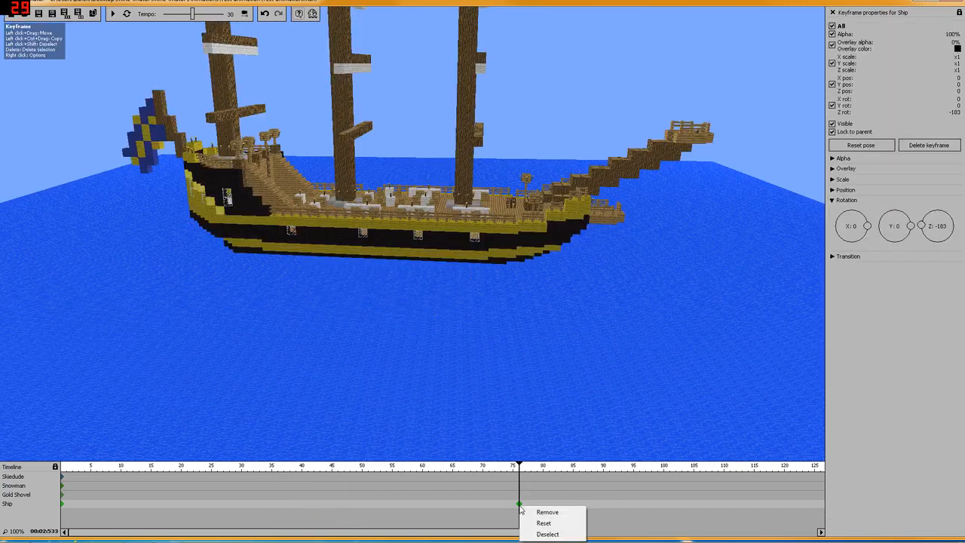
pyautogui.click(543, 512)
pyautogui.moveTo(457, 351); pyautogui.dragTo(489, 316)
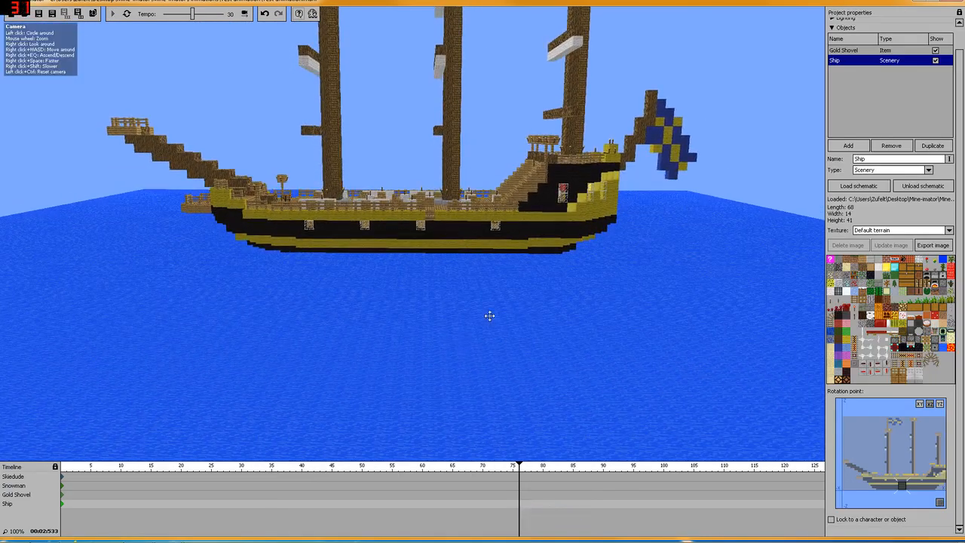
# Step: Select Skiedude's keyframe at frame 0 and raise the whole character to about X 35, Z 90 above the ship's deck
pyautogui.click(831, 27)
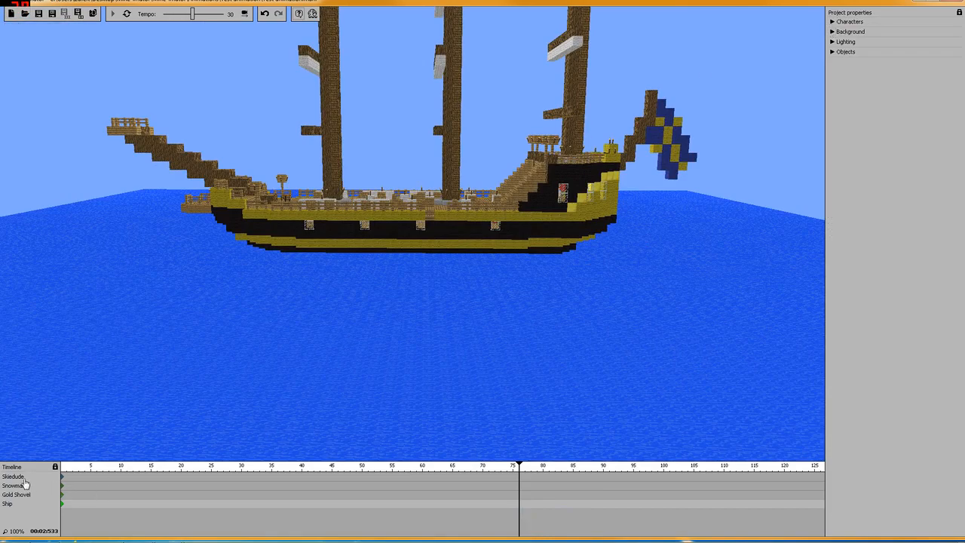
pyautogui.click(63, 477)
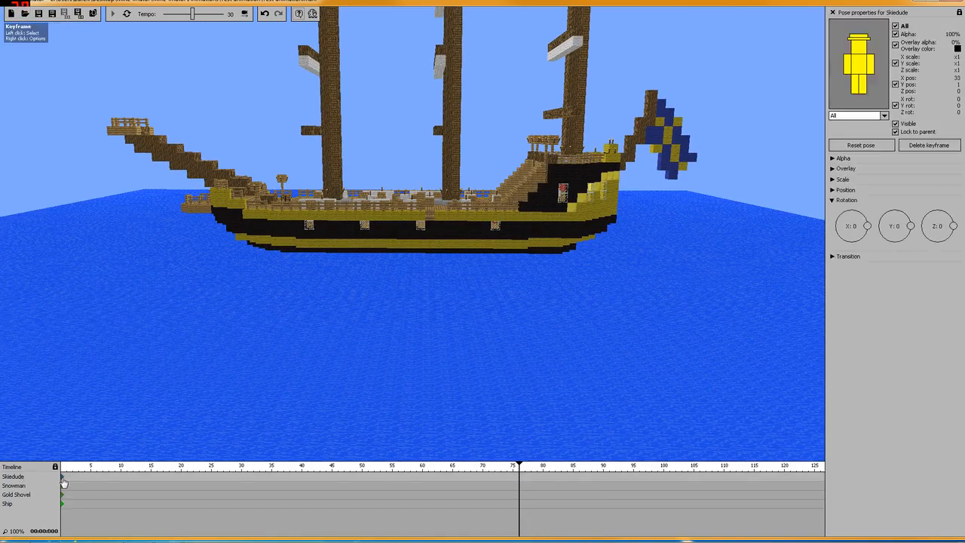
pyautogui.moveTo(425, 303)
pyautogui.mouseDown()
pyautogui.moveTo(416, 261)
pyautogui.moveTo(422, 314)
pyautogui.moveTo(513, 253)
pyautogui.mouseUp()
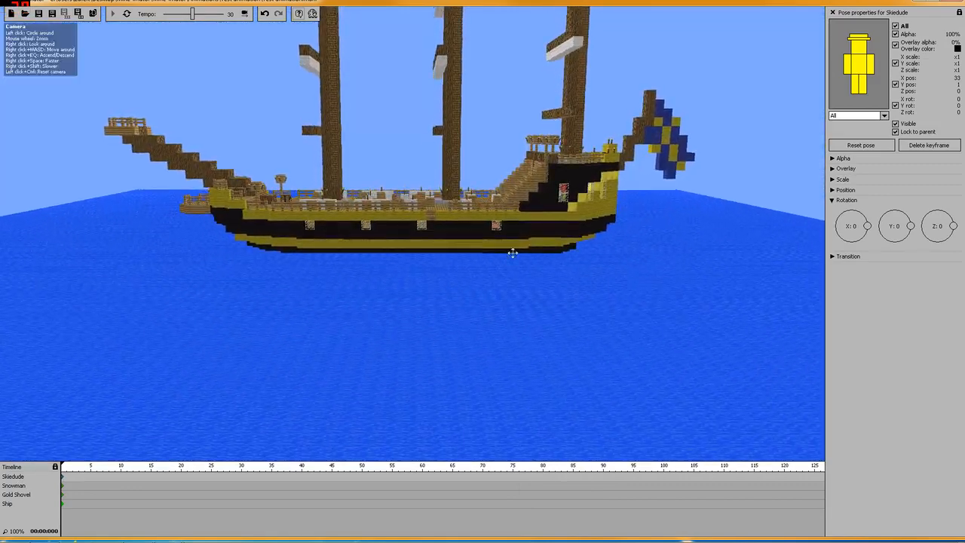
pyautogui.click(832, 200)
pyautogui.click(833, 190)
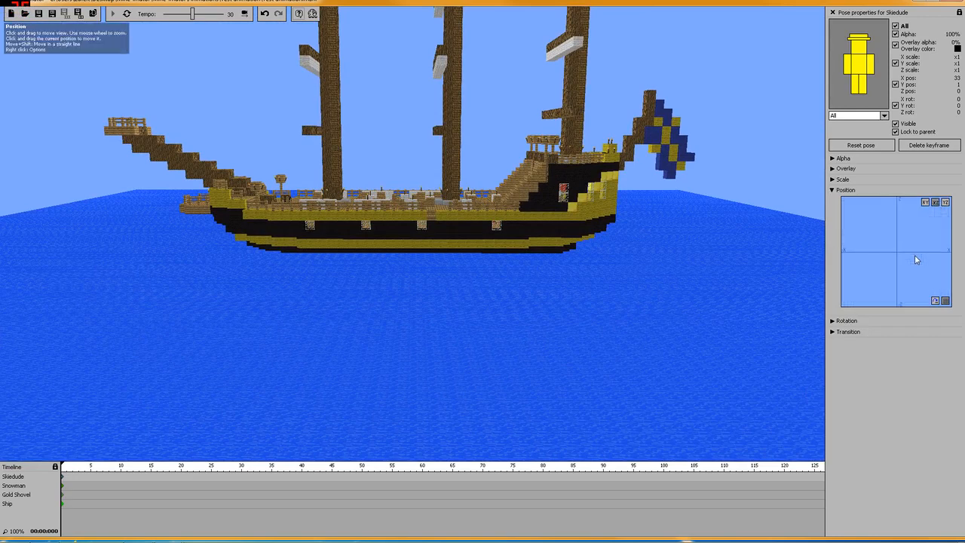
pyautogui.scroll(-5, 915, 254)
pyautogui.moveTo(915, 254); pyautogui.dragTo(888, 285)
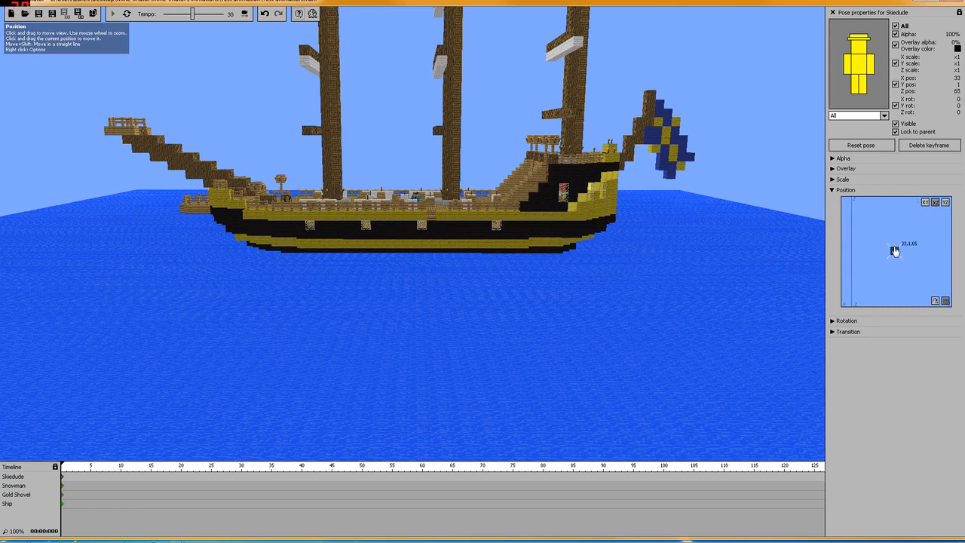
pyautogui.moveTo(896, 220); pyautogui.dragTo(897, 217)
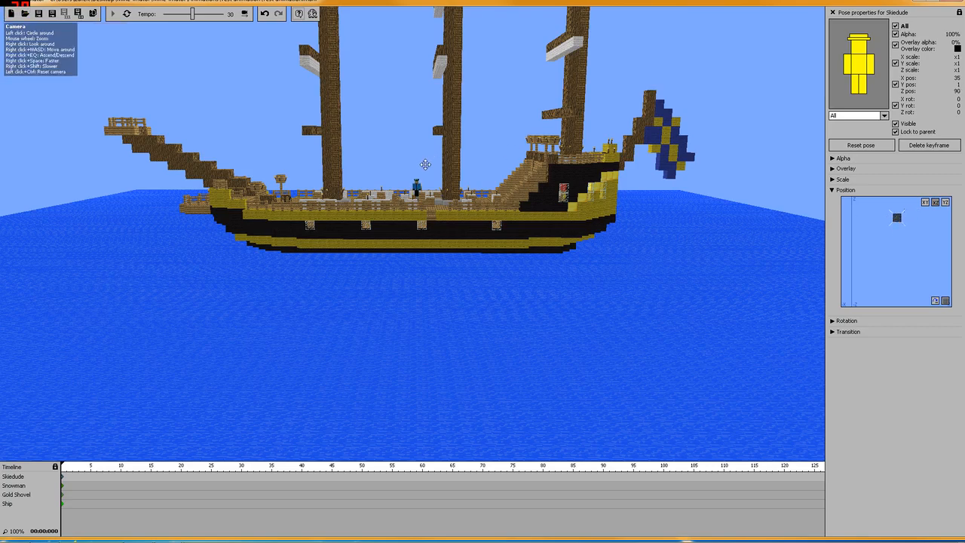
# Step: Inspect Skiedude on the deck from closer angles and move the character to about X 69, Z 158
pyautogui.scroll(8, 425, 164)
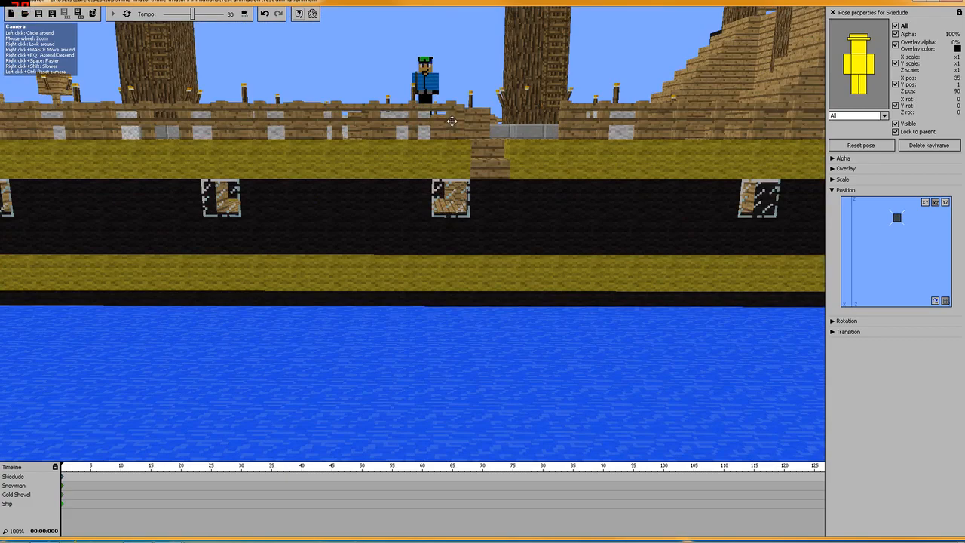
pyautogui.moveTo(452, 121); pyautogui.dragTo(451, 121, button='right')
pyautogui.moveTo(422, 233); pyautogui.dragTo(454, 231)
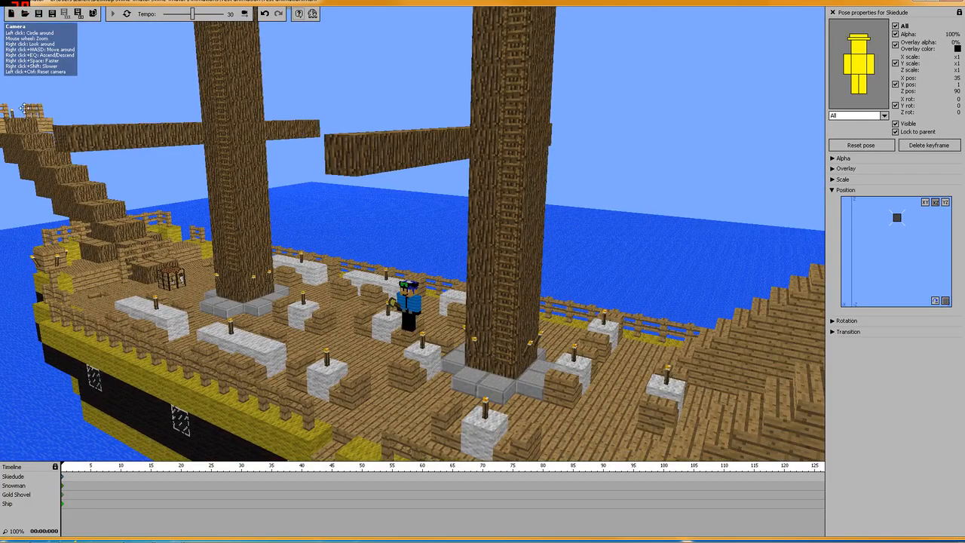
pyautogui.moveTo(383, 230); pyautogui.dragTo(615, 257)
pyautogui.scroll(-3, 614, 257)
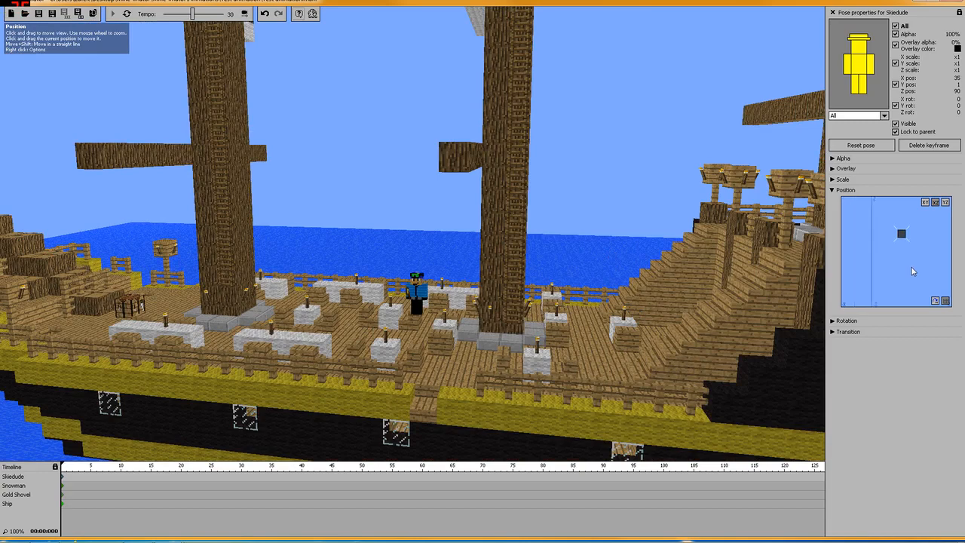
pyautogui.moveTo(908, 251); pyautogui.dragTo(910, 211)
pyautogui.moveTo(678, 226); pyautogui.dragTo(761, 222, button='right')
pyautogui.moveTo(907, 207); pyautogui.dragTo(918, 208)
pyautogui.moveTo(588, 256); pyautogui.dragTo(610, 261, button='right')
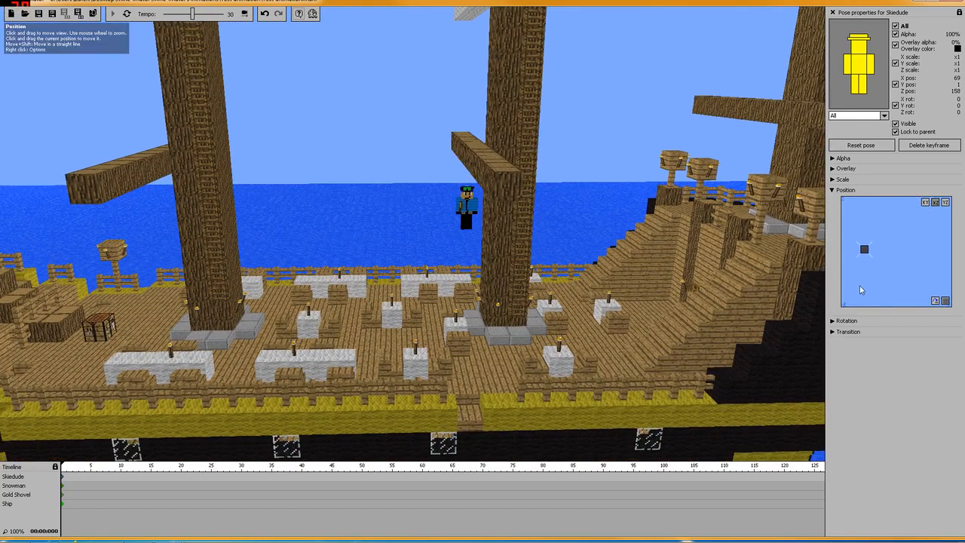
# Step: Move the Skiedude character across the ship to the stern deck, at about X 277, Z 170
pyautogui.moveTo(863, 251)
pyautogui.mouseDown()
pyautogui.moveTo(962, 252)
pyautogui.moveTo(959, 259)
pyautogui.mouseUp()
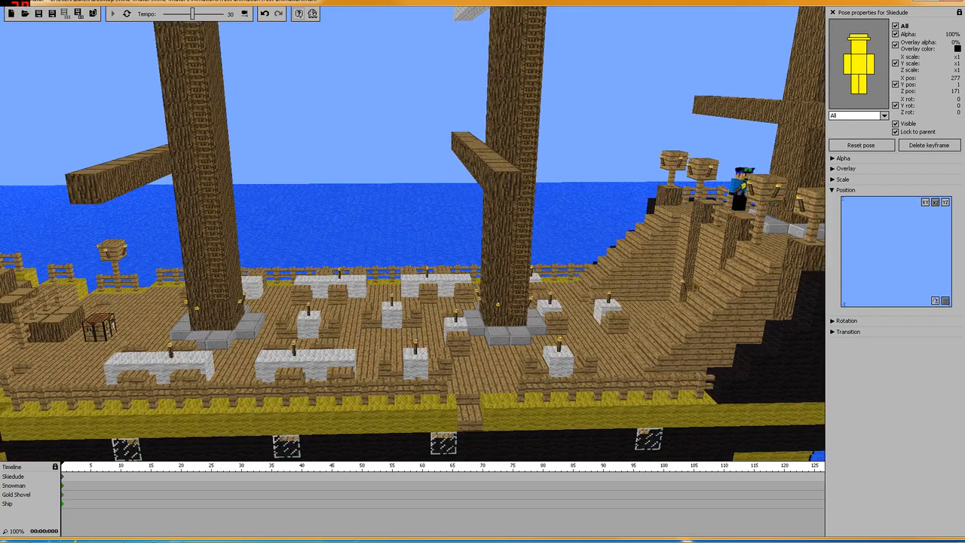
pyautogui.moveTo(620, 280); pyautogui.dragTo(620, 280, button='right')
pyautogui.moveTo(443, 215); pyautogui.dragTo(443, 215, button='right')
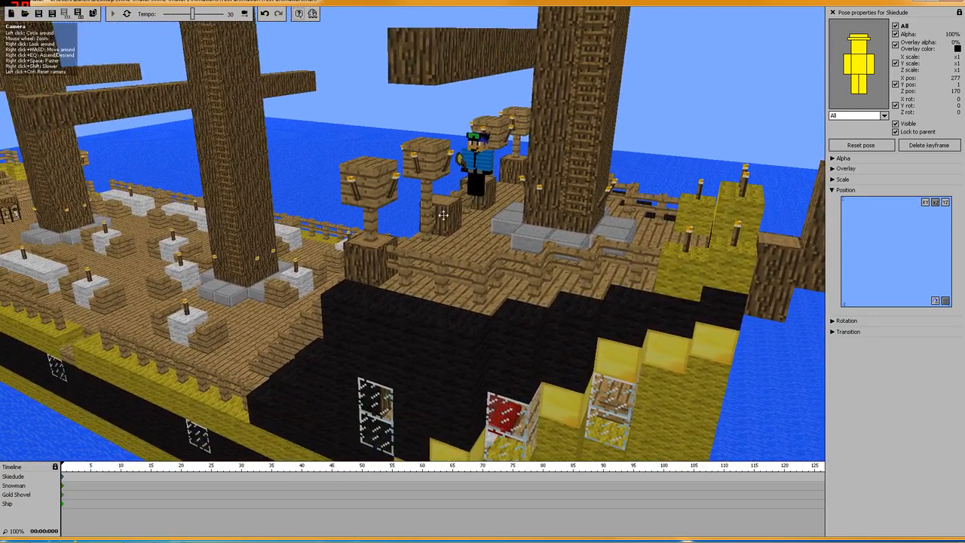
pyautogui.moveTo(400, 97); pyautogui.dragTo(379, 103, button='right')
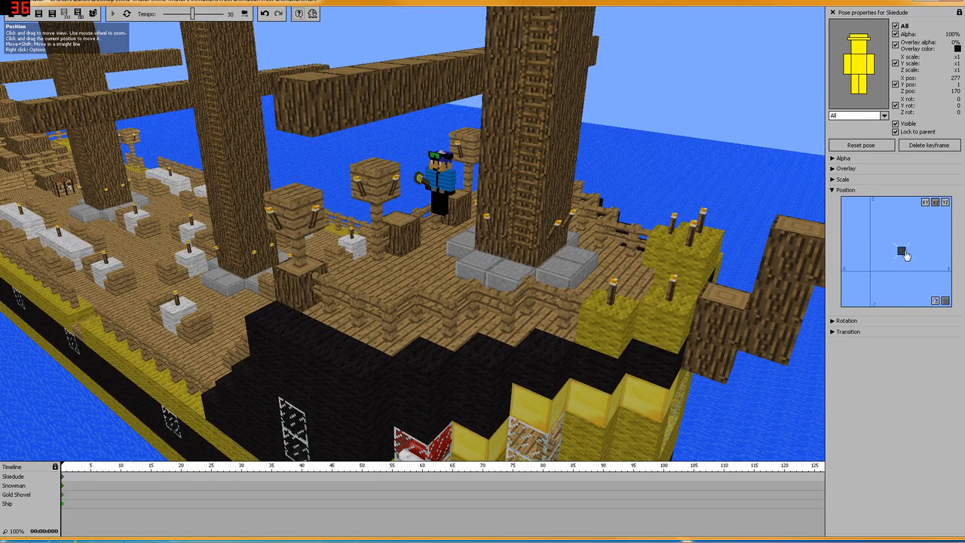
# Step: Raise Skiedude to Y 57 and shift the character to X 264, Z 156 at the top of the stern stairs
pyautogui.moveTo(905, 257); pyautogui.dragTo(901, 281)
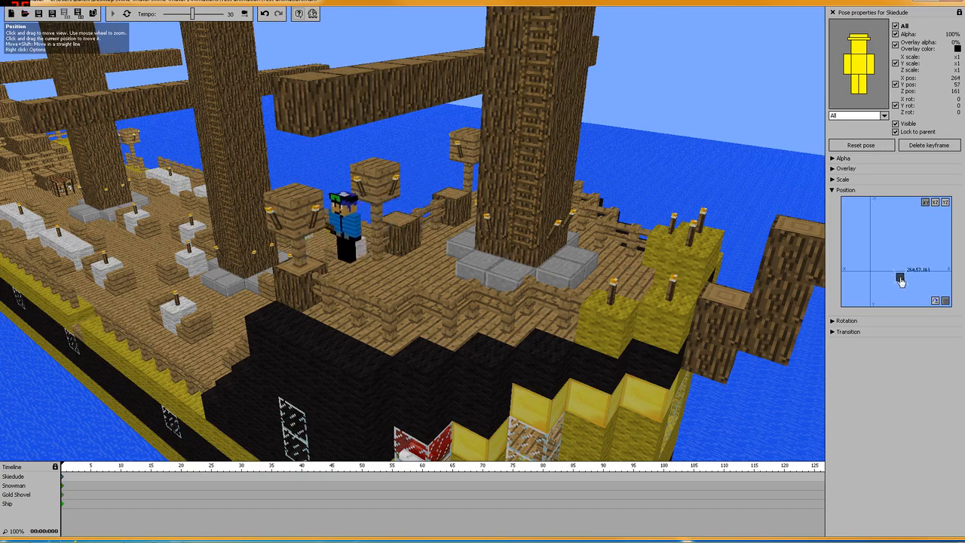
pyautogui.moveTo(521, 266)
pyautogui.mouseDown()
pyautogui.moveTo(591, 265)
pyautogui.moveTo(663, 242)
pyautogui.mouseUp()
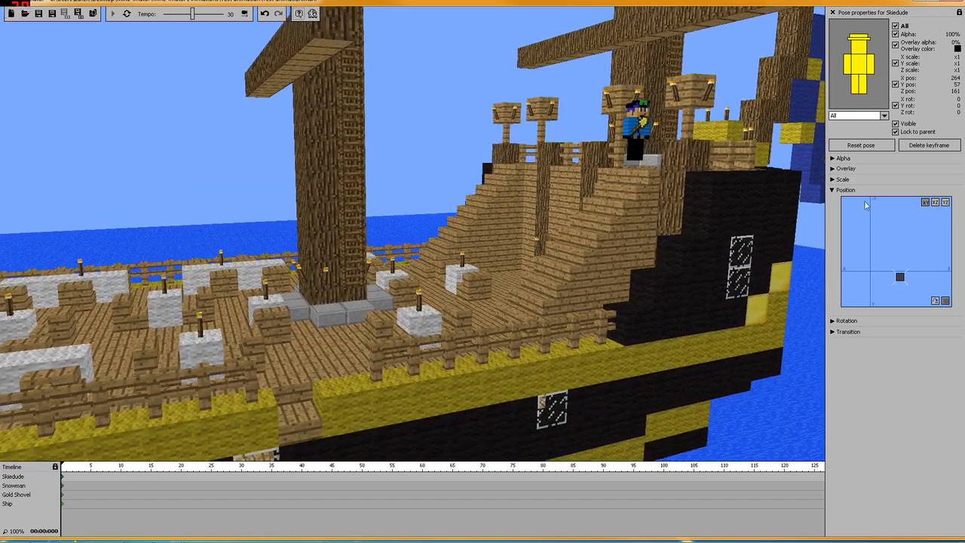
pyautogui.click(936, 202)
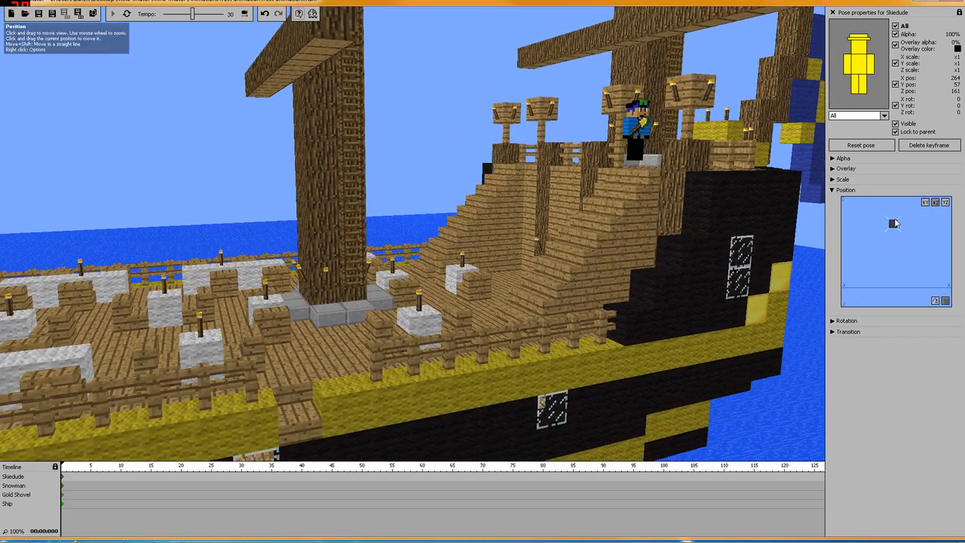
pyautogui.moveTo(893, 228); pyautogui.dragTo(894, 230)
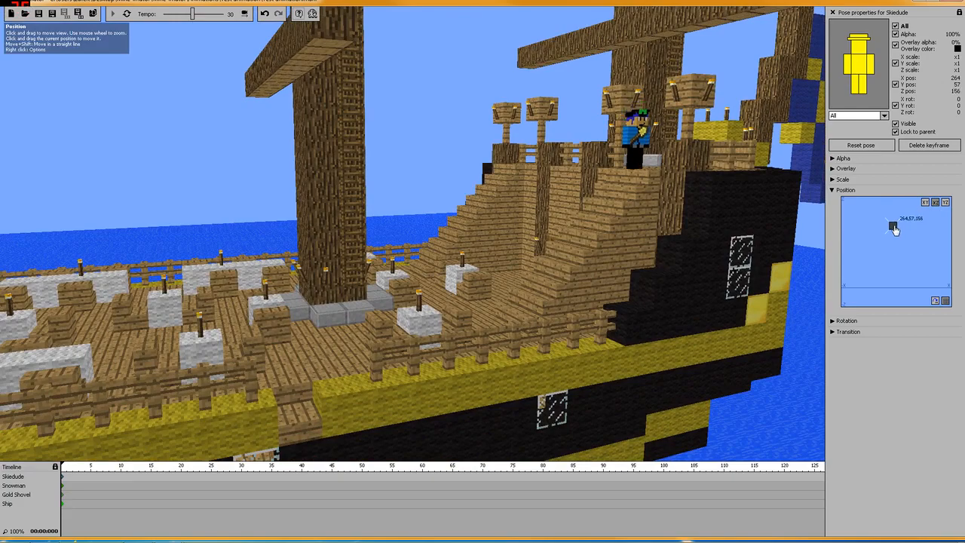
pyautogui.moveTo(684, 181); pyautogui.dragTo(691, 209)
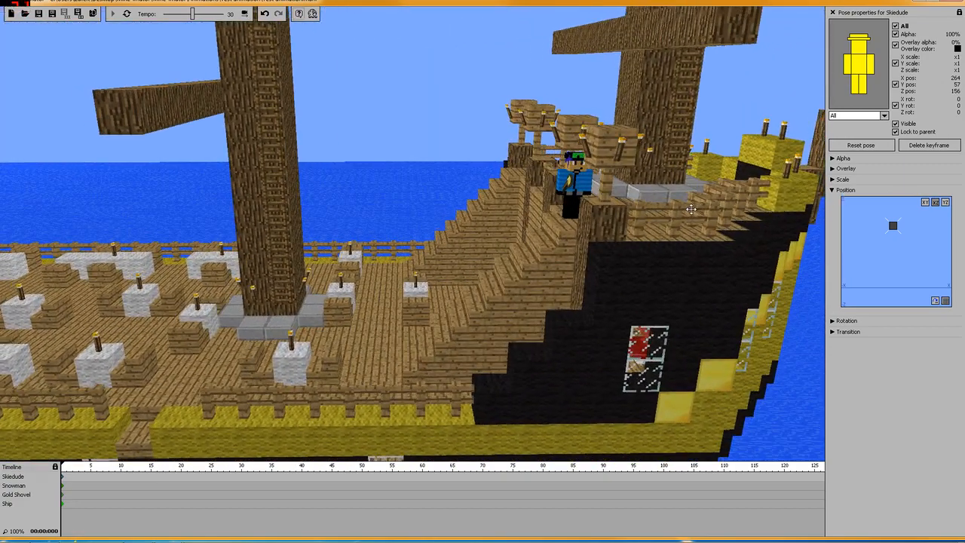
# Step: Rotate Skiedude to -90 degrees around the Z axis and check the facing from around the stern
pyautogui.click(832, 191)
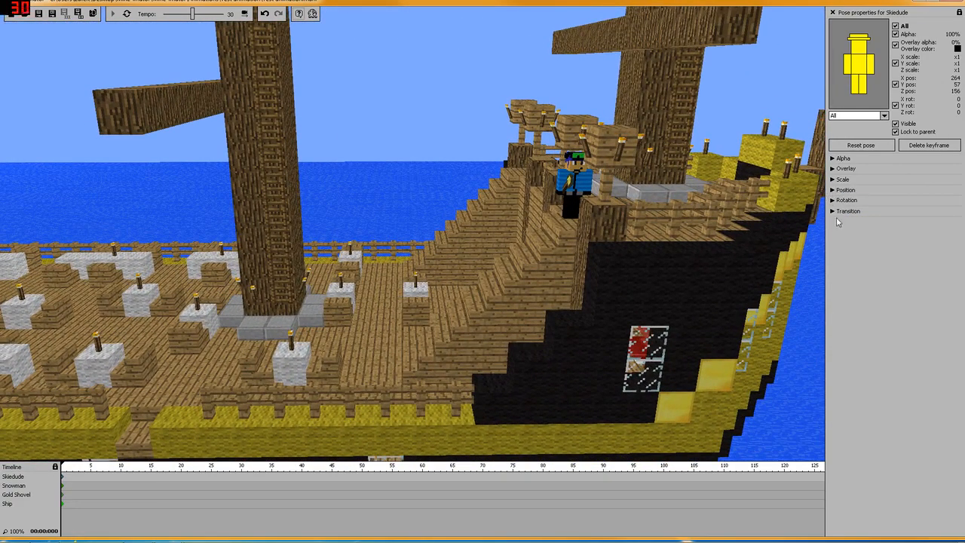
pyautogui.click(832, 201)
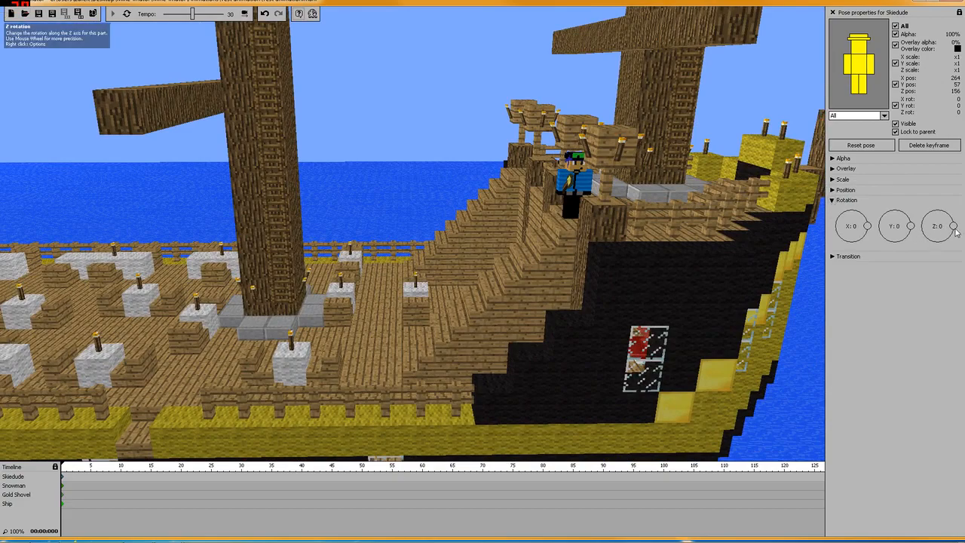
pyautogui.moveTo(954, 231); pyautogui.dragTo(938, 243)
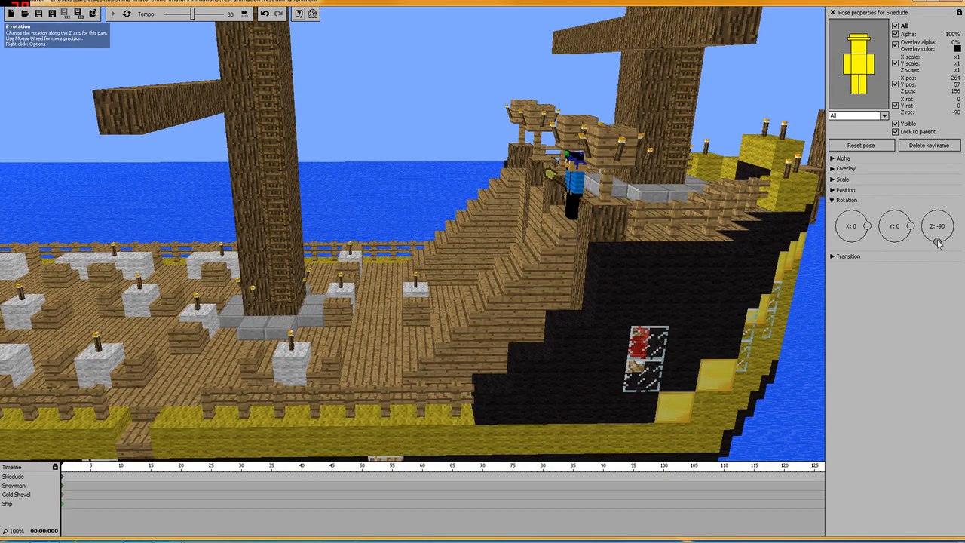
pyautogui.moveTo(684, 214); pyautogui.dragTo(556, 216)
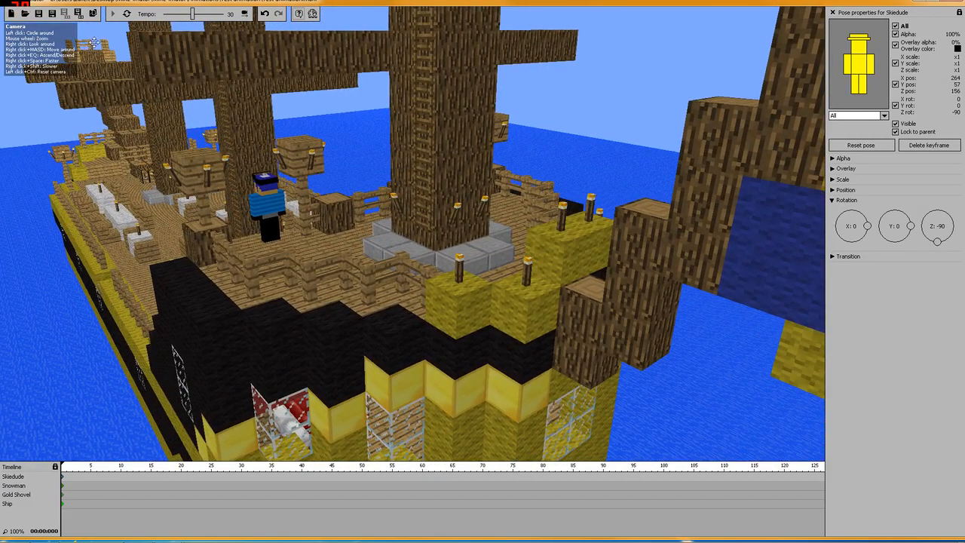
pyautogui.moveTo(142, 203); pyautogui.dragTo(102, 200)
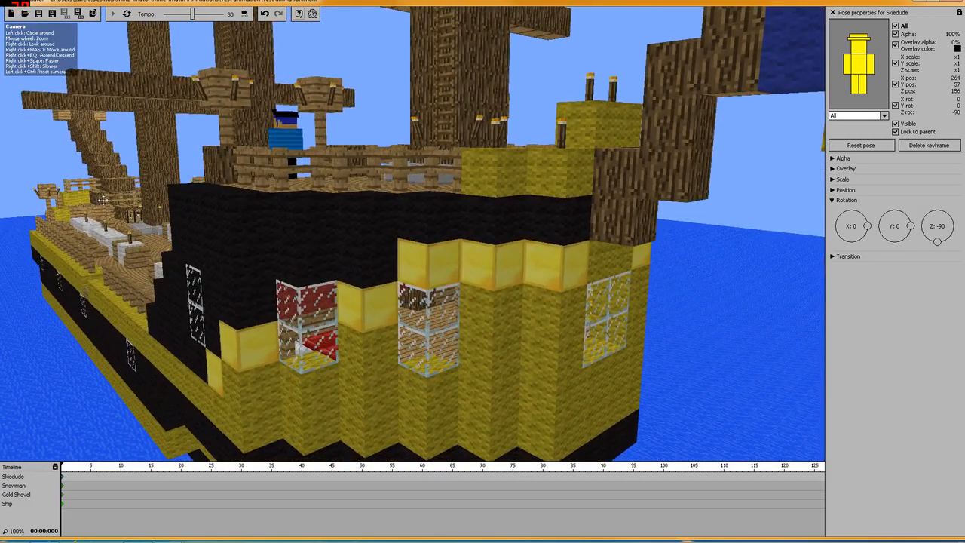
pyautogui.moveTo(178, 176); pyautogui.dragTo(370, 193)
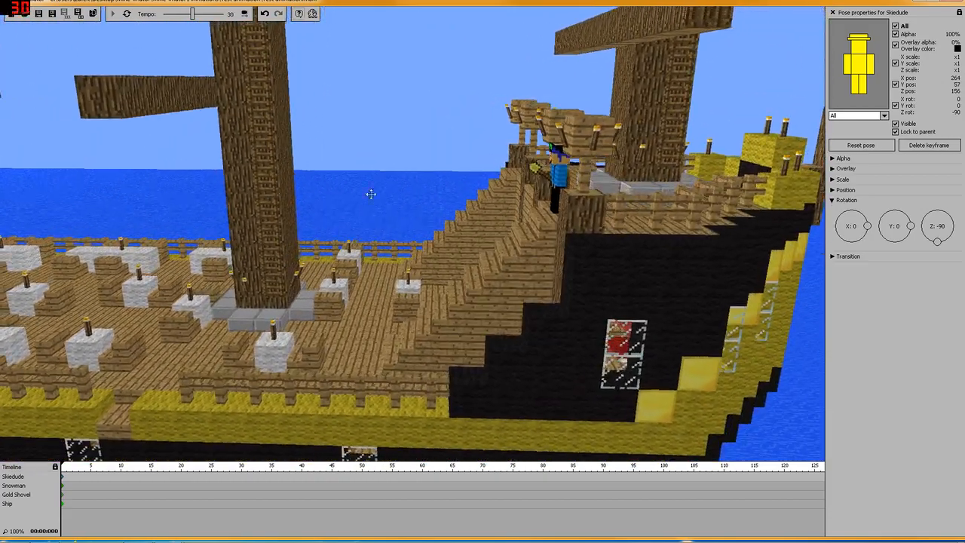
# Step: Raise Skiedude to Y 63 so the feet rest on the stern deck, checking from a close front view
pyautogui.moveTo(609, 211); pyautogui.dragTo(731, 181, button='right')
pyautogui.press('q')
pyautogui.press('w')
pyautogui.press('a')
pyautogui.press('a')
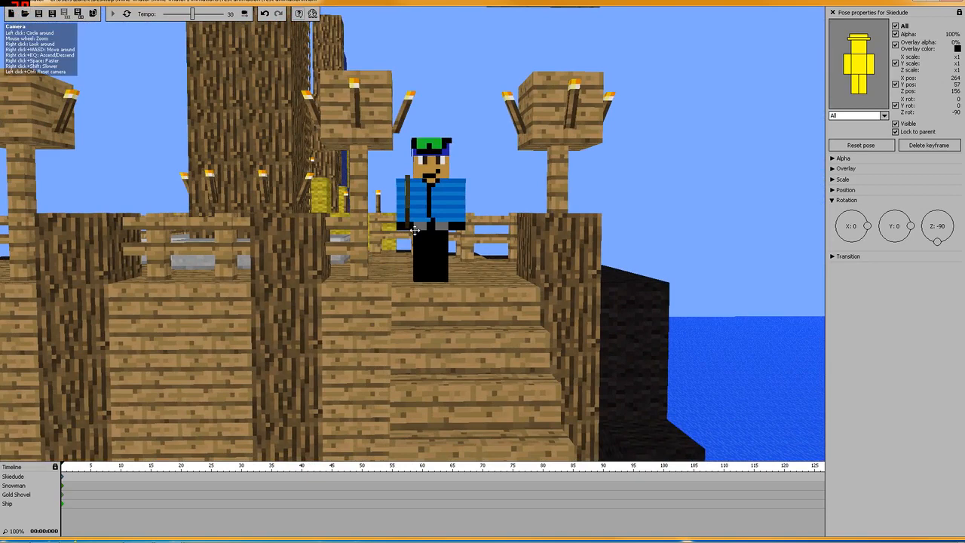
pyautogui.click(834, 190)
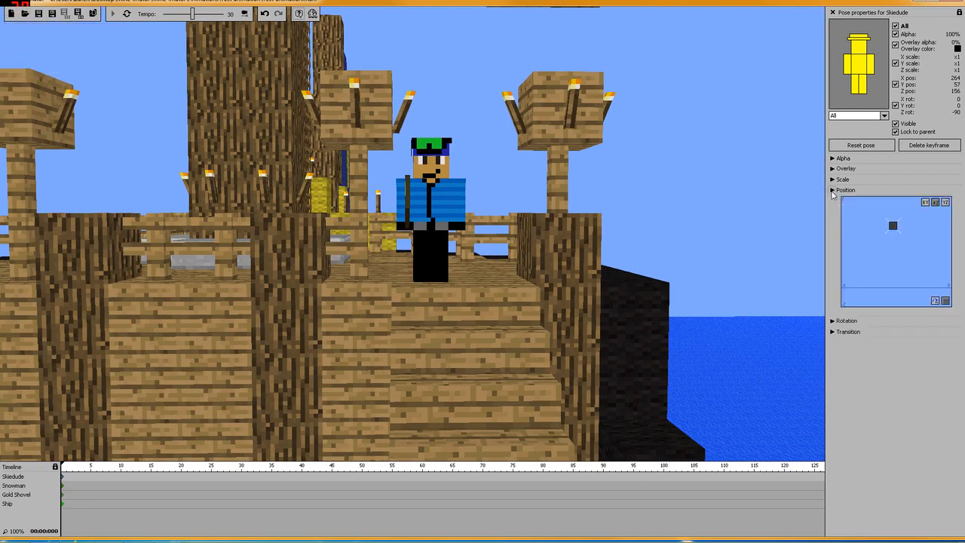
pyautogui.click(934, 203)
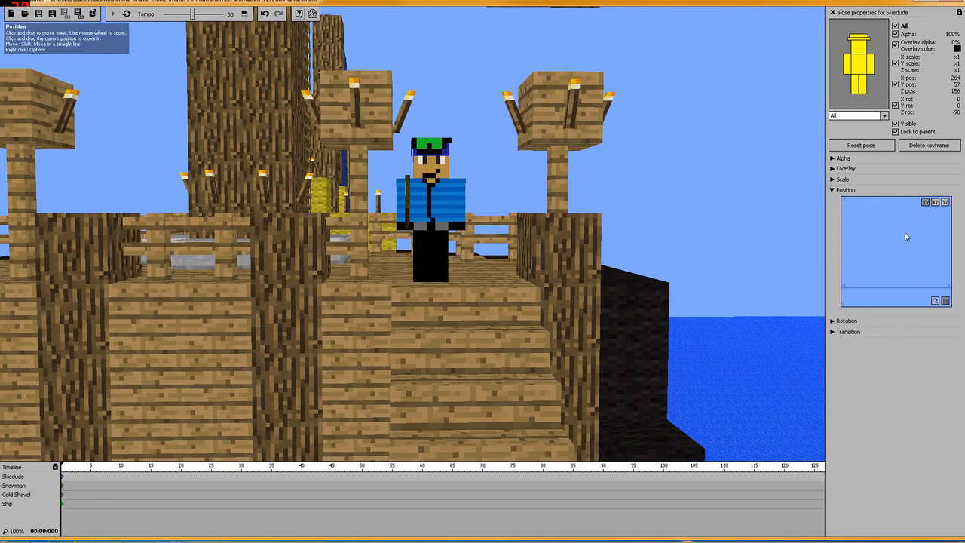
pyautogui.moveTo(928, 242); pyautogui.dragTo(889, 230)
pyautogui.moveTo(893, 276); pyautogui.dragTo(893, 277)
# Step: Select the Snowman's first keyframe and move the Snowman to the ship's bow at X -308, Z 123
pyautogui.moveTo(606, 218); pyautogui.dragTo(179, 264)
pyautogui.press('w')
pyautogui.moveTo(412, 234); pyautogui.dragTo(410, 233, button='right')
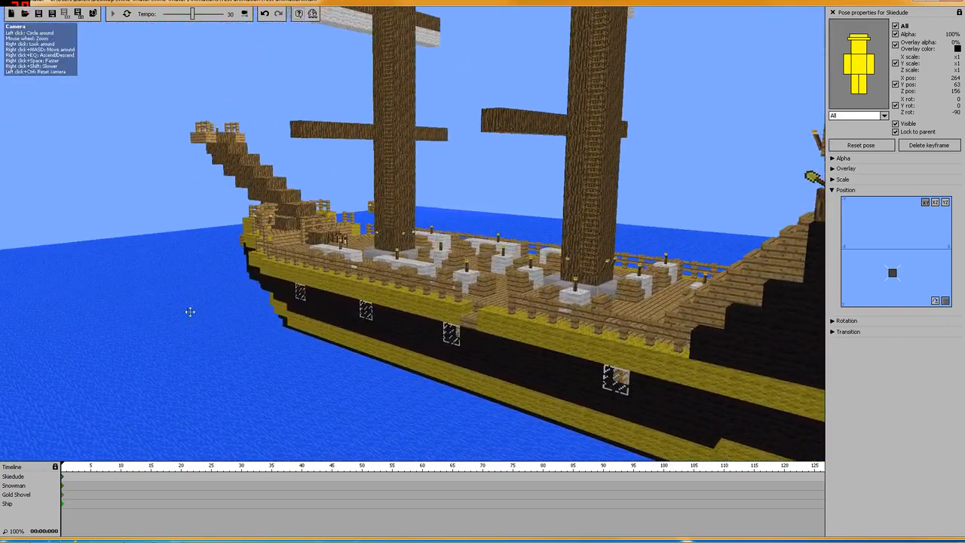
pyautogui.click(64, 489)
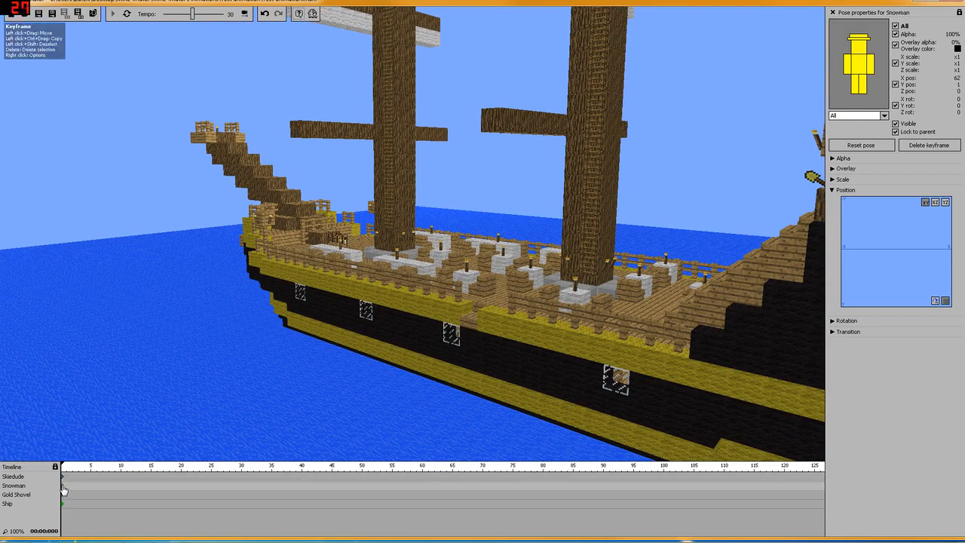
pyautogui.moveTo(365, 252); pyautogui.dragTo(427, 254)
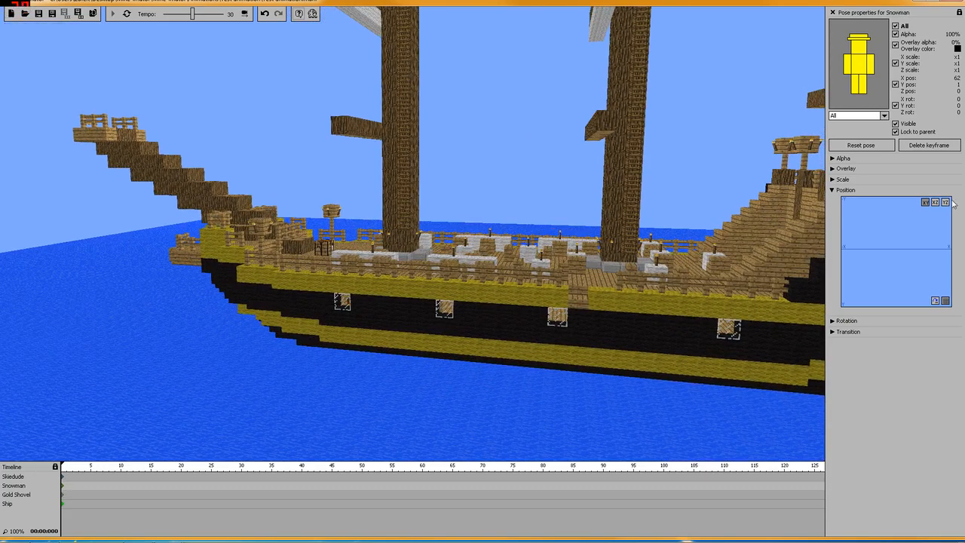
pyautogui.scroll(2, 895, 241)
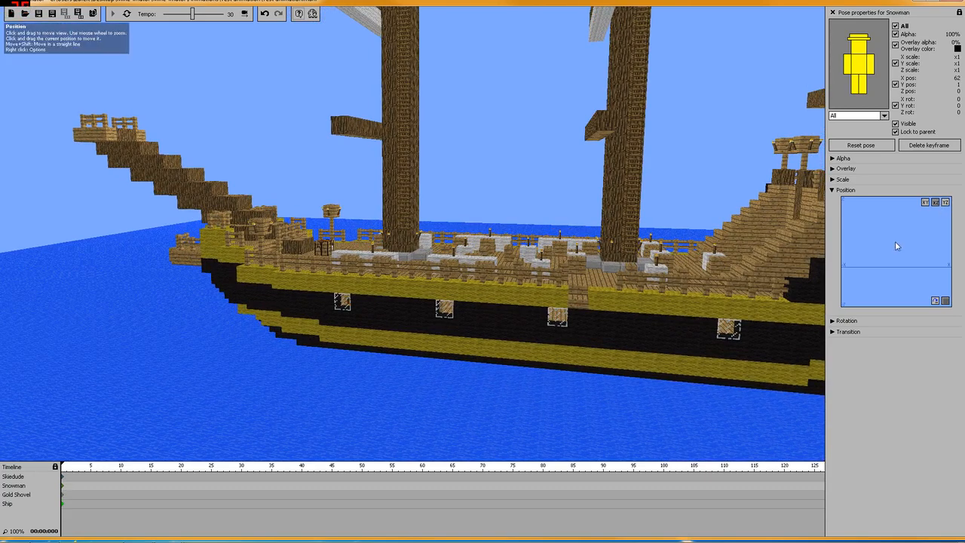
pyautogui.scroll(-10, 895, 241)
pyautogui.moveTo(876, 235); pyautogui.dragTo(910, 222)
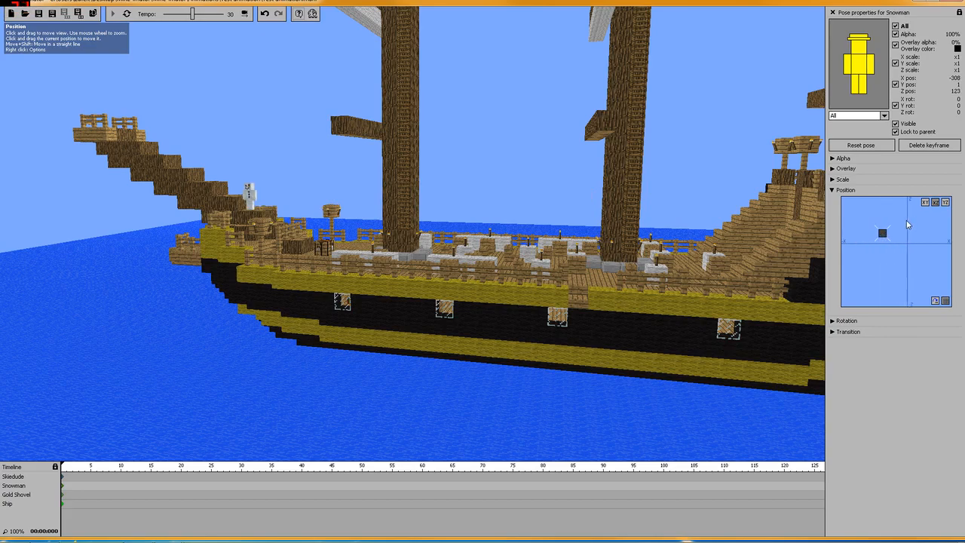
# Step: Adjust the Snowman's height to Y 40 and shift it to X -269 on the bow
pyautogui.moveTo(472, 176); pyautogui.dragTo(361, 179)
pyautogui.click(926, 204)
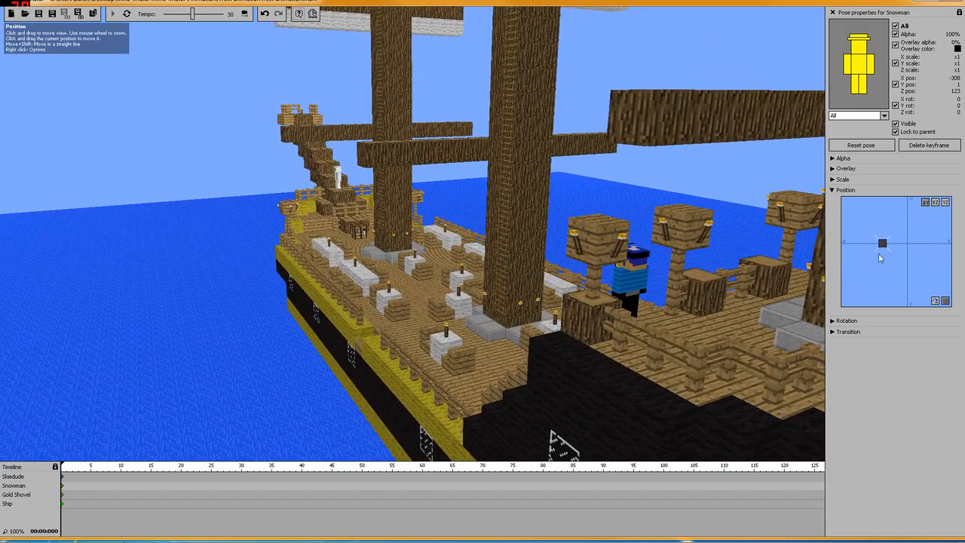
pyautogui.moveTo(883, 249); pyautogui.dragTo(878, 254)
pyautogui.moveTo(528, 231)
pyautogui.mouseDown(button='right')
pyautogui.moveTo(513, 244)
pyautogui.moveTo(515, 228)
pyautogui.mouseUp(button='right')
pyautogui.press('w')
pyautogui.moveTo(412, 234); pyautogui.dragTo(405, 236, button='right')
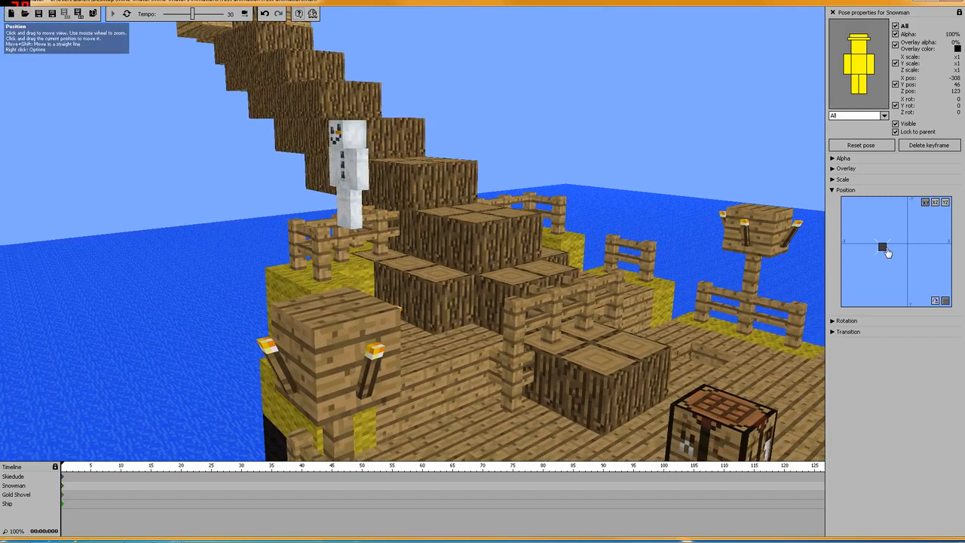
pyautogui.moveTo(885, 252); pyautogui.dragTo(887, 252)
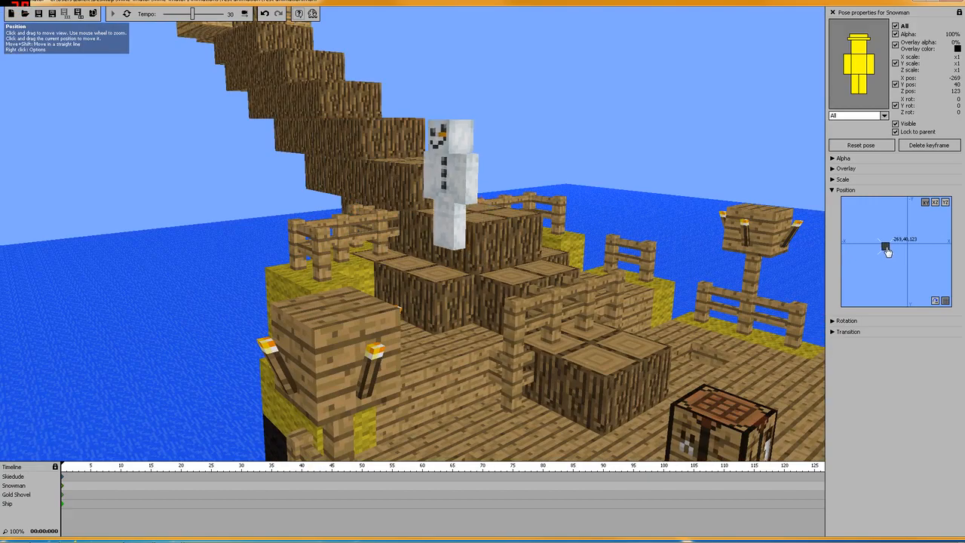
# Step: Move the Snowman horizontally to X -250, Z 75, placing it on the deck behind the bow fence
pyautogui.moveTo(644, 179); pyautogui.dragTo(621, 222)
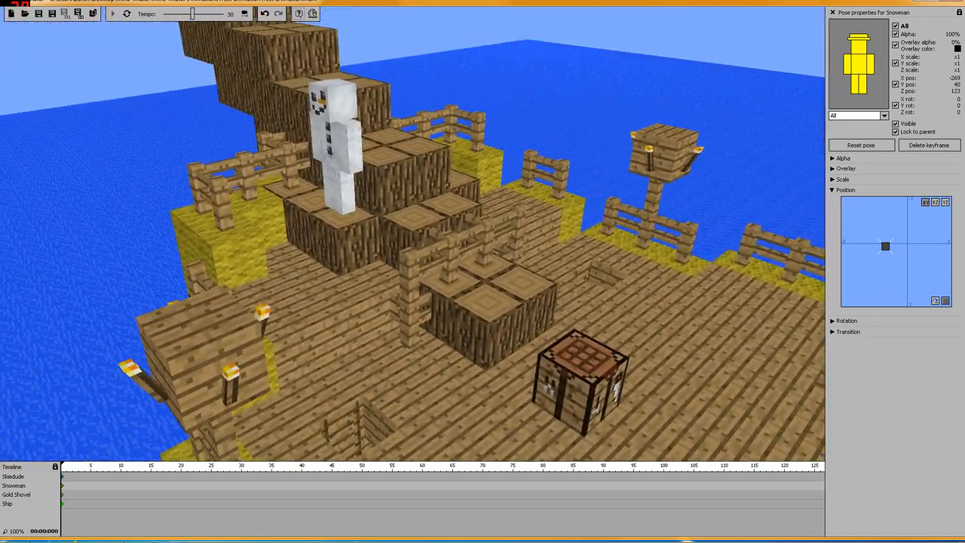
pyautogui.click(935, 203)
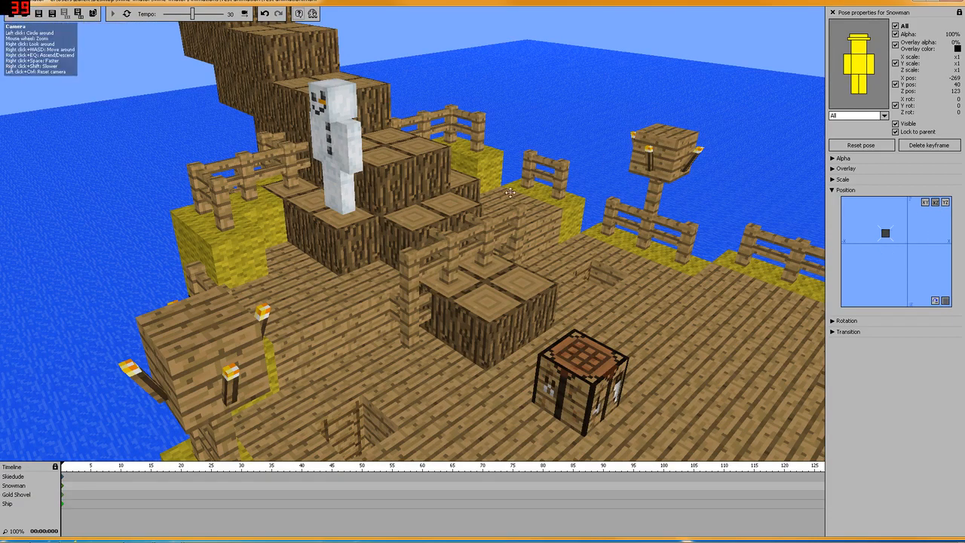
pyautogui.moveTo(509, 193); pyautogui.dragTo(549, 181)
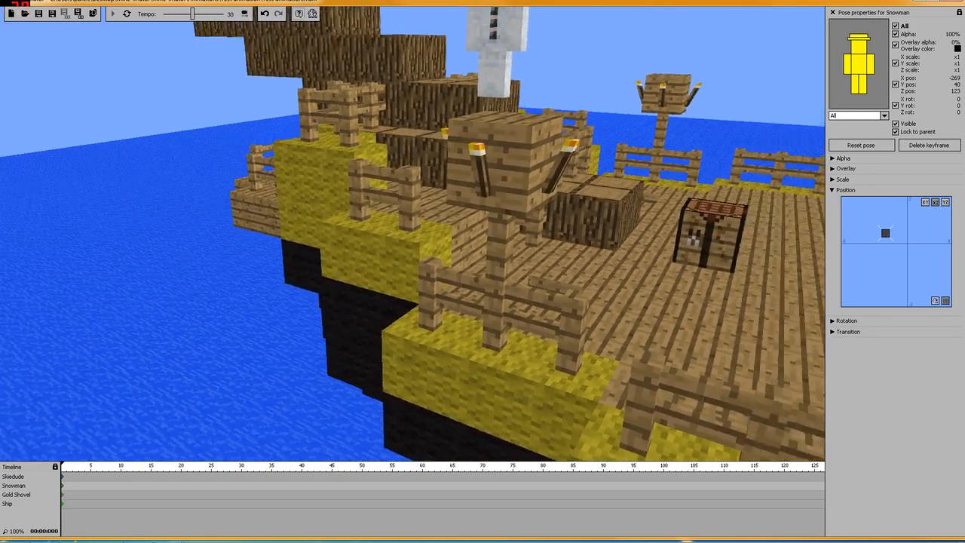
pyautogui.moveTo(549, 181); pyautogui.dragTo(564, 166, button='right')
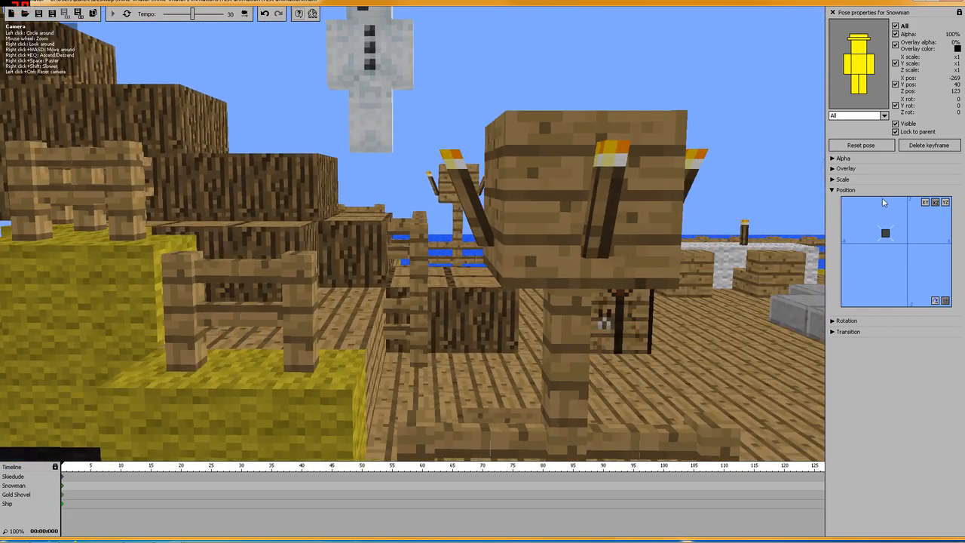
pyautogui.moveTo(886, 238); pyautogui.dragTo(887, 236)
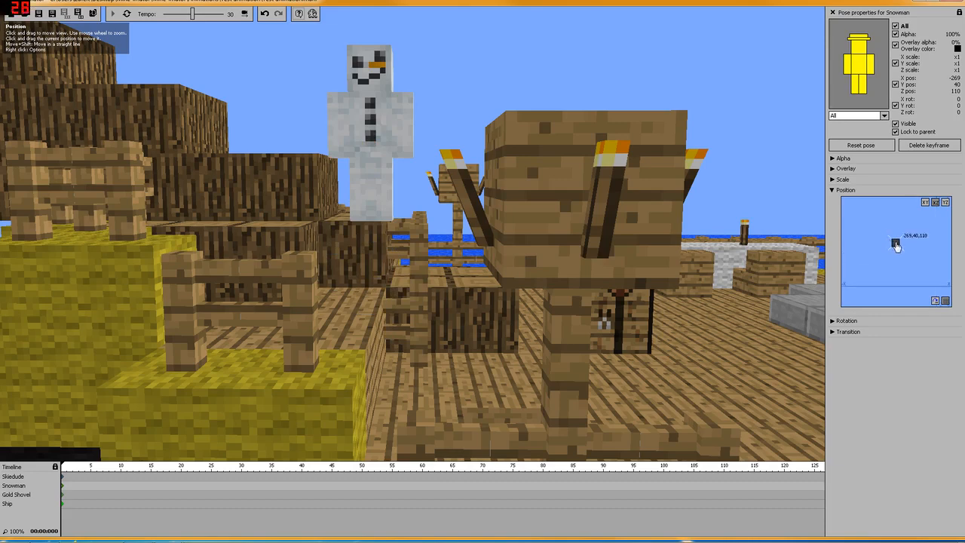
pyautogui.moveTo(896, 245); pyautogui.dragTo(903, 258)
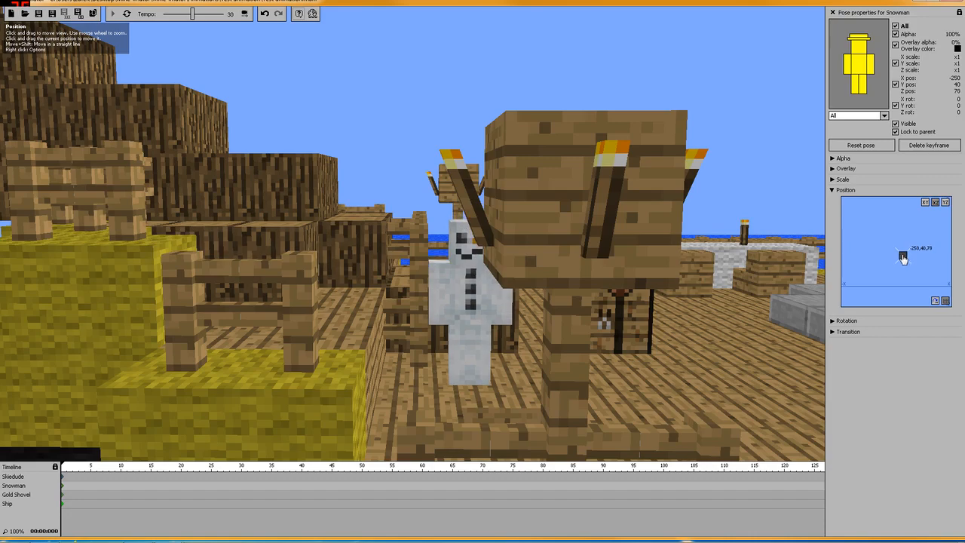
pyautogui.moveTo(789, 293); pyautogui.dragTo(789, 291, button='right')
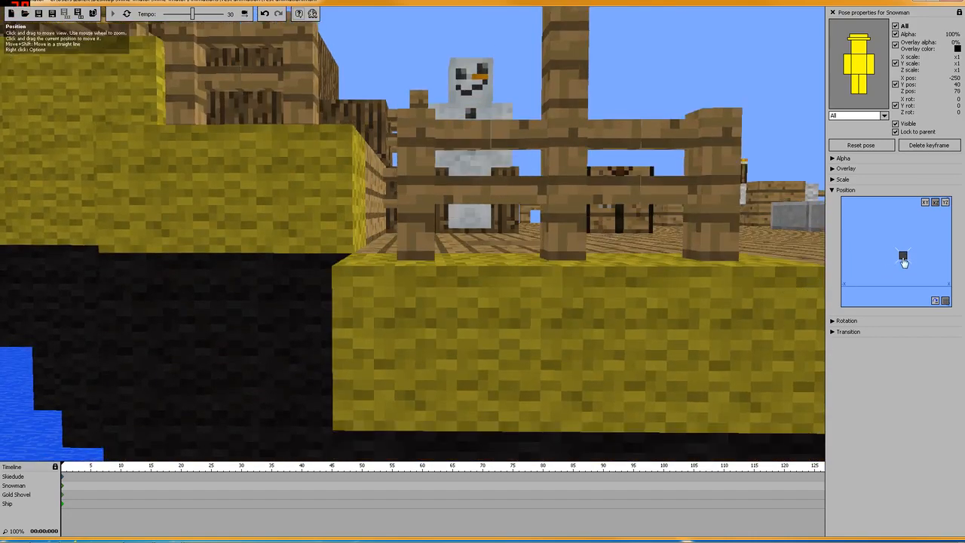
pyautogui.moveTo(903, 261); pyautogui.dragTo(904, 263)
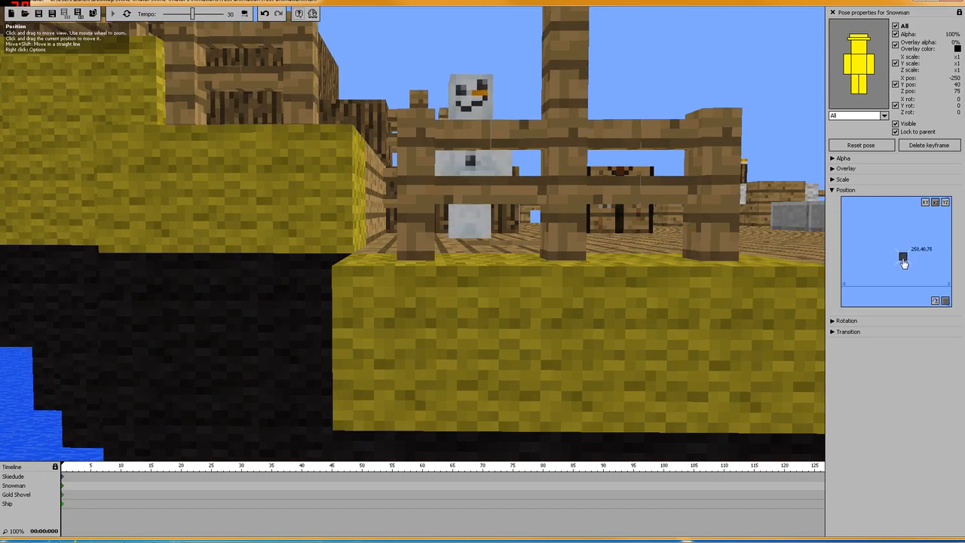
# Step: Rotate the whole Snowman to Z 90 in the first keyframe so it faces Skiedude at the stern
pyautogui.moveTo(672, 174)
pyautogui.mouseDown(button='right')
pyautogui.moveTo(657, 188)
pyautogui.moveTo(663, 180)
pyautogui.mouseUp(button='right')
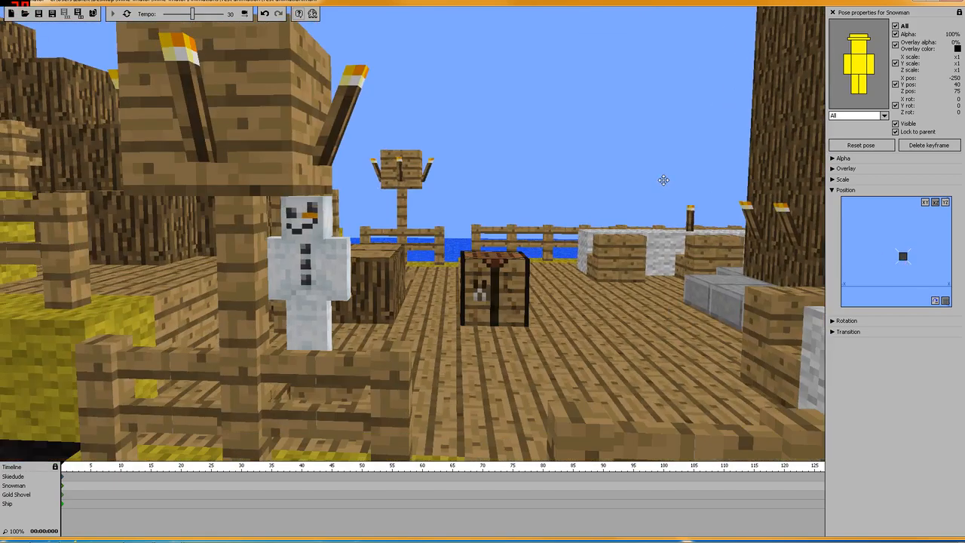
pyautogui.click(833, 190)
pyautogui.click(833, 200)
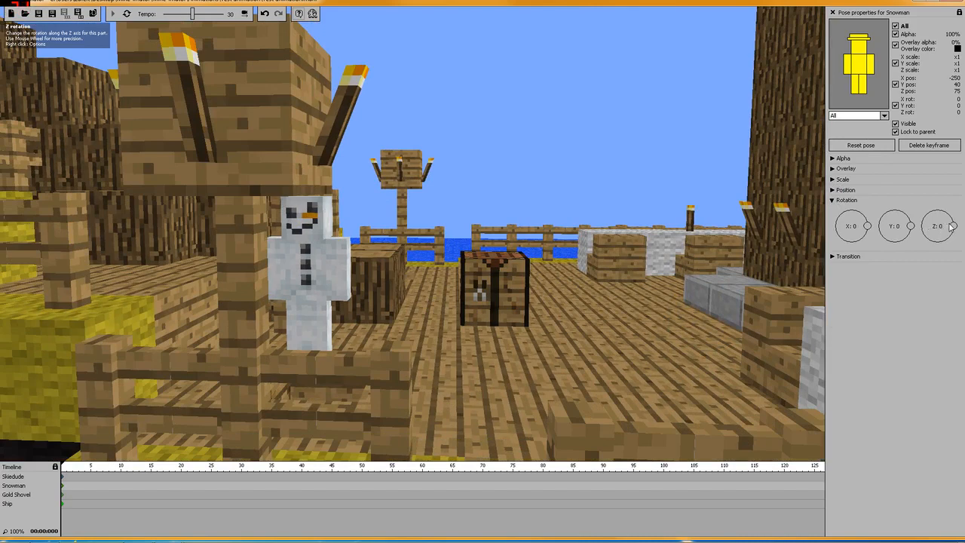
pyautogui.moveTo(951, 226); pyautogui.dragTo(937, 210)
pyautogui.moveTo(513, 206); pyautogui.dragTo(483, 208, button='right')
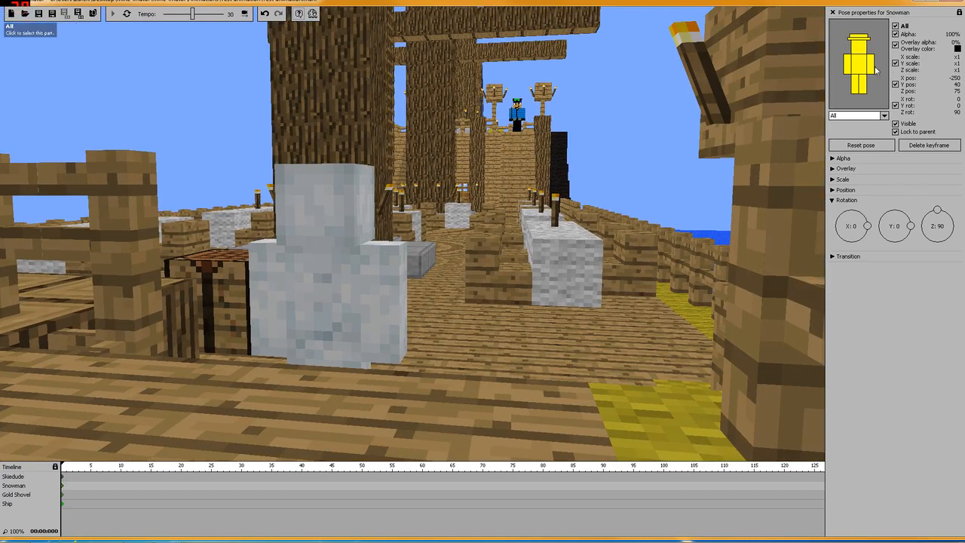
# Step: Add a Snowman keyframe at frame 15 and raise the right arm to an X rotation of -111
pyautogui.click(847, 71)
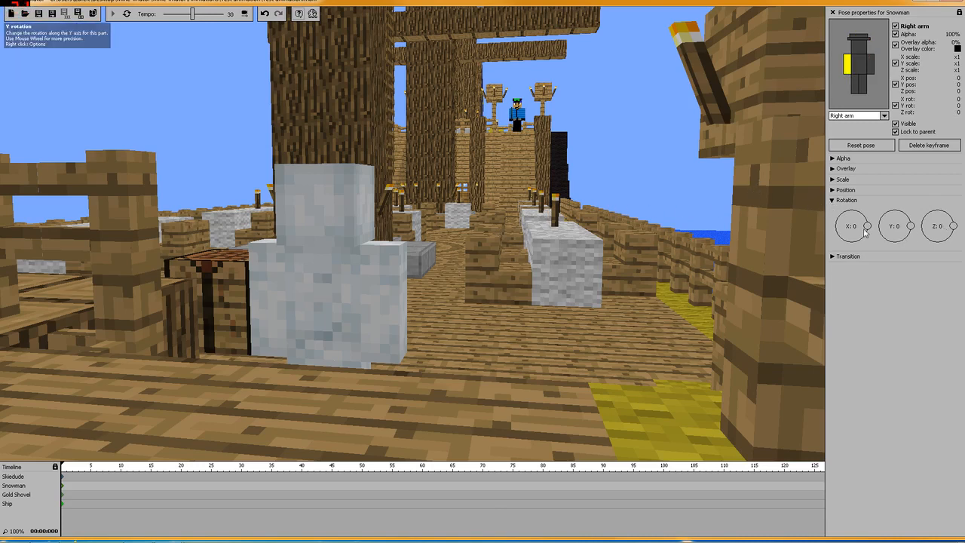
pyautogui.moveTo(868, 229)
pyautogui.mouseDown()
pyautogui.moveTo(863, 245)
pyautogui.moveTo(867, 229)
pyautogui.mouseUp()
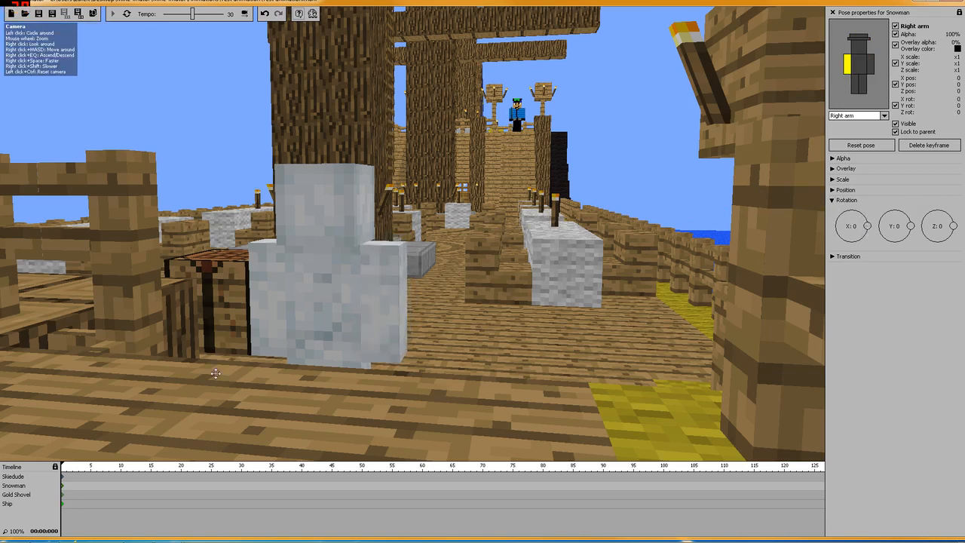
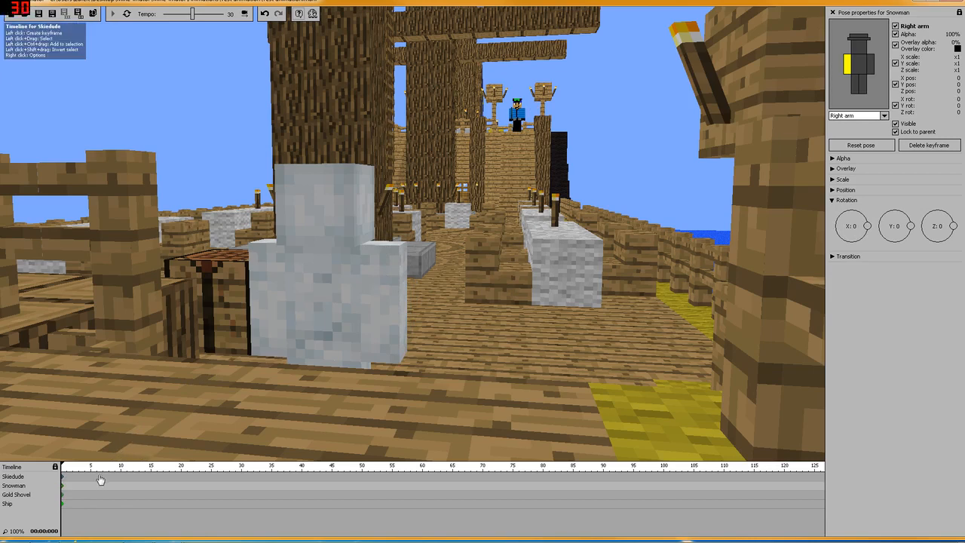
pyautogui.click(152, 491)
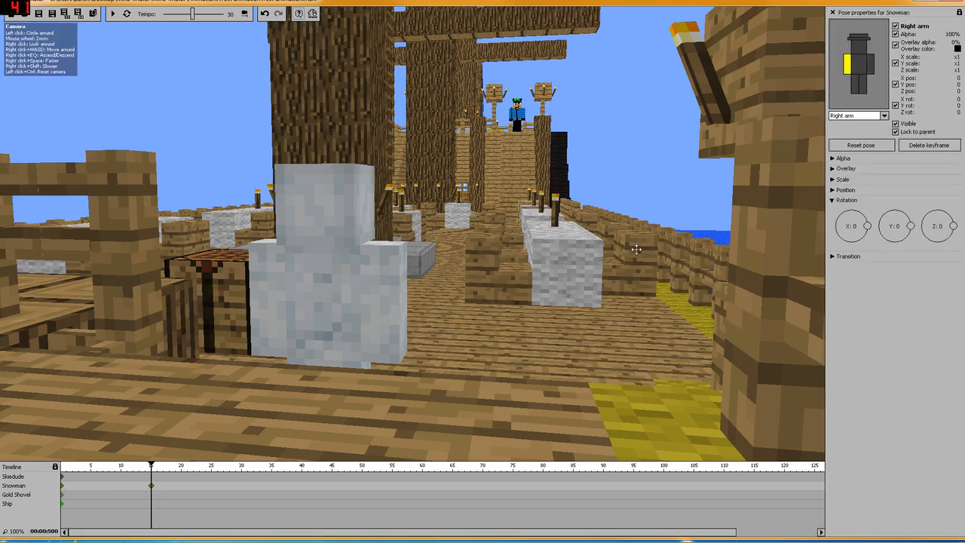
pyautogui.moveTo(868, 227); pyautogui.dragTo(842, 257)
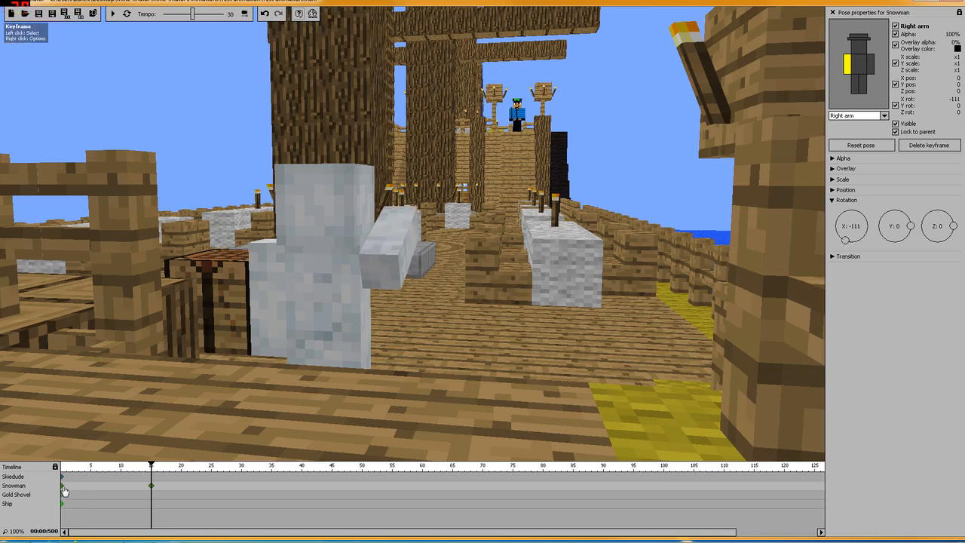
# Step: Return to the Snowman's first keyframe and show the position grid in the XY plane, zoomed and centred on the origin
pyautogui.click(63, 487)
pyautogui.press('e')
pyautogui.moveTo(381, 211)
pyautogui.mouseDown()
pyautogui.moveTo(390, 230)
pyautogui.moveTo(385, 212)
pyautogui.mouseUp()
pyautogui.press('q')
pyautogui.press('d')
pyautogui.press('d')
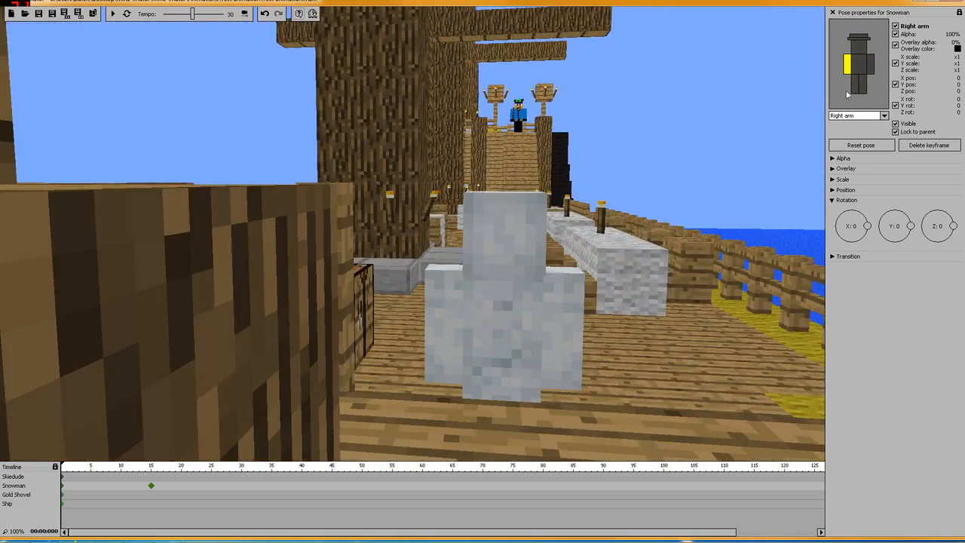
pyautogui.click(833, 190)
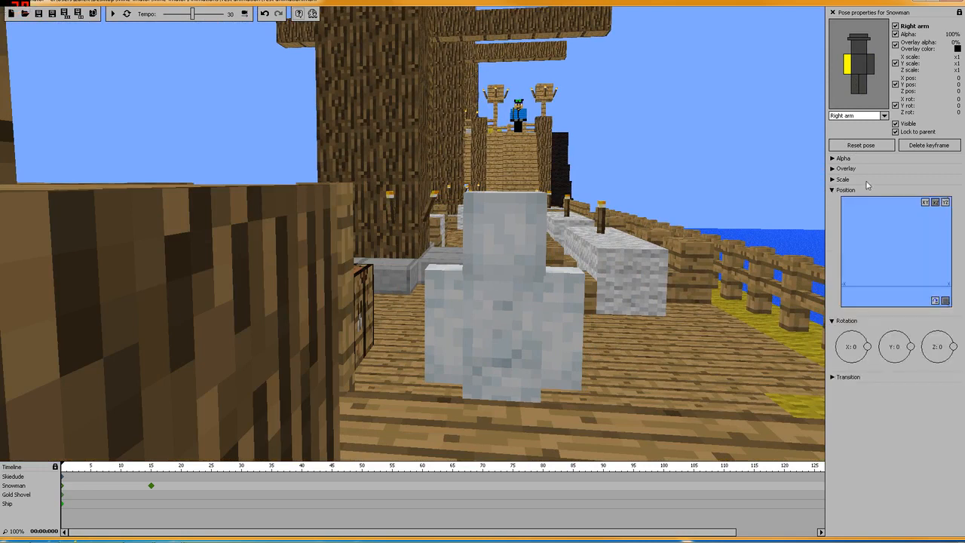
pyautogui.moveTo(898, 243); pyautogui.dragTo(775, 221)
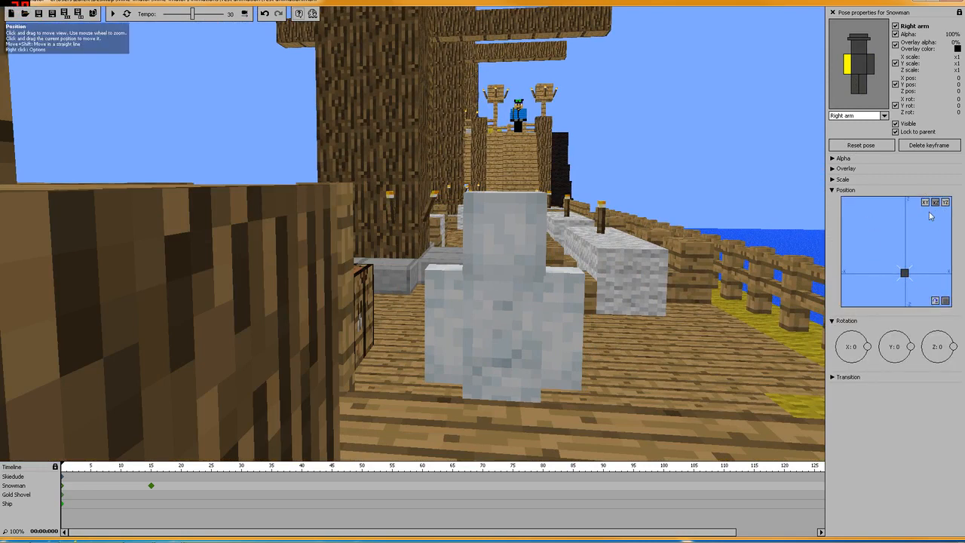
pyautogui.scroll(3, 908, 260)
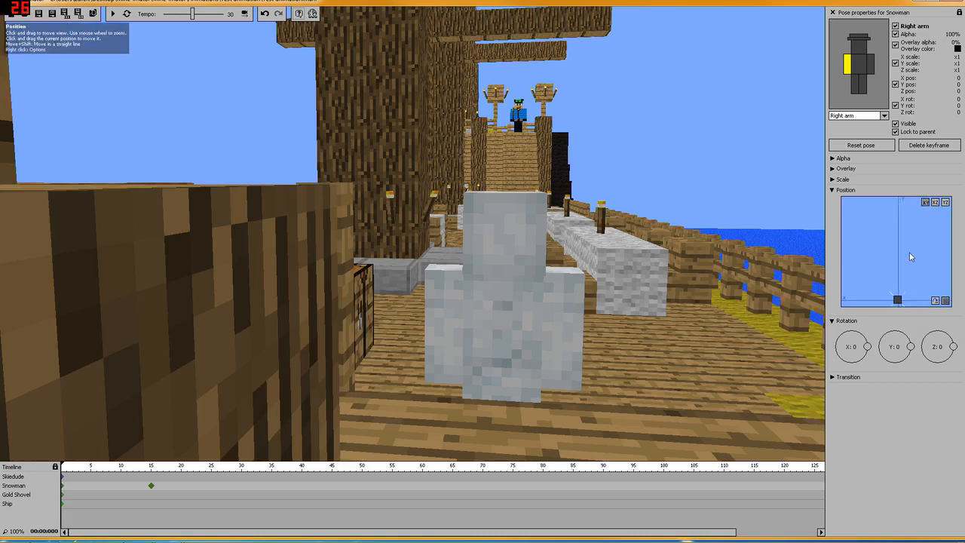
pyautogui.moveTo(909, 253); pyautogui.dragTo(914, 197)
pyautogui.scroll(3, 902, 263)
pyautogui.moveTo(903, 245); pyautogui.dragTo(892, 294)
pyautogui.moveTo(896, 233); pyautogui.dragTo(898, 238)
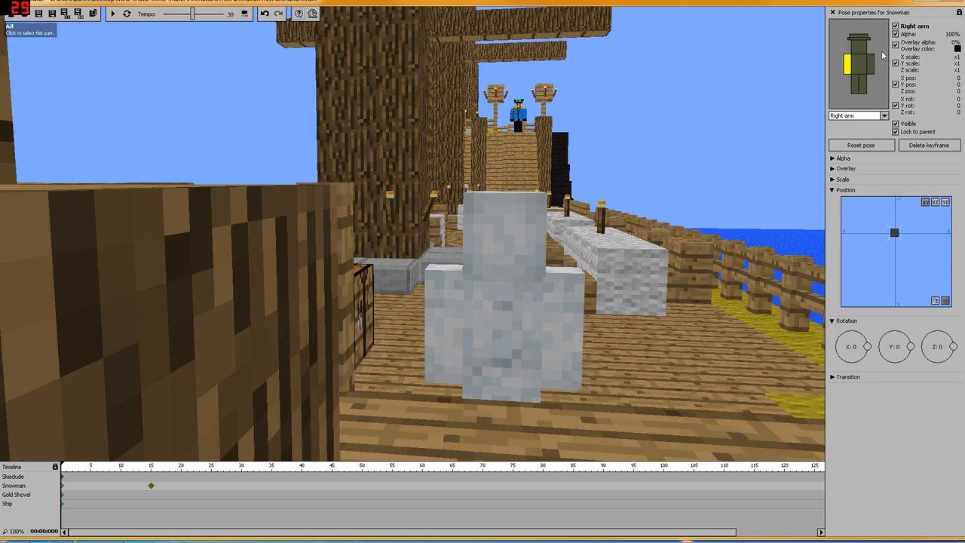
# Step: Select the whole Snowman and move it to X -248, Y 49 in the first keyframe
pyautogui.click(851, 115)
pyautogui.click(850, 126)
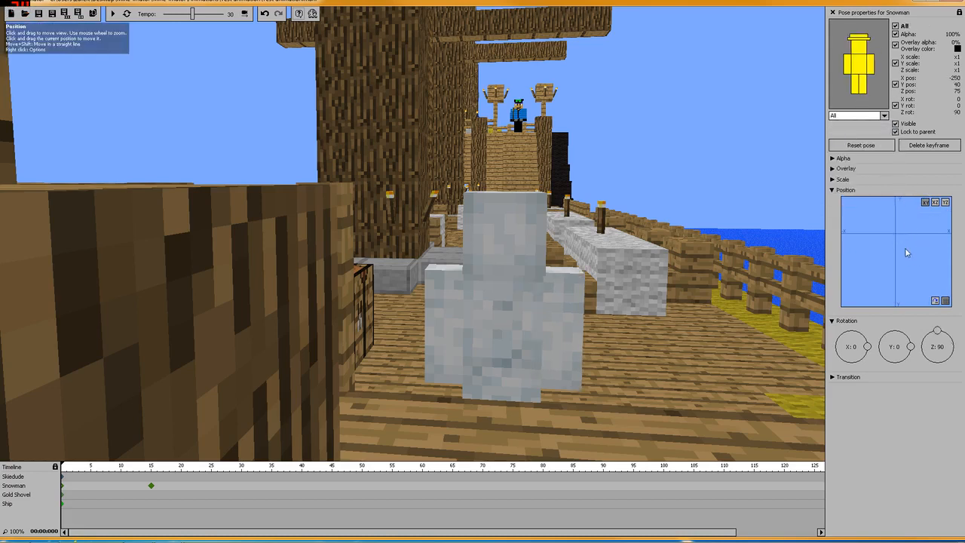
pyautogui.scroll(-10, 892, 243)
pyautogui.scroll(-3, 893, 248)
pyautogui.moveTo(883, 255)
pyautogui.mouseDown()
pyautogui.moveTo(919, 250)
pyautogui.moveTo(884, 223)
pyautogui.moveTo(894, 272)
pyautogui.mouseUp()
pyautogui.scroll(-5, 891, 245)
pyautogui.scroll(5, 892, 246)
pyautogui.scroll(6, 891, 243)
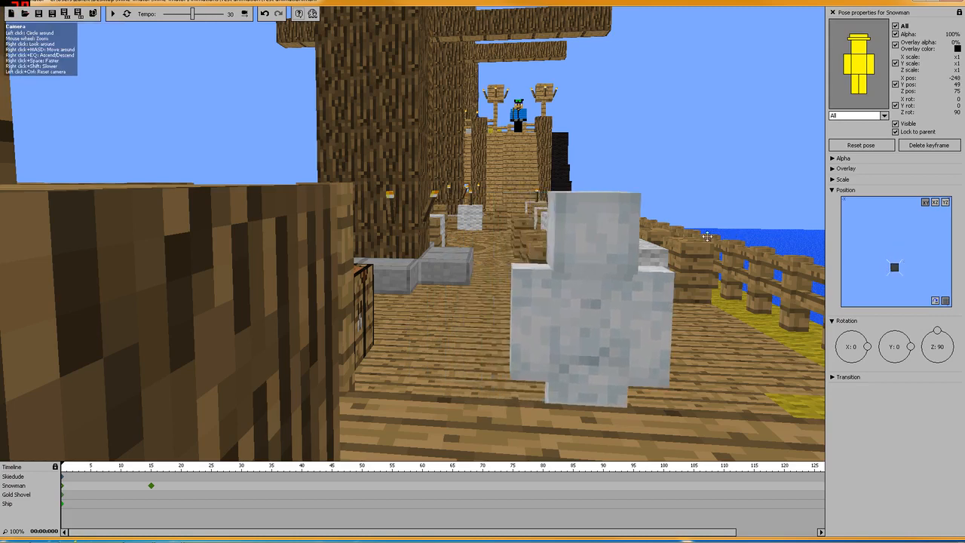
# Step: Compare the Snowman's two keyframes, then set the tempo to 9 and play the animation to check the motion
pyautogui.click(151, 485)
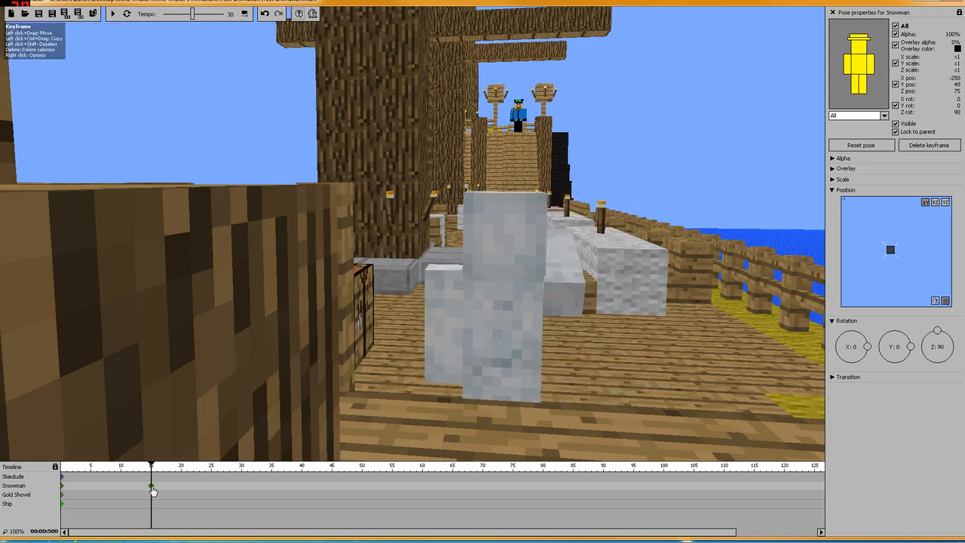
pyautogui.click(60, 491)
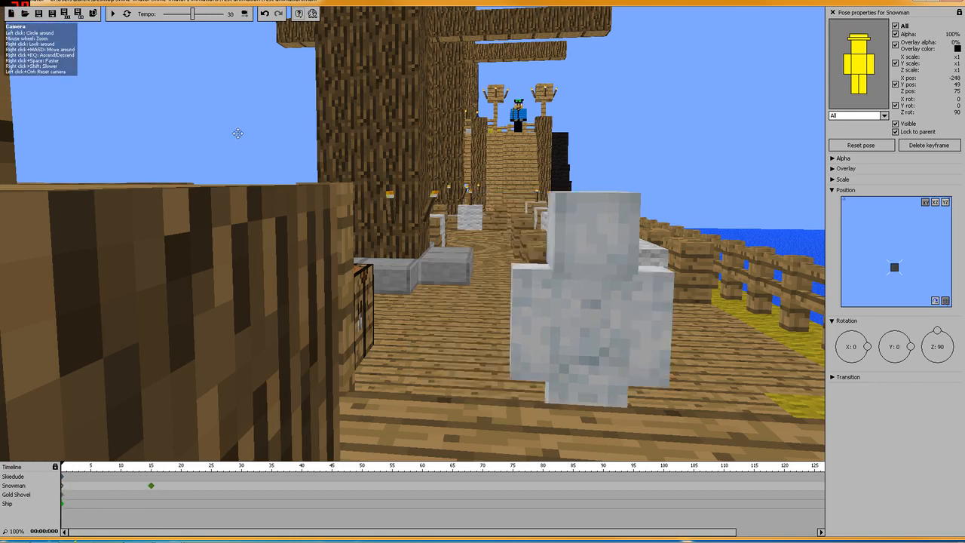
pyautogui.moveTo(191, 14); pyautogui.dragTo(171, 14)
pyautogui.click(113, 14)
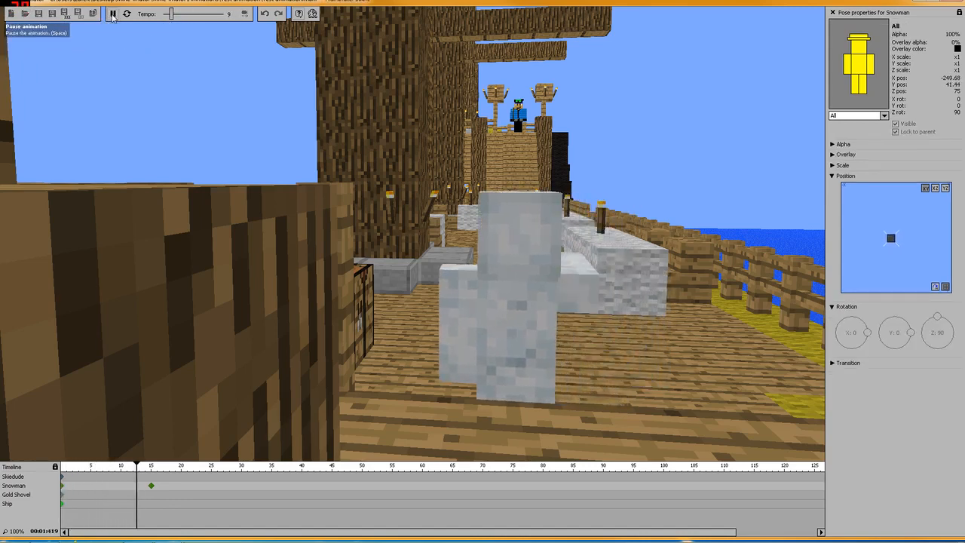
pyautogui.click(112, 15)
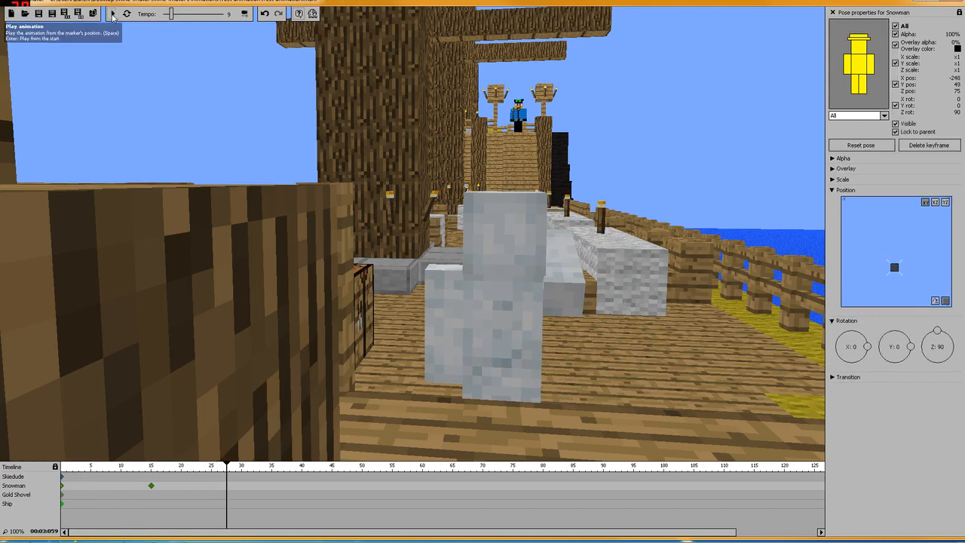
# Step: Remove the Snowman's keyframe at frame 15 and create a new one there carrying the first keyframe's pose
pyautogui.click(63, 486)
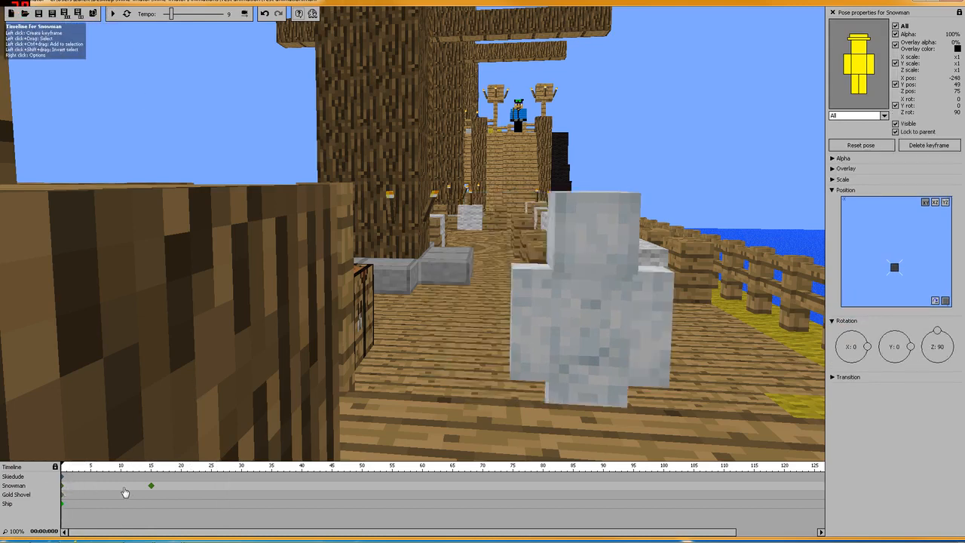
pyautogui.click(151, 486)
pyautogui.rightClick(152, 489)
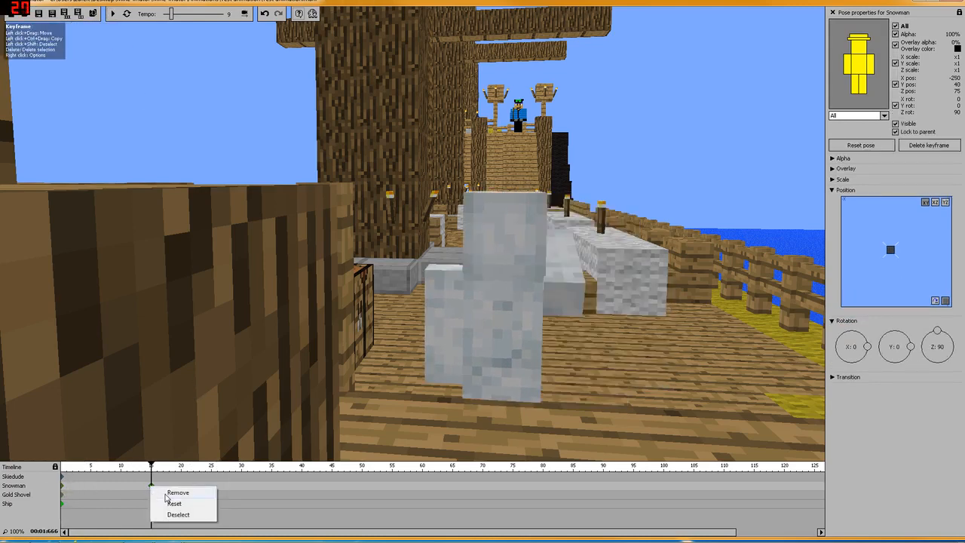
pyautogui.click(165, 496)
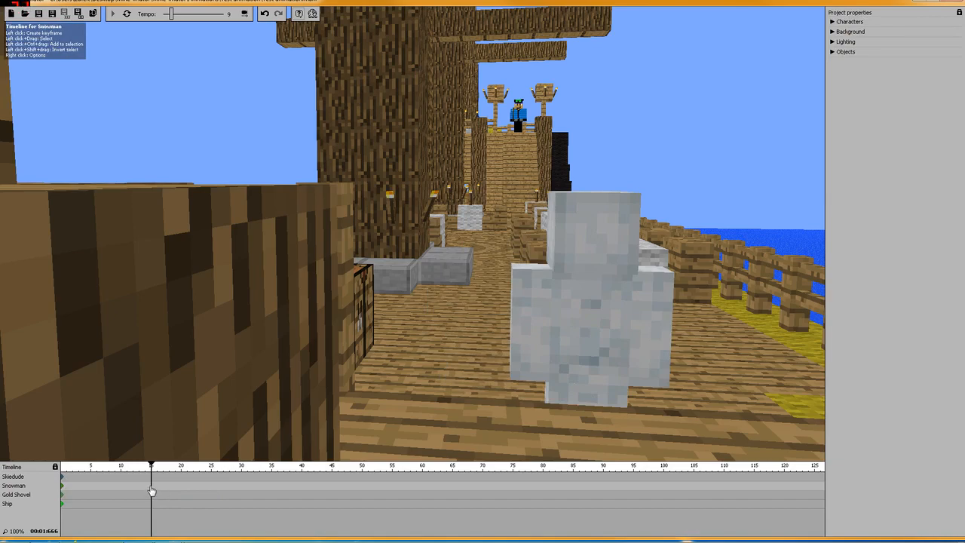
pyautogui.click(152, 491)
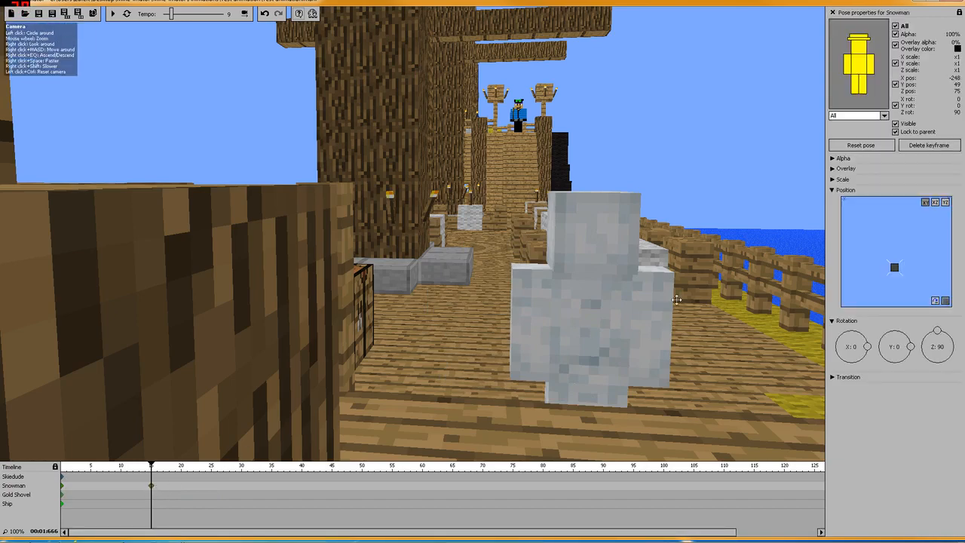
# Step: Raise the Snowman's right arm to an X rotation of -106 in the frame 15 keyframe
pyautogui.press('d')
pyautogui.press('s')
pyautogui.moveTo(719, 290); pyautogui.dragTo(747, 276, button='right')
pyautogui.press('w')
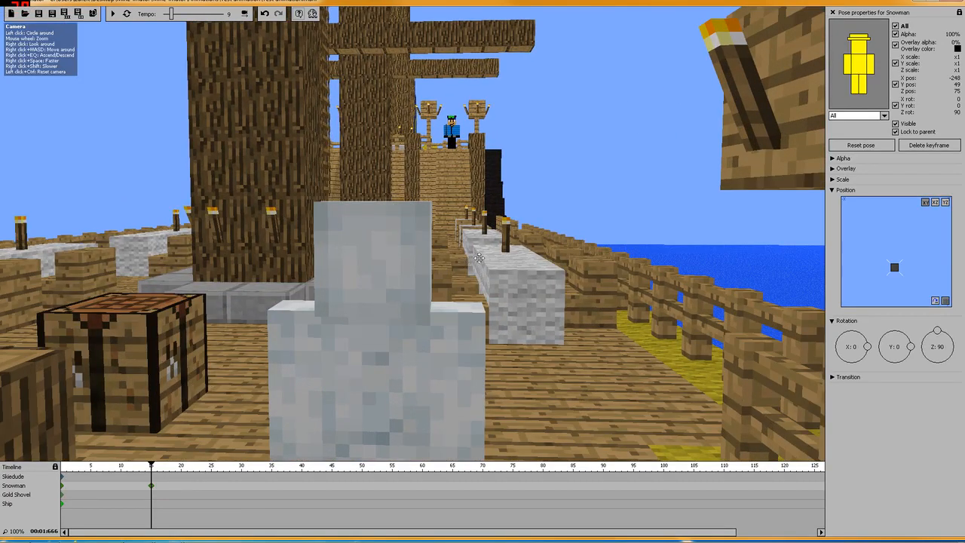
pyautogui.moveTo(479, 257); pyautogui.dragTo(328, 326)
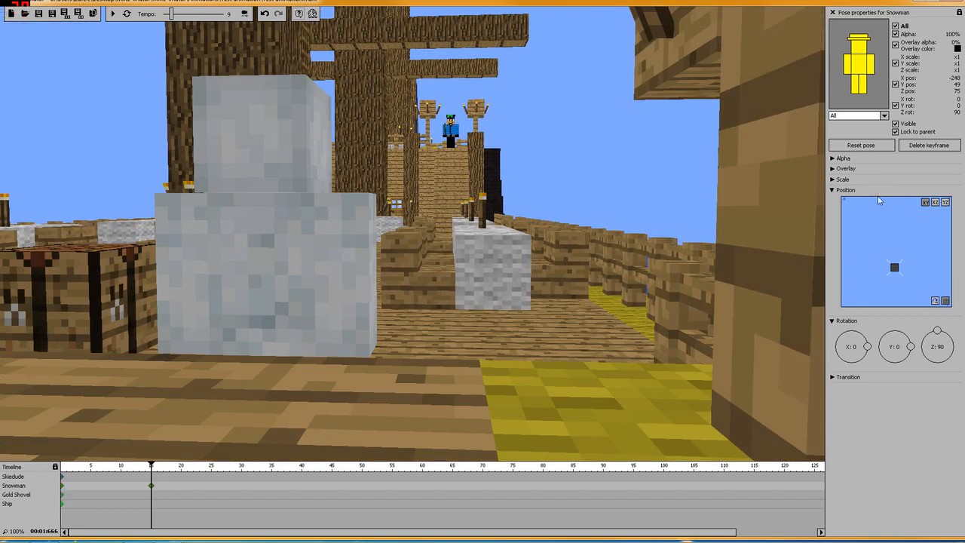
pyautogui.click(848, 66)
pyautogui.click(833, 189)
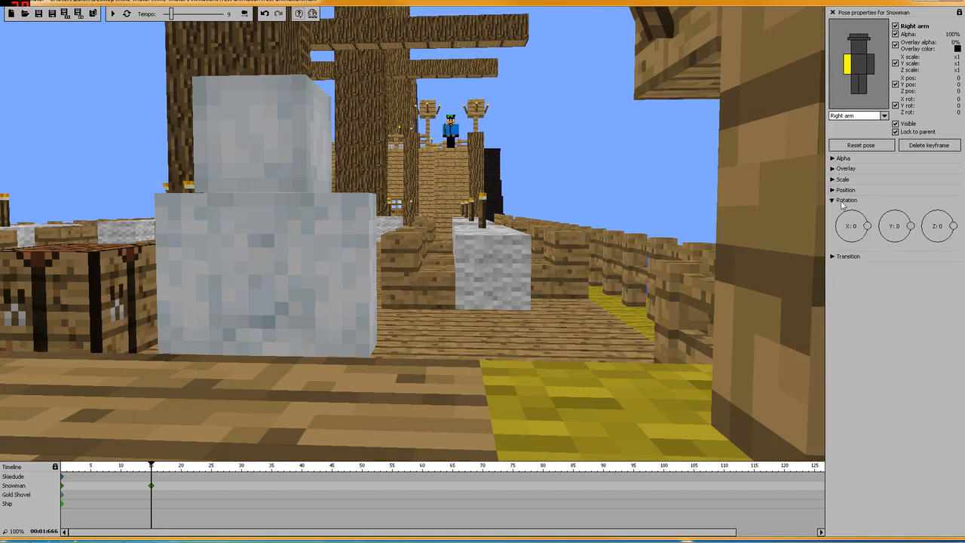
pyautogui.moveTo(866, 226); pyautogui.dragTo(847, 251)
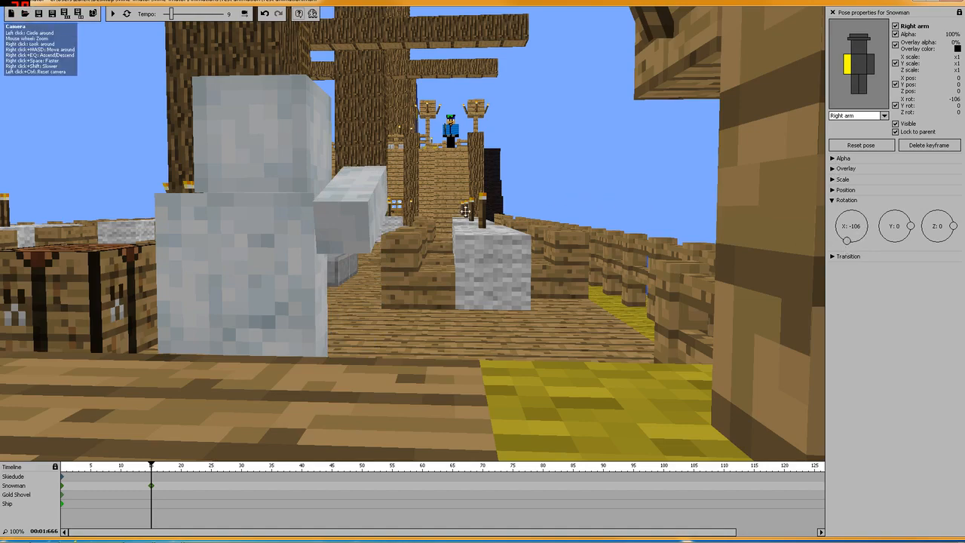
# Step: Add a camera track with a keyframe at frame 0, orbiting the camera to about X -252, Y 309, Z 37 beside the ship
pyautogui.moveTo(453, 199); pyautogui.dragTo(453, 199, button='right')
pyautogui.press('a')
pyautogui.press('w')
pyautogui.press('d')
pyautogui.press('s')
pyautogui.moveTo(413, 234); pyautogui.dragTo(412, 234, button='right')
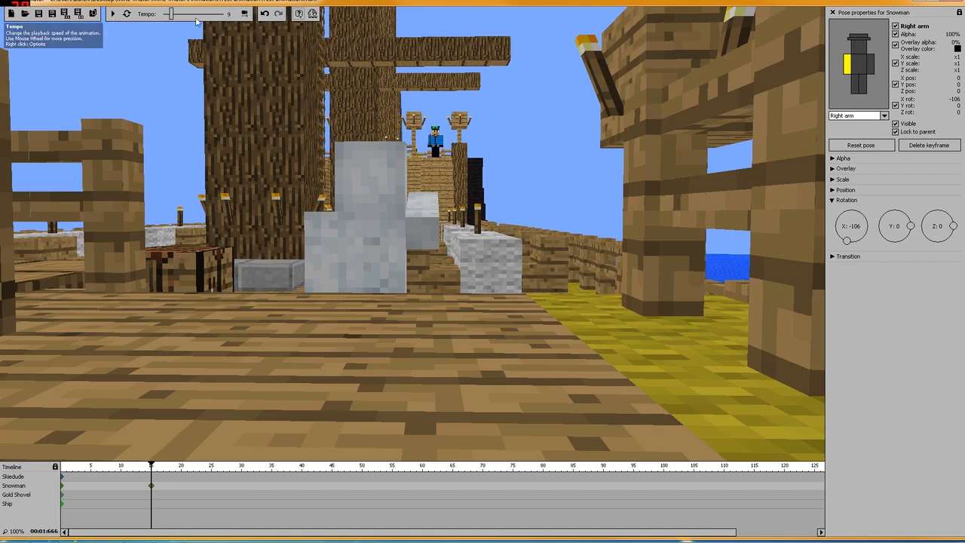
pyautogui.click(245, 15)
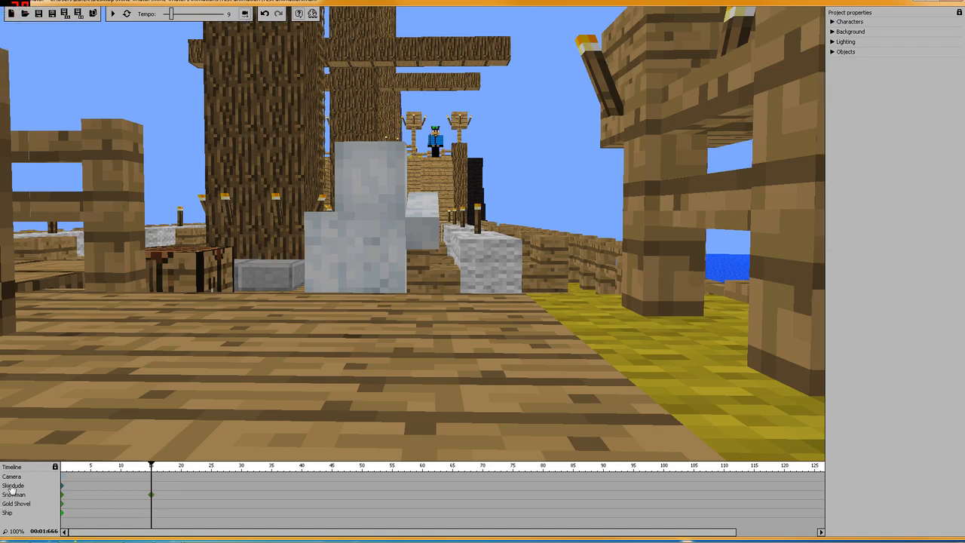
pyautogui.click(64, 478)
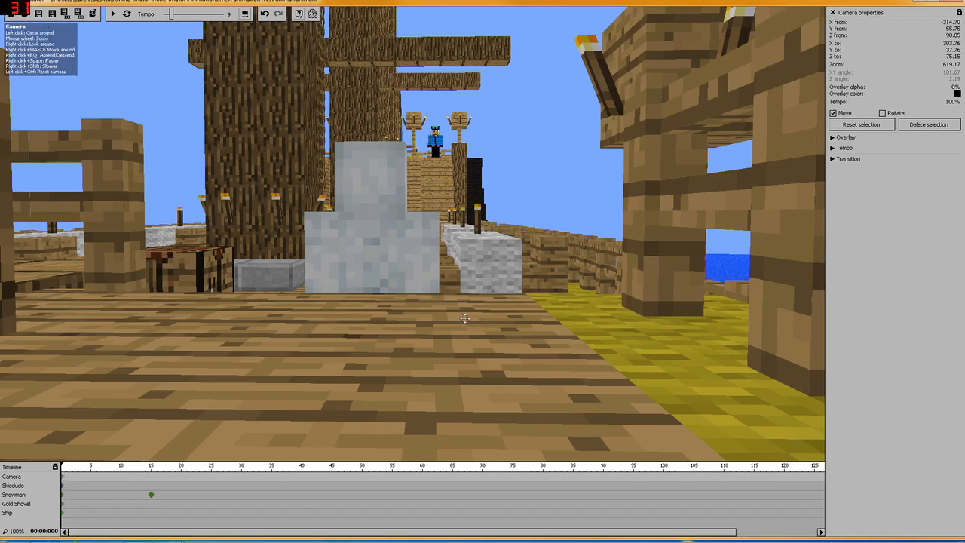
pyautogui.moveTo(534, 297); pyautogui.dragTo(476, 296)
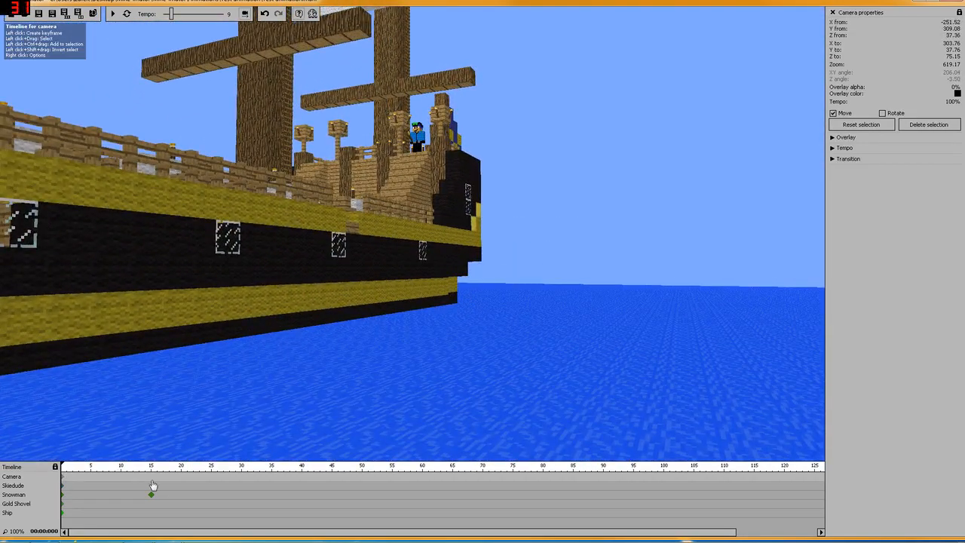
# Step: Add a camera keyframe at frame 15 viewing the stern from about X 790, Y 408, Z 175, and compare both camera keyframes
pyautogui.click(151, 480)
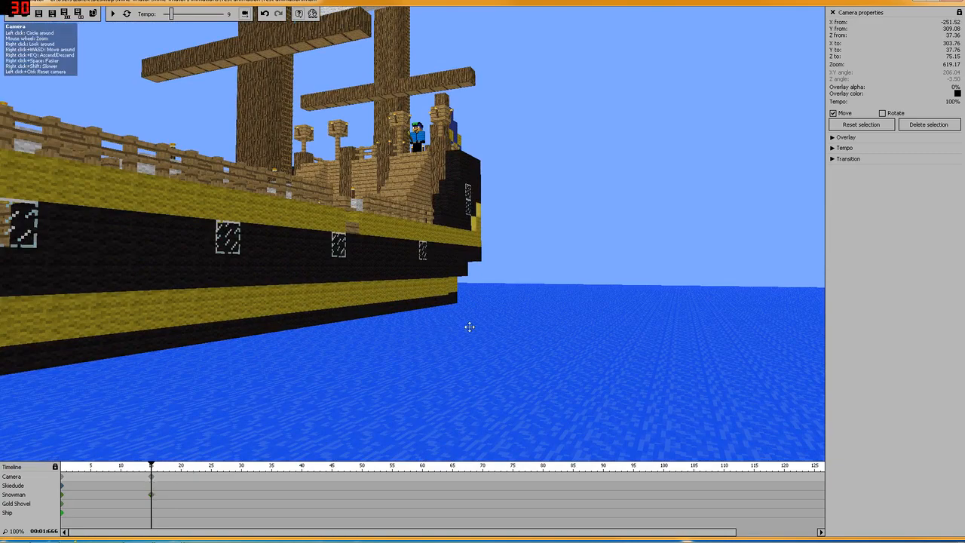
pyautogui.moveTo(468, 327); pyautogui.dragTo(189, 340)
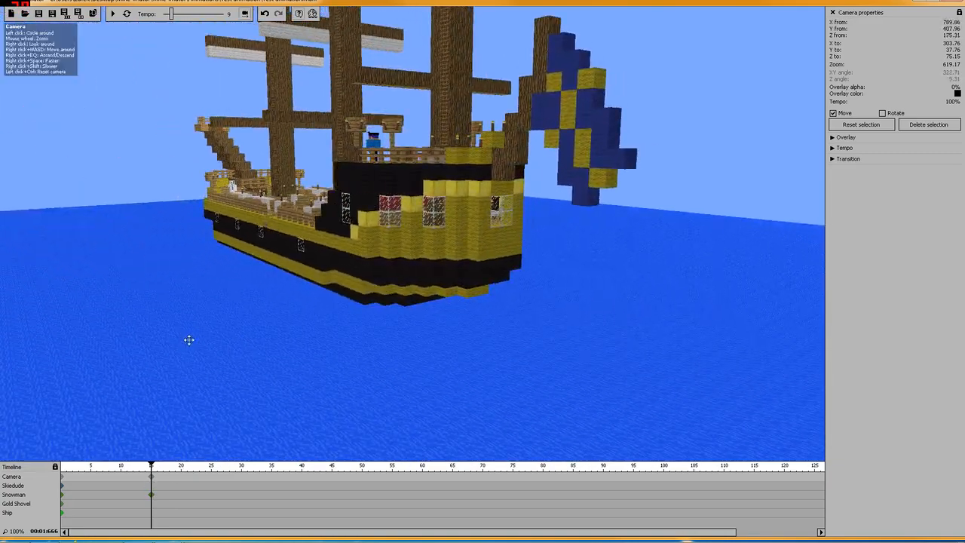
pyautogui.click(62, 480)
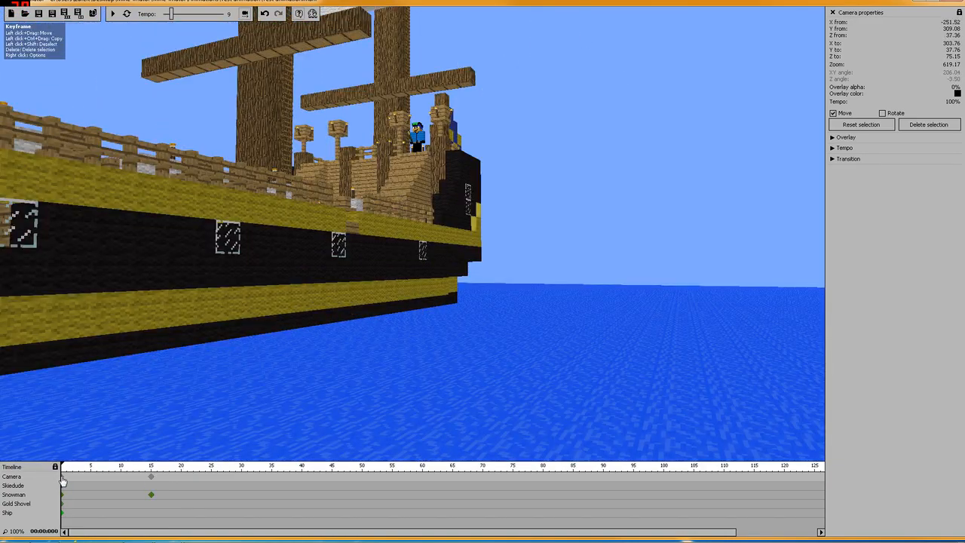
pyautogui.click(151, 480)
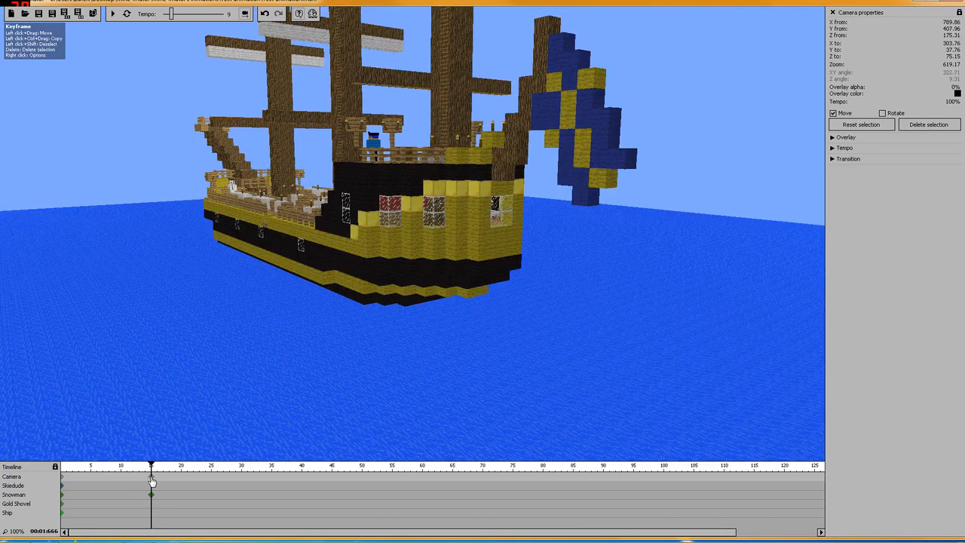
# Step: Play the camera animation from the start, stop it and return to the first camera keyframe
pyautogui.click(62, 481)
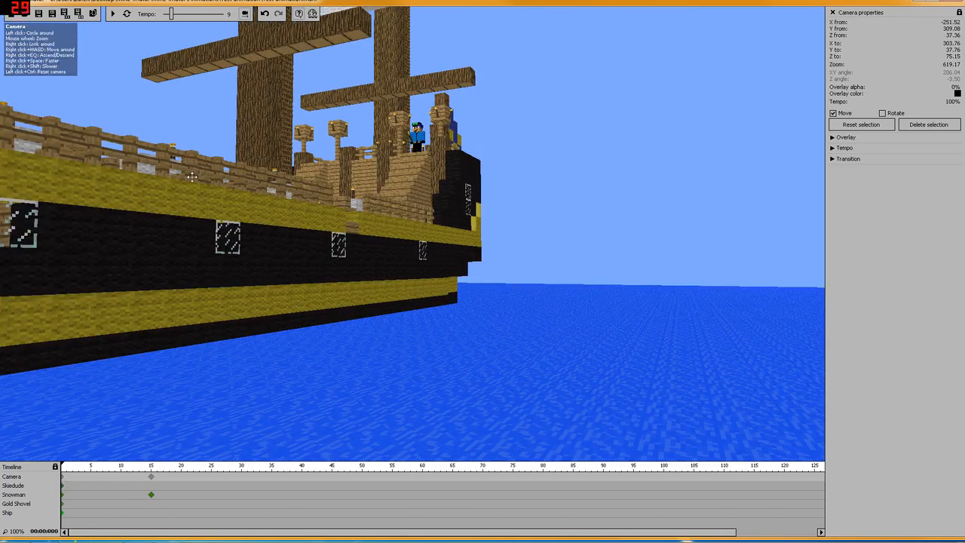
pyautogui.click(113, 14)
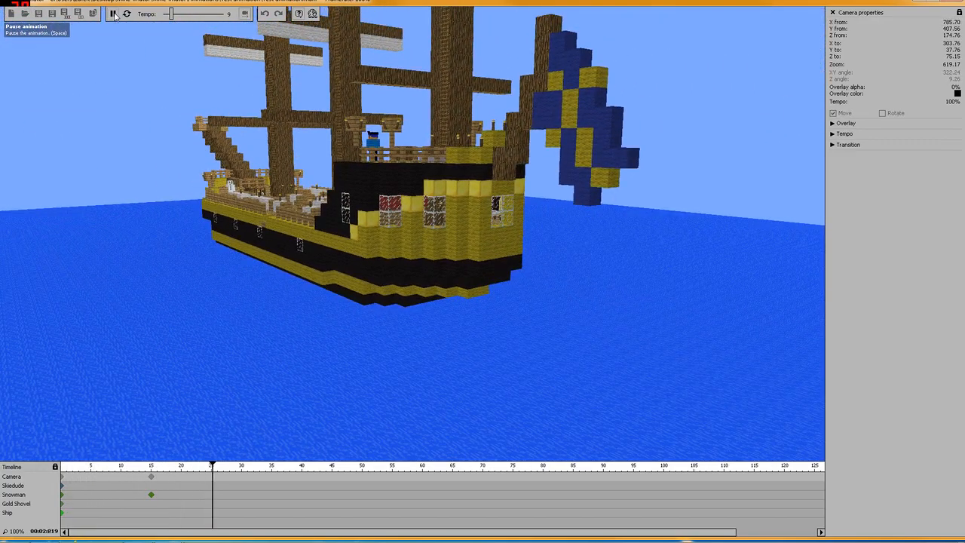
pyautogui.click(115, 15)
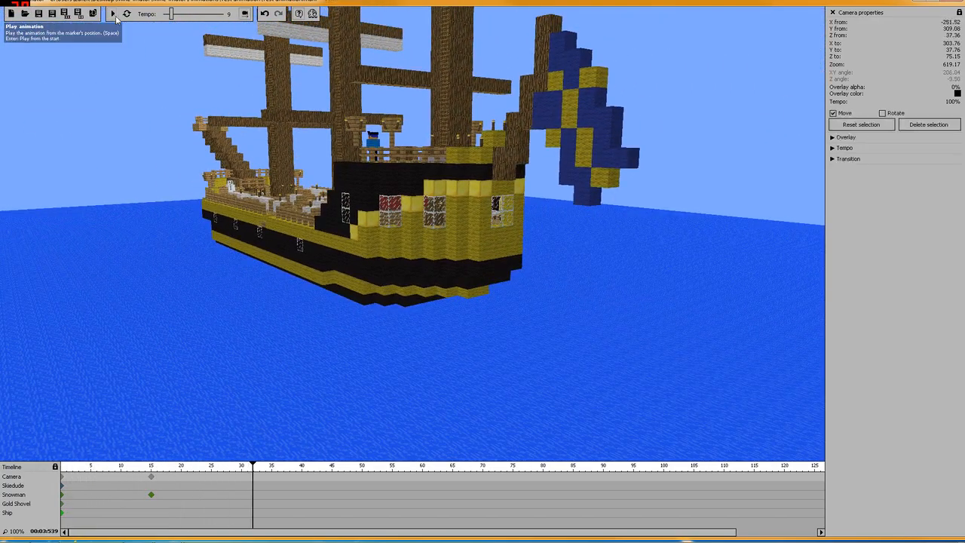
pyautogui.click(62, 481)
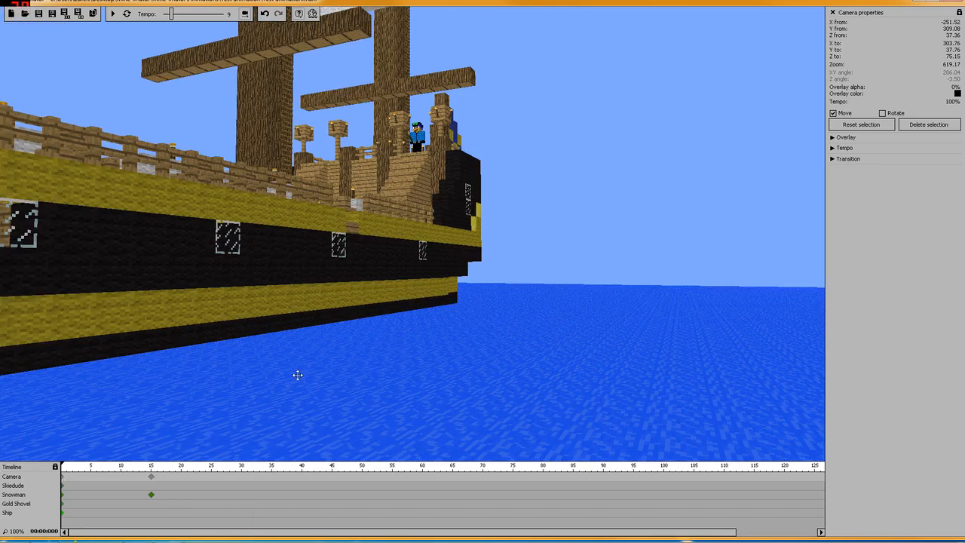
# Step: Orbit the camera in the frame 0 keyframe to about X -251, Y 309, Z 120, looking down over the ship's deck
pyautogui.scroll(2, 304, 379)
pyautogui.moveTo(304, 379); pyautogui.dragTo(285, 372, button='right')
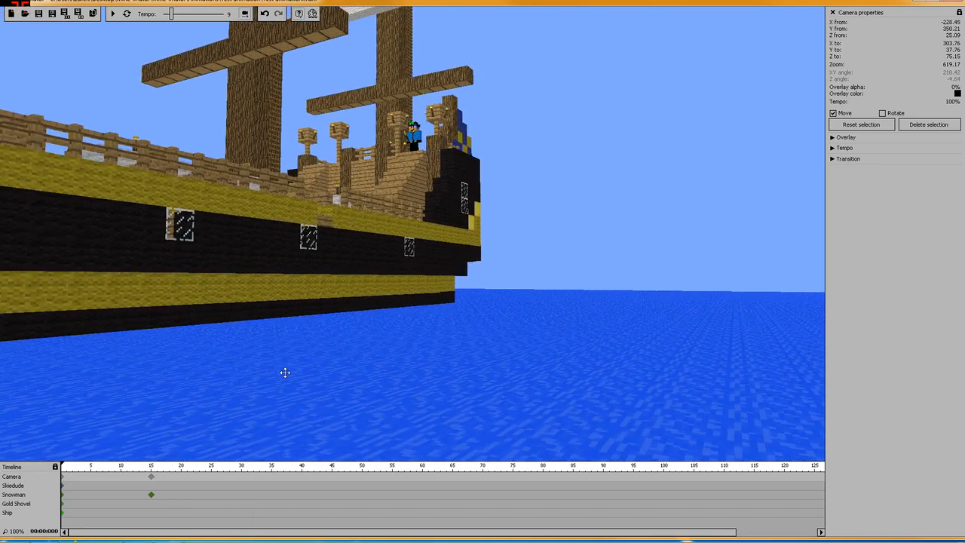
pyautogui.moveTo(285, 373); pyautogui.dragTo(322, 339)
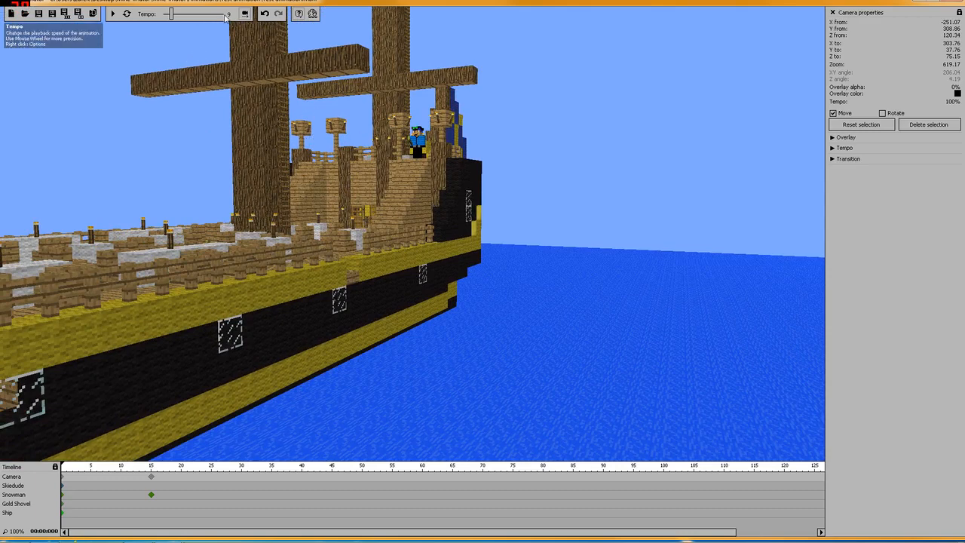
# Step: Remove the camera track and play the animation while orbiting the free view
pyautogui.press('Delete')
pyautogui.moveTo(548, 103); pyautogui.dragTo(336, 73)
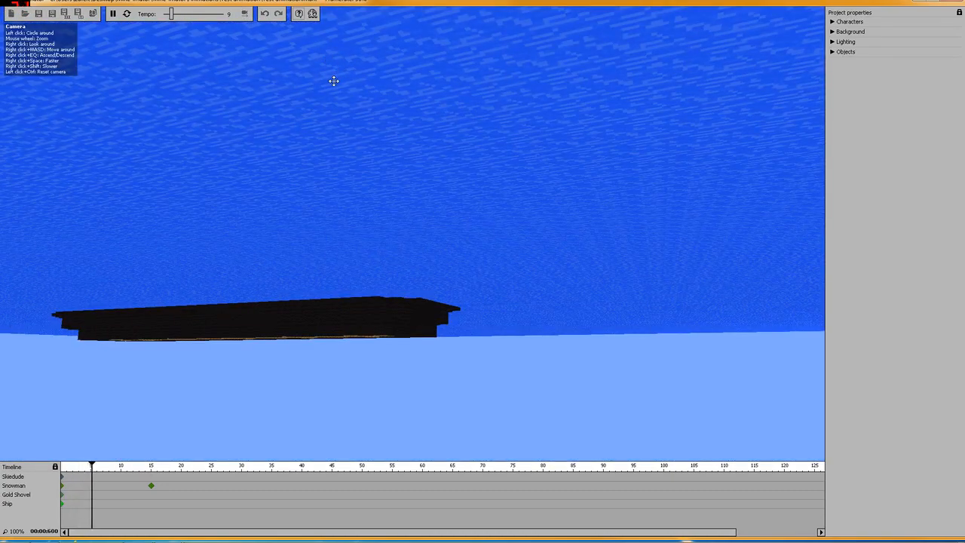
pyautogui.moveTo(345, 99); pyautogui.dragTo(259, 66)
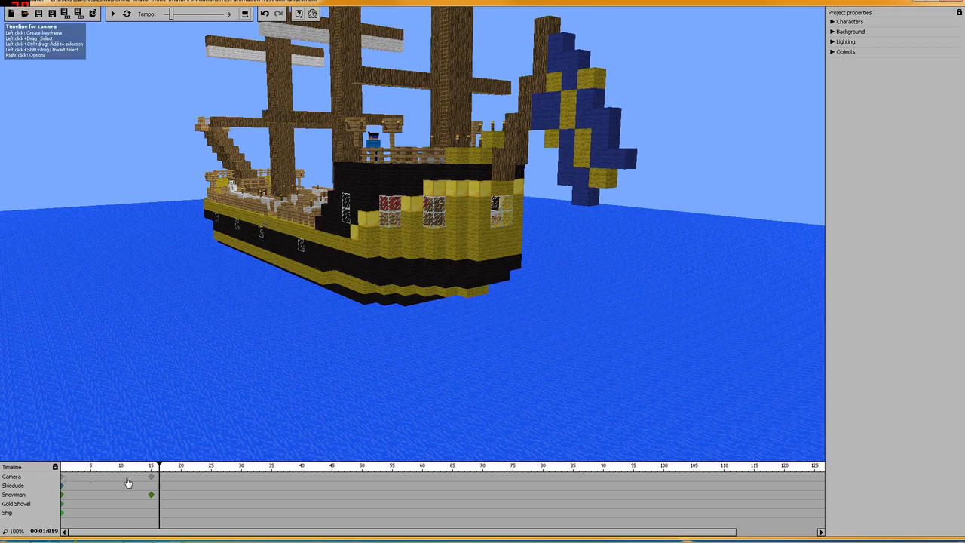
# Step: Remove the camera keyframe at frame 15
pyautogui.click(150, 480)
pyautogui.rightClick(152, 480)
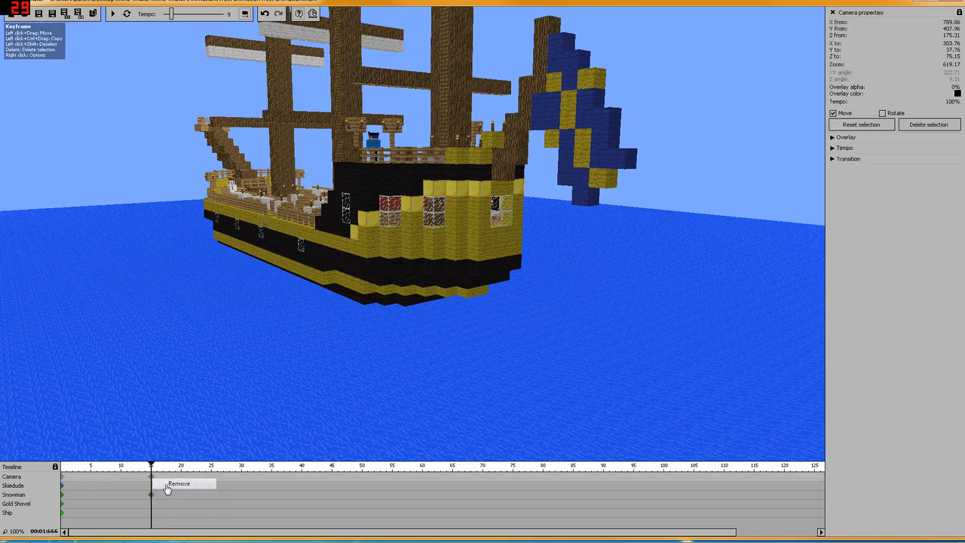
pyautogui.click(179, 483)
# Step: Fly the camera in the frame 0 keyframe to about X -174, Y 94, Z 94 on deck, facing the Snowman's front
pyautogui.click(63, 478)
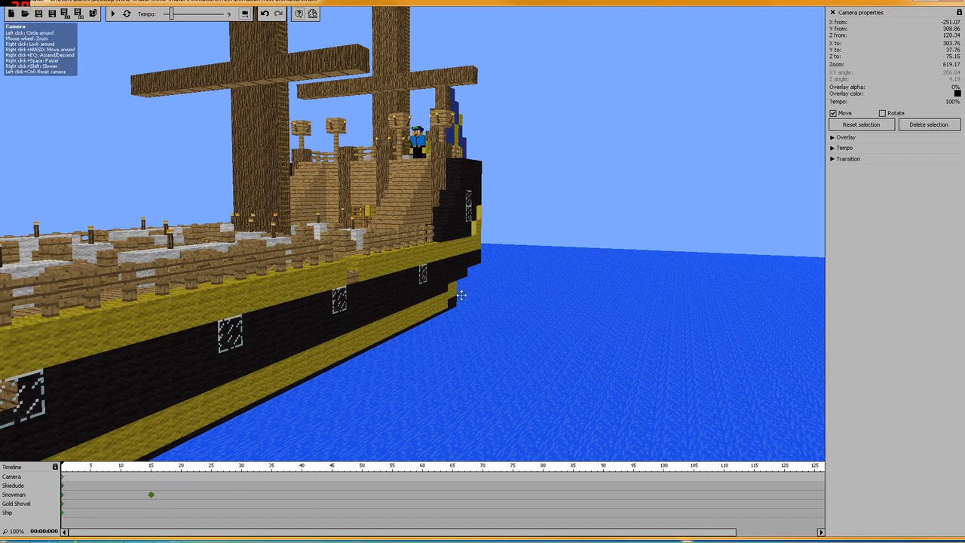
pyautogui.press('w')
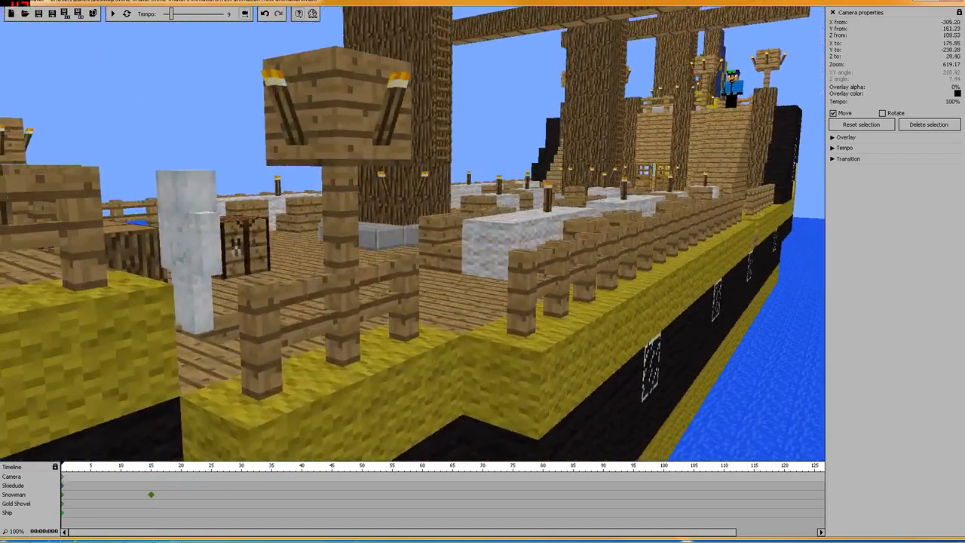
pyautogui.press('w')
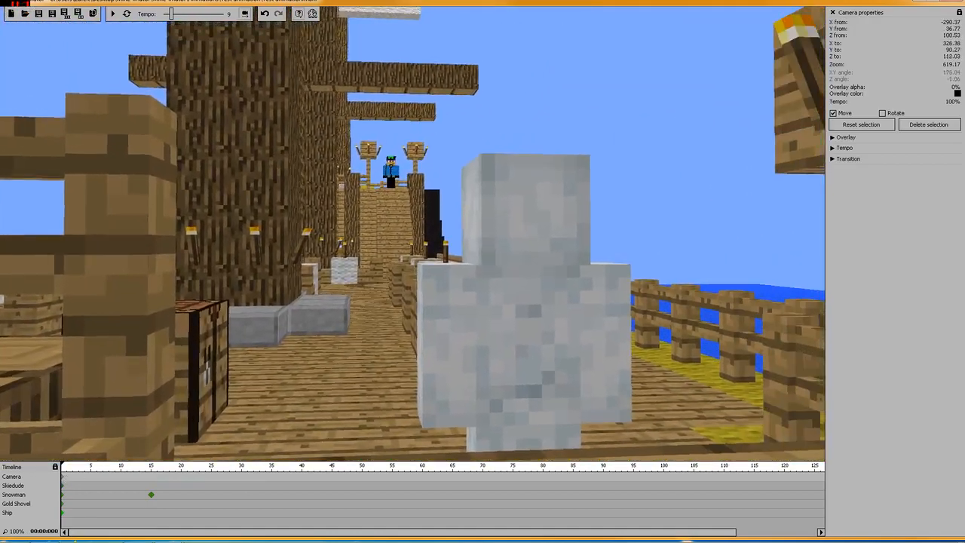
pyautogui.press('w')
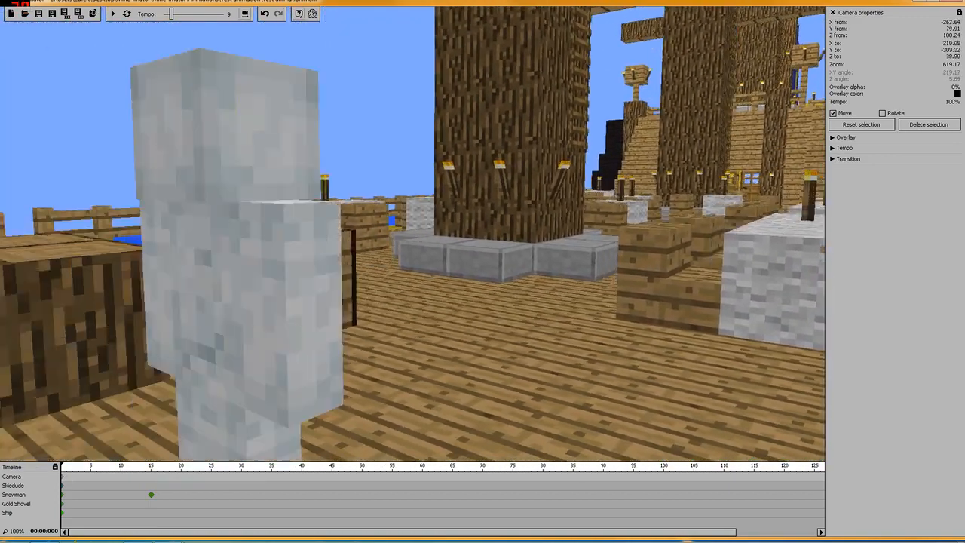
pyautogui.press('w')
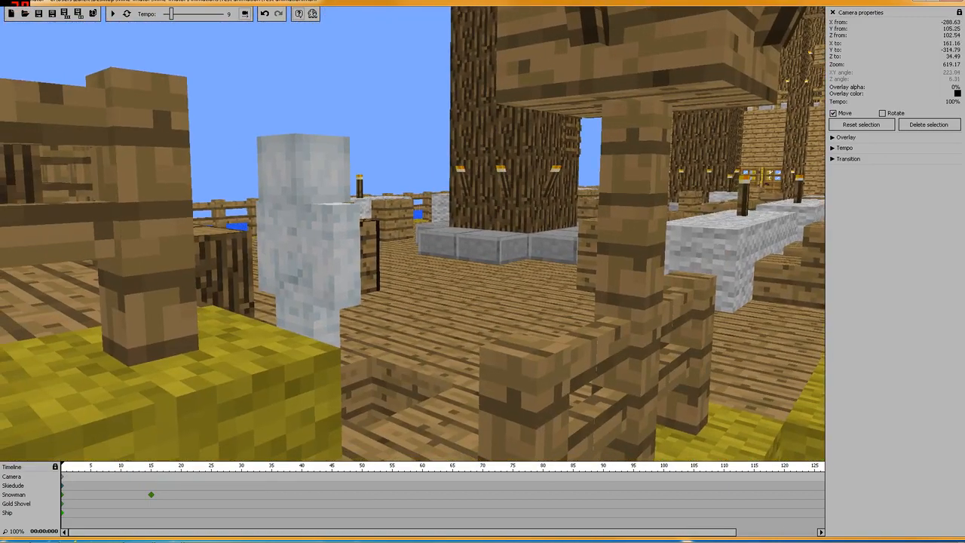
pyautogui.press('w')
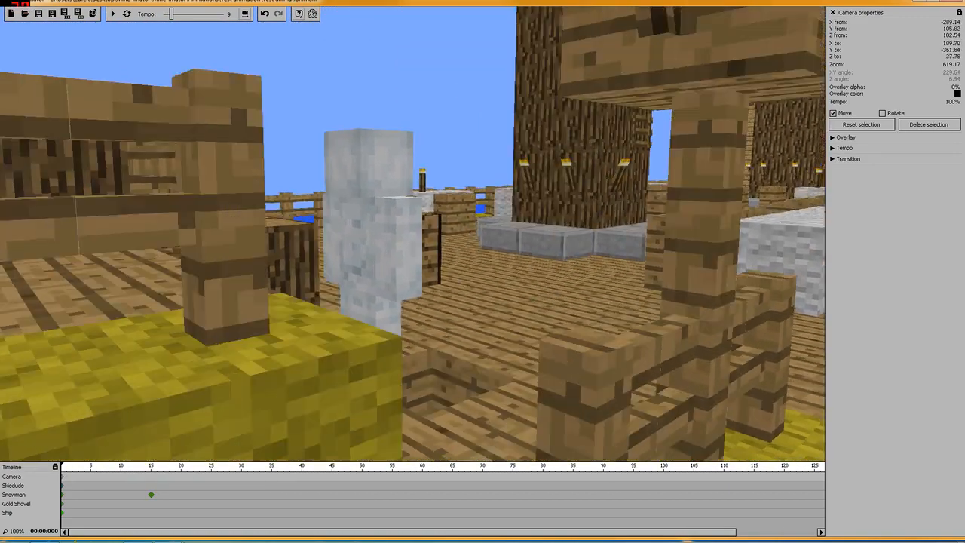
pyautogui.press('w')
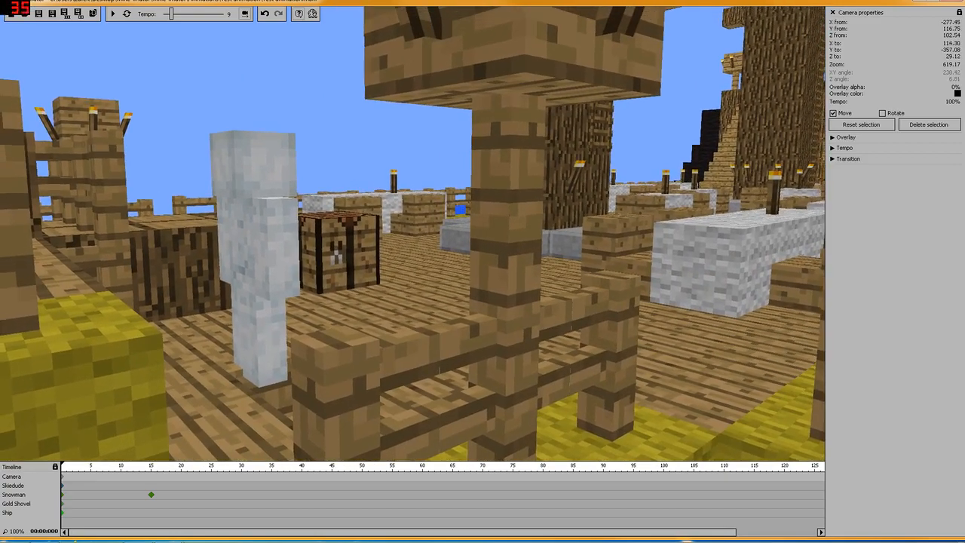
pyautogui.press('w')
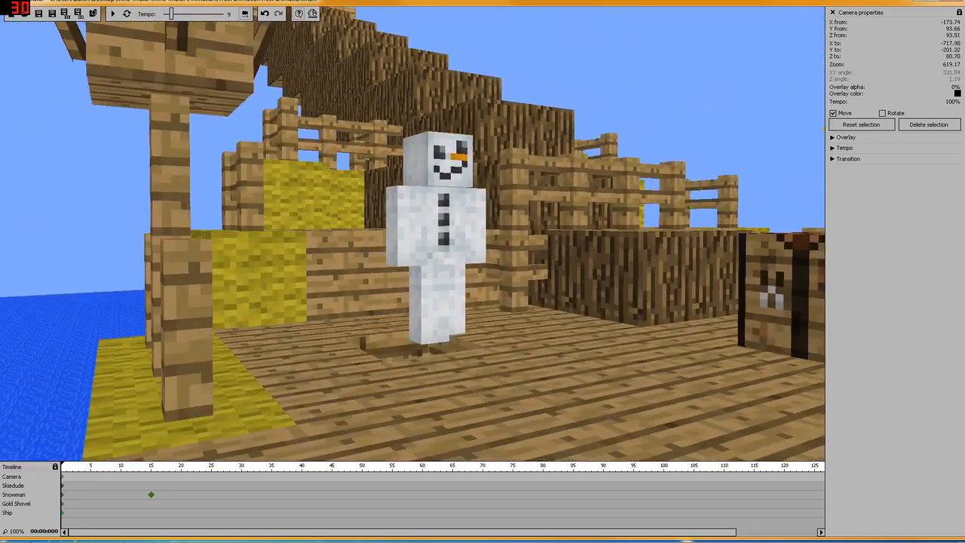
pyautogui.moveTo(413, 233); pyautogui.dragTo(349, 226, button='right')
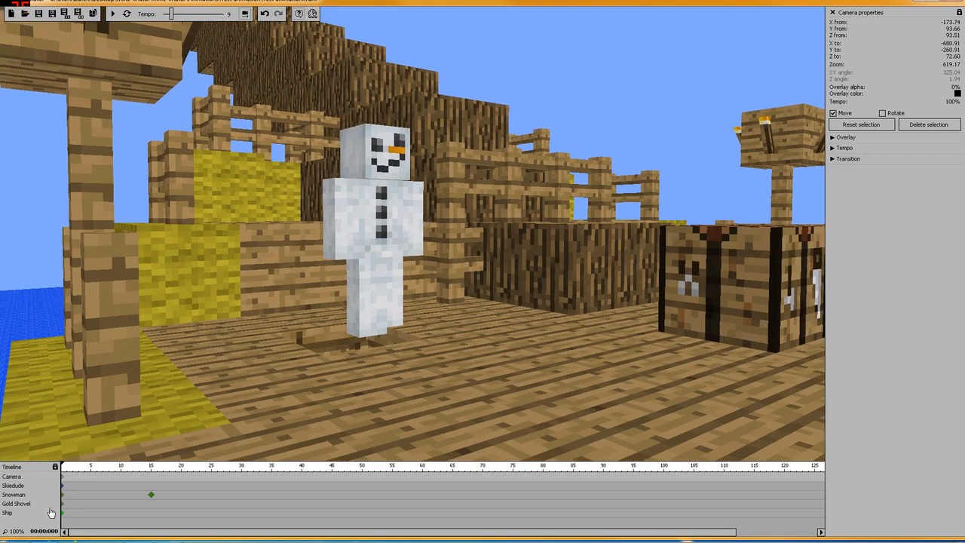
# Step: Create a camera keyframe at frame 15 with the same view and move the Snowman's keyframe from frame 15 to frame 30
pyautogui.click(152, 482)
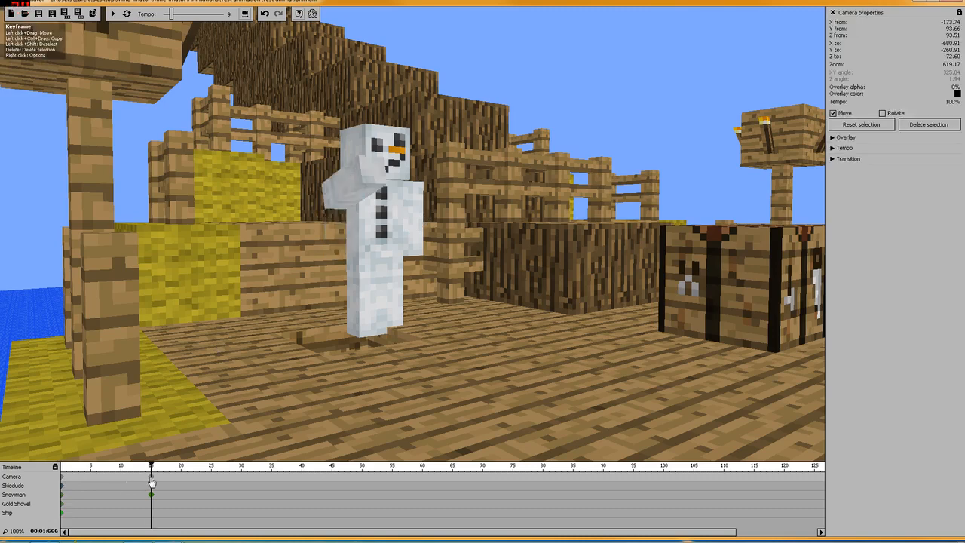
pyautogui.moveTo(150, 497); pyautogui.dragTo(164, 502)
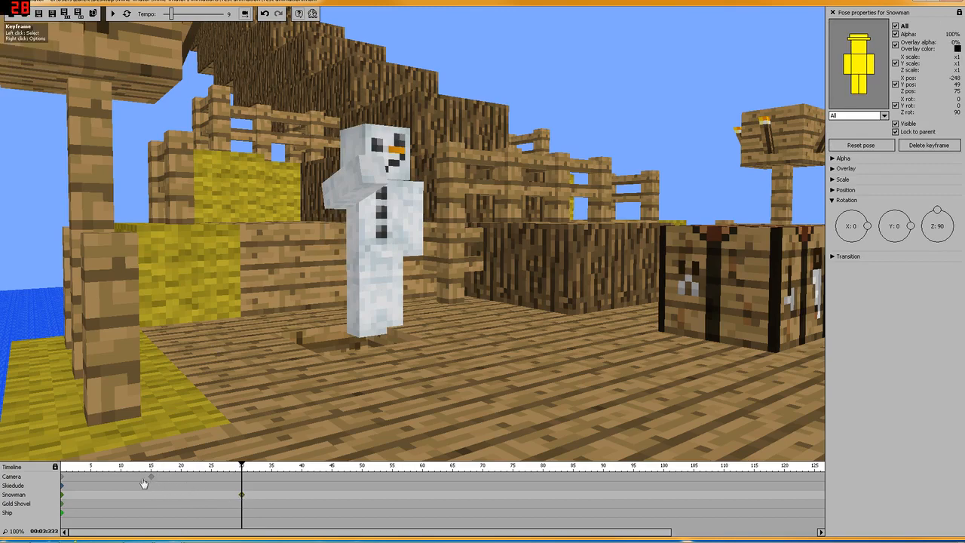
# Step: Move the camera in the frame 0 keyframe behind the Snowman, at about X -284, Y 39, Z 98, facing the ship's stern
pyautogui.click(62, 480)
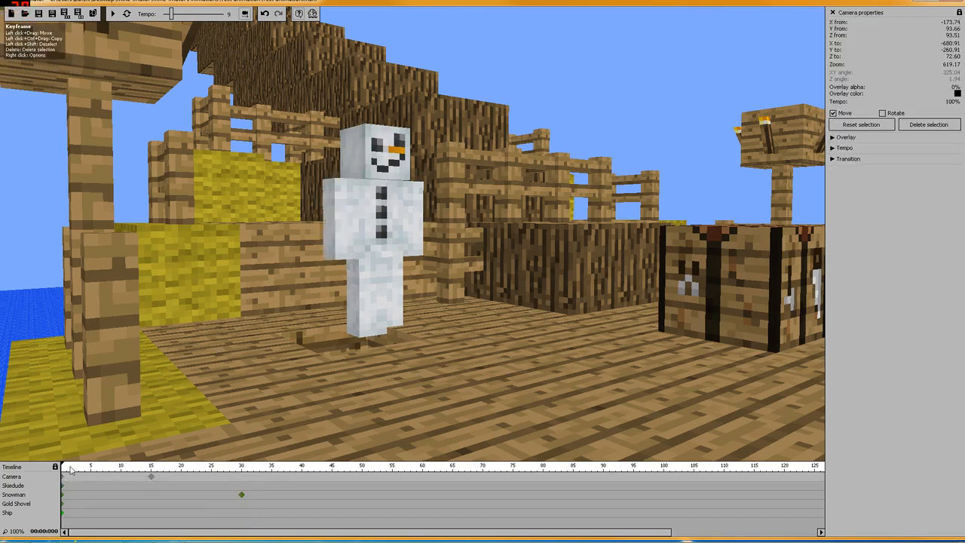
pyautogui.moveTo(310, 291); pyautogui.dragTo(595, 295, button='right')
pyautogui.press('a')
pyautogui.press('a')
pyautogui.press('d')
pyautogui.press('a')
pyautogui.press('a')
pyautogui.press('w')
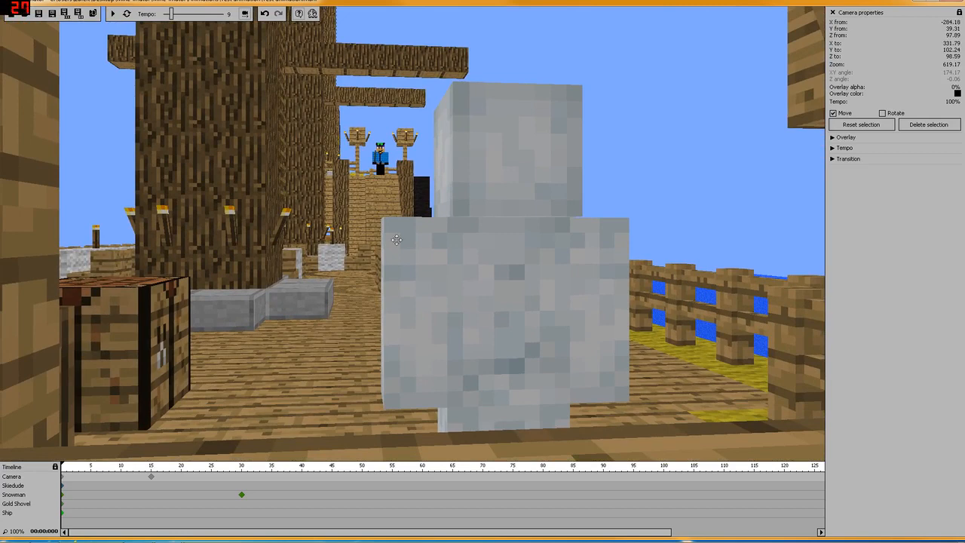
# Step: Move the camera keyframe from frame 15 to frame 30 and play the animation from the start
pyautogui.click(152, 478)
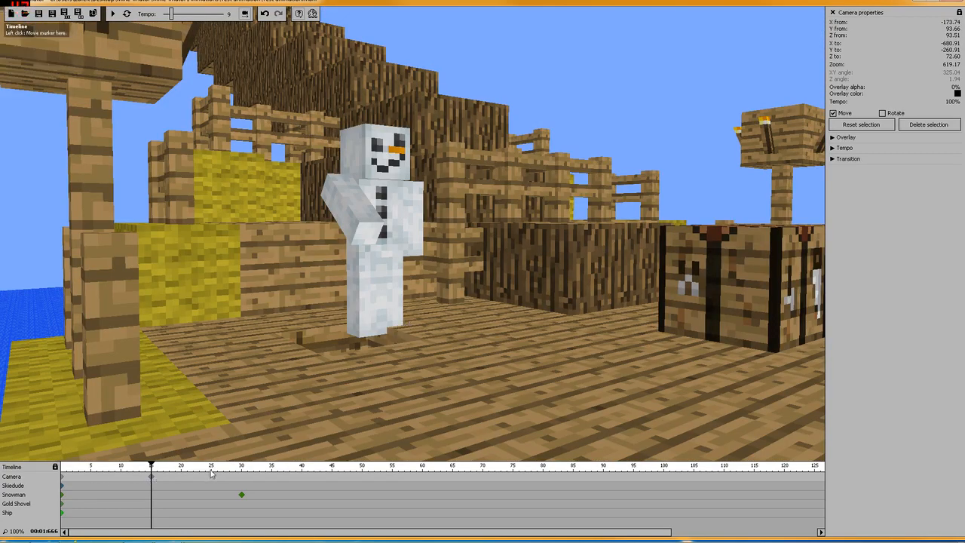
pyautogui.moveTo(152, 480); pyautogui.dragTo(252, 490)
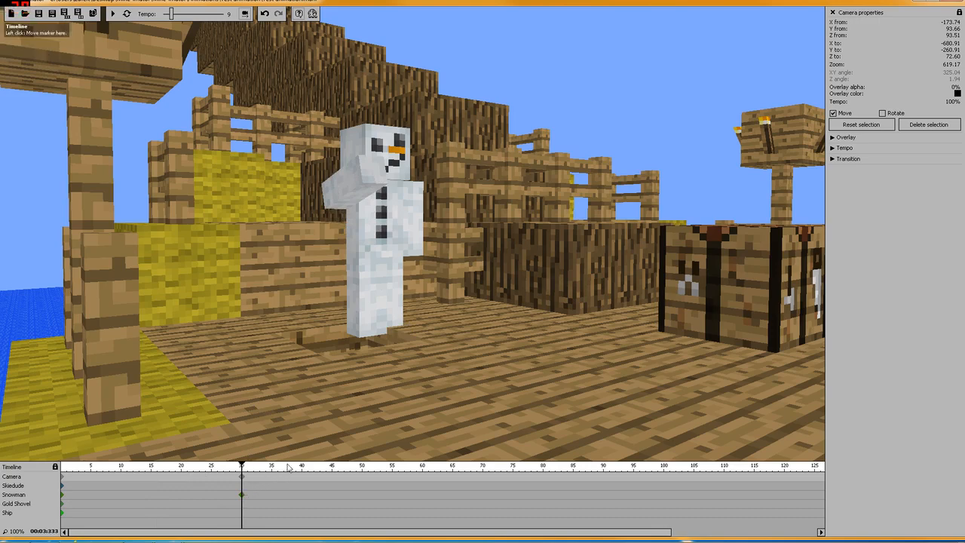
pyautogui.click(62, 479)
pyautogui.click(110, 14)
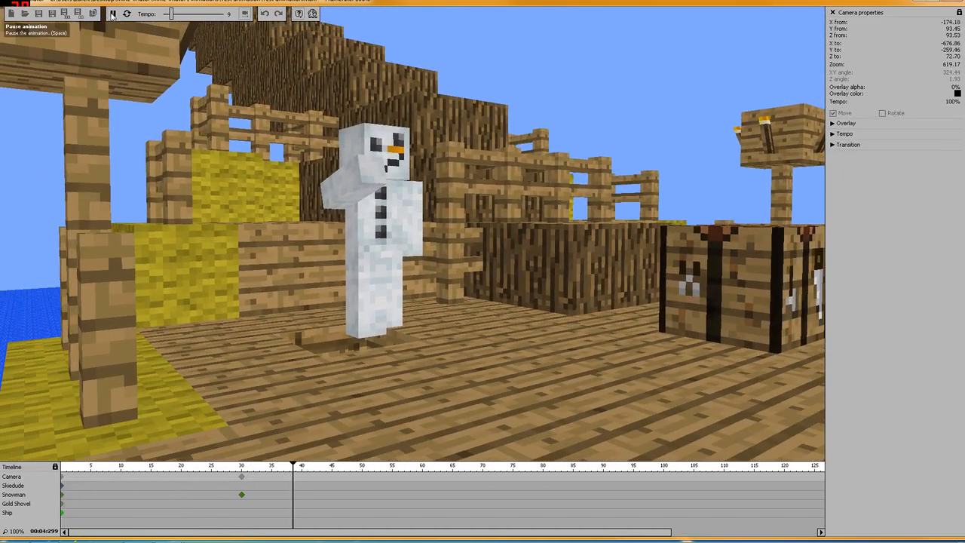
pyautogui.click(111, 14)
# Step: Compare the two camera keyframes and move the second one from frame 30 to frame 15
pyautogui.click(62, 481)
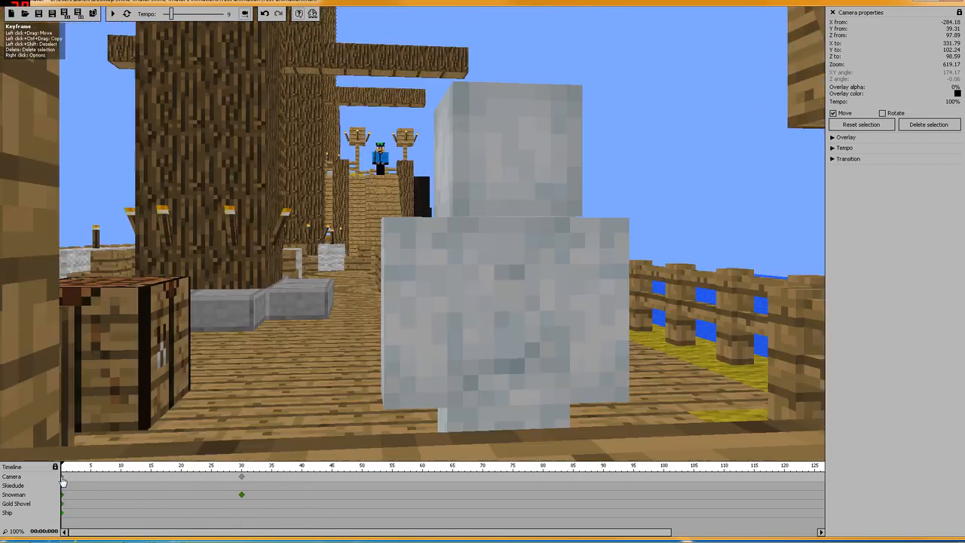
pyautogui.click(243, 480)
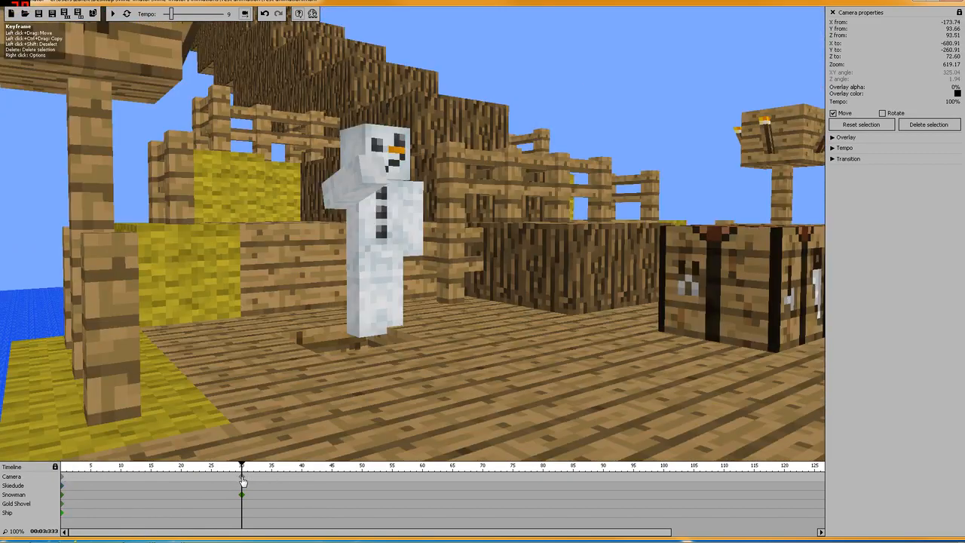
pyautogui.moveTo(243, 480)
pyautogui.mouseDown()
pyautogui.moveTo(135, 481)
pyautogui.moveTo(148, 481)
pyautogui.mouseUp()
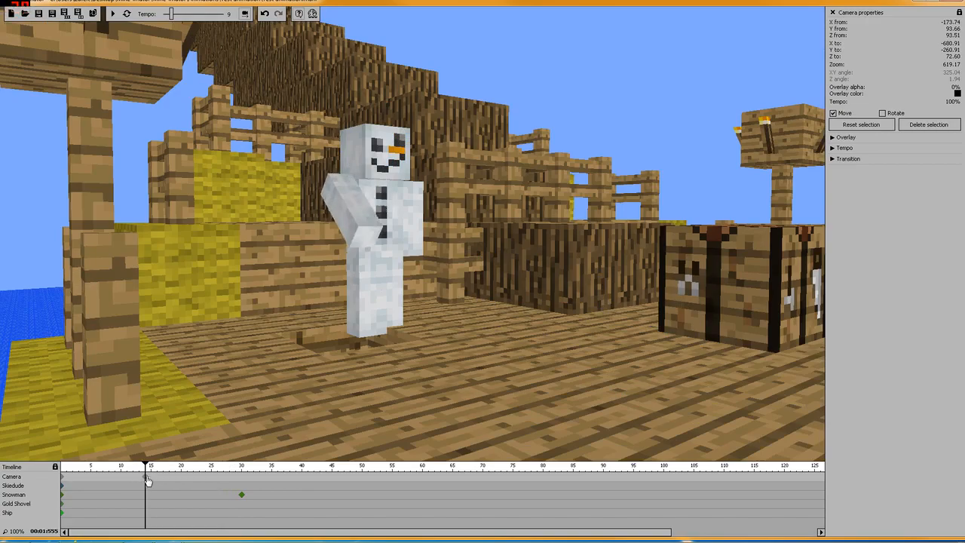
# Step: Reposition the camera in the frame 15 keyframe outside the railing beside the Snowman, at about X -260, Y 143, Z 96
pyautogui.press('a')
pyautogui.moveTo(260, 377); pyautogui.dragTo(226, 383, button='right')
pyautogui.press('a')
pyautogui.press('s')
pyautogui.press('w')
pyautogui.press('d')
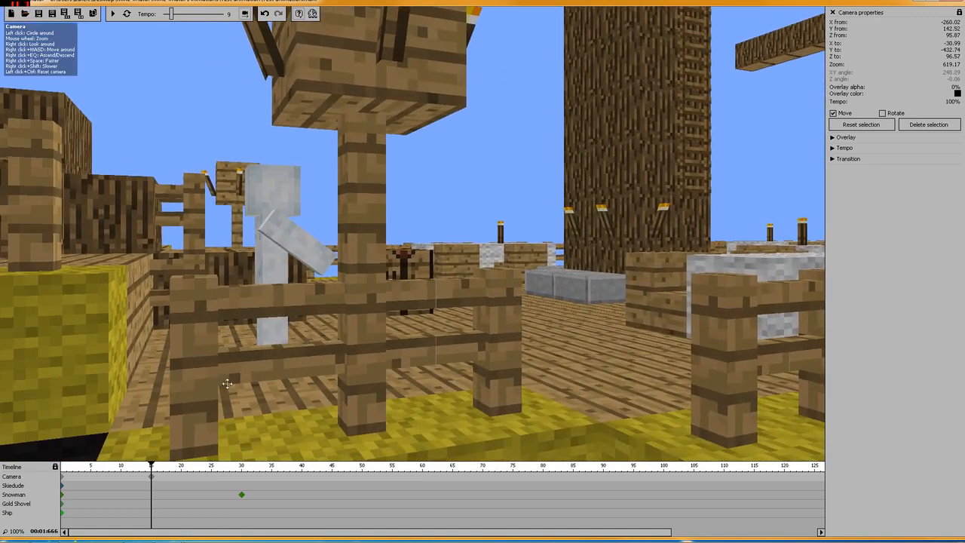
# Step: Check the frame 0 view and bring the frame 15 camera closer to the Snowman's side, at about X -253, Y 105, Z 100
pyautogui.click(63, 481)
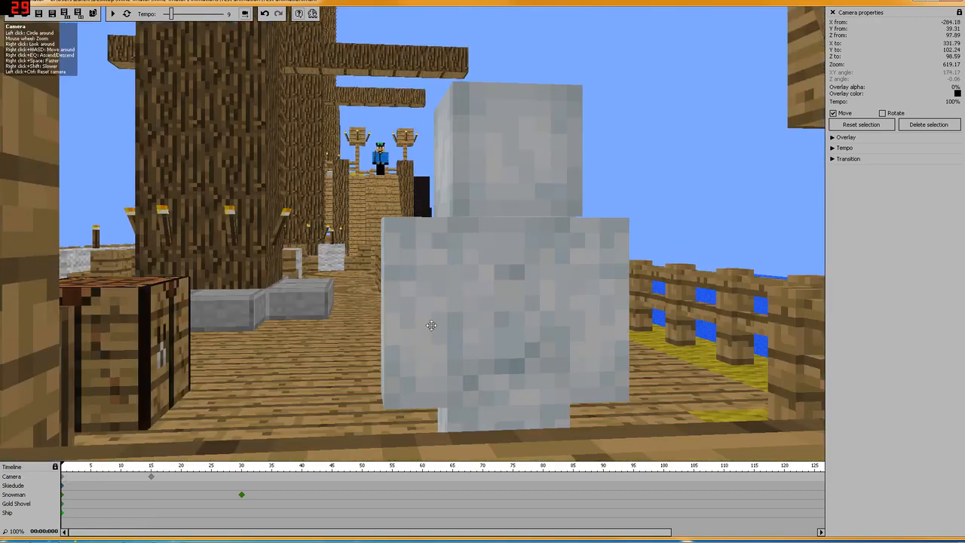
pyautogui.click(152, 478)
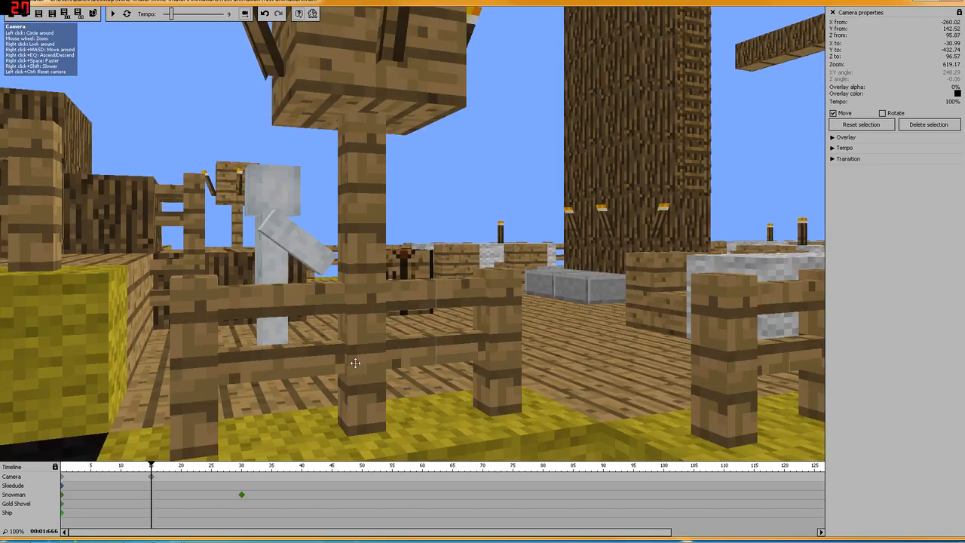
pyautogui.moveTo(509, 289); pyautogui.dragTo(469, 281, button='right')
pyautogui.press('a')
pyautogui.press('w')
pyautogui.press('s')
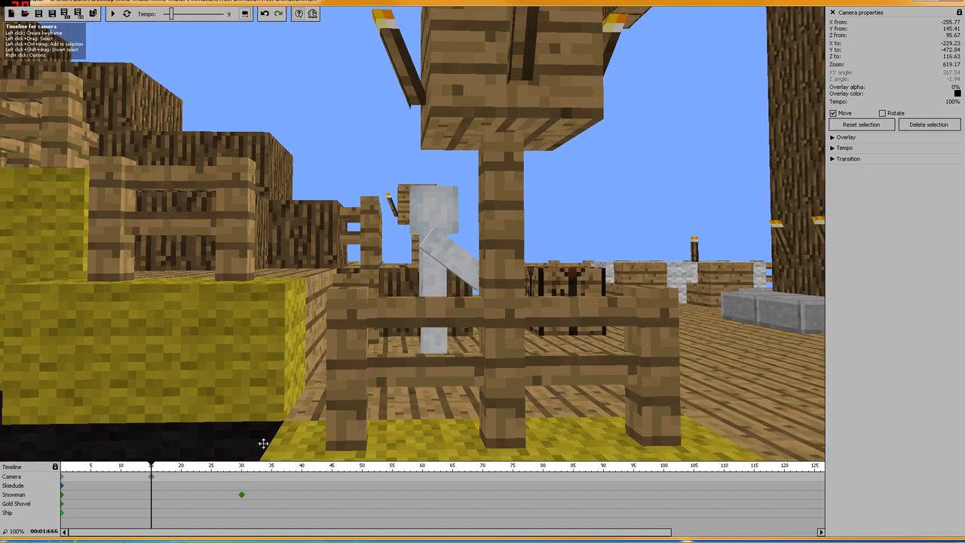
pyautogui.press('w')
pyautogui.moveTo(263, 443)
pyautogui.mouseDown(button='right')
pyautogui.moveTo(258, 423)
pyautogui.moveTo(252, 440)
pyautogui.mouseUp(button='right')
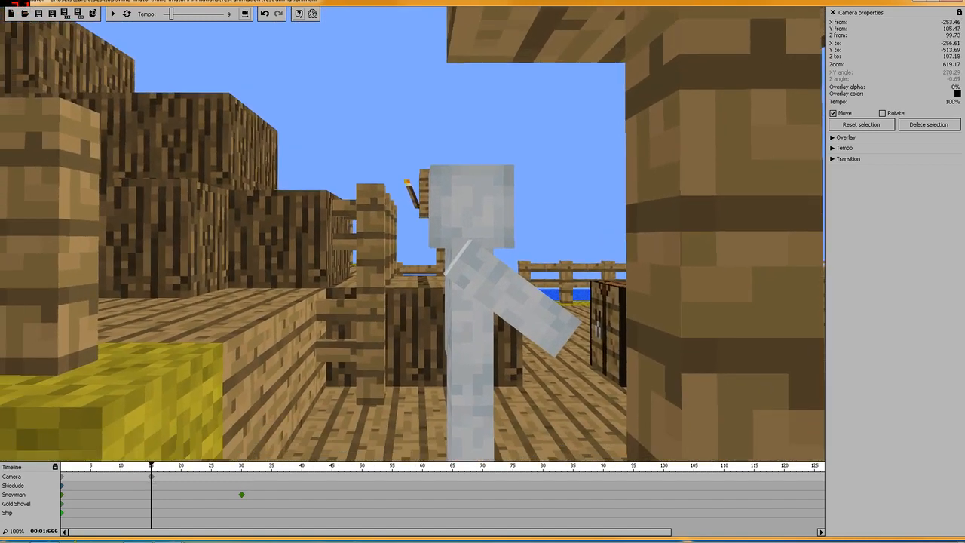
pyautogui.moveTo(413, 233); pyautogui.dragTo(406, 240, button='right')
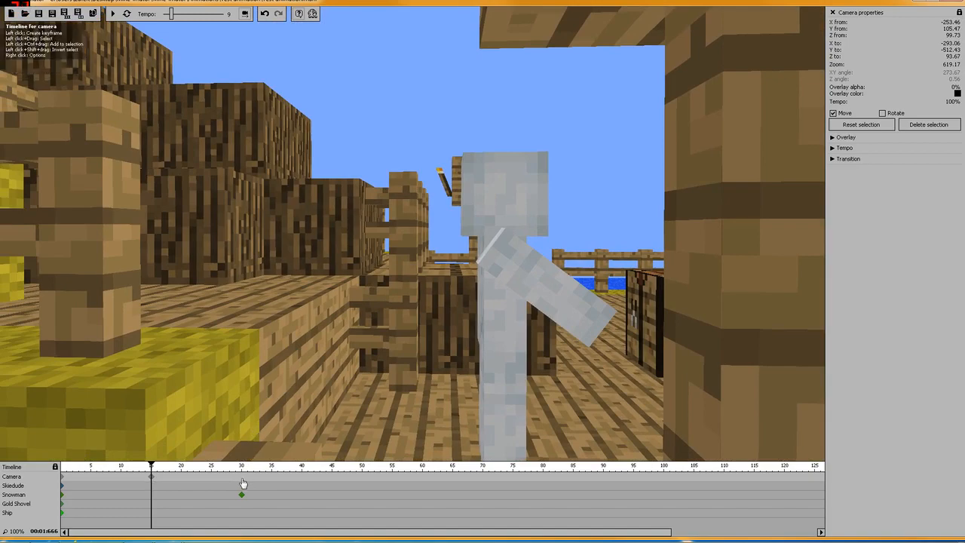
# Step: Add a camera keyframe at frame 30 facing the Snowman's front from about X -163, Y 48, Z 101
pyautogui.press('d')
pyautogui.moveTo(412, 233); pyautogui.dragTo(311, 240, button='right')
pyautogui.press('d')
pyautogui.press('a')
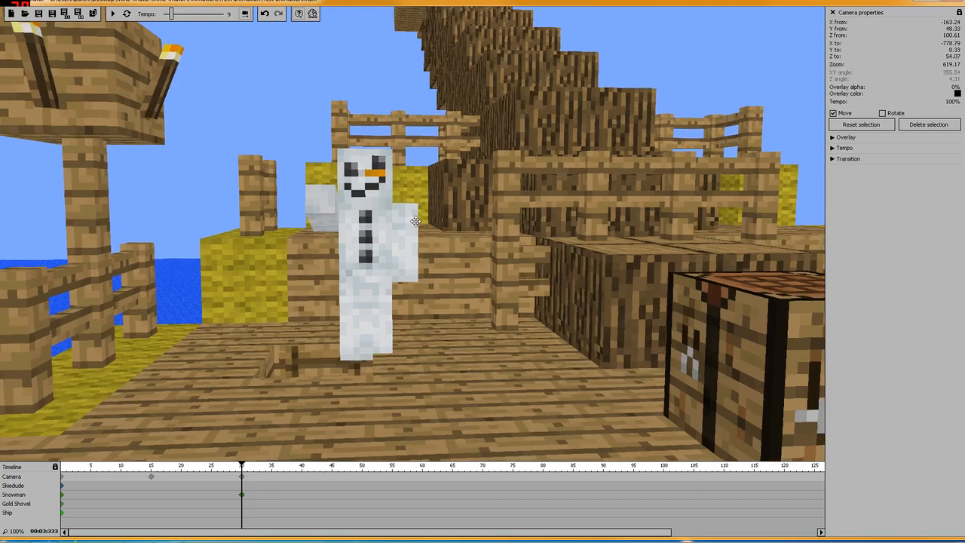
# Step: Play the animation from frame 0 to preview the camera move around the Snowman, and pause it
pyautogui.click(63, 483)
pyautogui.click(112, 14)
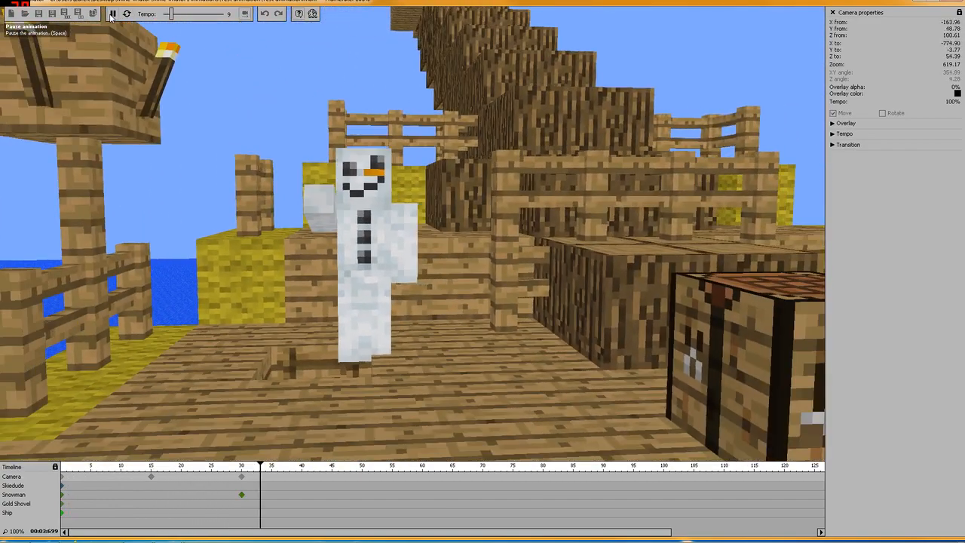
pyautogui.click(112, 14)
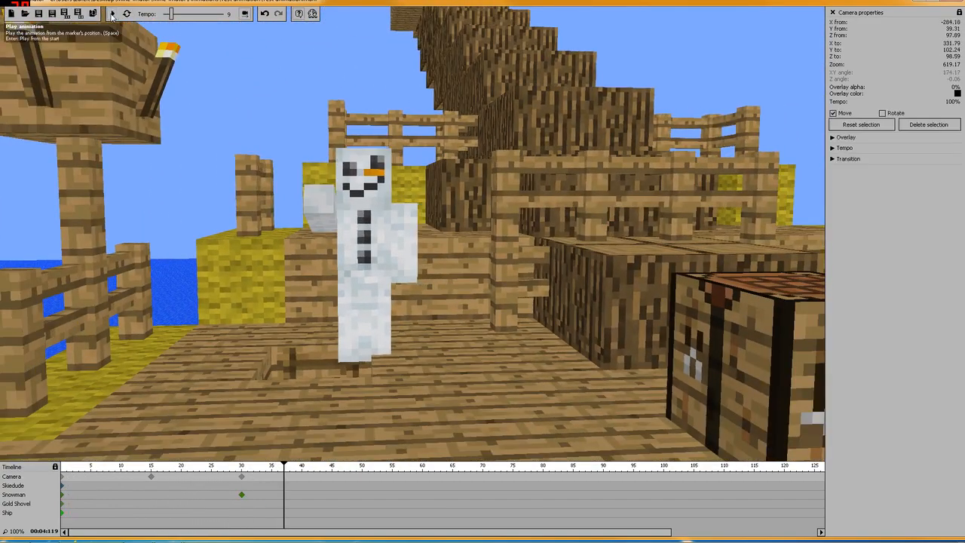
# Step: Bring the frame 15 camera keyframe closer to the Snowman's side, at about X -248, Y 76, Z 99
pyautogui.click(151, 479)
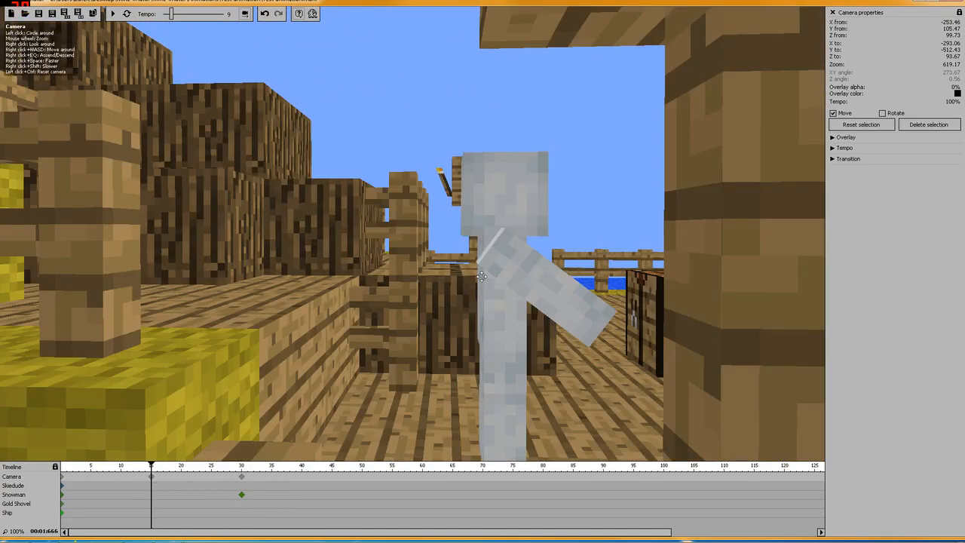
pyautogui.press('d')
pyautogui.moveTo(546, 259); pyautogui.dragTo(526, 260, button='right')
pyautogui.press('w')
pyautogui.press('a')
pyautogui.press('w')
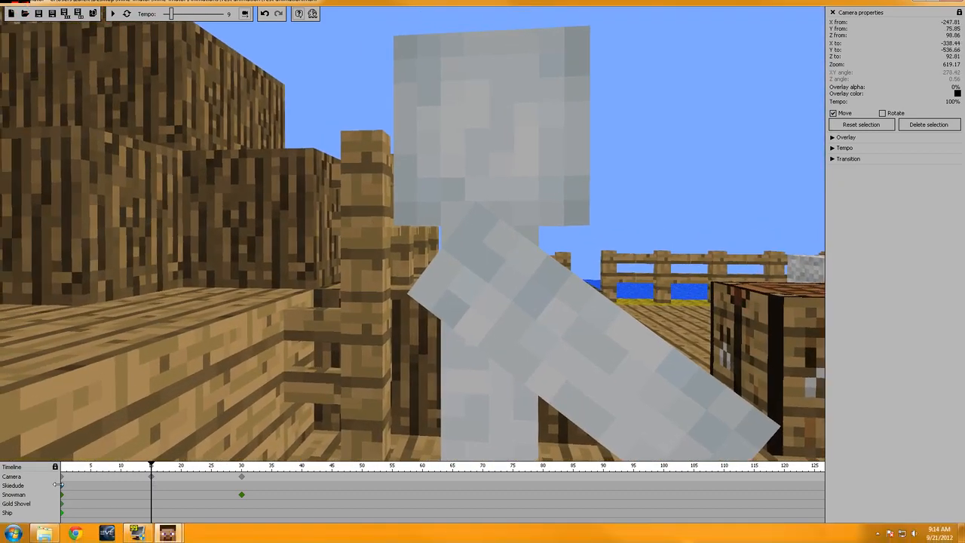
# Step: Replay the animation from the start to check the adjusted frame 15 camera, and pause it
pyautogui.click(63, 484)
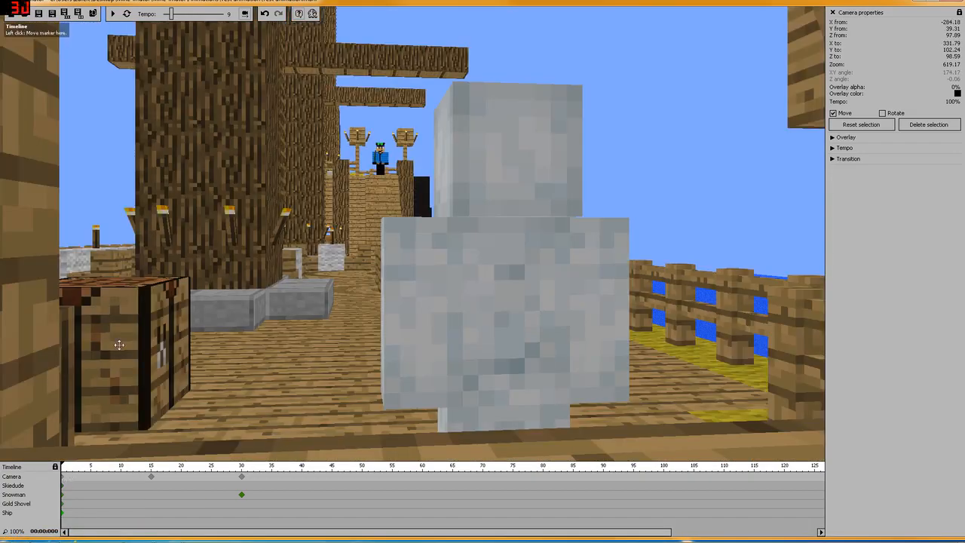
pyautogui.click(111, 14)
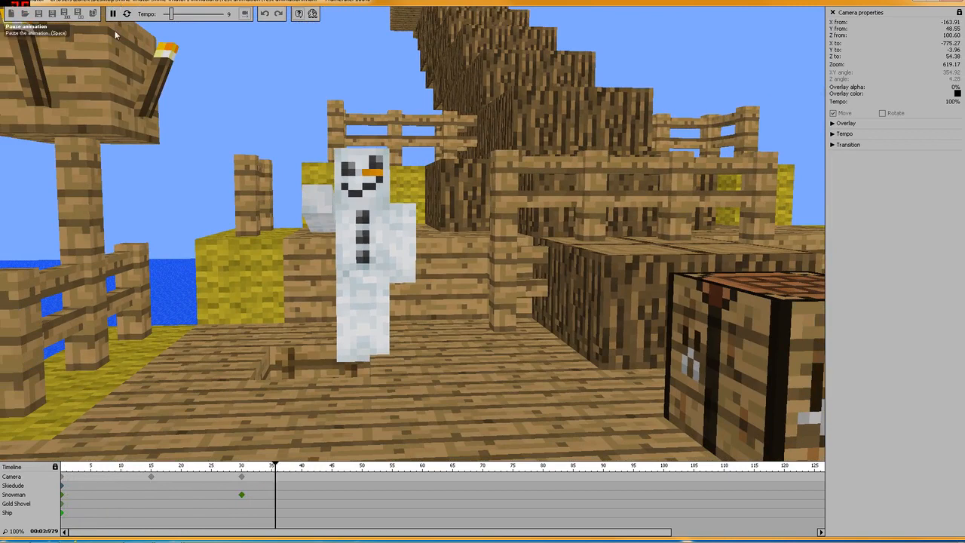
pyautogui.click(113, 14)
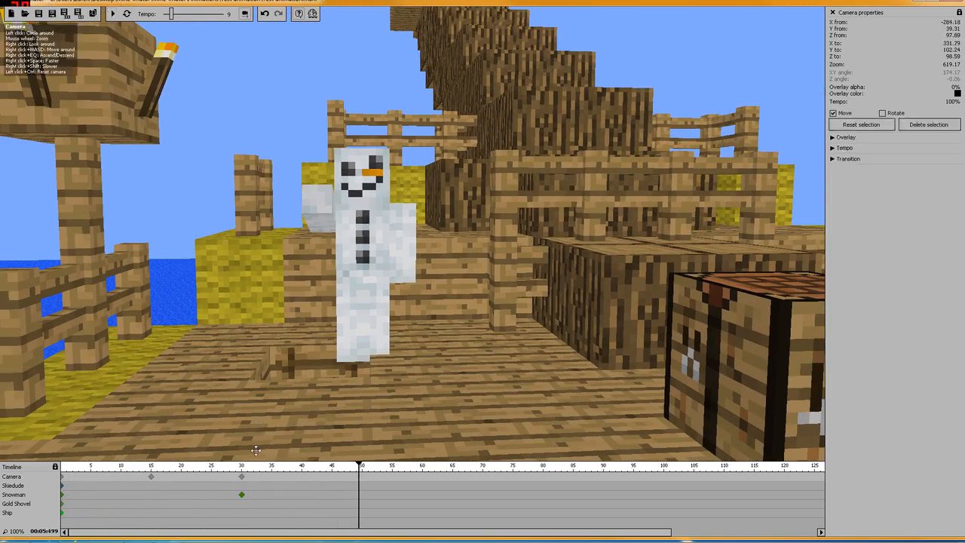
pyautogui.click(241, 480)
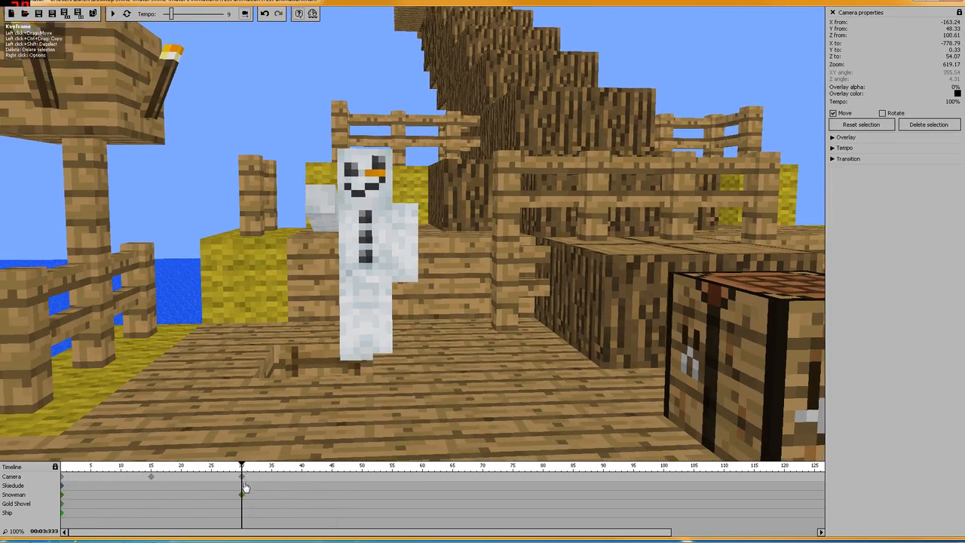
pyautogui.click(201, 480)
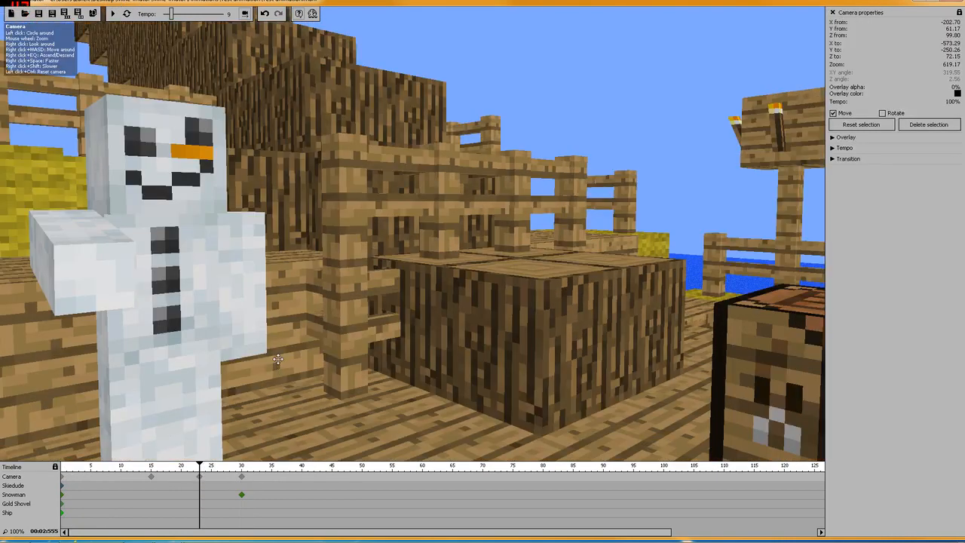
pyautogui.click(151, 477)
pyautogui.click(200, 479)
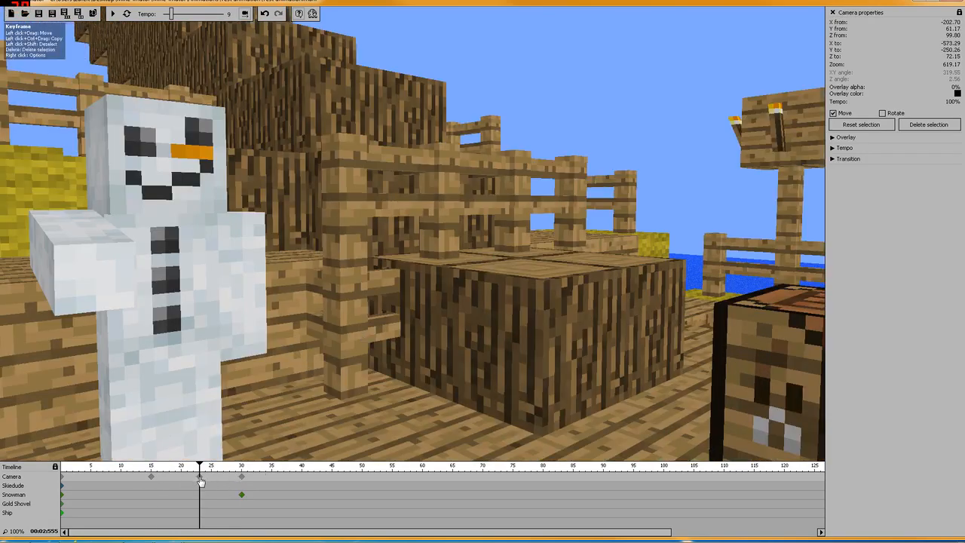
pyautogui.rightClick(200, 479)
pyautogui.click(220, 484)
# Step: Move the camera keyframe from frame 30 to frame 22 and reposition it near the Snowman's front corner, at about X -212, Y 76, Z 101
pyautogui.moveTo(242, 480); pyautogui.dragTo(194, 483)
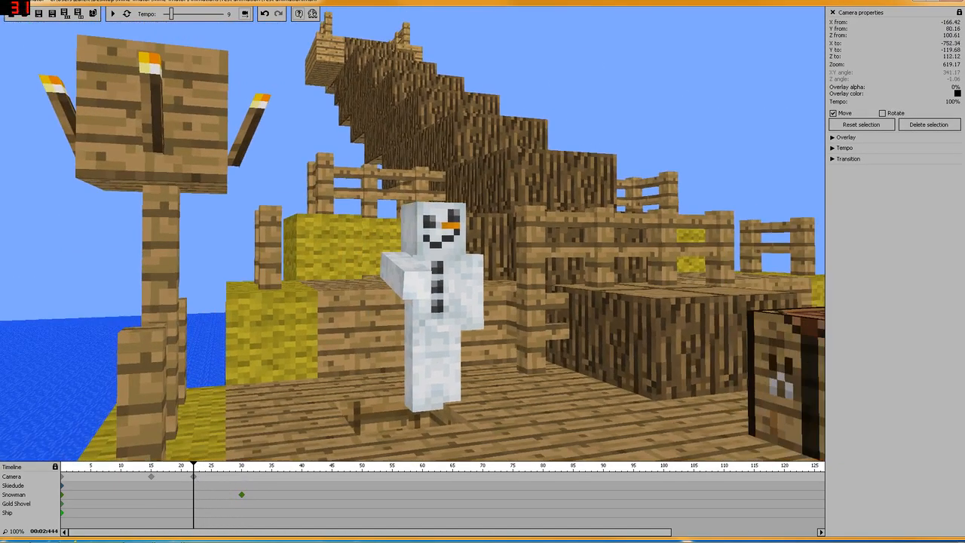
pyautogui.press('w')
pyautogui.moveTo(413, 233)
pyautogui.mouseDown(button='right')
pyautogui.moveTo(434, 241)
pyautogui.moveTo(453, 232)
pyautogui.moveTo(407, 237)
pyautogui.mouseUp(button='right')
pyautogui.press('a')
pyautogui.press('w')
pyautogui.press('d')
pyautogui.press('s')
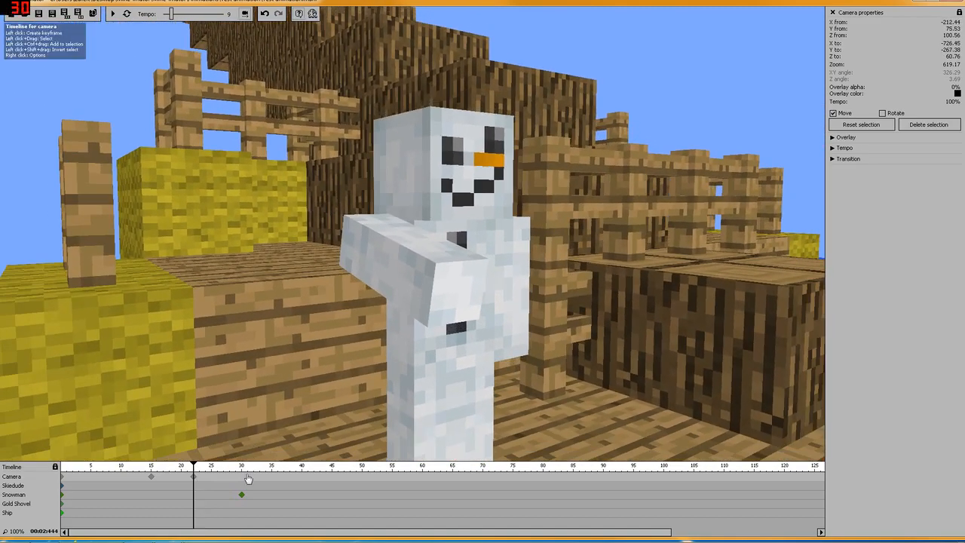
# Step: Add a camera keyframe at frame 30 facing the Snowman's front from about X -184, Y 37, Z 101
pyautogui.click(242, 478)
pyautogui.moveTo(415, 241); pyautogui.dragTo(424, 174, button='right')
pyautogui.press('s')
pyautogui.press('a')
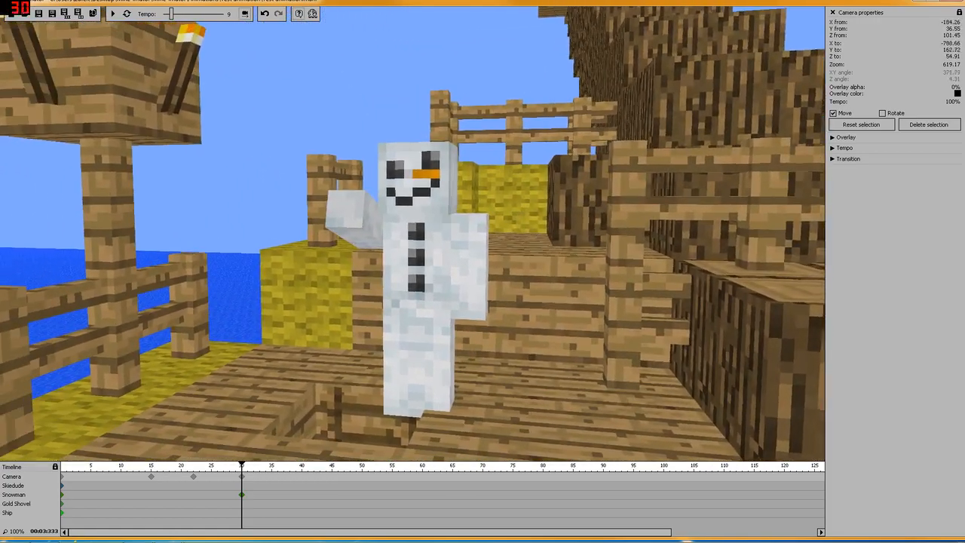
# Step: Preview the camera path through the frame 22 and frame 30 keyframes and return the marker to frame 0
pyautogui.click(63, 481)
pyautogui.click(111, 14)
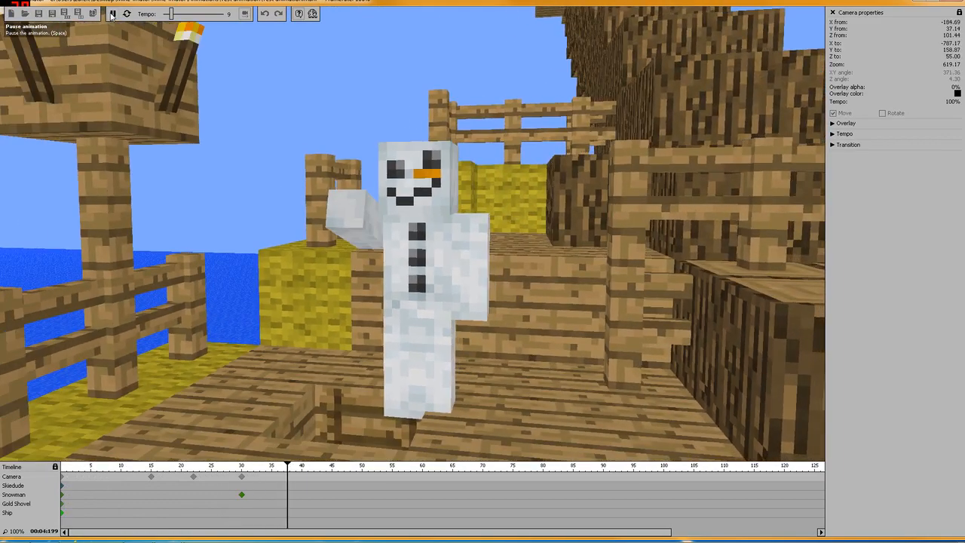
pyautogui.click(113, 15)
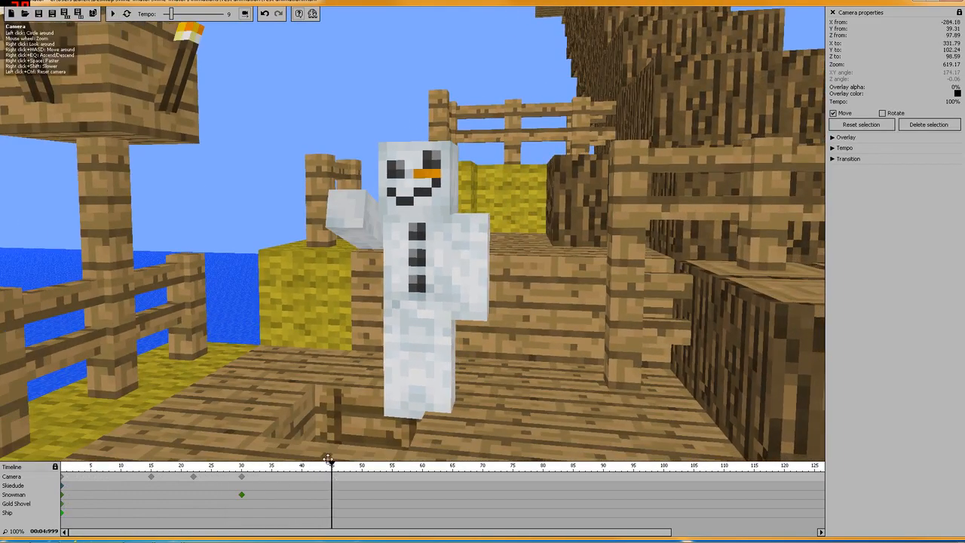
pyautogui.moveTo(331, 464); pyautogui.dragTo(59, 474)
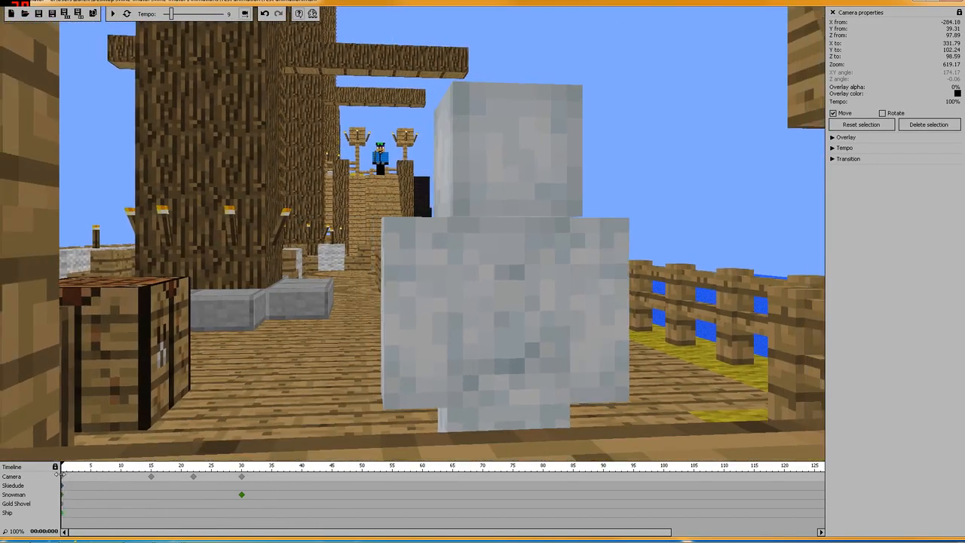
# Step: Add a camera keyframe at frame 35 facing Skiedude's front from about X 160, Y 75, Z 165
pyautogui.click(241, 476)
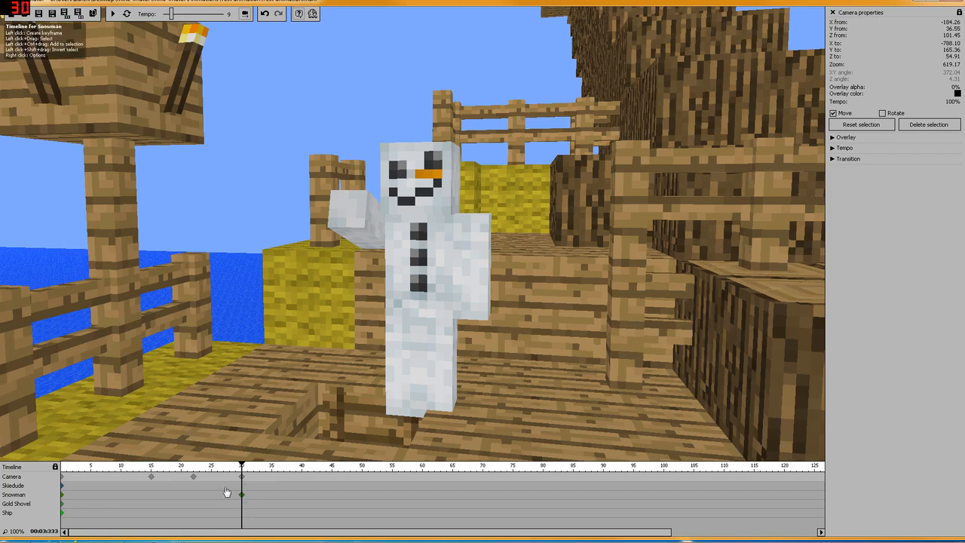
pyautogui.click(272, 478)
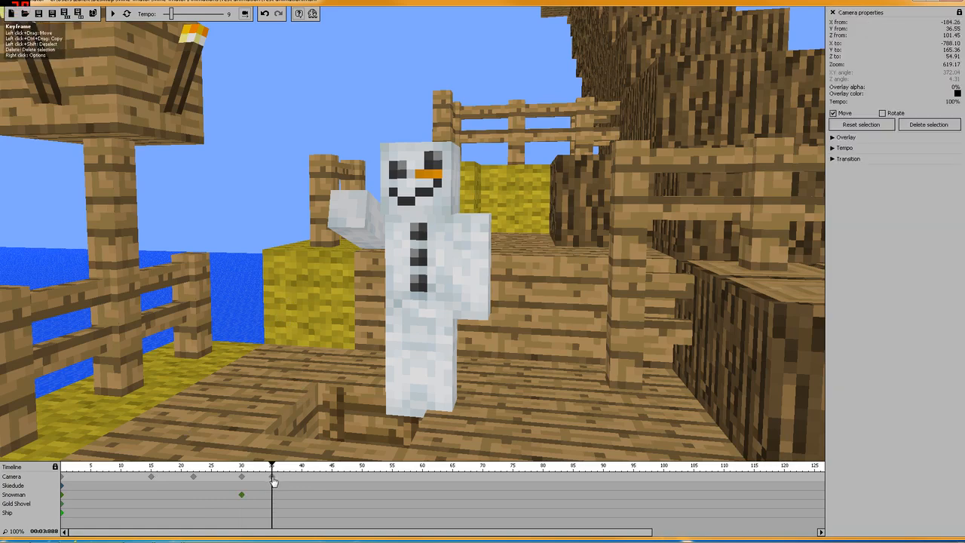
pyautogui.moveTo(302, 327); pyautogui.dragTo(323, 325)
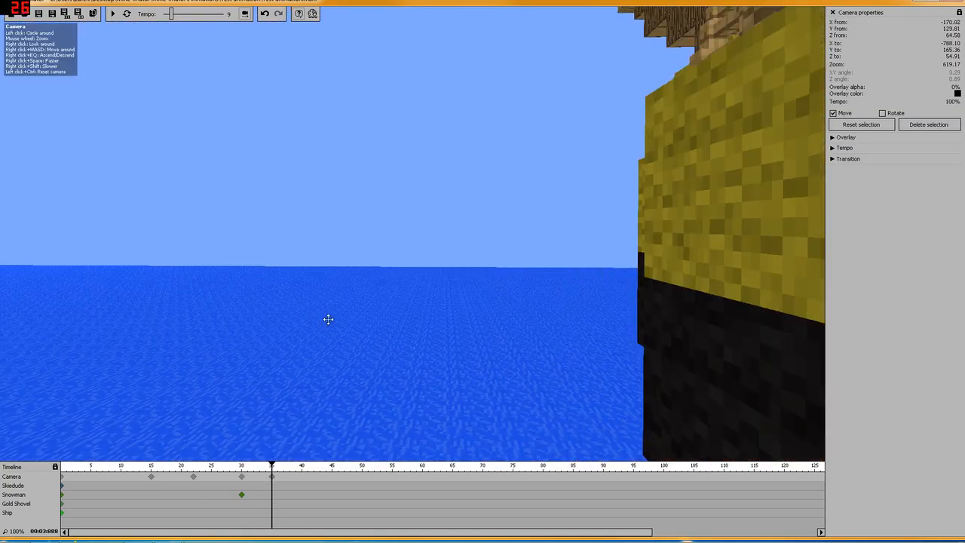
pyautogui.moveTo(328, 318); pyautogui.dragTo(550, 323, button='right')
pyautogui.press('w')
pyautogui.press('w')
pyautogui.press('s')
pyautogui.press('d')
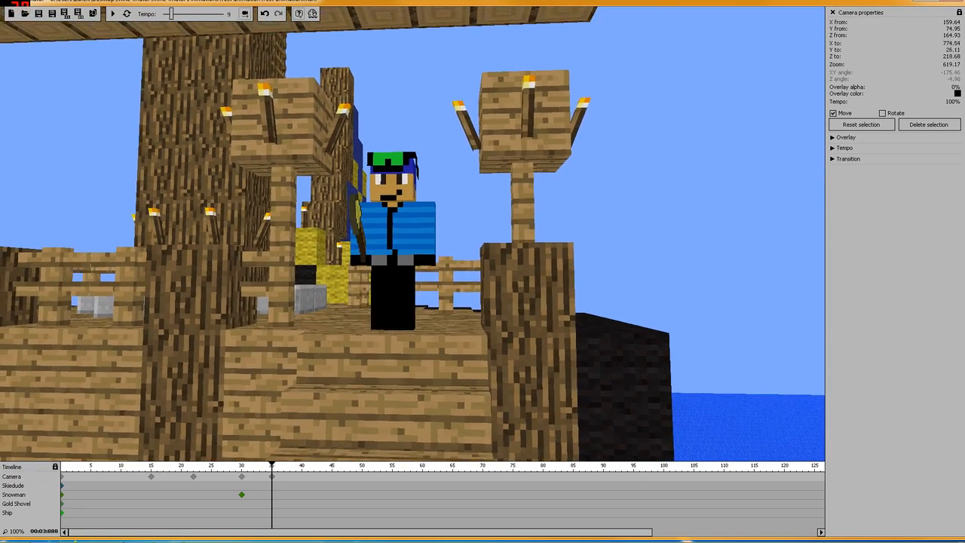
# Step: Play the animation from the start to check the camera move from the Snowman to Skiedude, and pause it
pyautogui.click(63, 483)
pyautogui.click(112, 14)
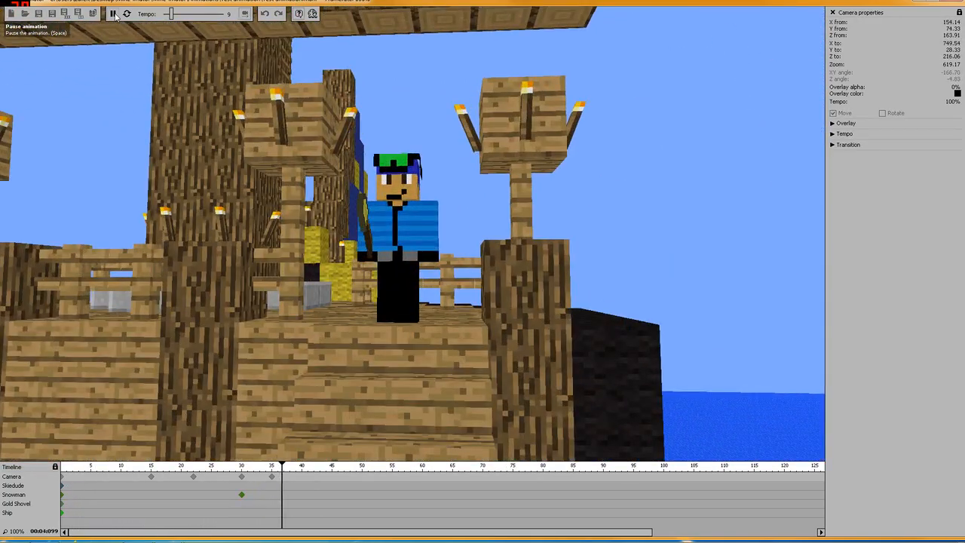
pyautogui.click(113, 13)
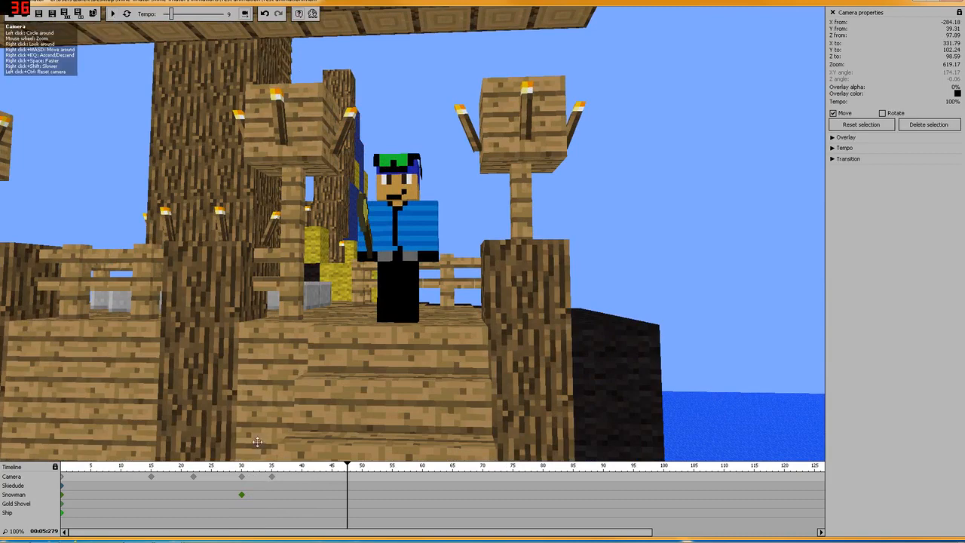
# Step: Add a Skiedude keyframe at frame 40 with the right arm's X rotation set to -85
pyautogui.click(272, 477)
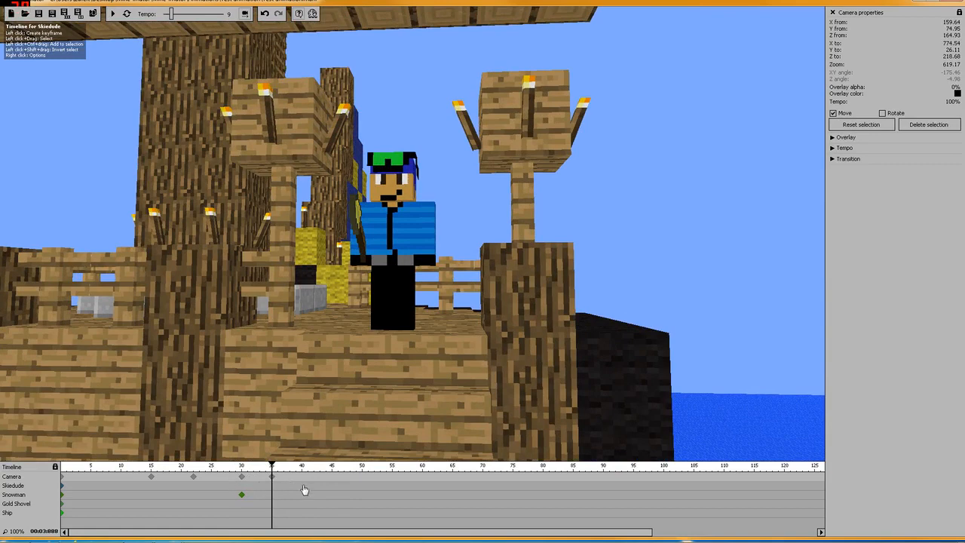
pyautogui.click(303, 486)
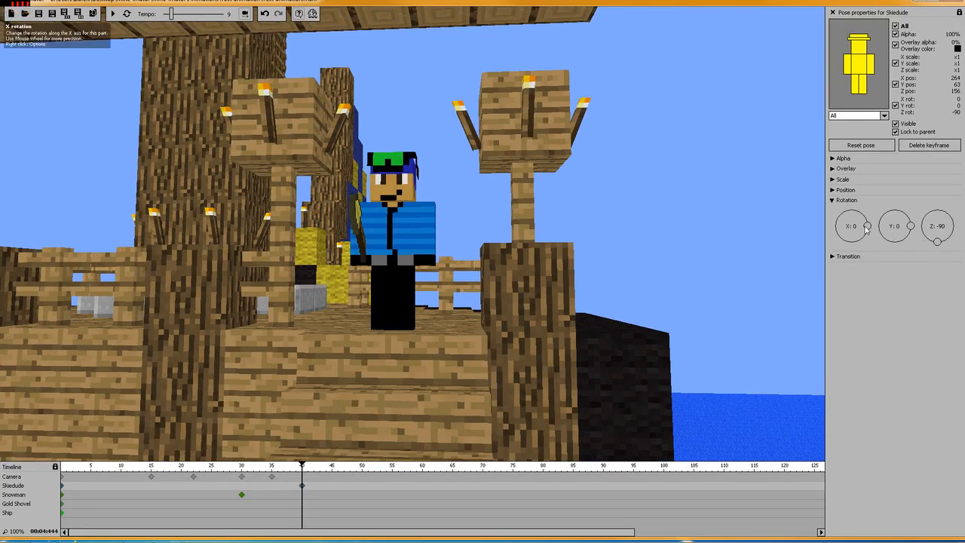
pyautogui.click(850, 80)
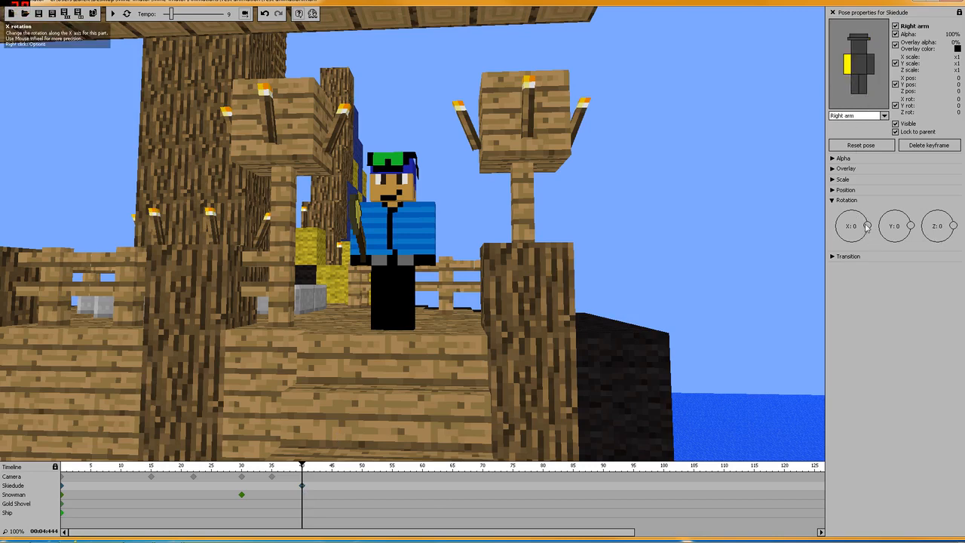
pyautogui.moveTo(866, 228); pyautogui.dragTo(852, 248)
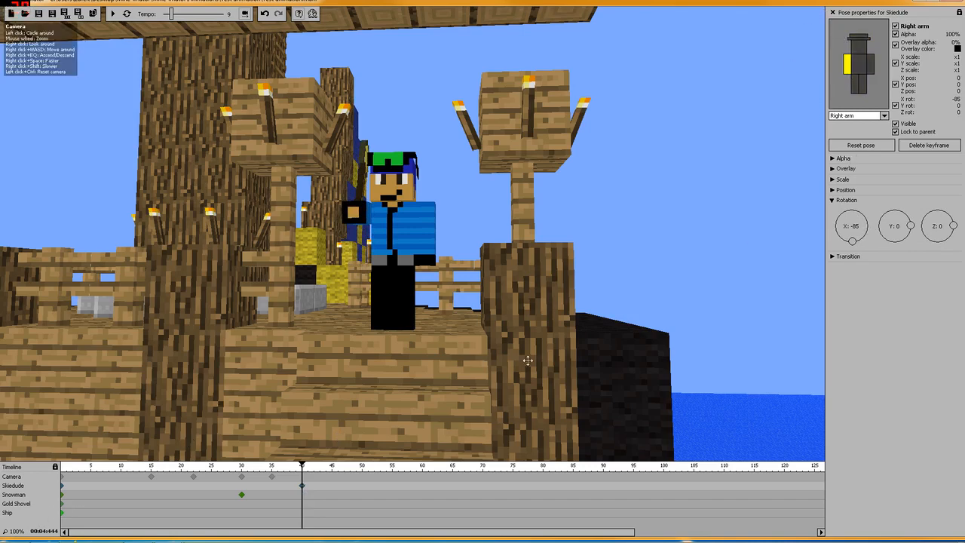
# Step: Remove the Gold Shovel object from the project
pyautogui.click(16, 520)
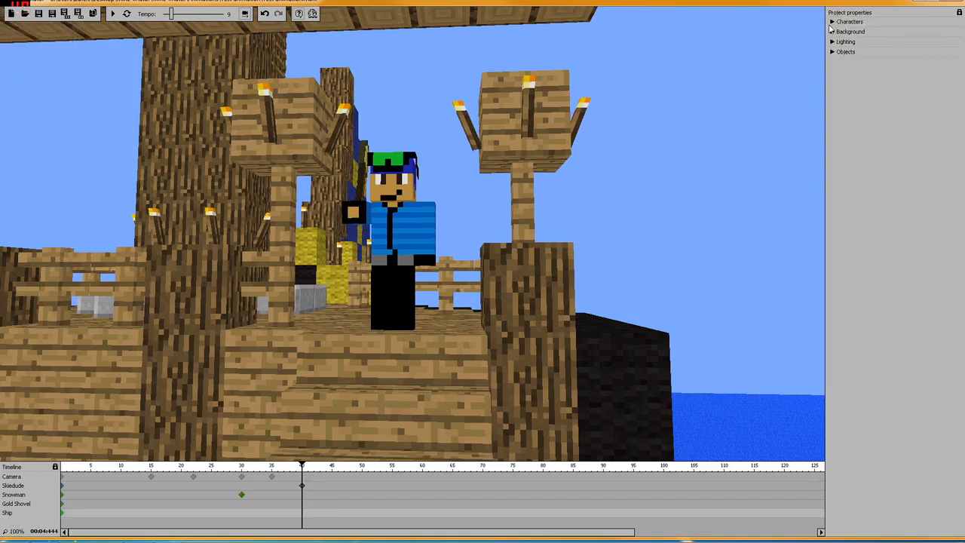
pyautogui.click(831, 52)
pyautogui.click(850, 75)
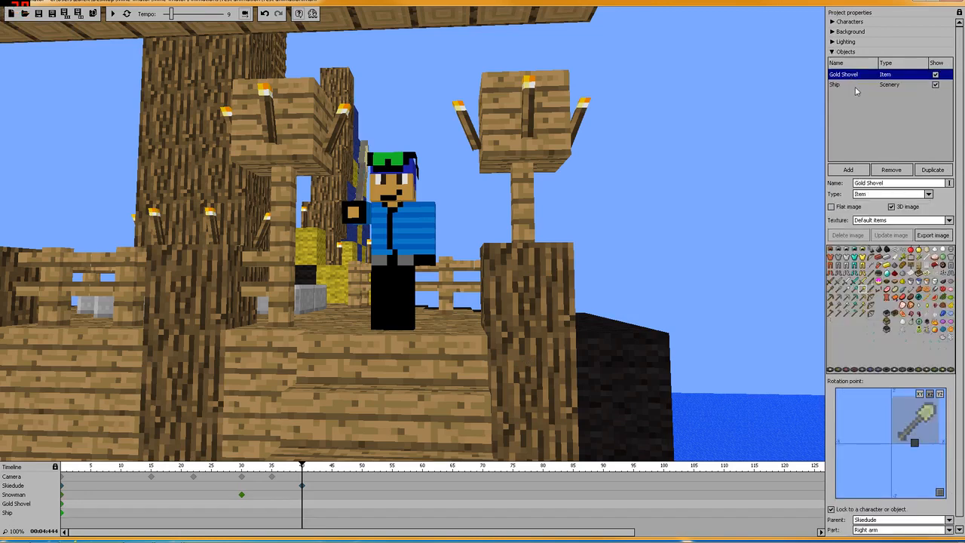
pyautogui.click(888, 170)
pyautogui.click(445, 298)
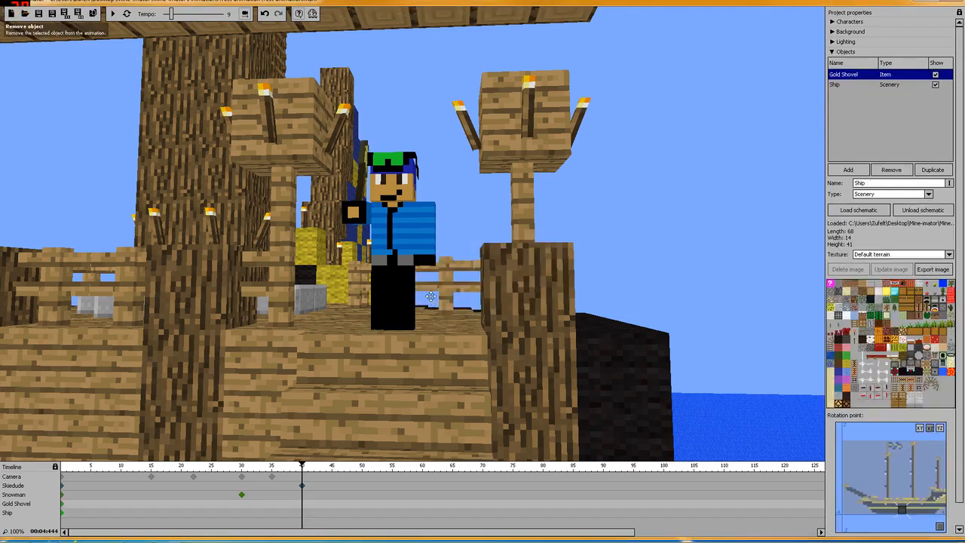
# Step: Compare Skiedude's keyframes at frames 0 and 40 with the frame 35 camera view, and play the animation from the start
pyautogui.click(301, 486)
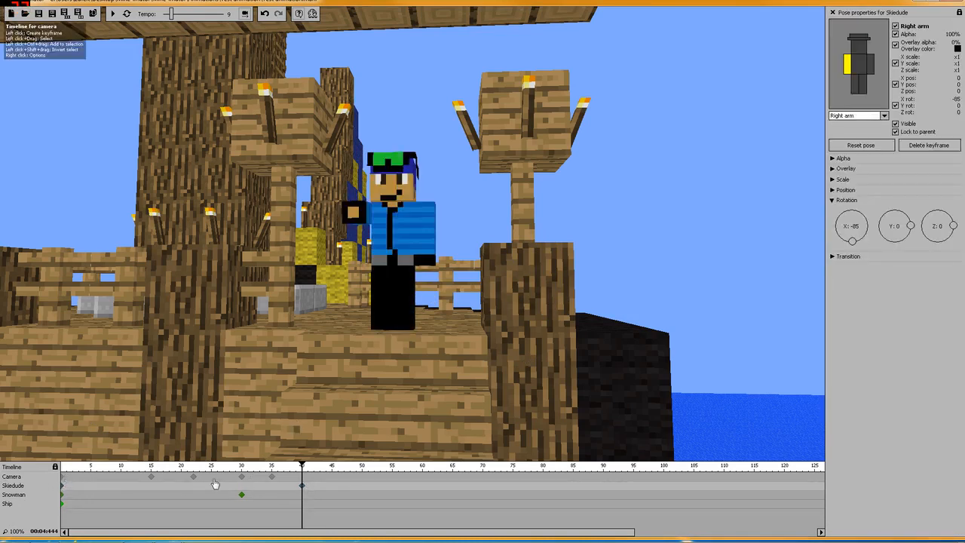
pyautogui.click(63, 490)
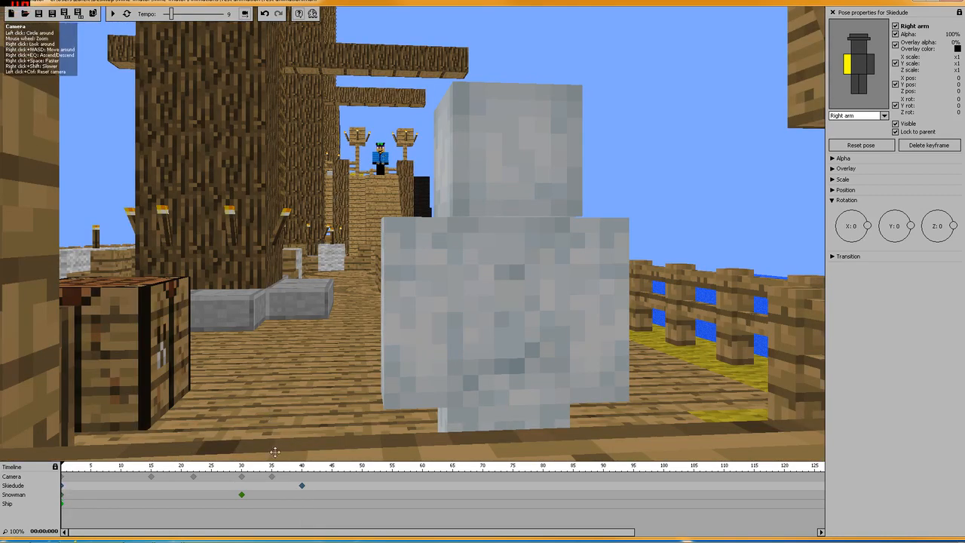
pyautogui.click(301, 485)
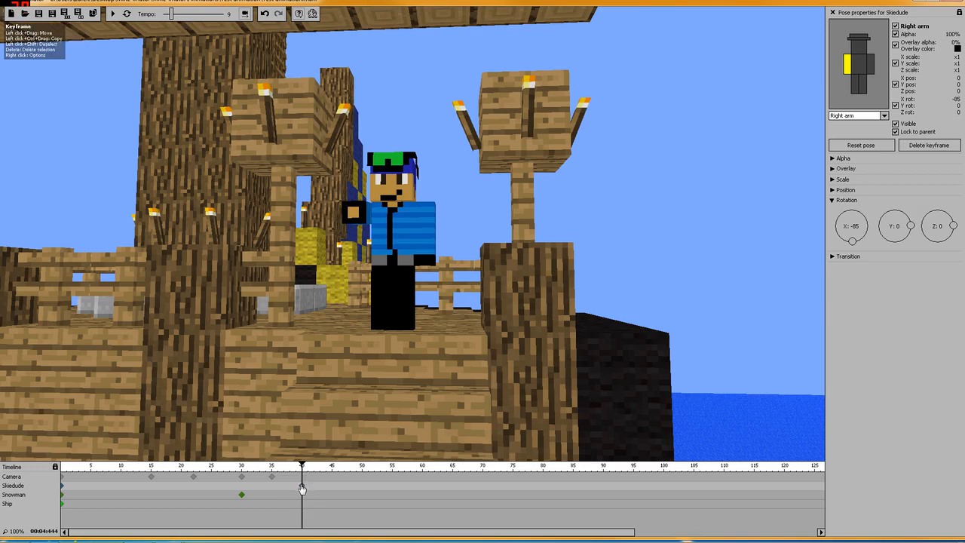
pyautogui.click(273, 478)
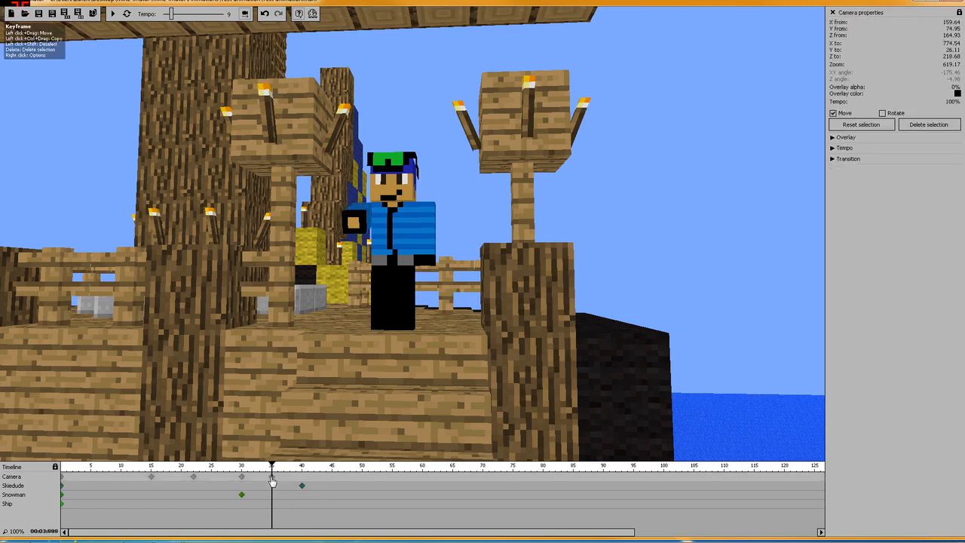
pyautogui.click(302, 486)
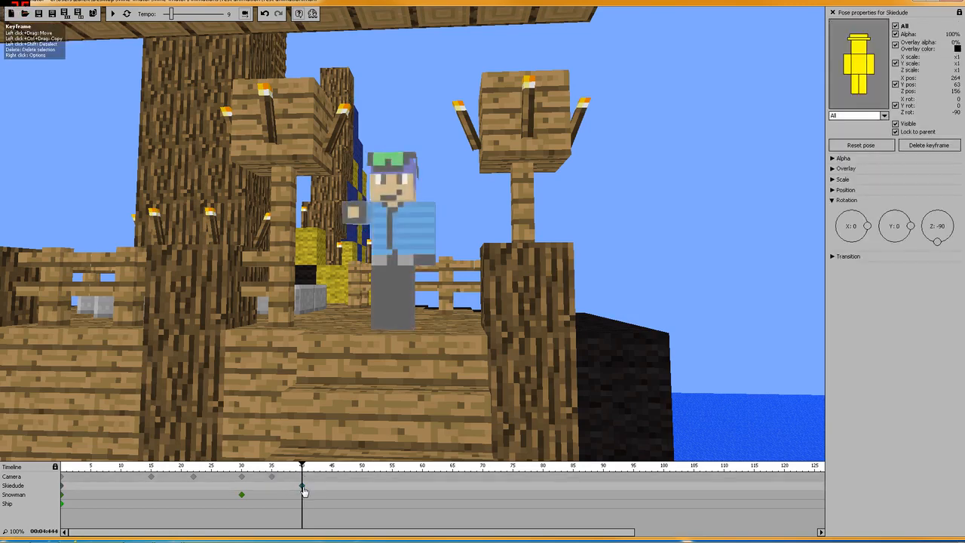
pyautogui.click(61, 476)
pyautogui.click(111, 14)
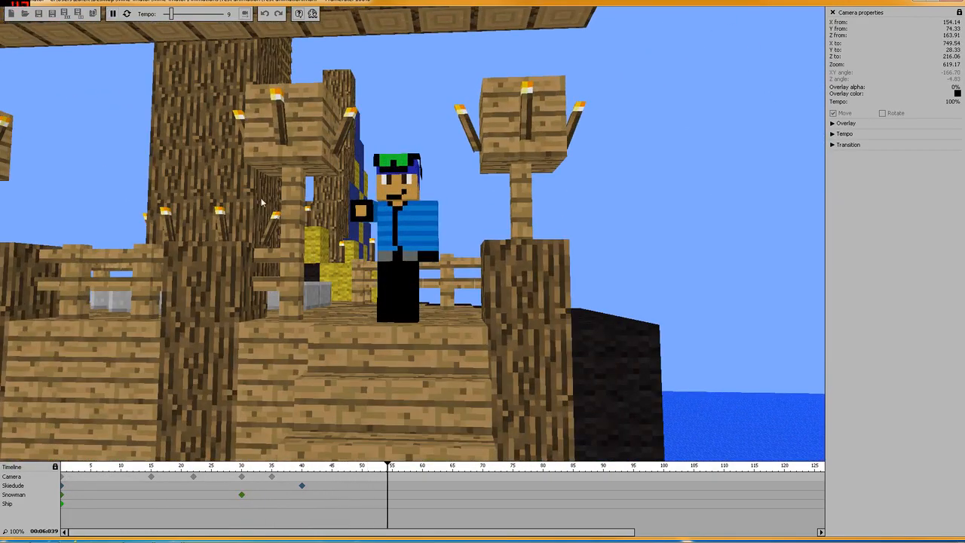
# Step: Pause the playback and move Skiedude's keyframe from frame 40 to frame 45
pyautogui.press('space')
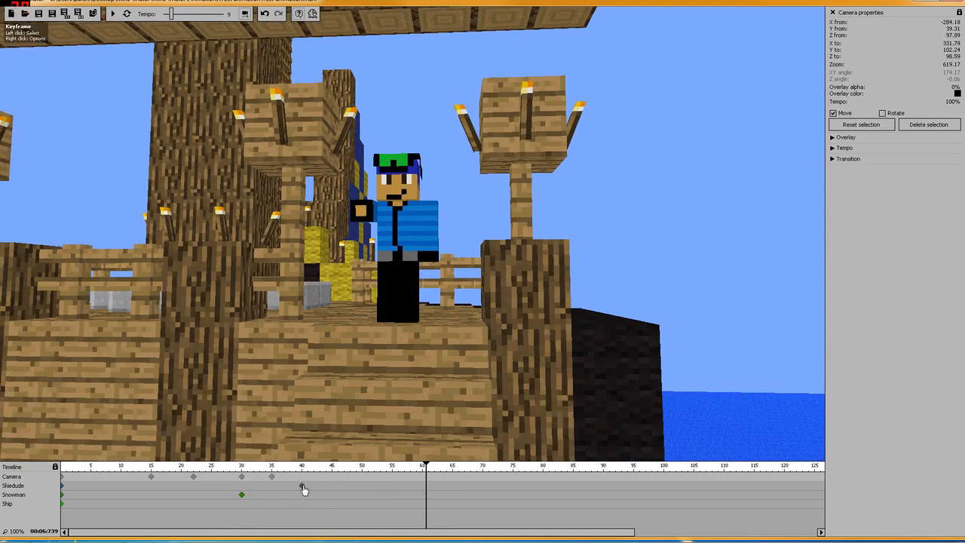
pyautogui.click(306, 487)
pyautogui.moveTo(308, 490); pyautogui.dragTo(332, 487)
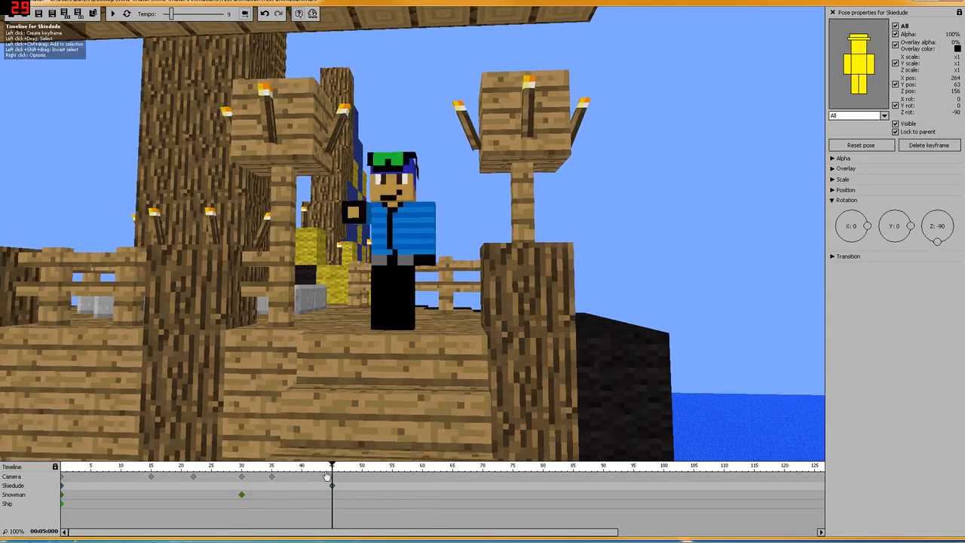
# Step: Play the animation from the start to check the timing of Skiedude's right arm movement, and pause it
pyautogui.click(65, 478)
pyautogui.click(112, 15)
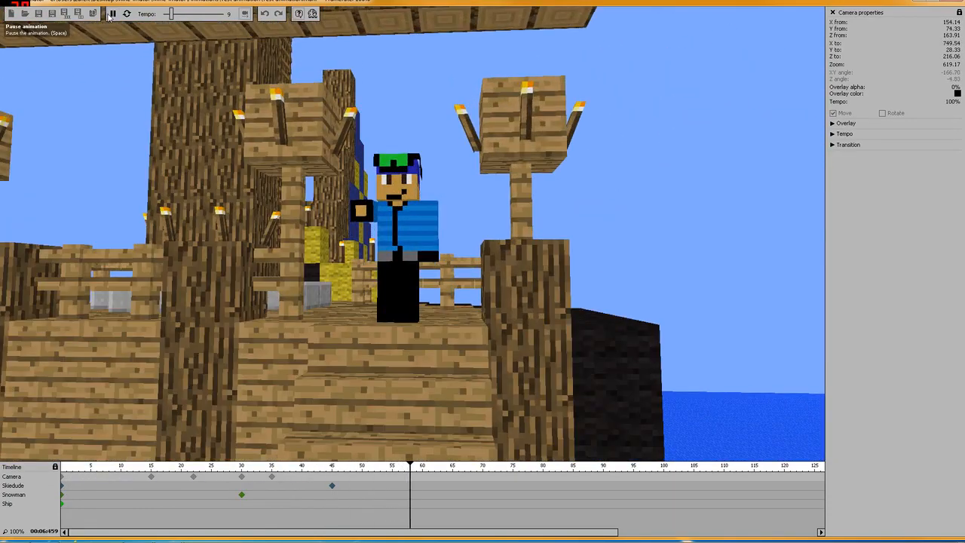
pyautogui.click(112, 15)
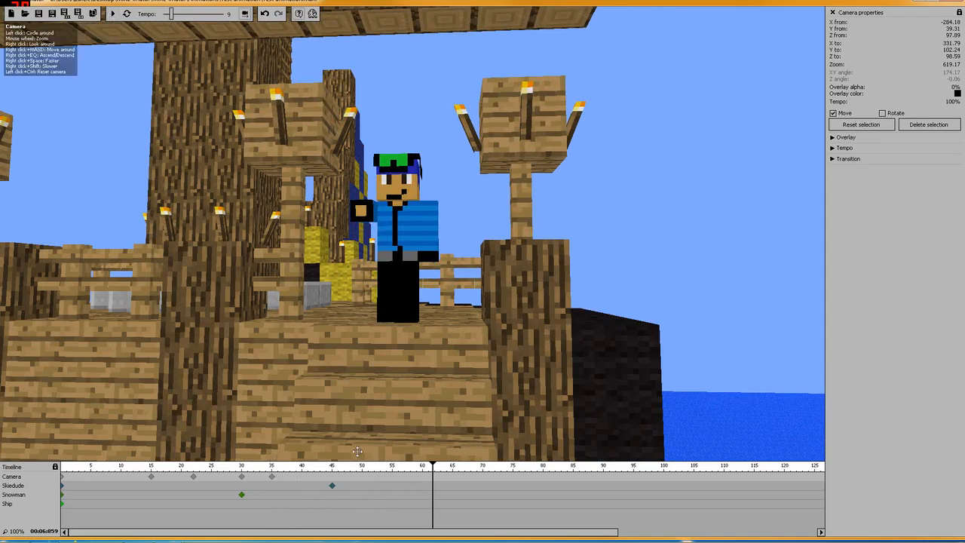
# Step: In Skiedude's frame 45 keyframe, reset the right arm's X rotation to 0 and rotate the left arm forward to horizontal instead
pyautogui.click(332, 485)
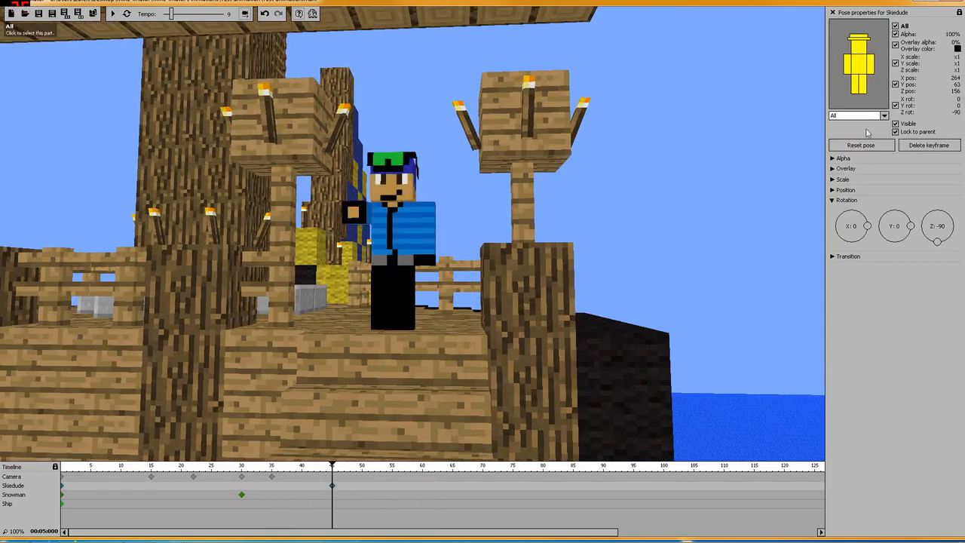
pyautogui.click(848, 66)
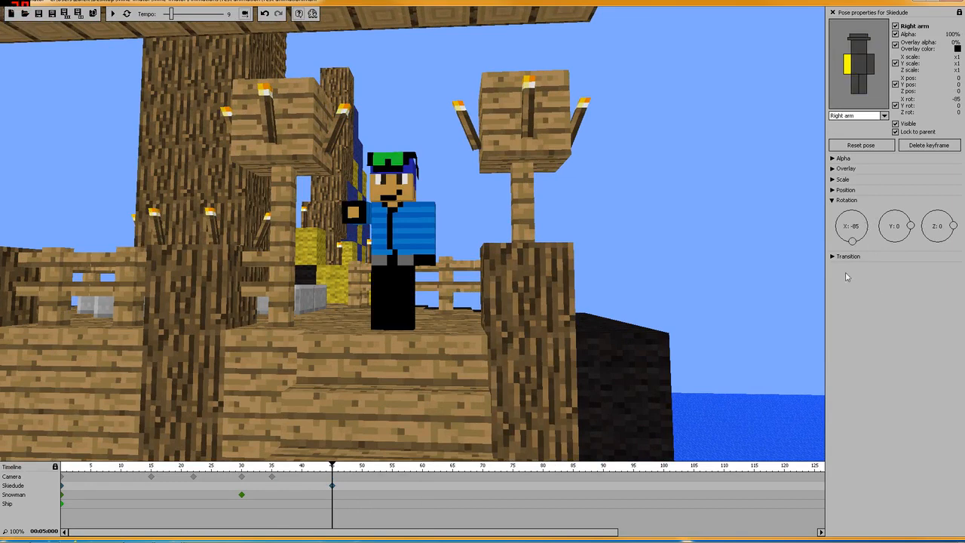
pyautogui.moveTo(851, 241); pyautogui.dragTo(867, 227)
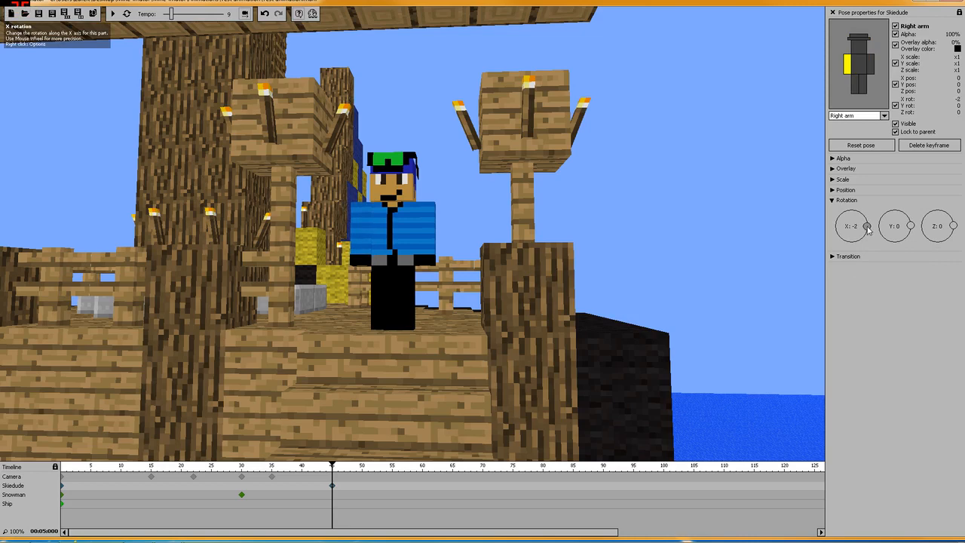
pyautogui.click(870, 64)
pyautogui.moveTo(867, 227); pyautogui.dragTo(852, 245)
pyautogui.click(846, 64)
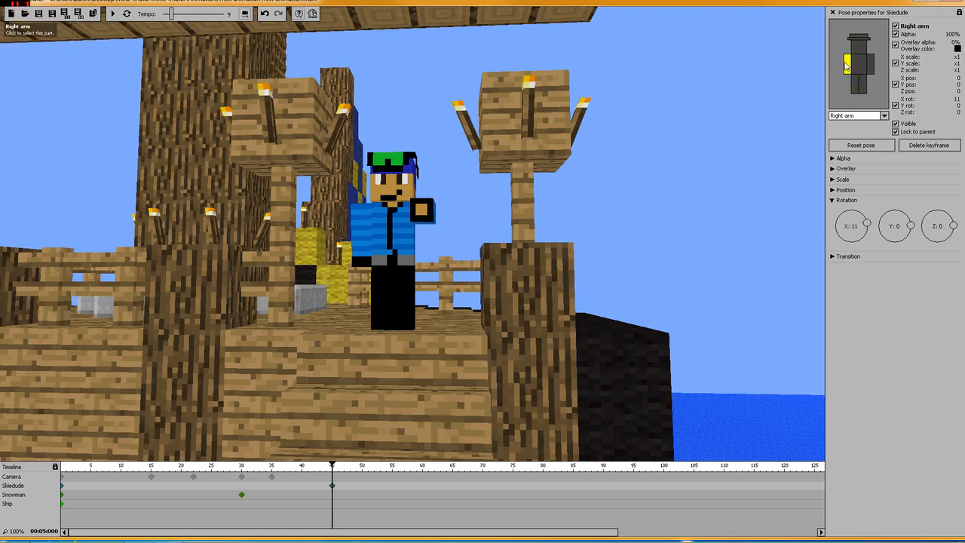
pyautogui.scroll(-9, 866, 229)
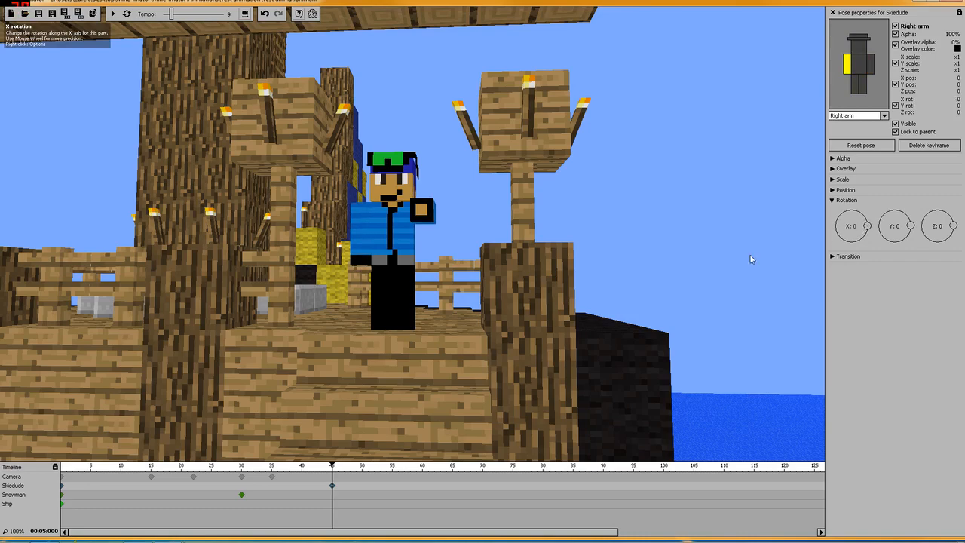
# Step: Play the animation from the start to check Skiedude raising his left arm, and pause it
pyautogui.click(62, 476)
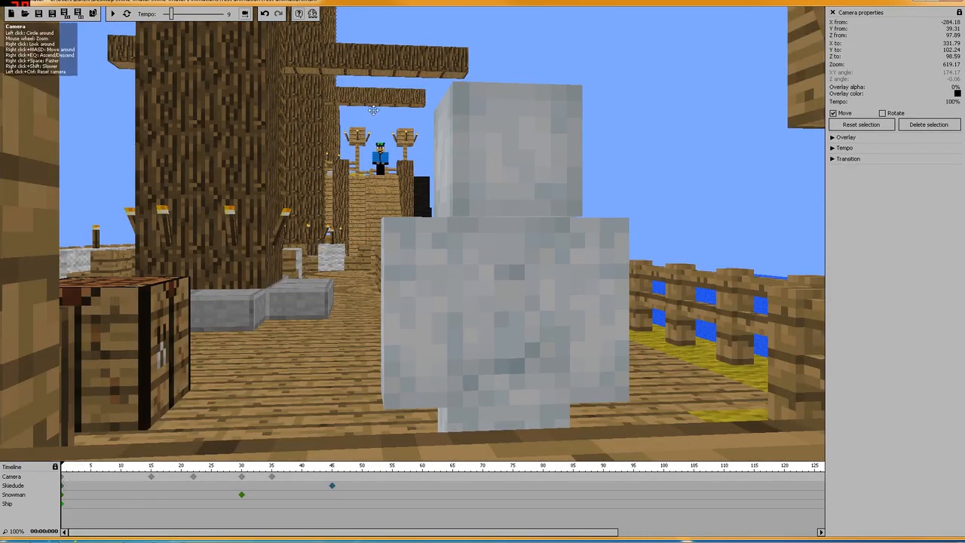
pyautogui.click(113, 14)
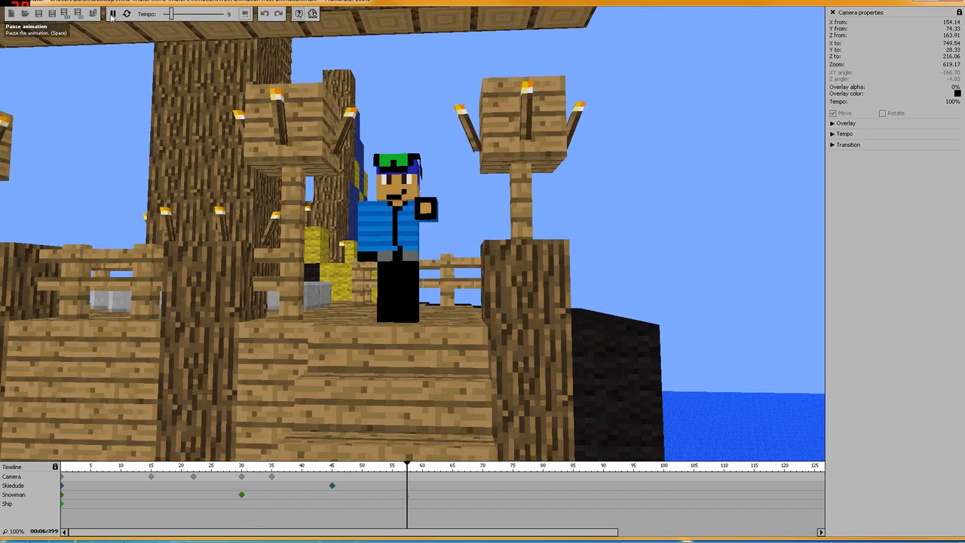
pyautogui.click(111, 14)
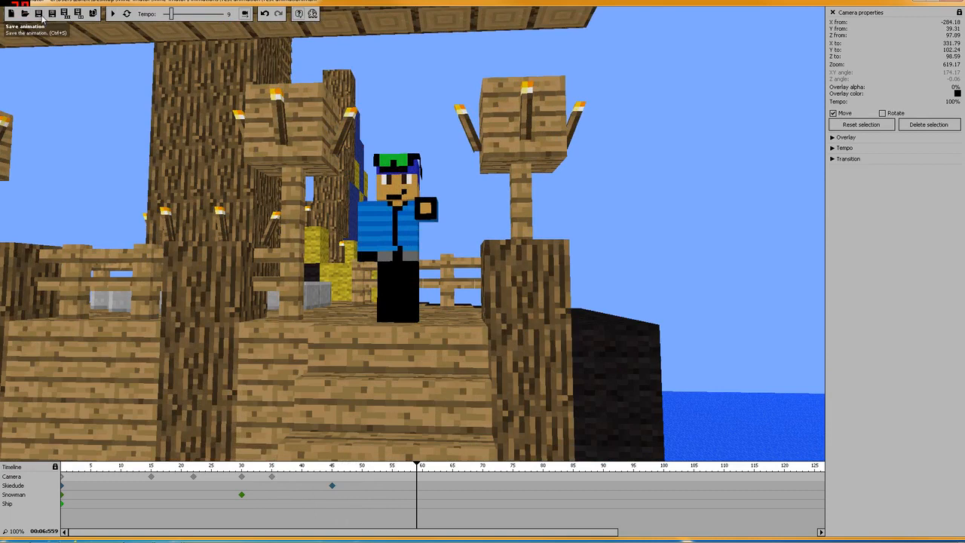
pyautogui.moveTo(746, 541)
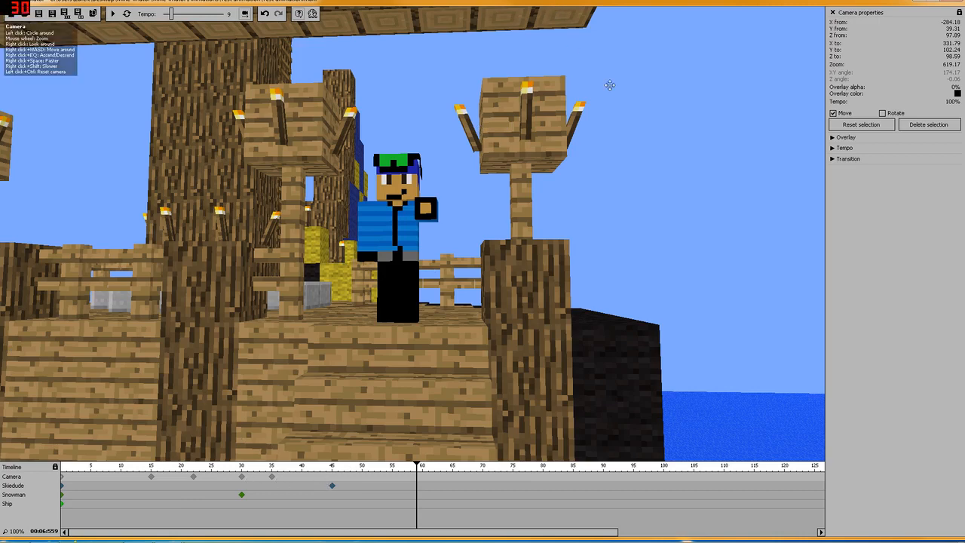
# Step: Show the project's background settings and turn off automatic camera movements for free viewing
pyautogui.click(8, 503)
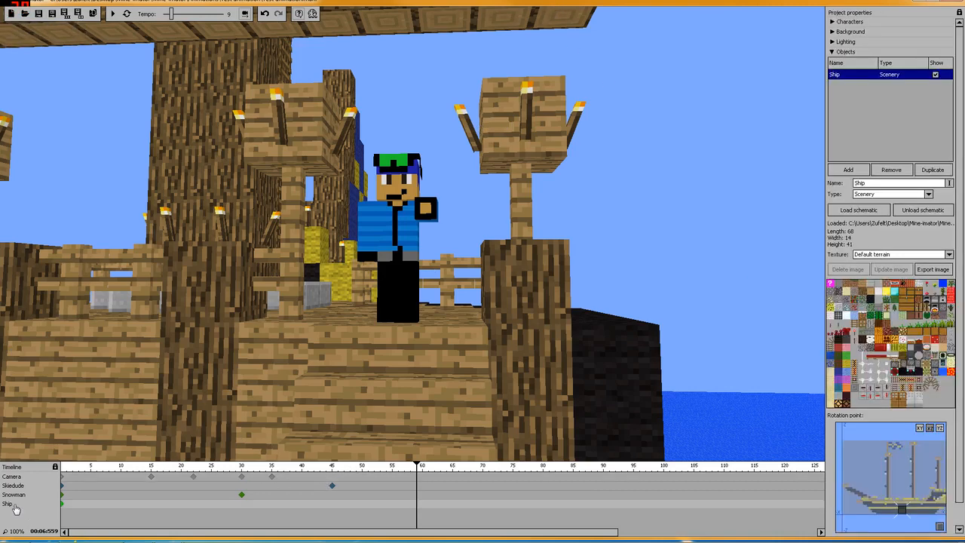
pyautogui.click(833, 52)
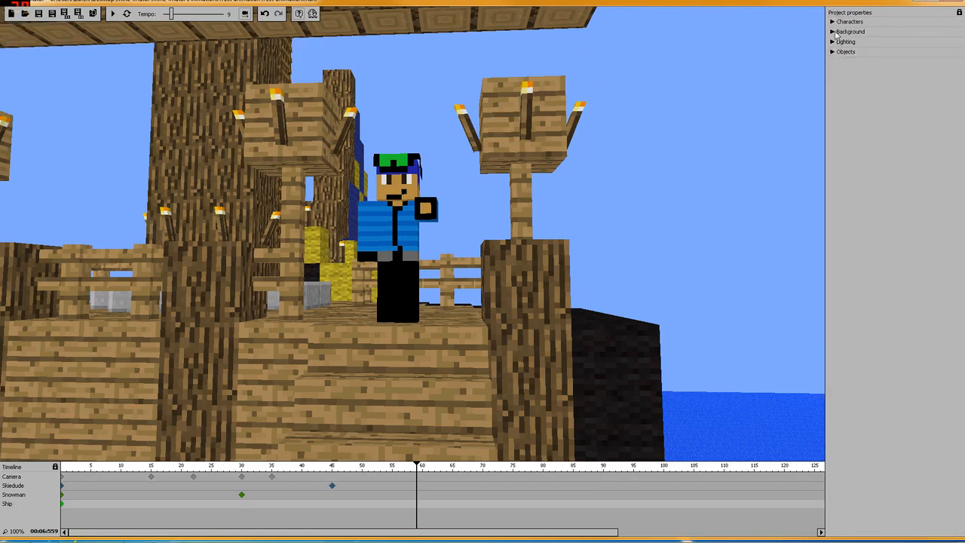
pyautogui.click(832, 31)
pyautogui.moveTo(726, 108)
pyautogui.mouseDown(button='right')
pyautogui.moveTo(722, 126)
pyautogui.moveTo(723, 113)
pyautogui.mouseUp(button='right')
pyautogui.press('w')
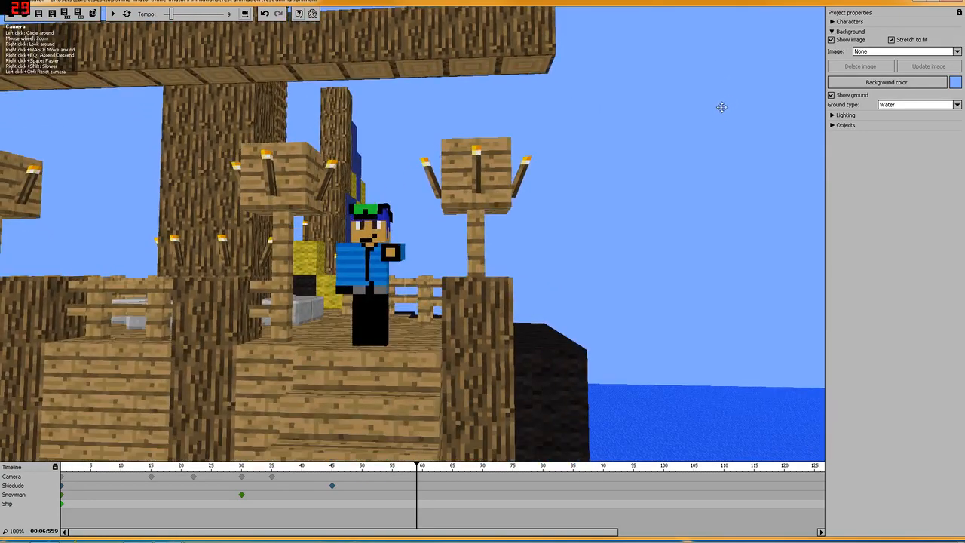
pyautogui.click(244, 15)
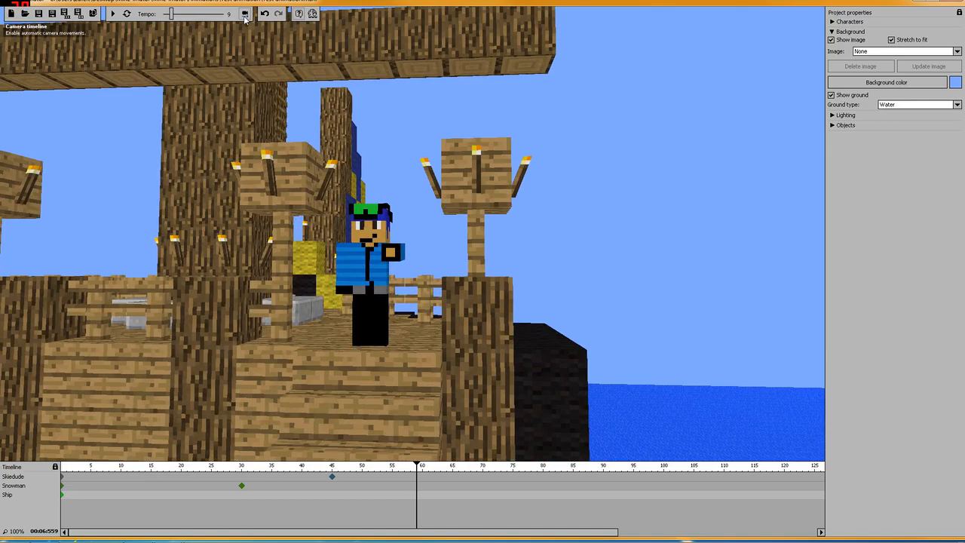
# Step: Change the scene's background color to dark blue
pyautogui.moveTo(678, 224); pyautogui.dragTo(616, 259)
pyautogui.scroll(4, 599, 256)
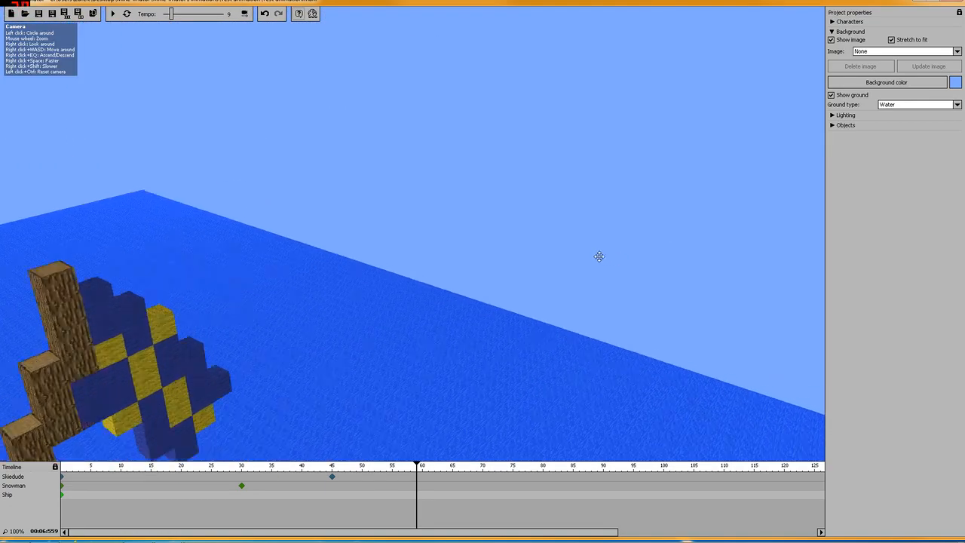
pyautogui.moveTo(469, 287); pyautogui.dragTo(204, 271)
pyautogui.press('w')
pyautogui.moveTo(413, 234); pyautogui.dragTo(577, 186, button='right')
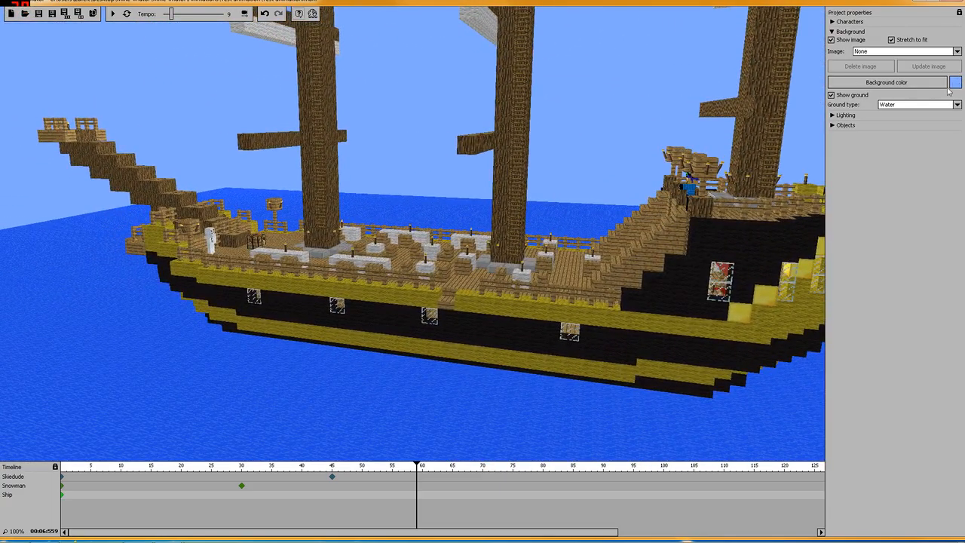
pyautogui.click(954, 83)
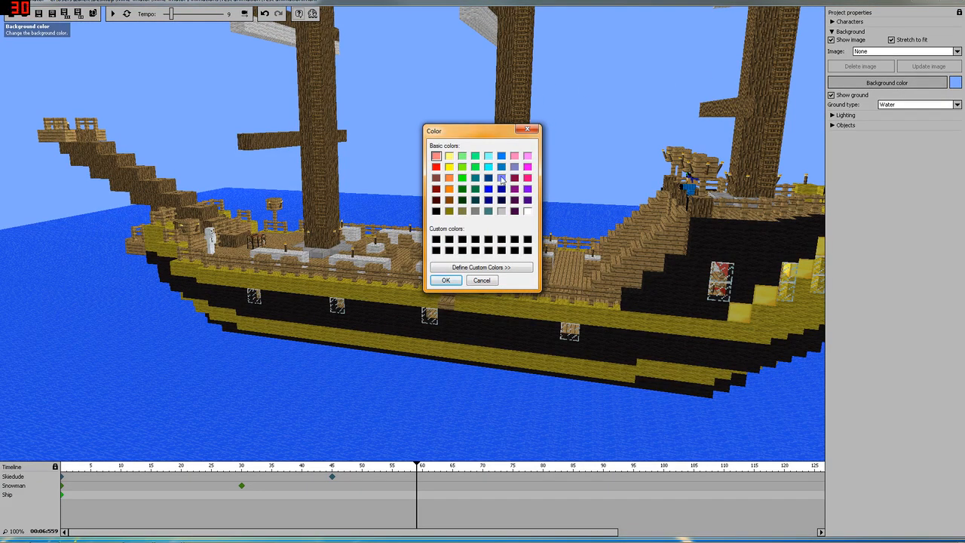
pyautogui.click(446, 280)
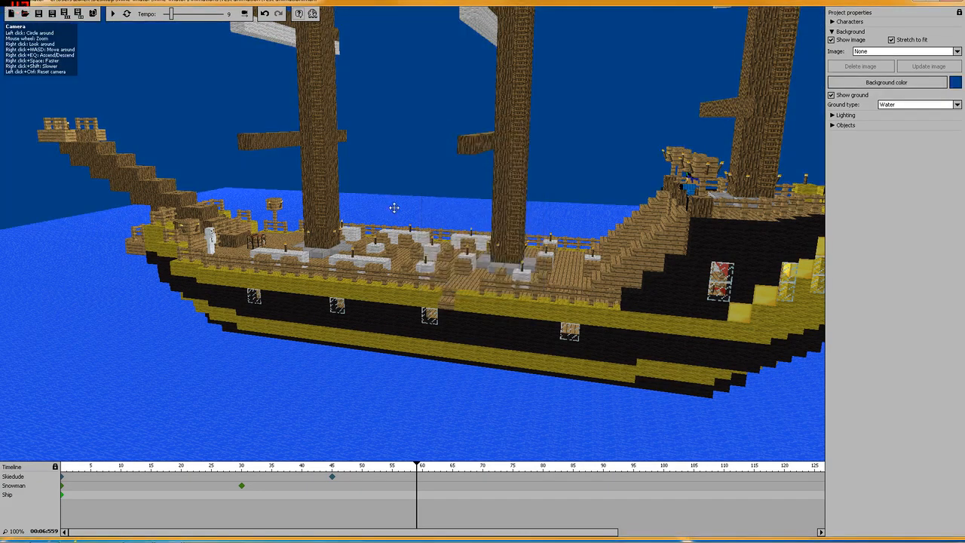
# Step: Hide the ground to inspect the ship without water around it, and show the ground again
pyautogui.moveTo(393, 207); pyautogui.dragTo(255, 173)
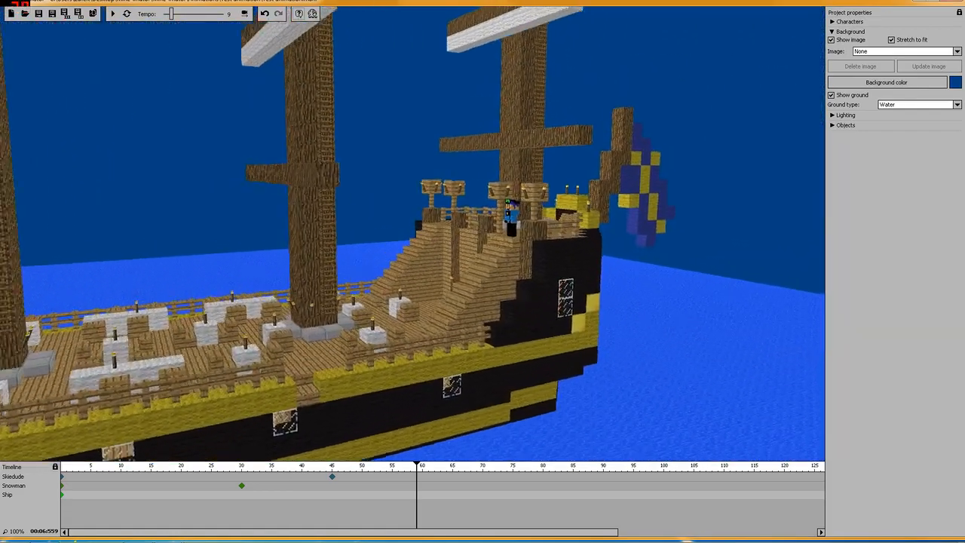
pyautogui.press('w')
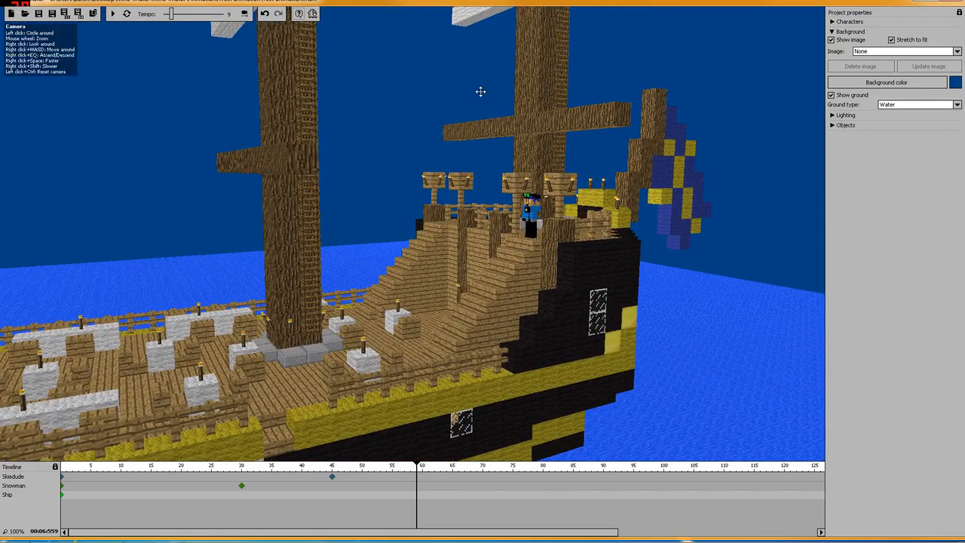
pyautogui.moveTo(480, 90); pyautogui.dragTo(355, 114)
pyautogui.moveTo(355, 114); pyautogui.dragTo(339, 114, button='right')
pyautogui.moveTo(412, 234)
pyautogui.mouseDown(button='right')
pyautogui.moveTo(399, 218)
pyautogui.moveTo(415, 234)
pyautogui.mouseUp(button='right')
pyautogui.press('w')
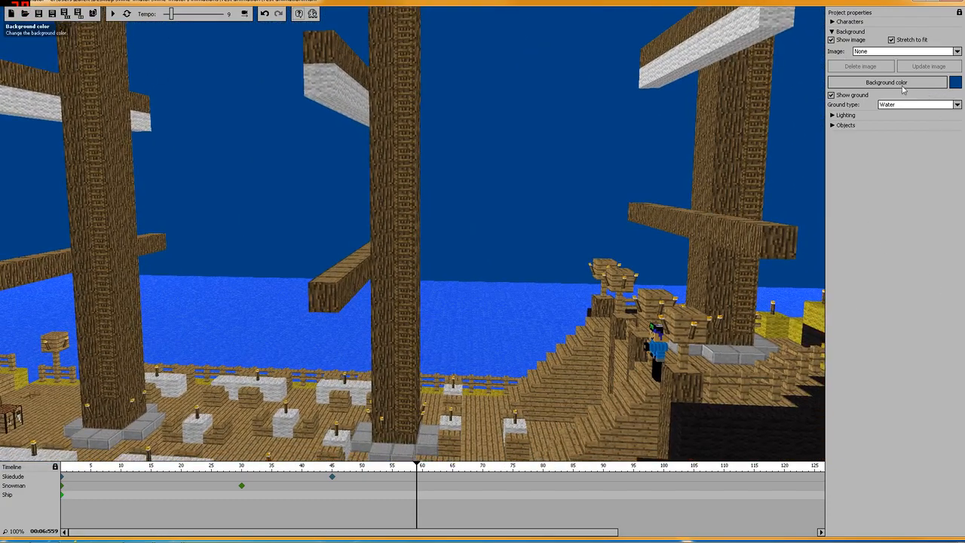
pyautogui.click(832, 95)
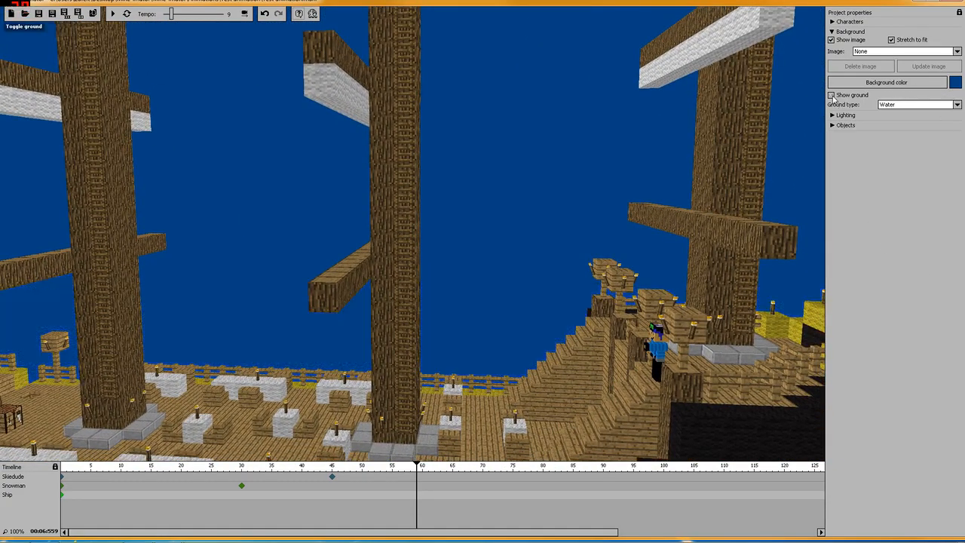
pyautogui.moveTo(595, 207); pyautogui.dragTo(422, 244)
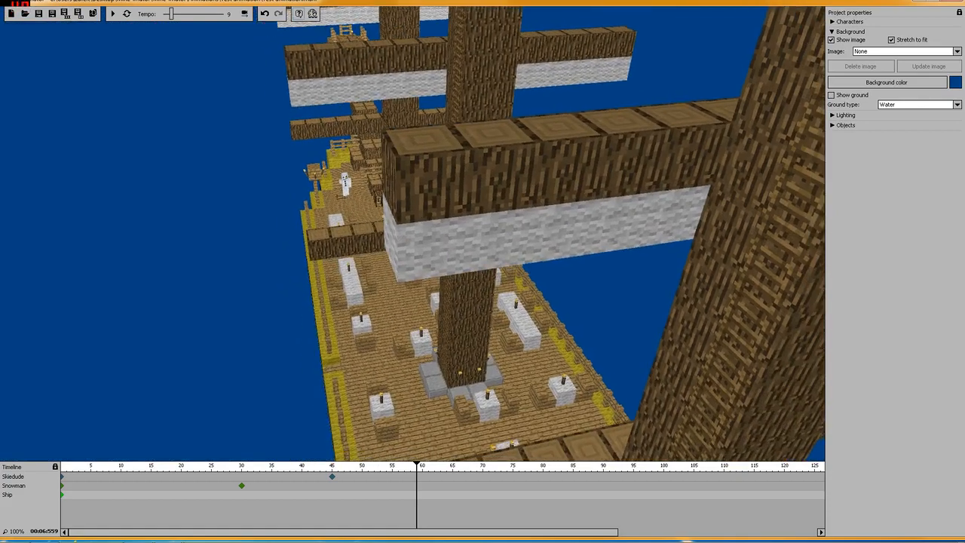
pyautogui.press('w')
pyautogui.moveTo(422, 244); pyautogui.dragTo(685, 160, button='right')
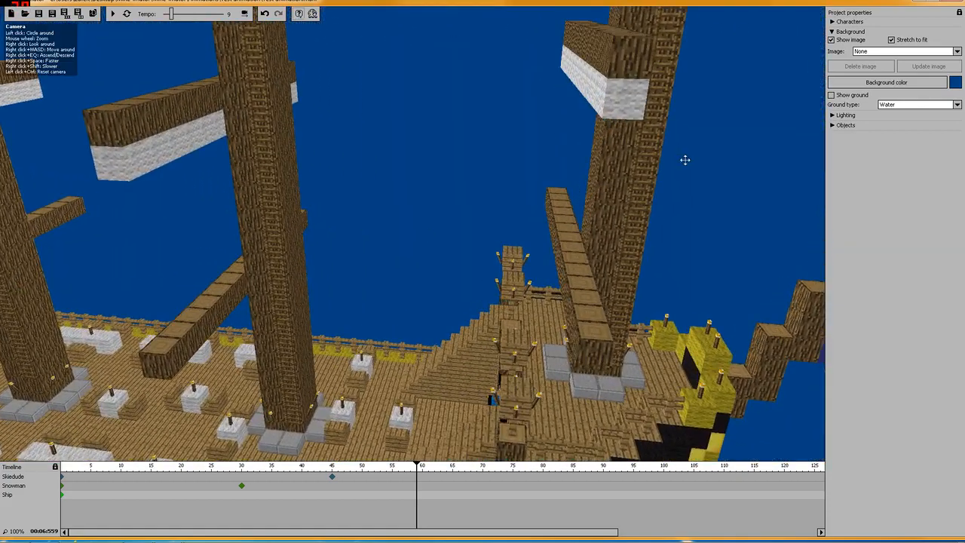
pyautogui.click(831, 95)
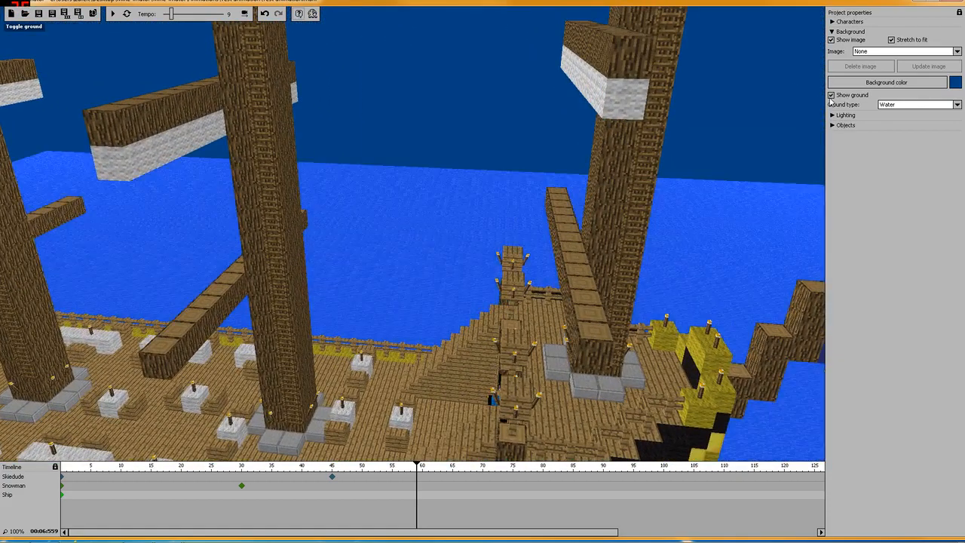
# Step: Look through the available ground types and close the background settings
pyautogui.click(899, 105)
pyautogui.click(898, 106)
pyautogui.click(898, 105)
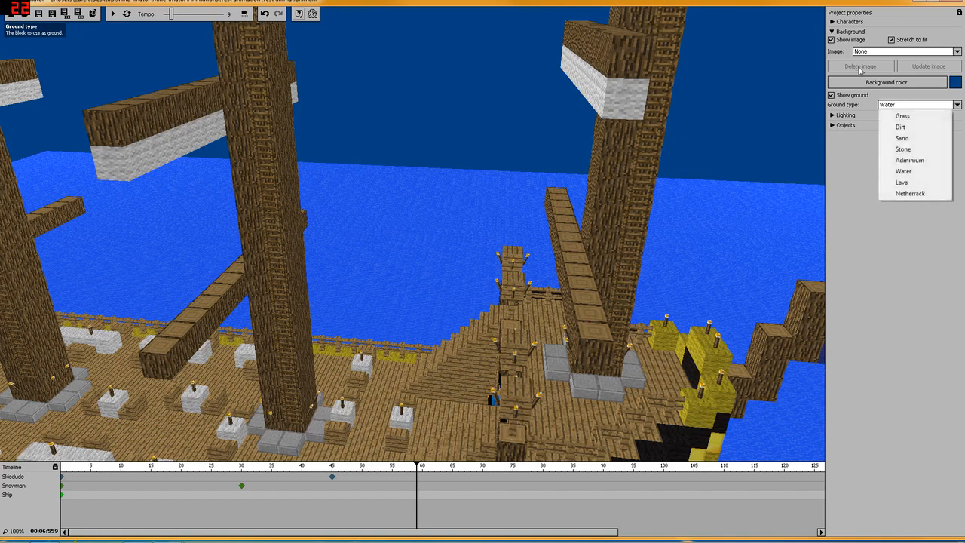
pyautogui.click(832, 34)
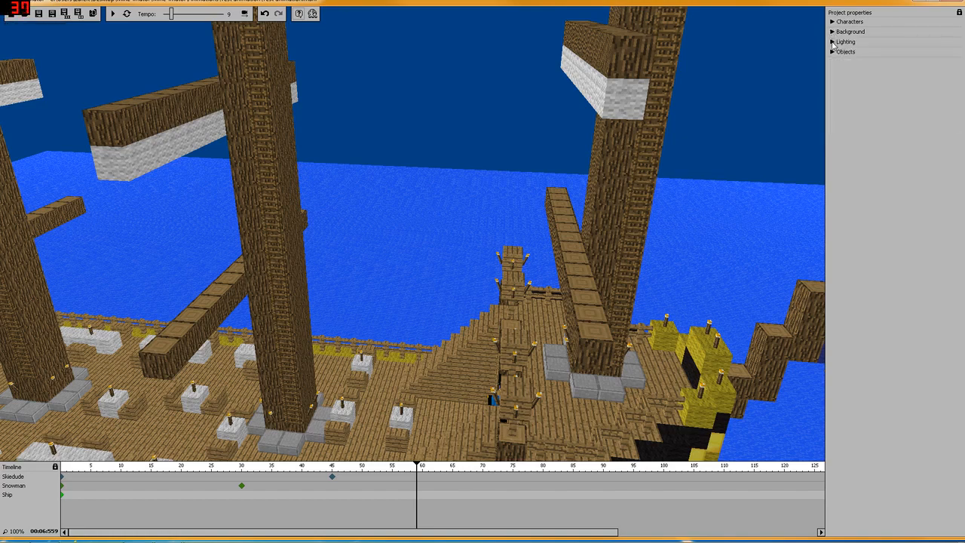
# Step: In the lighting settings, move the central and two upper ambient lights to the lower middle of the light map and inspect the ship
pyautogui.click(832, 43)
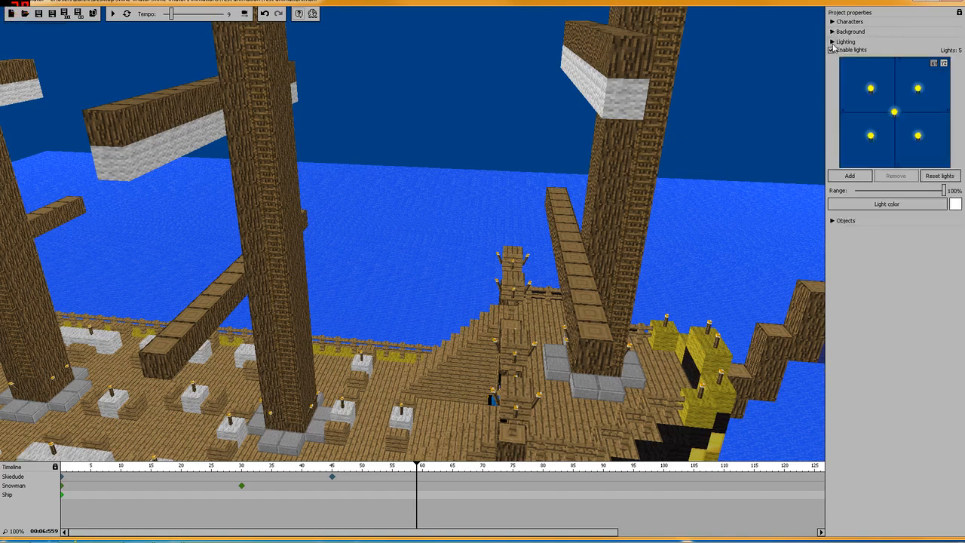
pyautogui.moveTo(870, 91); pyautogui.dragTo(906, 144)
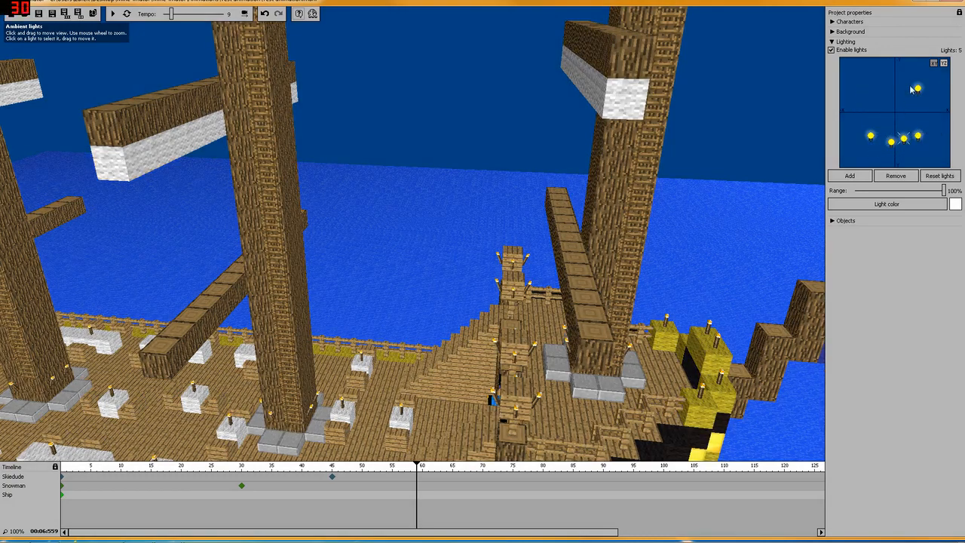
pyautogui.moveTo(918, 90); pyautogui.dragTo(893, 155)
pyautogui.moveTo(700, 206); pyautogui.dragTo(325, 181, button='right')
pyautogui.moveTo(623, 158); pyautogui.dragTo(429, 336, button='right')
pyautogui.moveTo(423, 301); pyautogui.dragTo(449, 381, button='right')
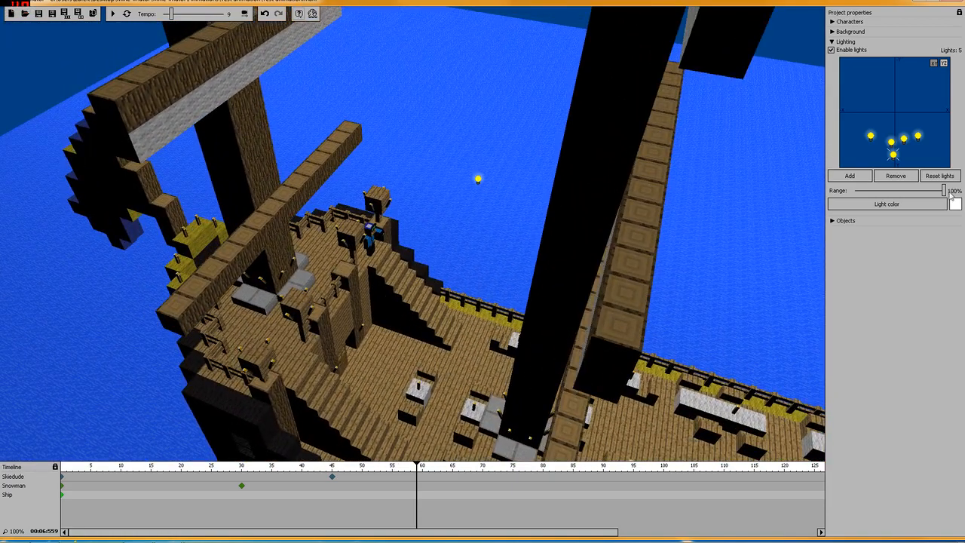
# Step: Set the selected light's range to 0% and inspect the lighting along the ship's side
pyautogui.moveTo(882, 193); pyautogui.dragTo(873, 193)
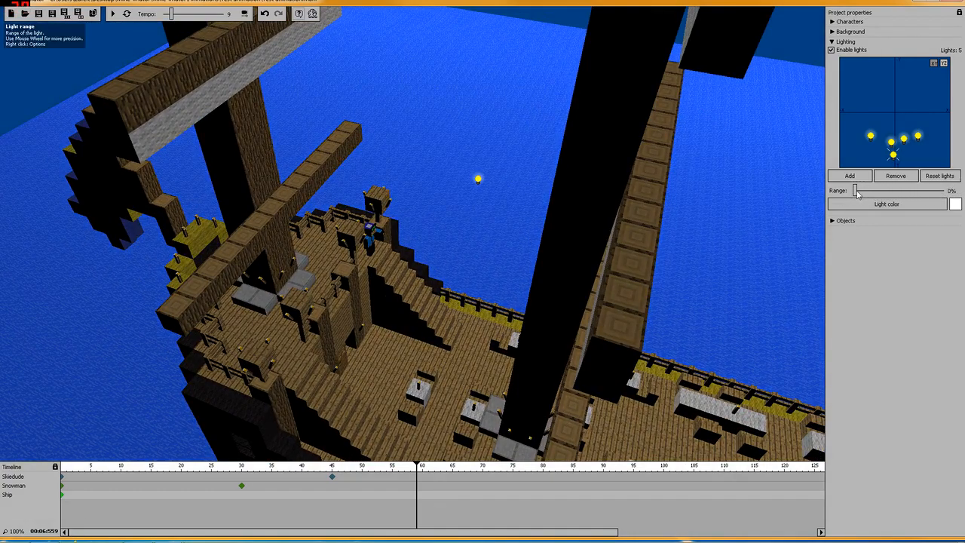
pyautogui.moveTo(455, 230); pyautogui.dragTo(407, 193)
pyautogui.moveTo(408, 193); pyautogui.dragTo(482, 116, button='right')
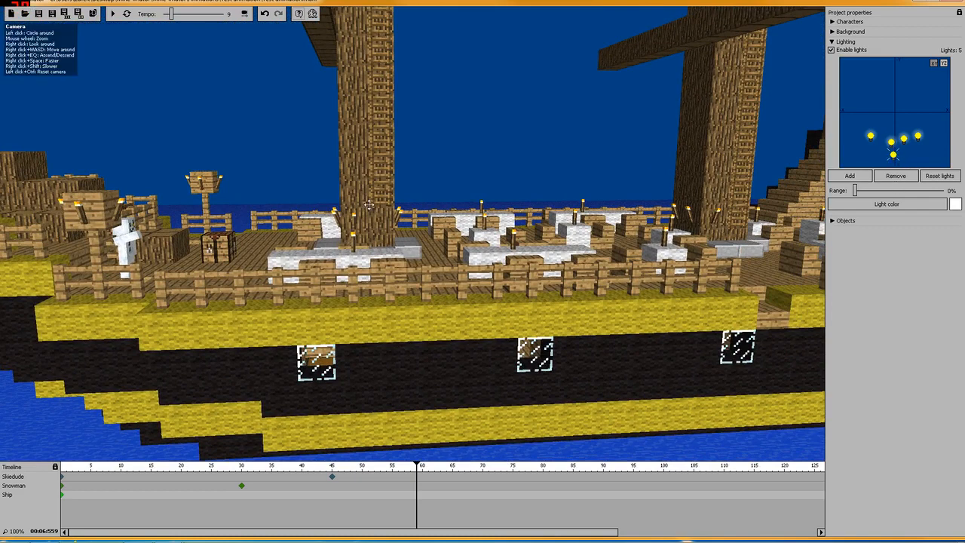
# Step: Change the lowest ambient light's color to green, and set it back to white
pyautogui.click(885, 205)
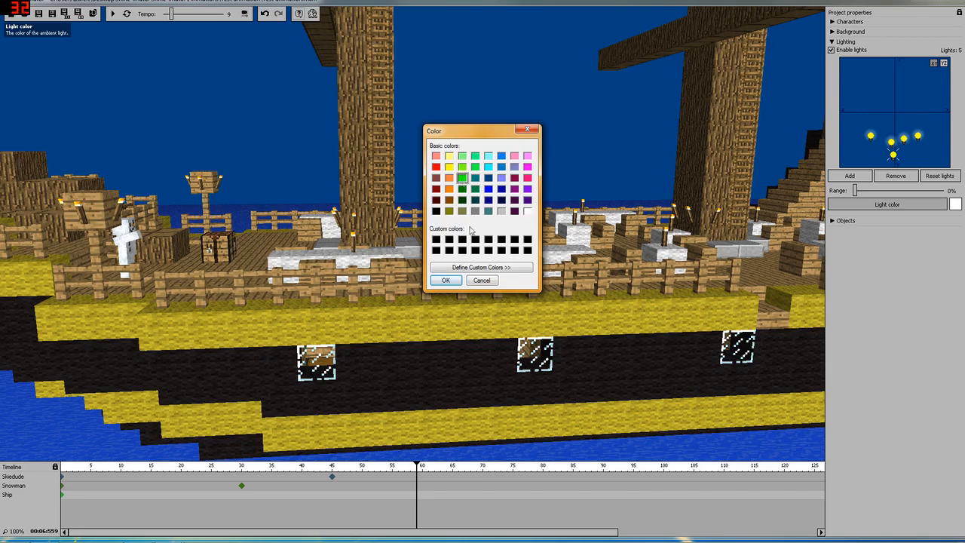
pyautogui.click(445, 280)
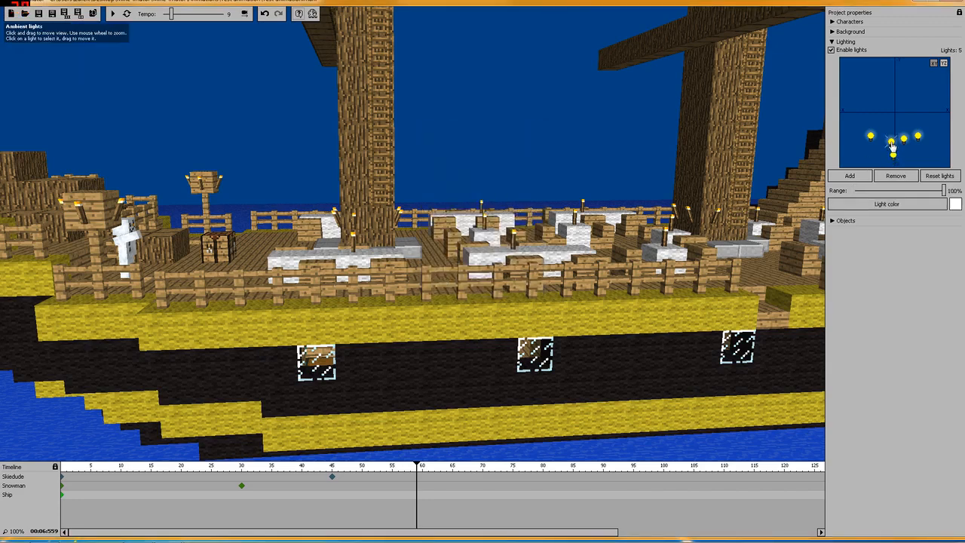
pyautogui.click(893, 156)
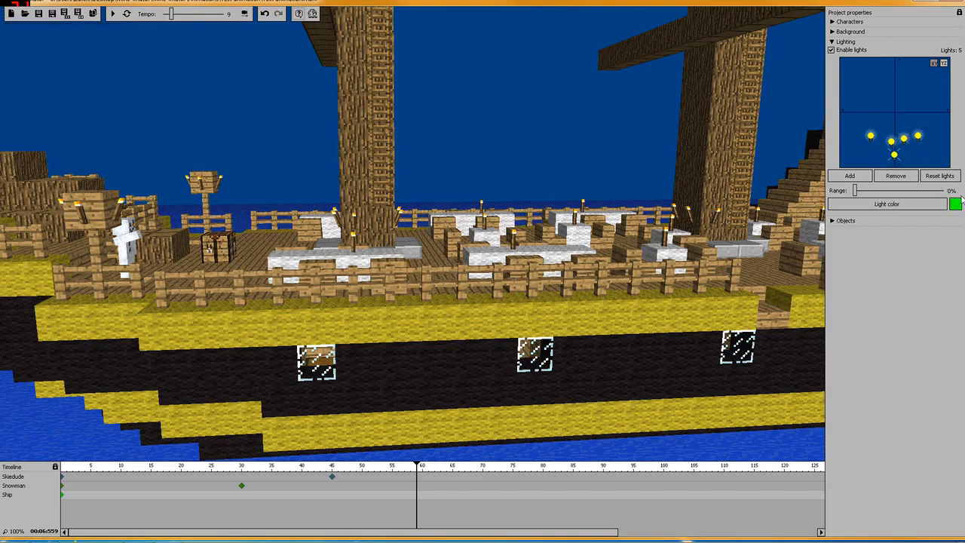
pyautogui.click(956, 205)
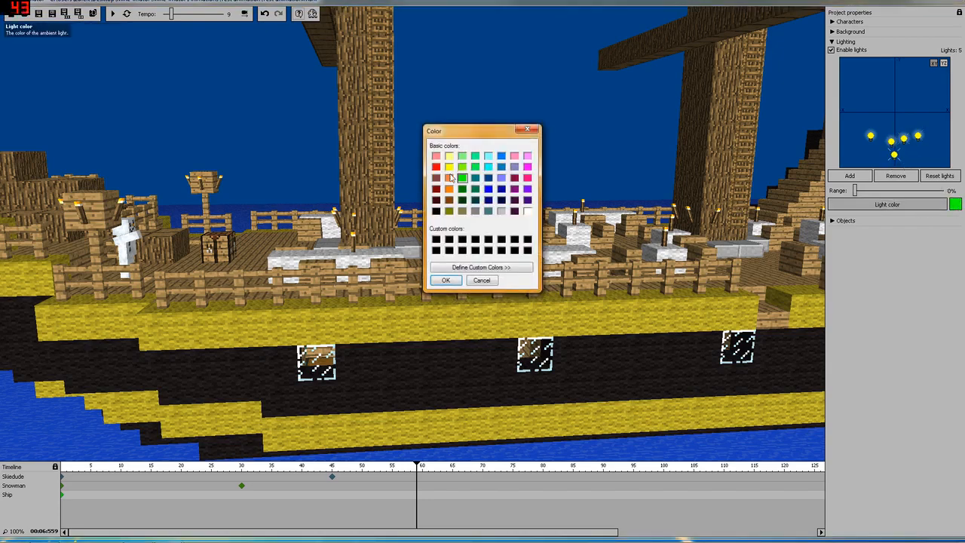
pyautogui.click(446, 280)
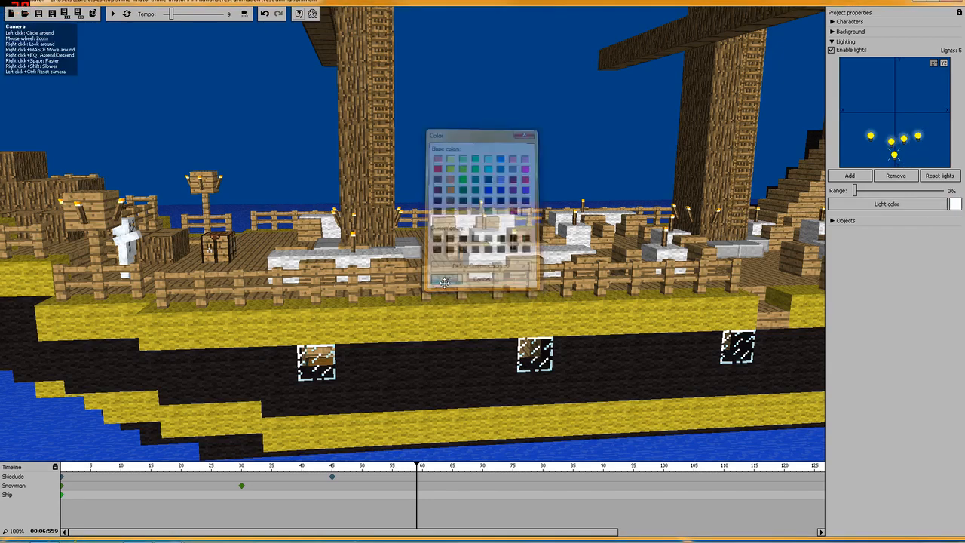
# Step: Disable the ambient lights to inspect the ship without lighting, and enable them again
pyautogui.moveTo(364, 200); pyautogui.dragTo(364, 201, button='right')
pyautogui.moveTo(364, 200); pyautogui.dragTo(447, 196)
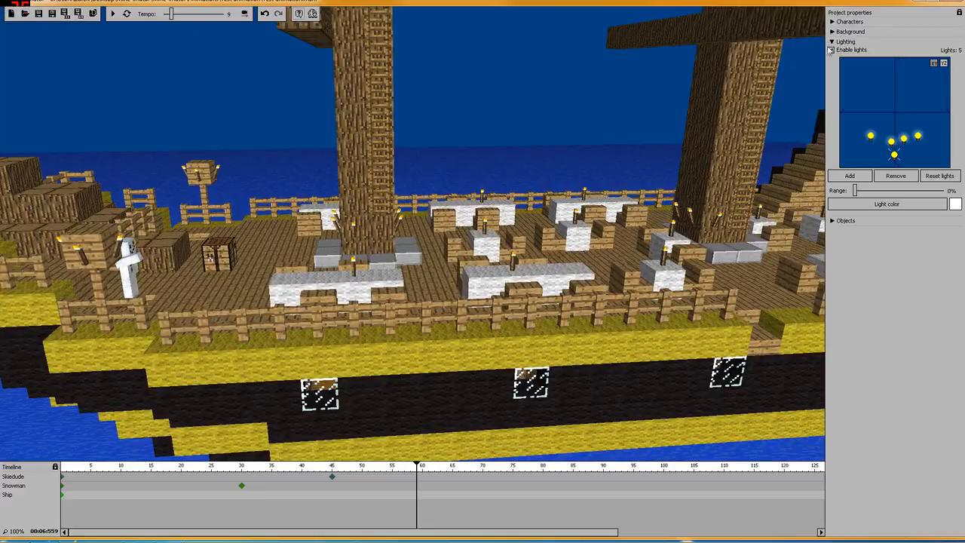
pyautogui.click(830, 51)
pyautogui.moveTo(587, 60); pyautogui.dragTo(200, 64)
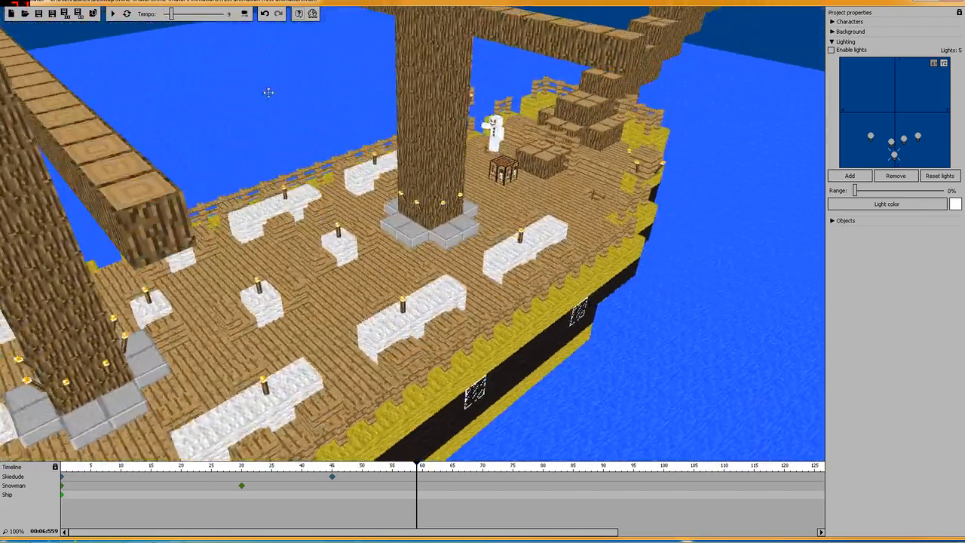
pyautogui.moveTo(268, 93); pyautogui.dragTo(422, 56)
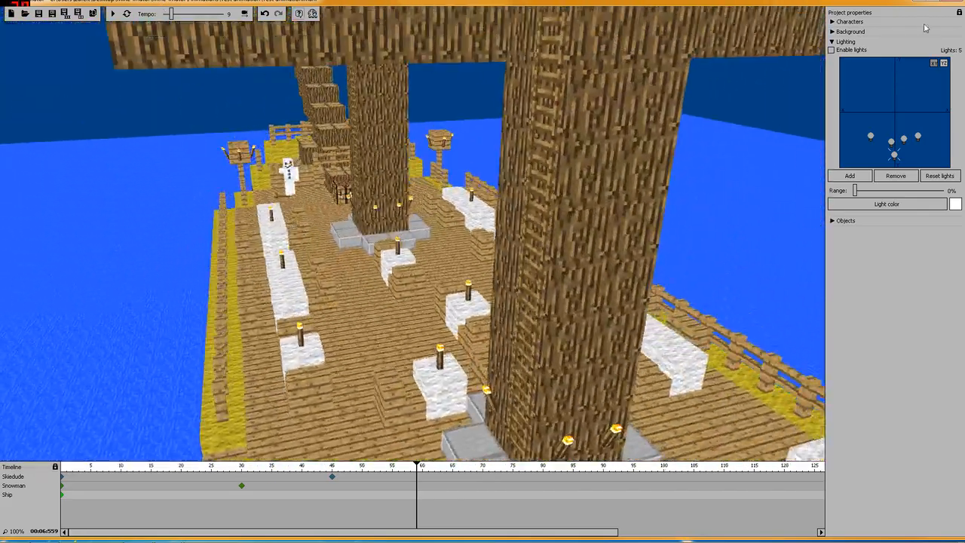
pyautogui.click(830, 49)
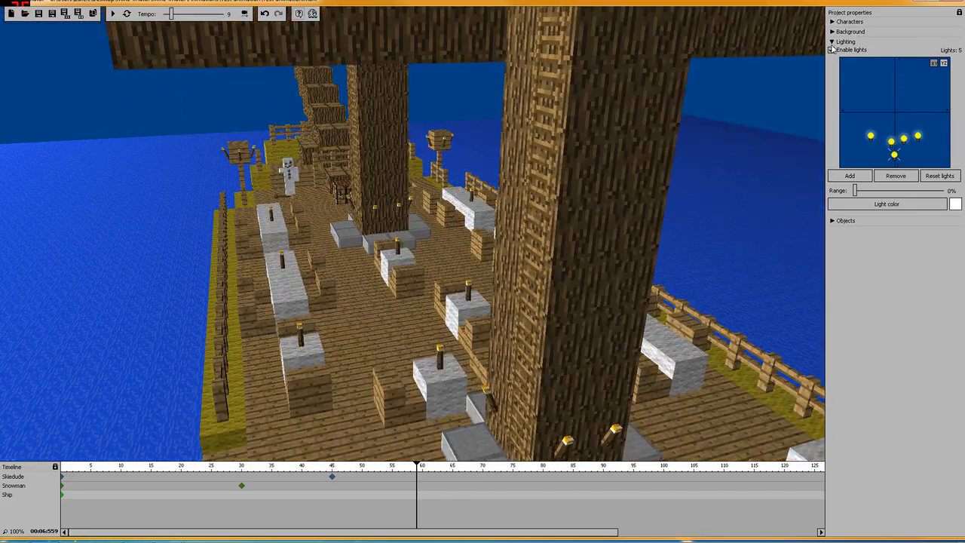
# Step: Close the lighting settings, open the object settings, and add a new object of type Scenery
pyautogui.click(832, 43)
pyautogui.click(832, 52)
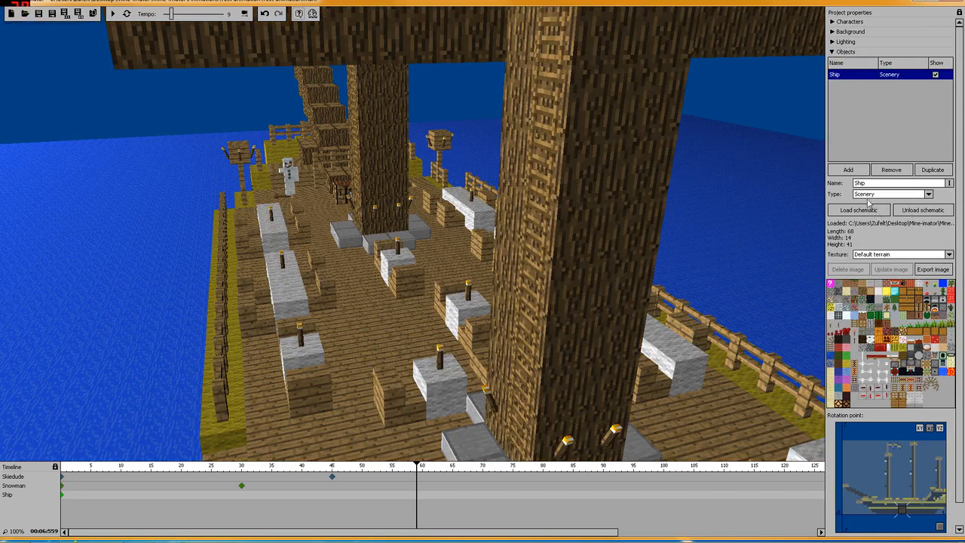
pyautogui.click(850, 174)
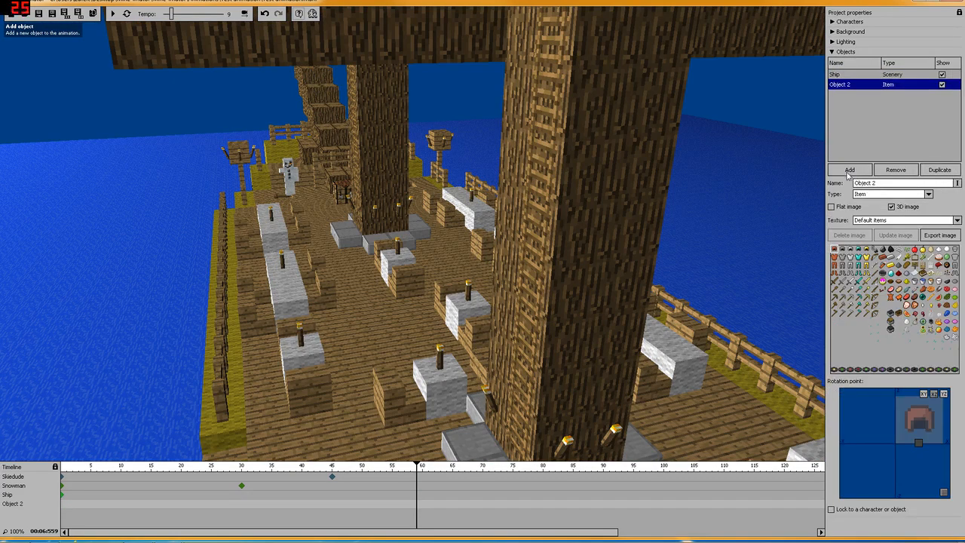
pyautogui.click(859, 185)
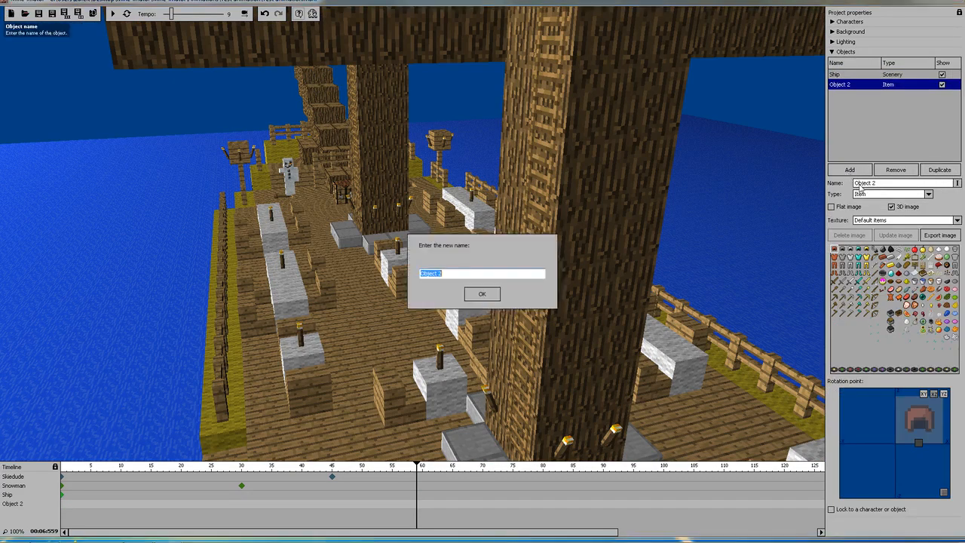
pyautogui.click(497, 297)
pyautogui.click(870, 196)
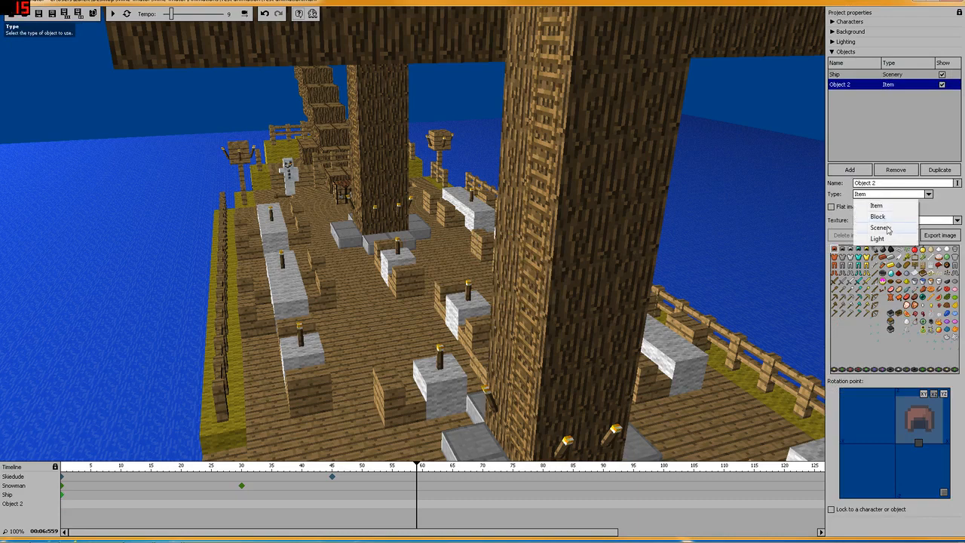
pyautogui.click(888, 228)
# Step: Look through the files in the Schematics folder and the texture options for the new scenery object without choosing any
pyautogui.click(858, 210)
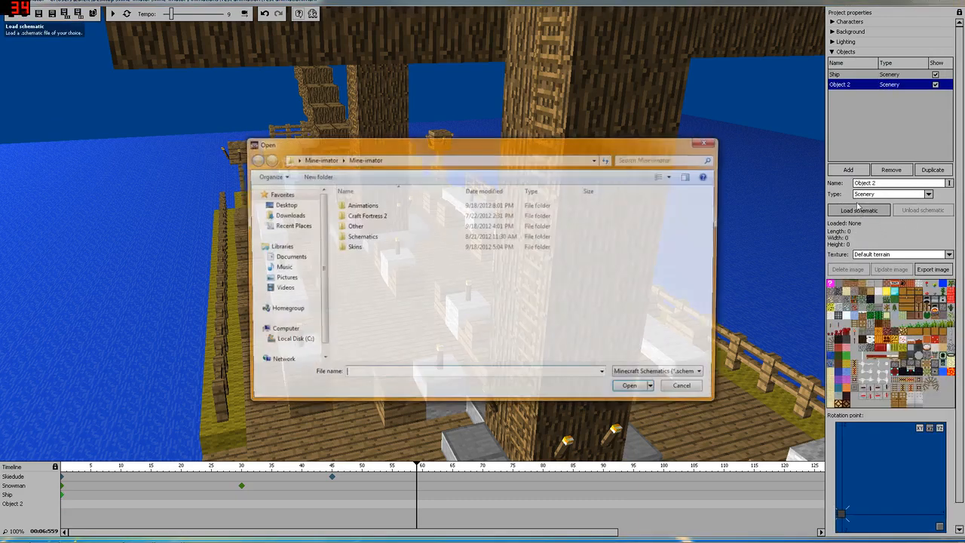
pyautogui.doubleClick(367, 237)
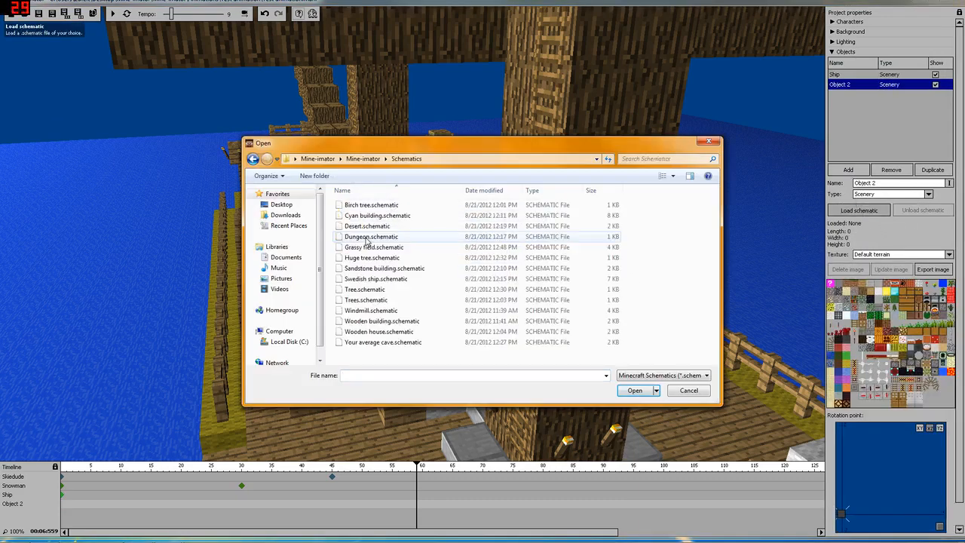
pyautogui.click(701, 390)
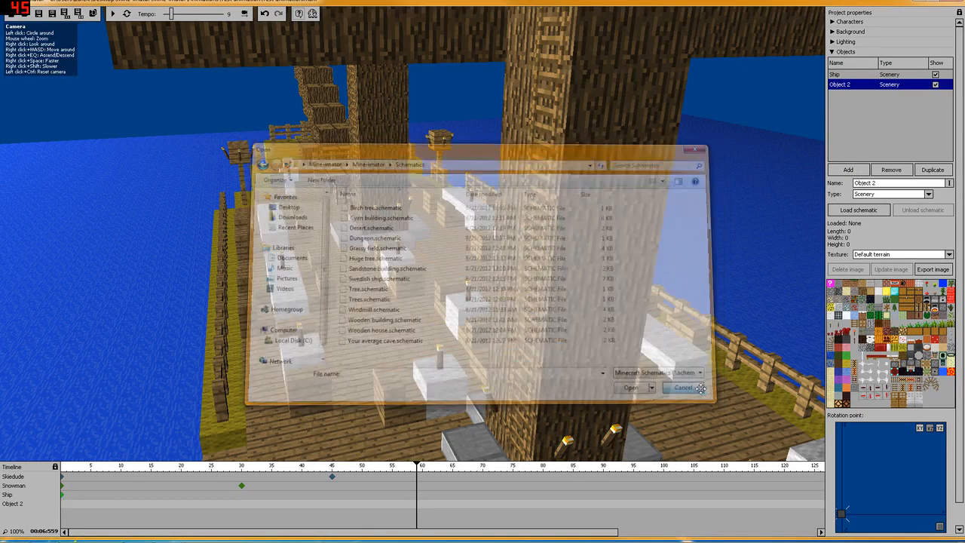
pyautogui.click(871, 257)
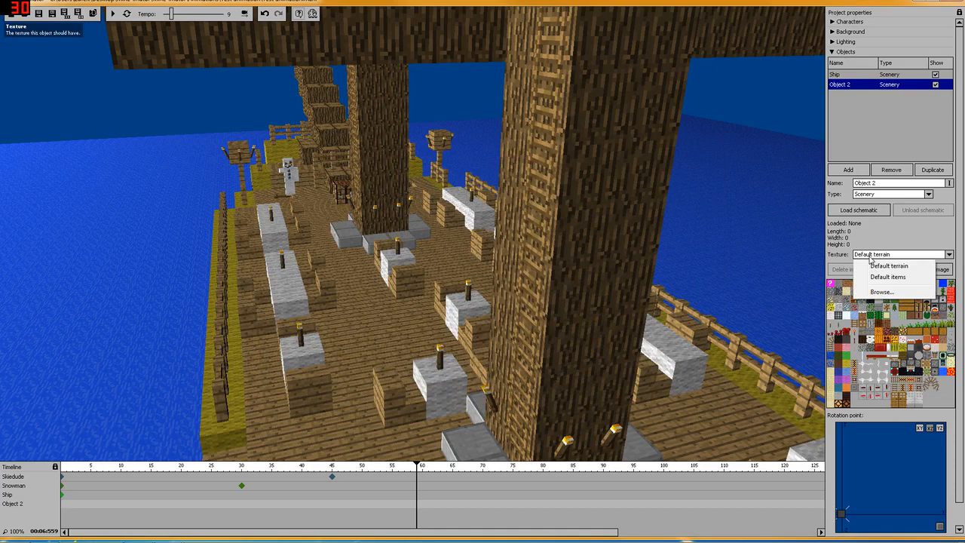
pyautogui.click(871, 257)
pyautogui.click(870, 257)
pyautogui.click(872, 260)
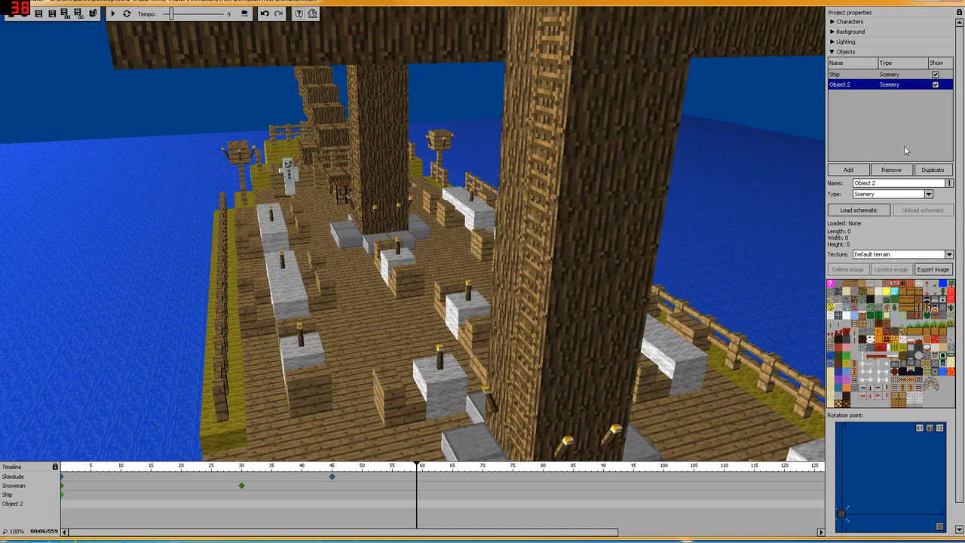
# Step: Remove the newly added Object 2 and its timeline from the animation
pyautogui.click(887, 170)
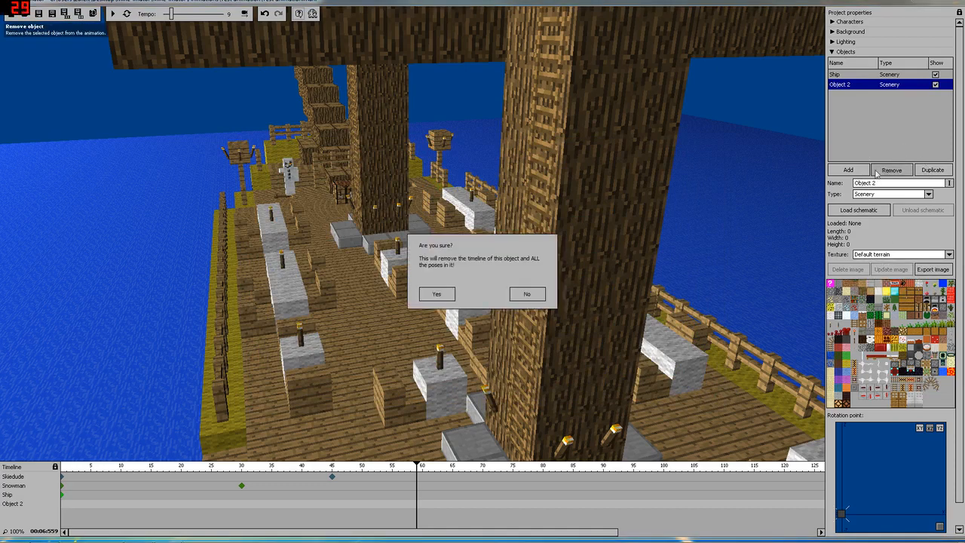
pyautogui.click(433, 293)
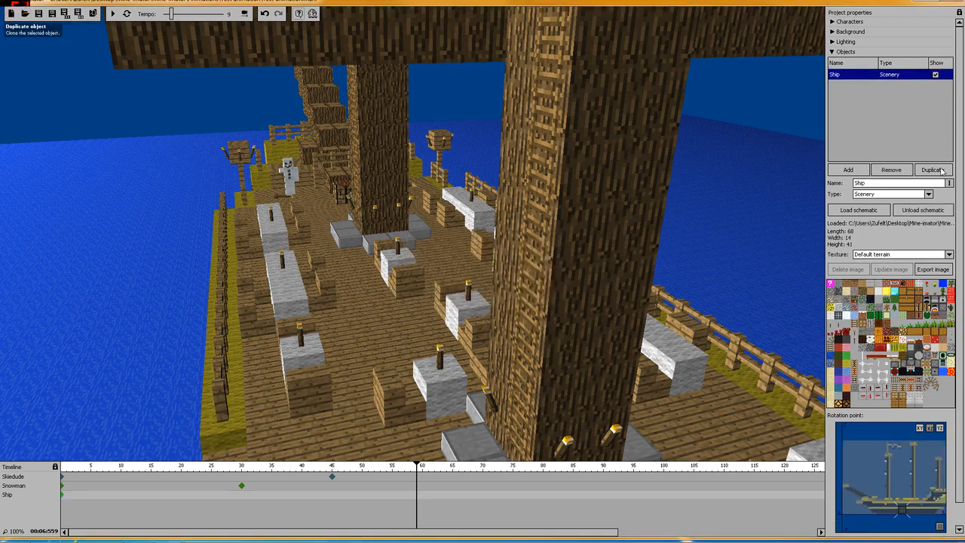
# Step: Duplicate the Ship scenery object and look over the copy's settings
pyautogui.click(885, 75)
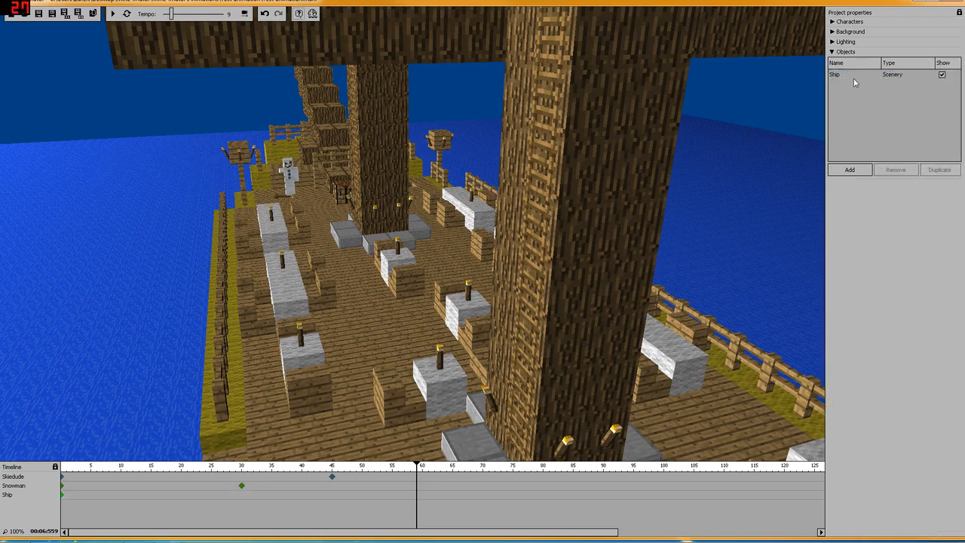
pyautogui.click(853, 76)
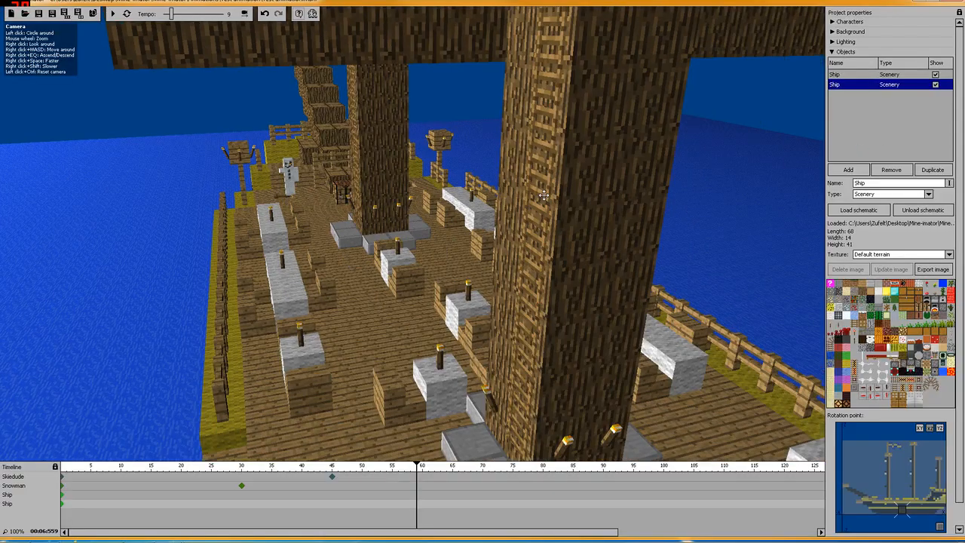
pyautogui.moveTo(474, 153); pyautogui.dragTo(586, 140)
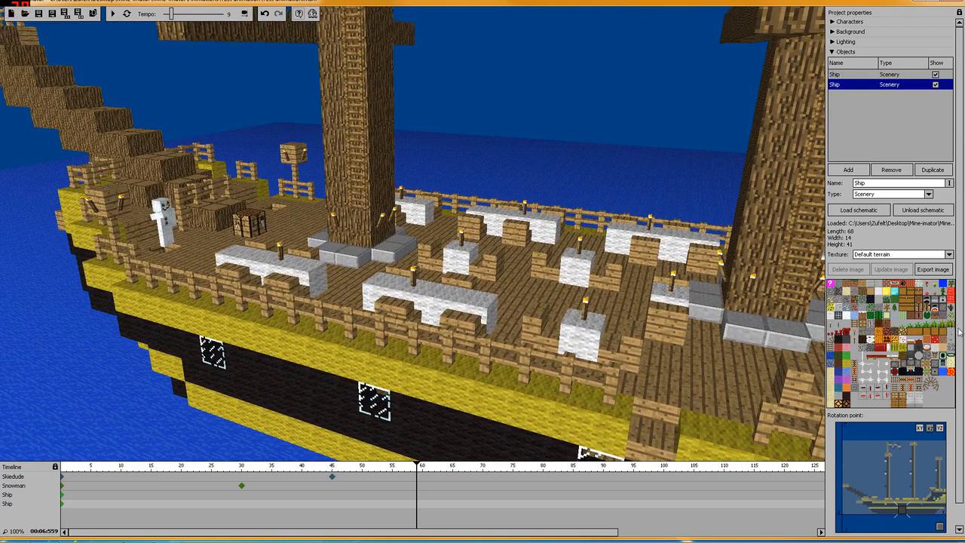
pyautogui.scroll(-1, 960, 333)
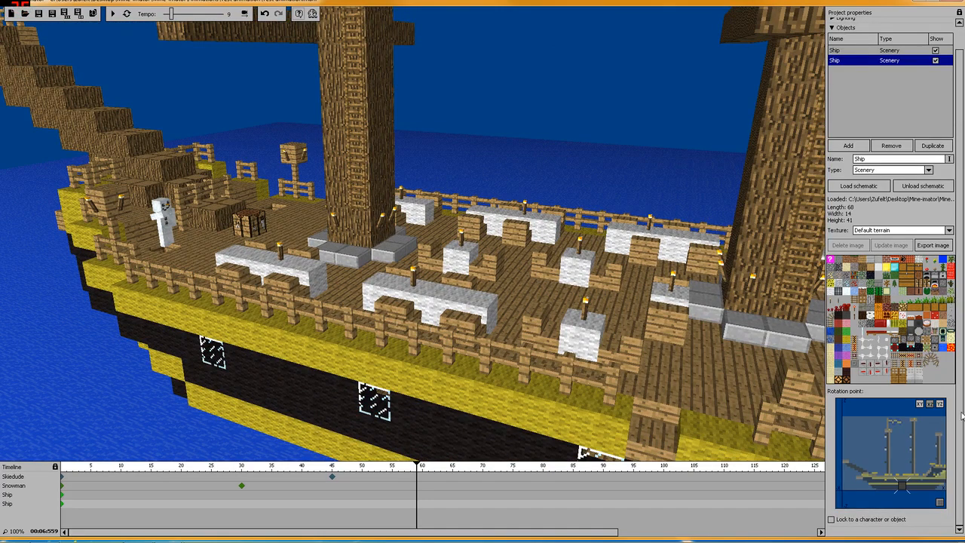
pyautogui.moveTo(959, 407); pyautogui.dragTo(953, 326)
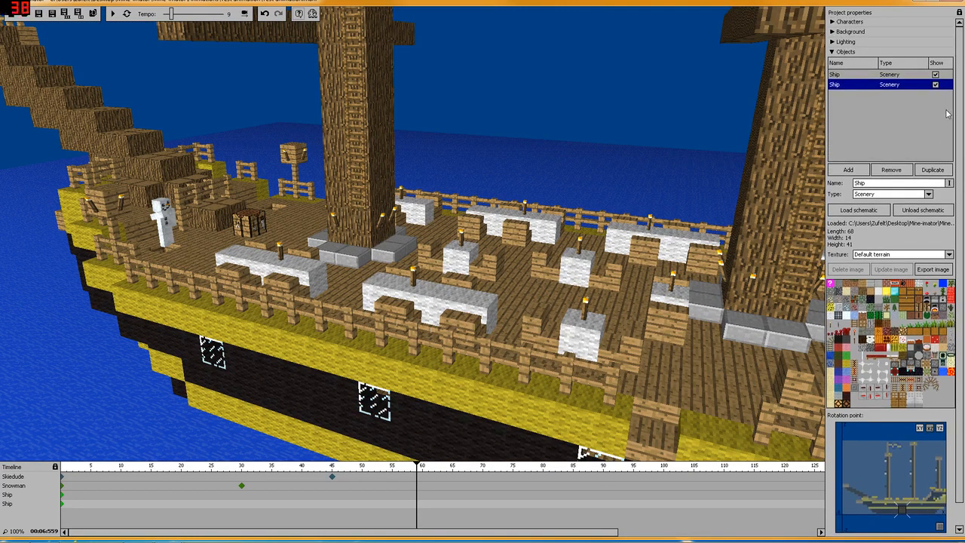
# Step: Remove the duplicate Ship object, inspect the deck of the remaining ship, and close the object settings
pyautogui.click(897, 87)
pyautogui.click(893, 86)
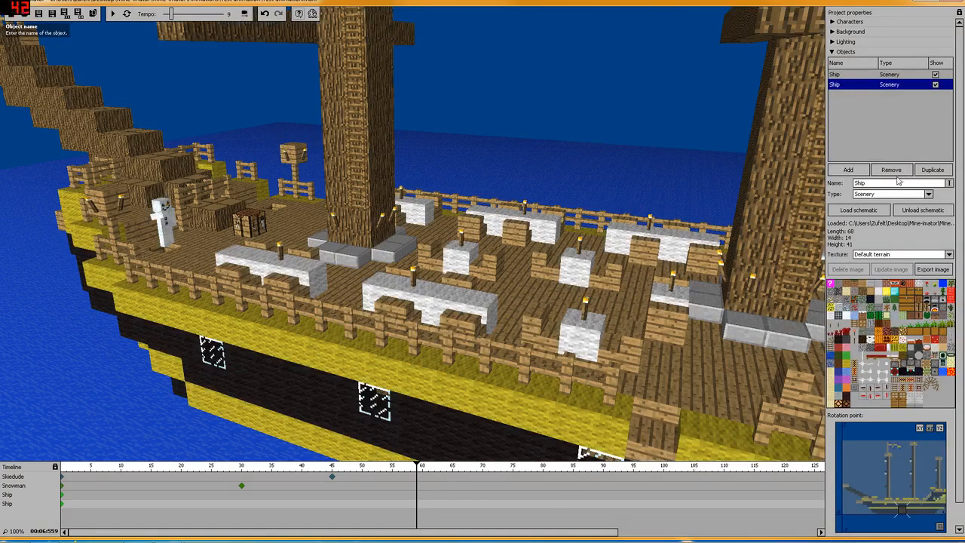
pyautogui.click(893, 170)
pyautogui.click(436, 294)
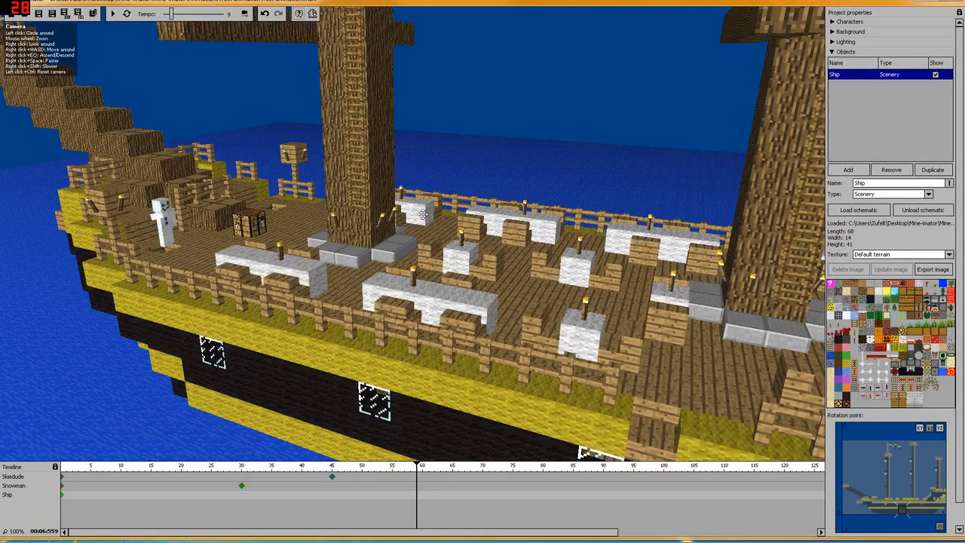
pyautogui.moveTo(510, 95); pyautogui.dragTo(744, 96)
pyautogui.moveTo(575, 142); pyautogui.dragTo(358, 152)
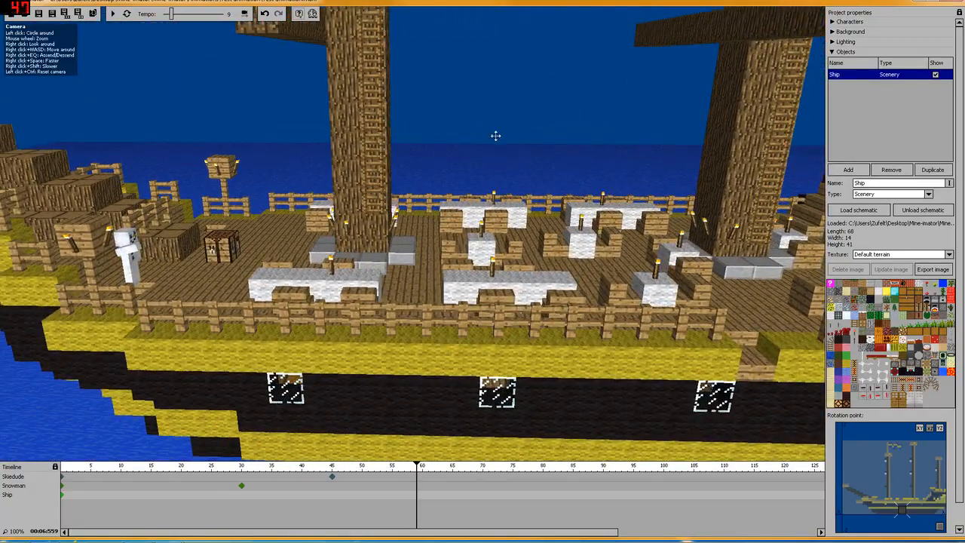
pyautogui.moveTo(495, 136); pyautogui.dragTo(430, 136)
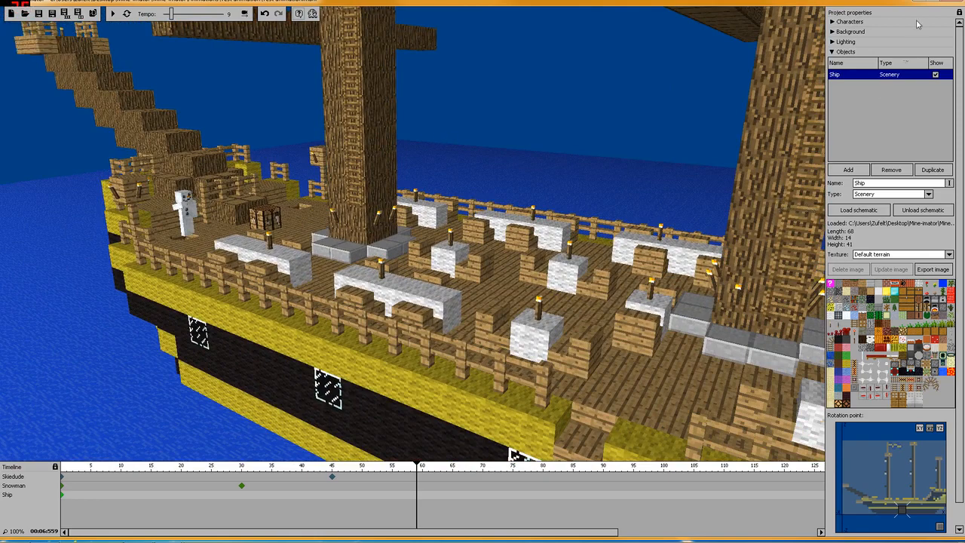
pyautogui.click(832, 52)
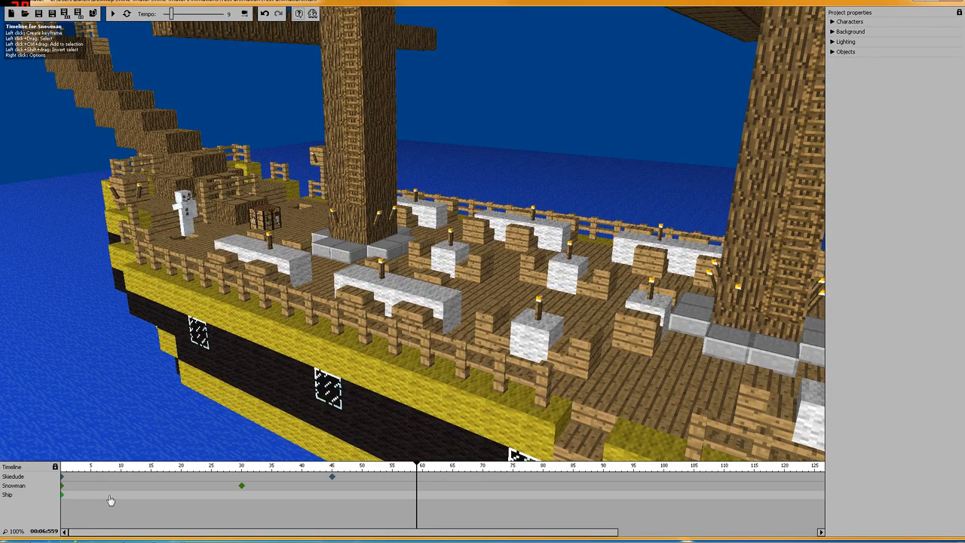
# Step: Examine the Snowman's keyframe at 30, enable the camera timeline to view its keyframe at 35, and disable it again
pyautogui.click(242, 487)
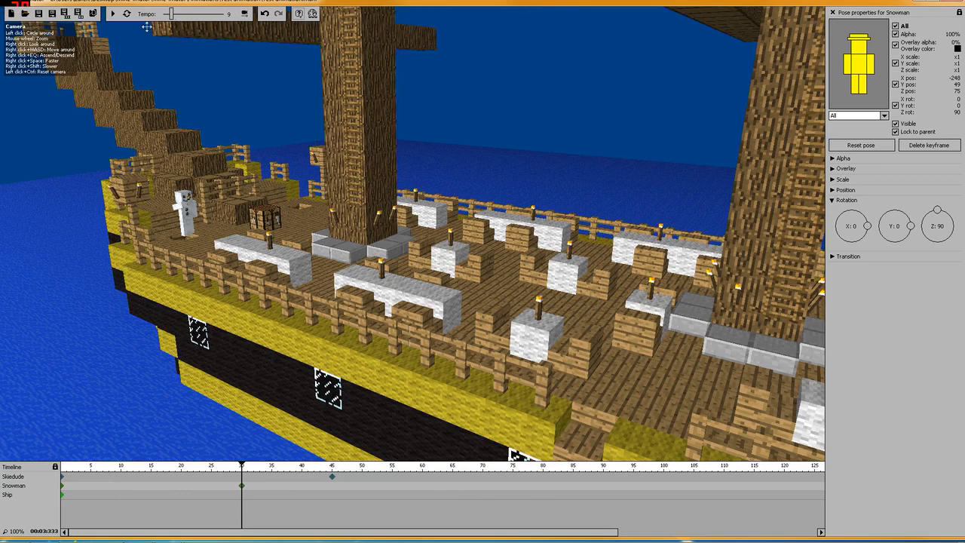
pyautogui.click(245, 15)
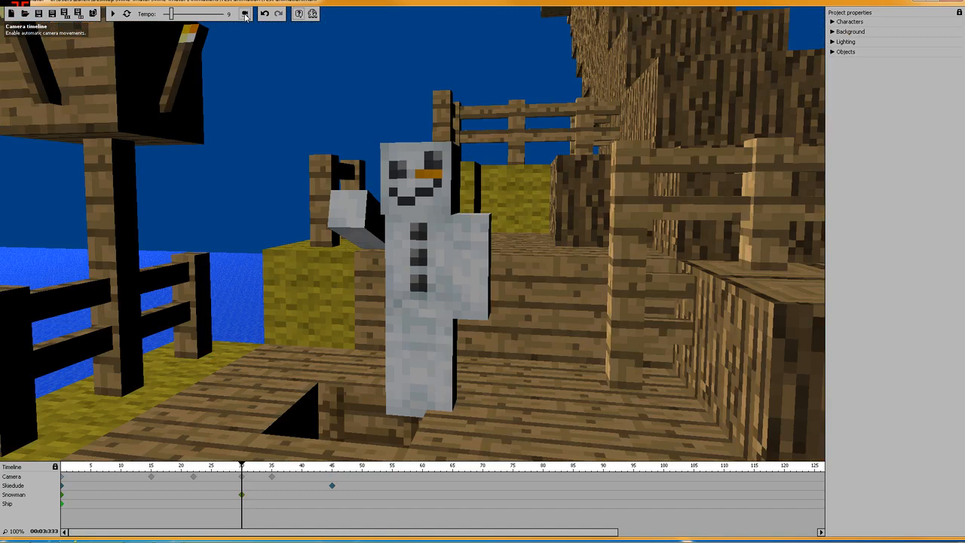
pyautogui.click(271, 477)
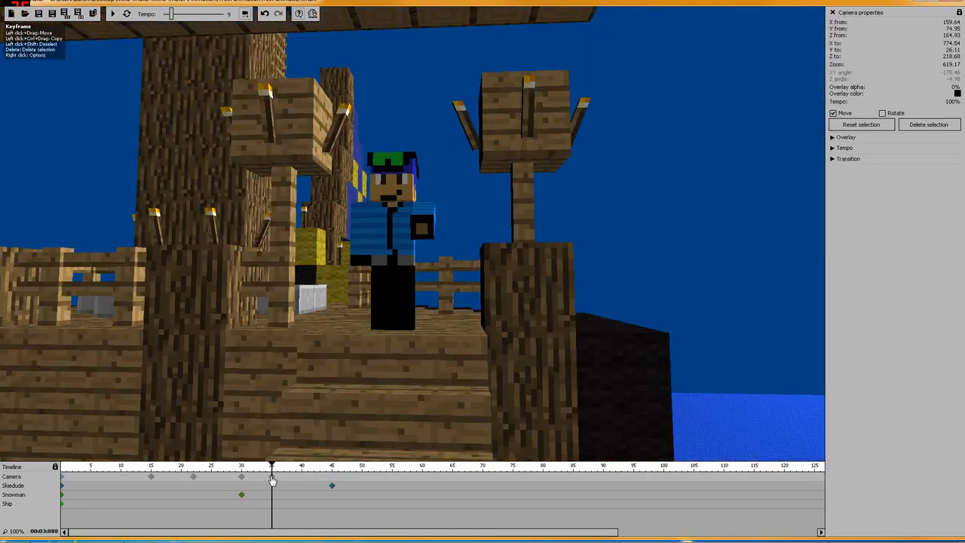
pyautogui.click(247, 16)
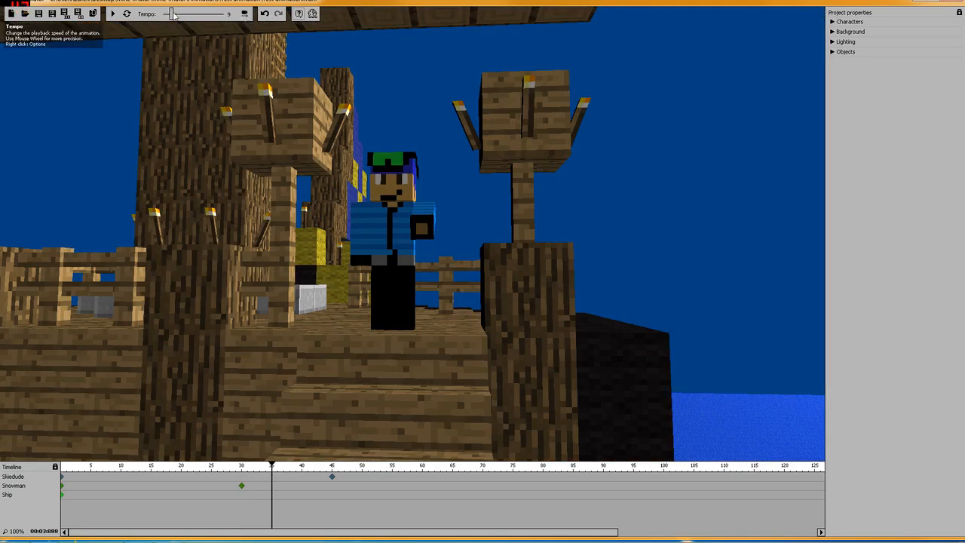
# Step: Set the playback tempo to 54 and play the animation from the beginning of the timeline
pyautogui.click(63, 477)
pyautogui.click(113, 13)
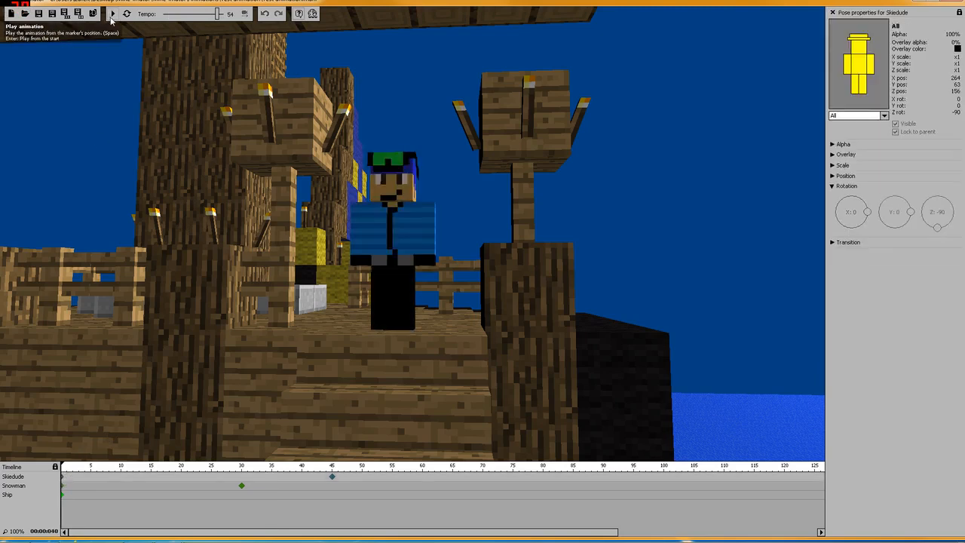
# Step: Set the playback tempo to 3 and preview the animation at that speed, including from the start of the timeline
pyautogui.click(111, 18)
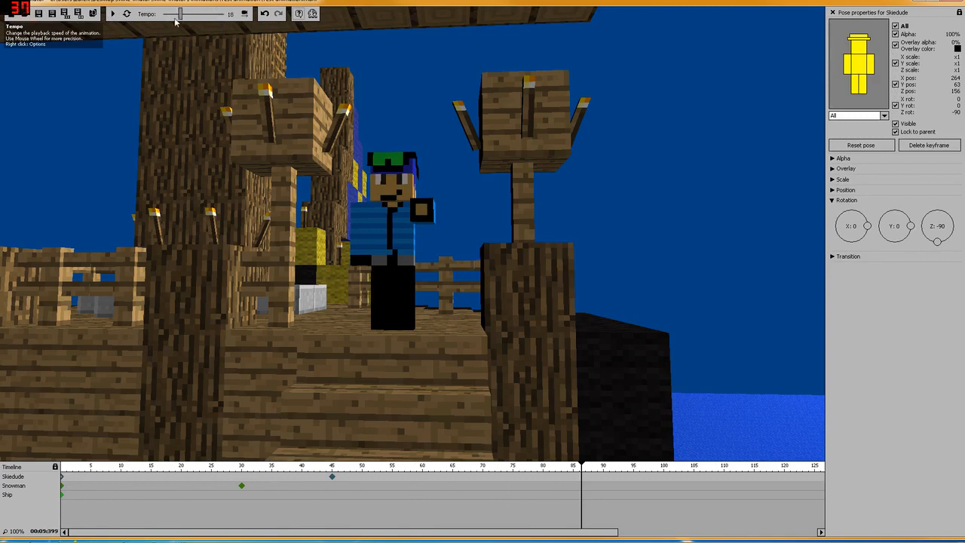
pyautogui.moveTo(175, 21); pyautogui.dragTo(165, 16)
pyautogui.click(112, 15)
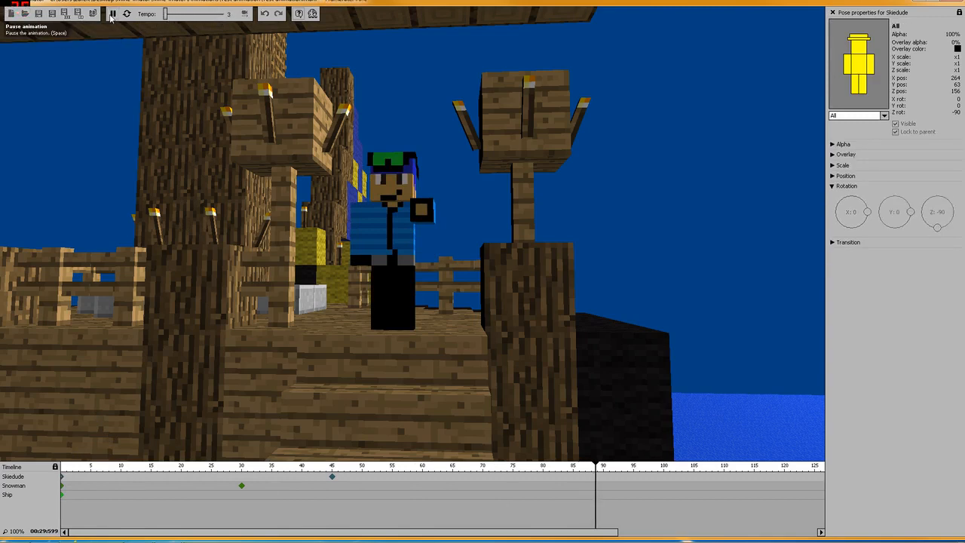
pyautogui.click(111, 17)
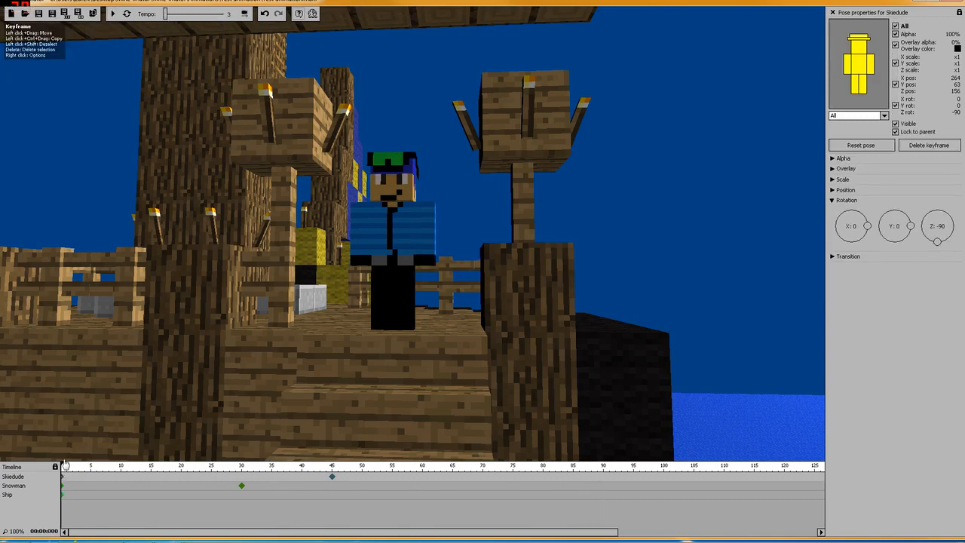
pyautogui.click(113, 18)
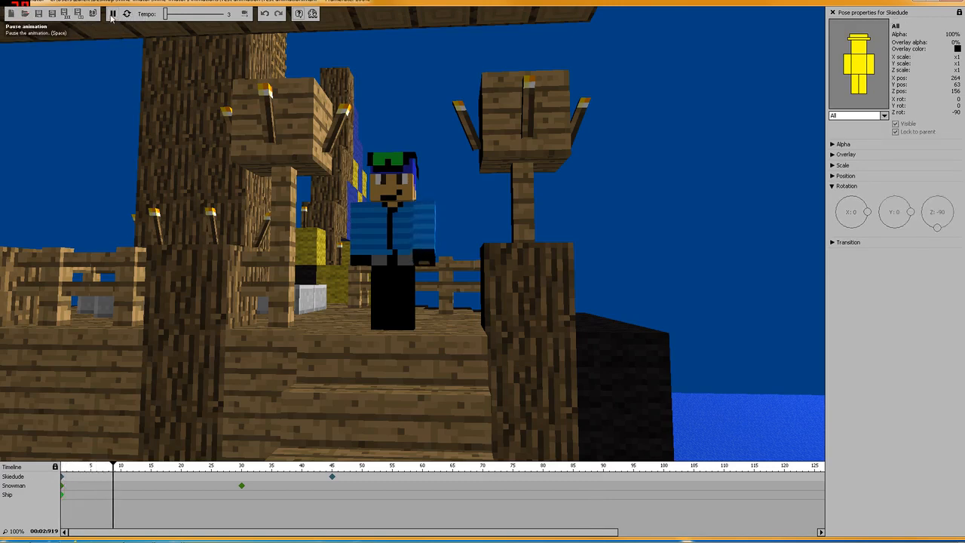
pyautogui.click(115, 15)
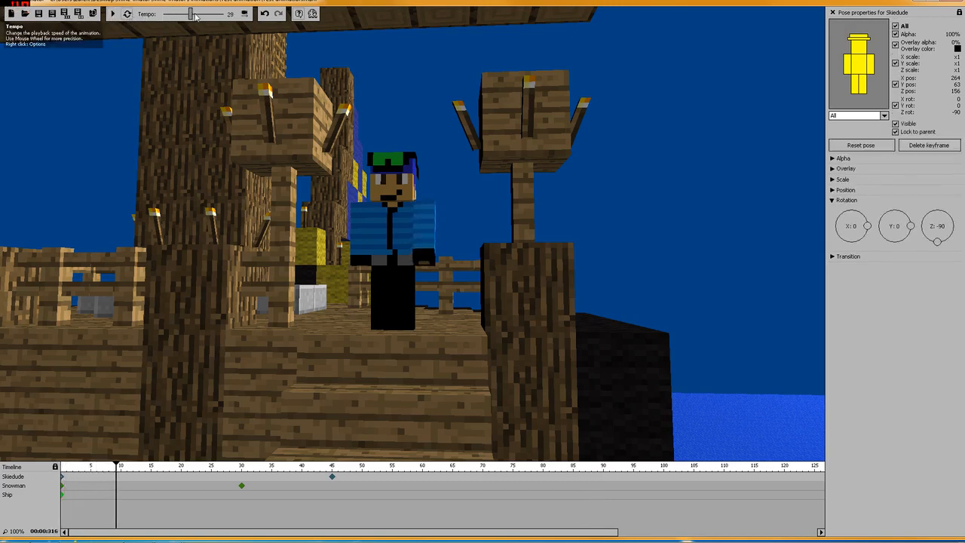
# Step: Preview the animation twice at tempo 38 and set the playback tempo to 27
pyautogui.click(113, 15)
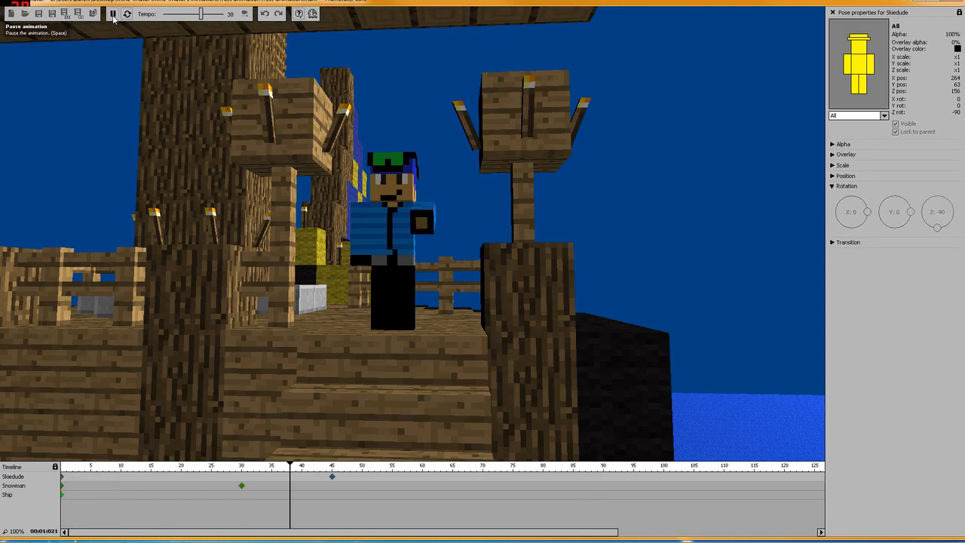
pyautogui.click(113, 14)
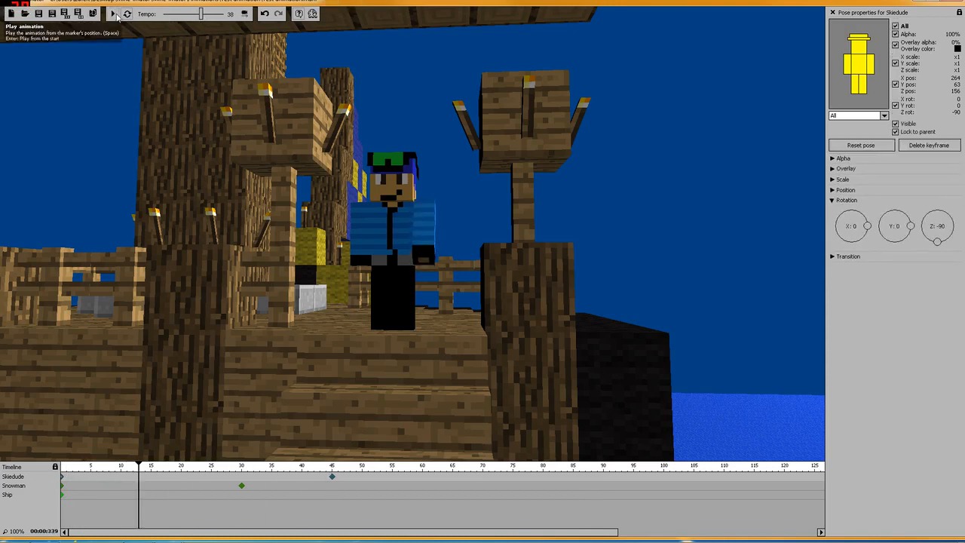
pyautogui.click(113, 14)
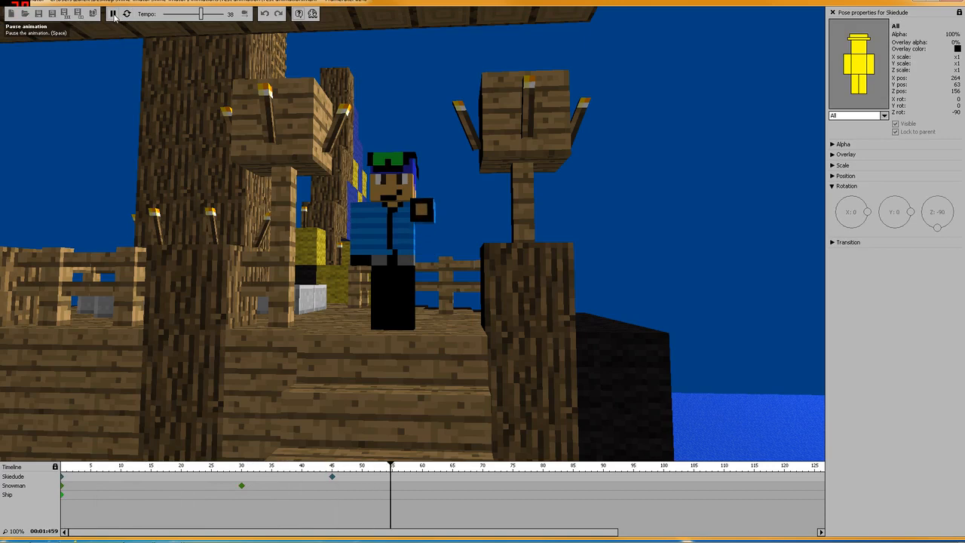
pyautogui.click(114, 14)
pyautogui.moveTo(199, 11); pyautogui.dragTo(197, 16)
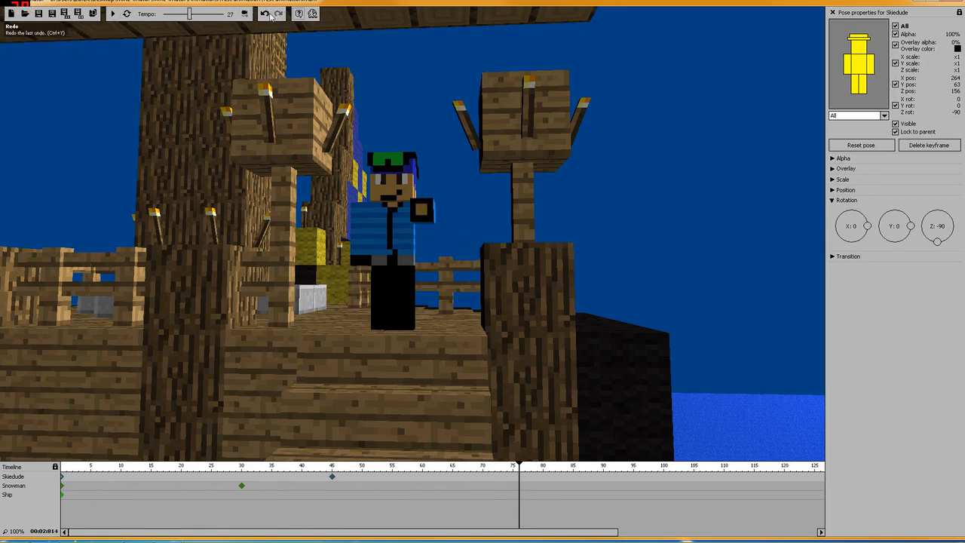
# Step: Examine the ship from above the deck and along its side, from the Snowman near the bow to the masts and stern stairs
pyautogui.moveTo(447, 100); pyautogui.dragTo(285, 166)
pyautogui.moveTo(302, 169); pyautogui.dragTo(160, 181, button='right')
pyautogui.press('a')
pyautogui.press('w')
pyautogui.press('a')
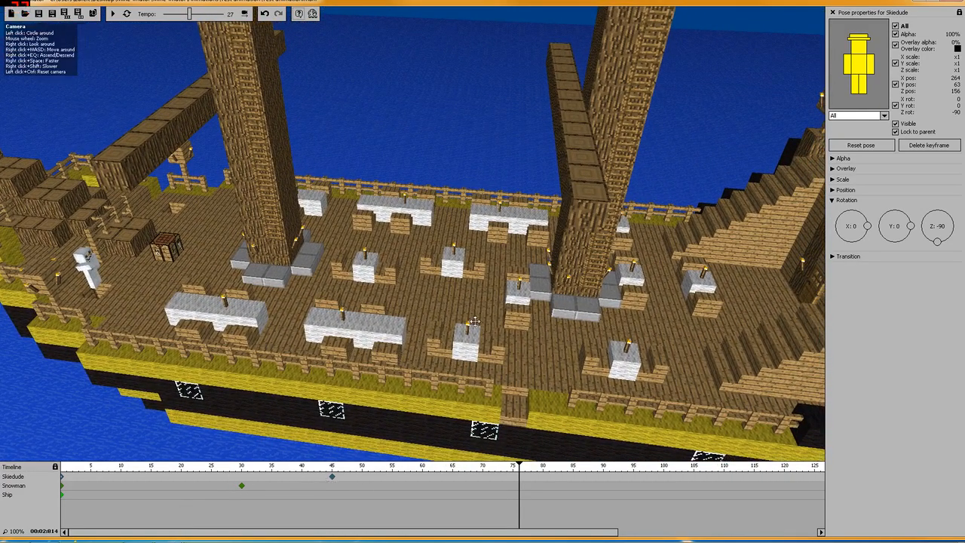
pyautogui.moveTo(490, 324); pyautogui.dragTo(496, 294)
pyautogui.moveTo(495, 294); pyautogui.dragTo(397, 261, button='right')
pyautogui.press('w')
pyautogui.press('d')
pyautogui.press('s')
pyautogui.press('s')
pyautogui.press('w')
pyautogui.press('s')
pyautogui.press('w')
pyautogui.press('w')
pyautogui.press('s')
pyautogui.press('w')
pyautogui.press('a')
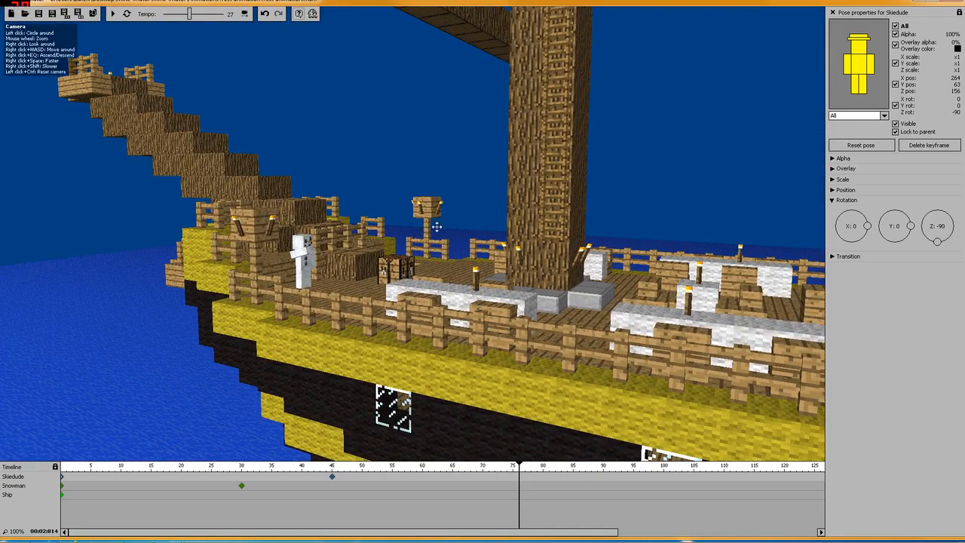
pyautogui.moveTo(436, 227); pyautogui.dragTo(469, 217)
pyautogui.moveTo(469, 217); pyautogui.dragTo(497, 212, button='right')
pyautogui.press('w')
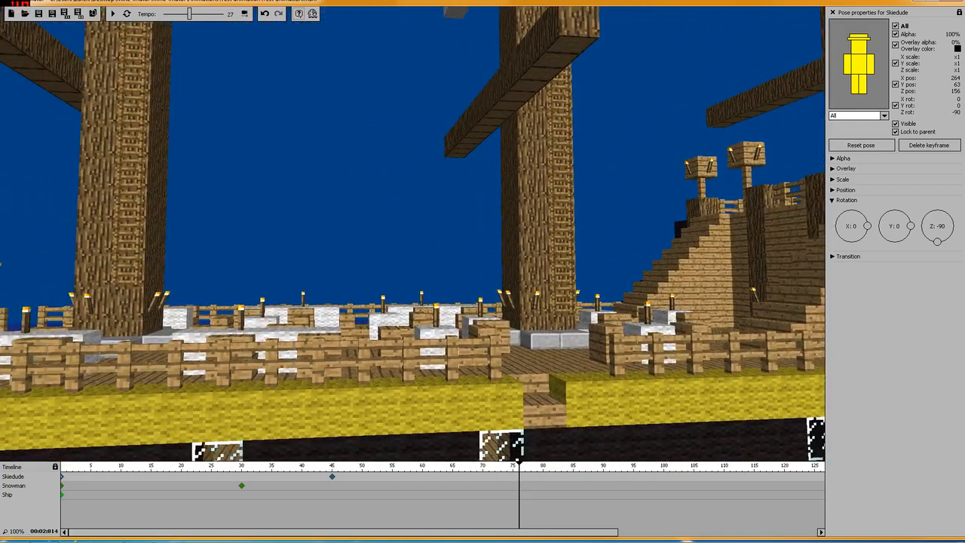